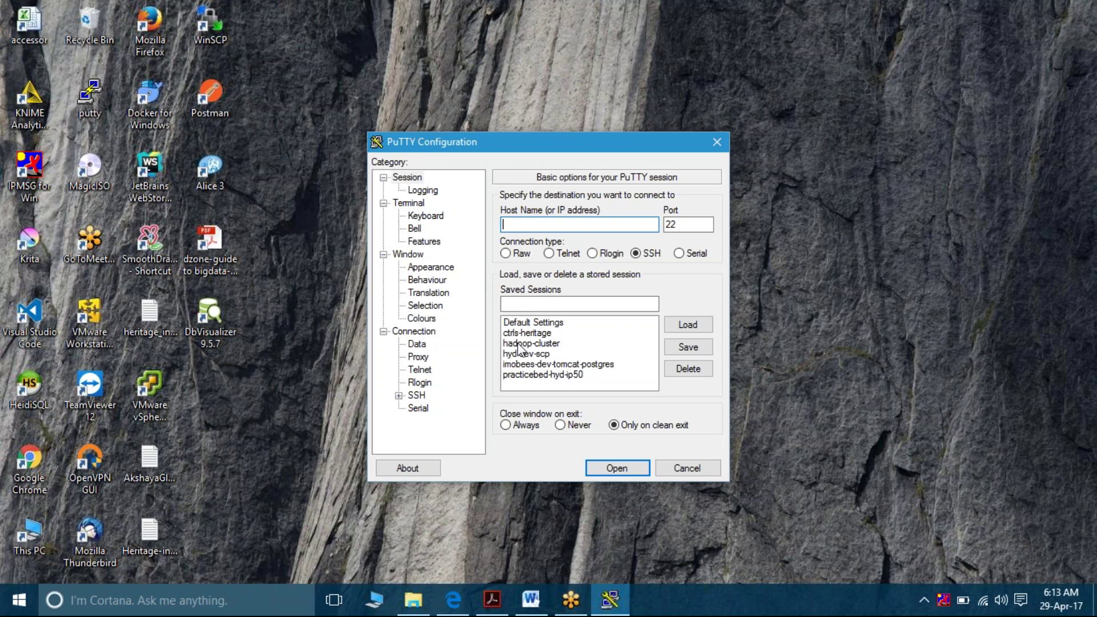
Load the hadoop-cluster saved session, connect, and log in as root
click(528, 345)
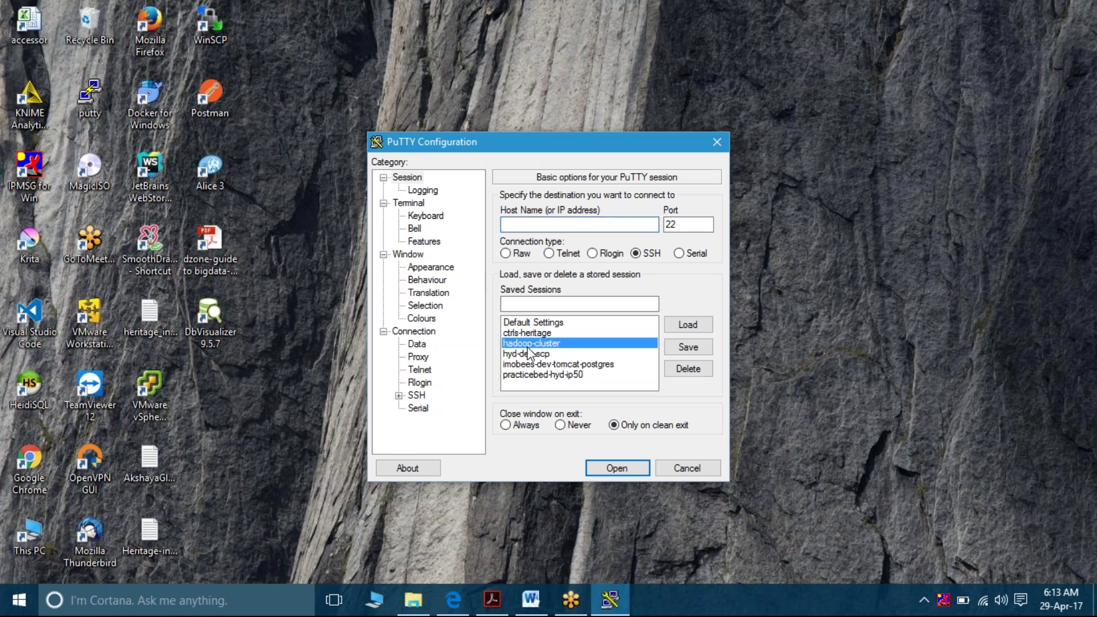
click(709, 329)
click(617, 470)
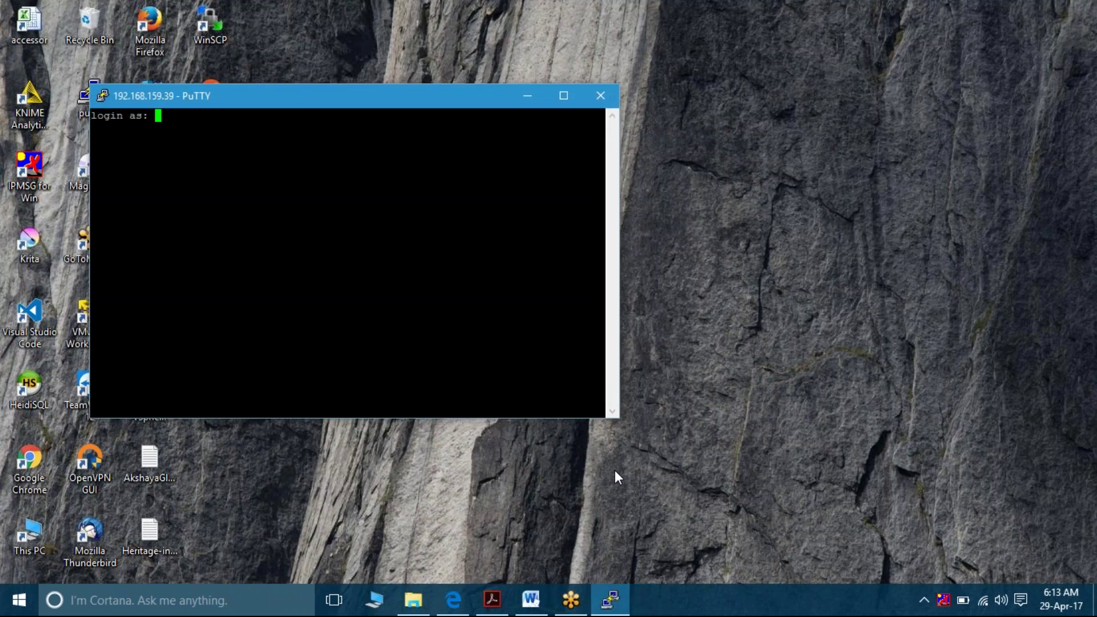
text(root)
key(Return)
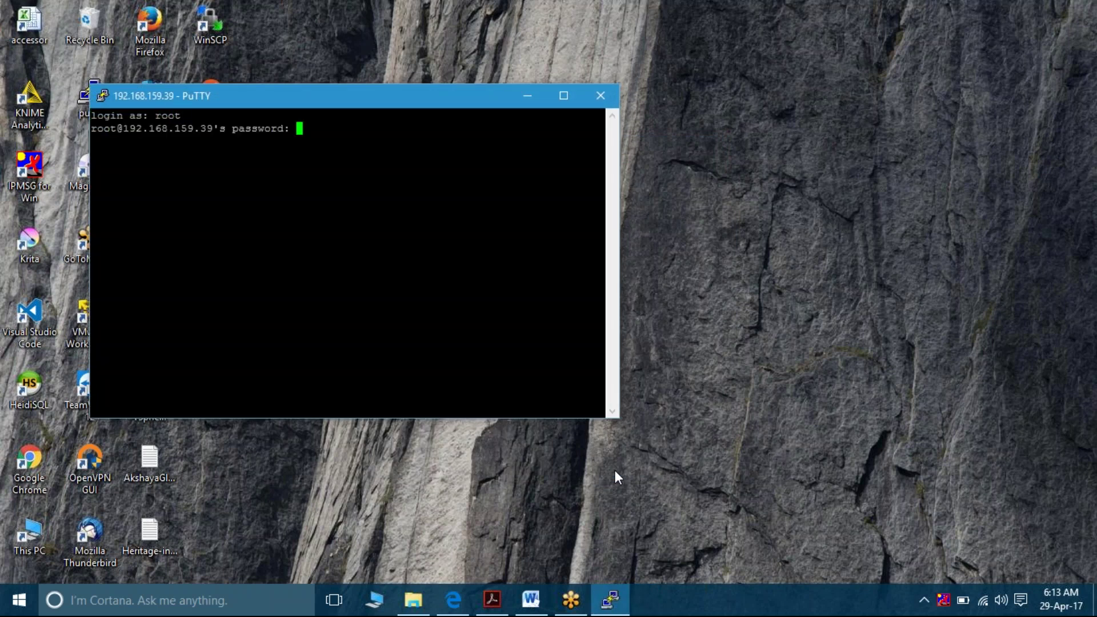
key(Return)
SSH to root@master and clear the terminal screen
text(s)
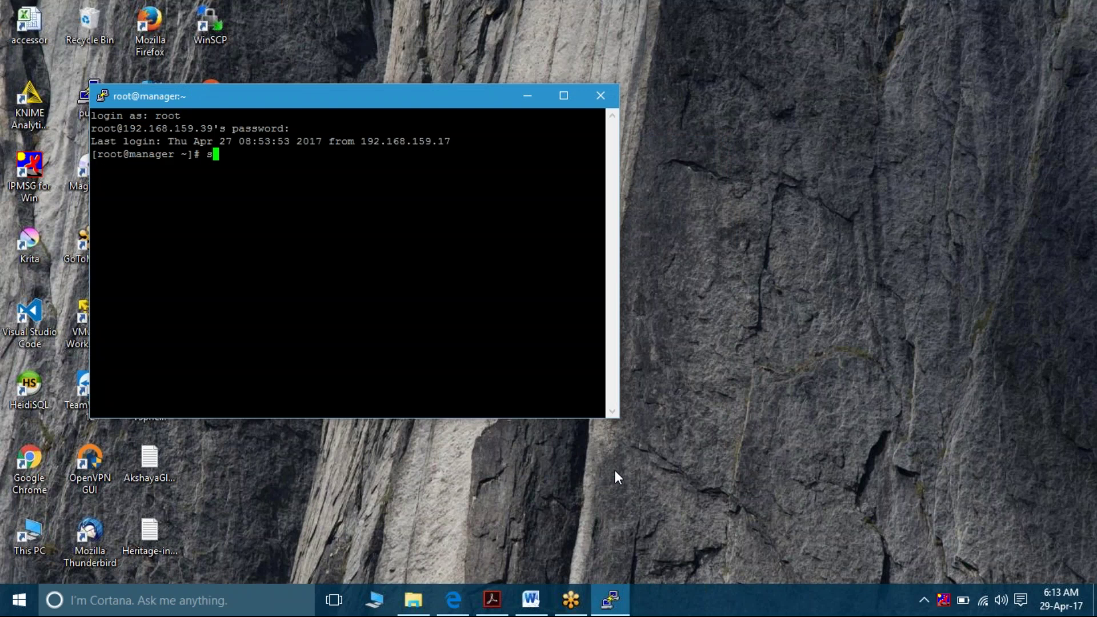
text(sh root@master)
key(Return)
text(cls)
key(Return)
key(ctrl+l)
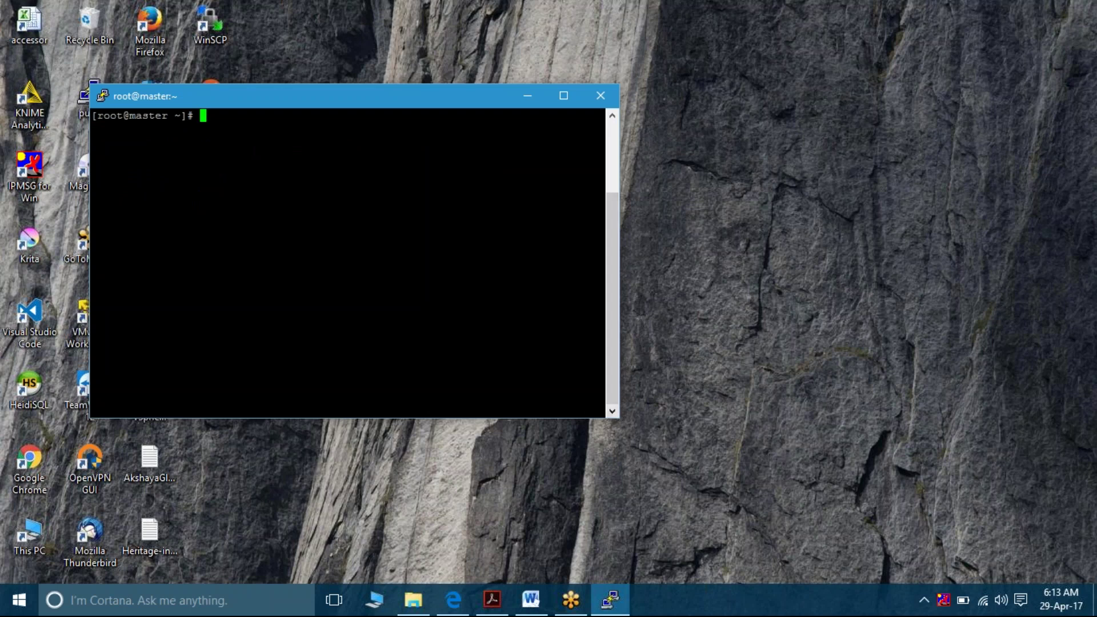
Widen the terminal window, move it to the screen top, and shorten its height
drag(620, 411, 852, 508)
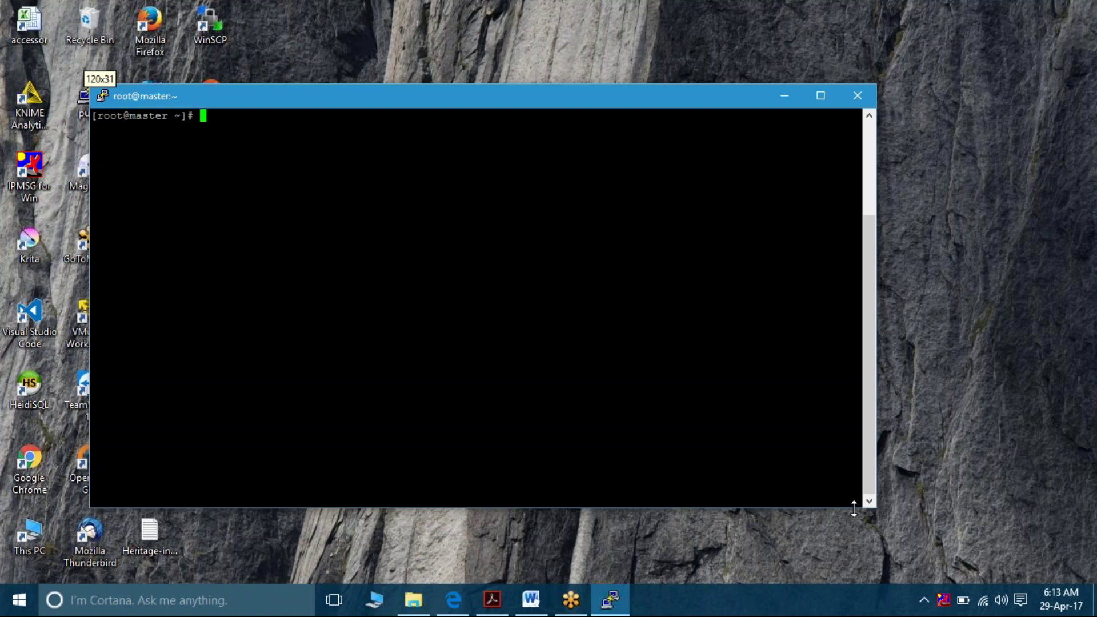
drag(494, 94, 483, 12)
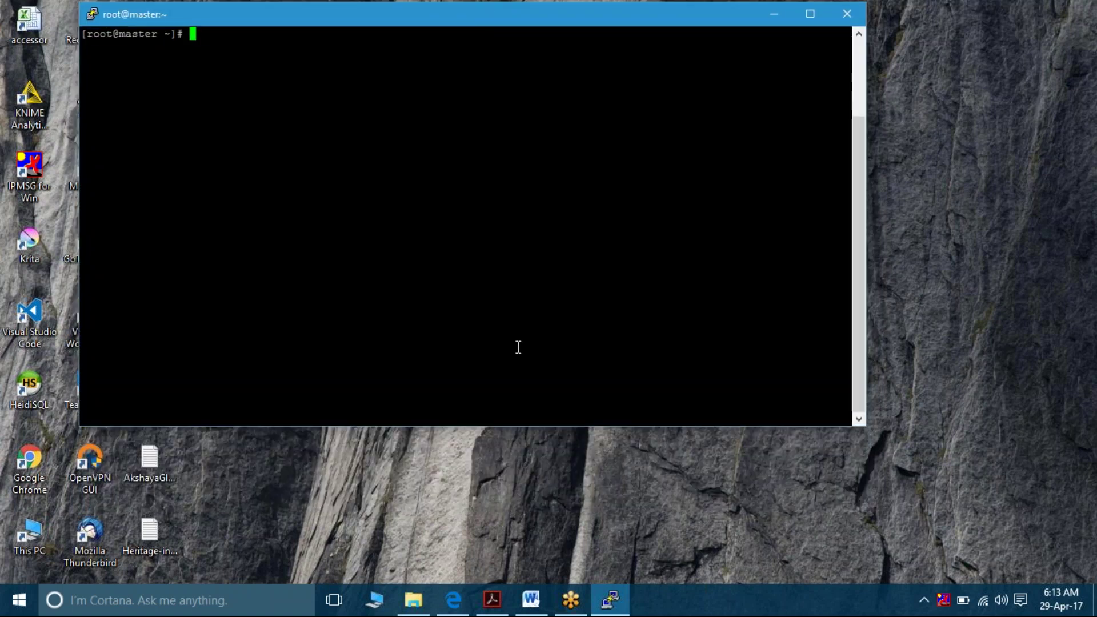
click(531, 600)
click(620, 609)
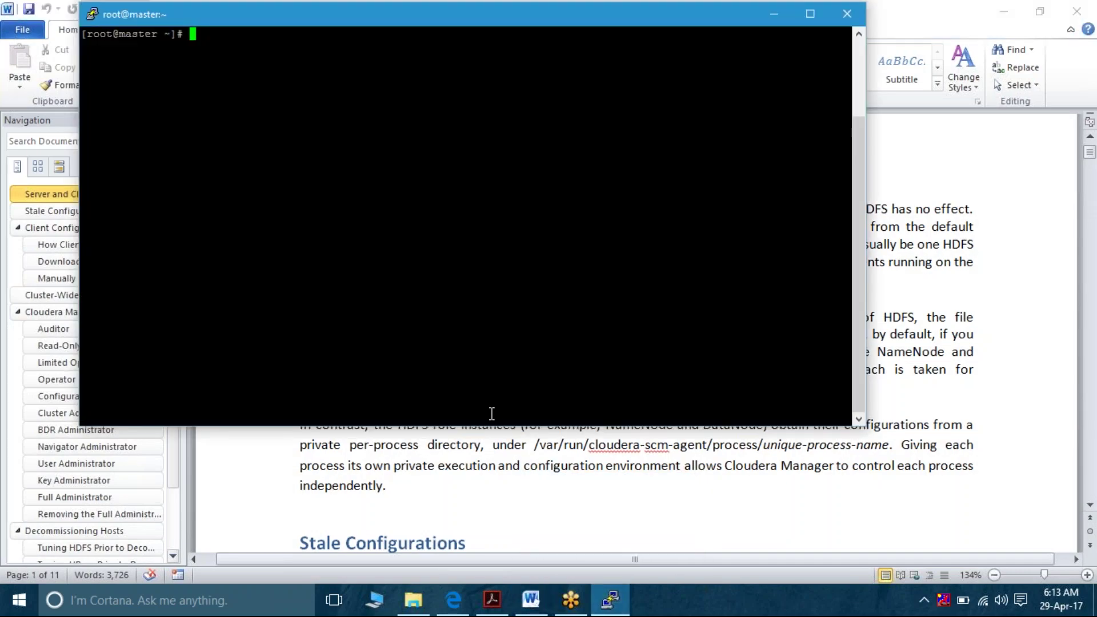
drag(491, 424, 501, 375)
drag(501, 426, 514, 373)
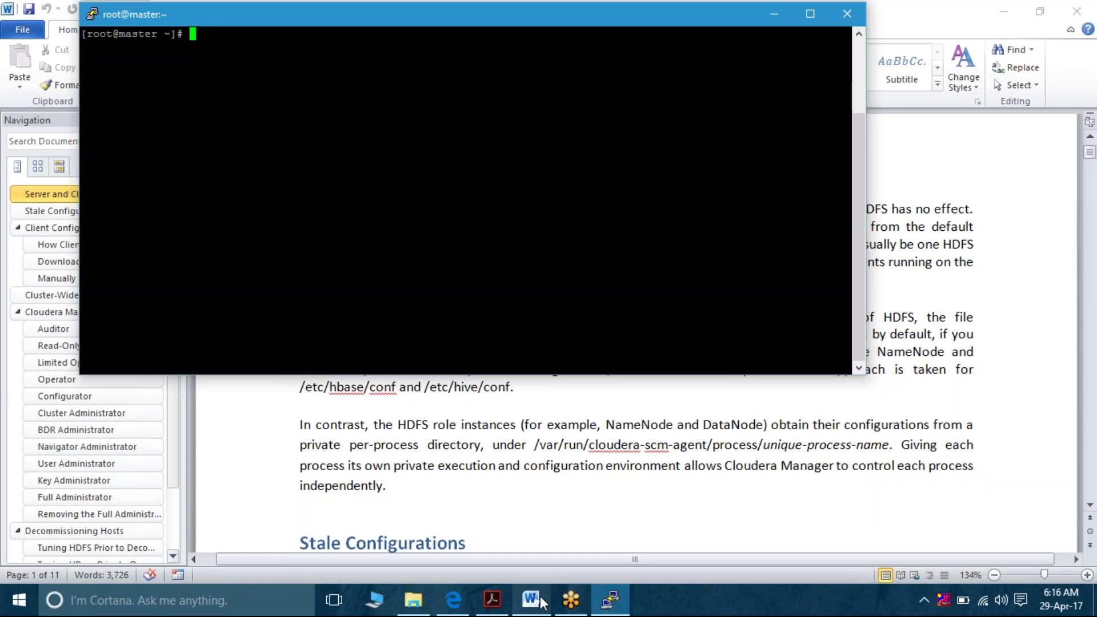
mouse_move(541, 603)
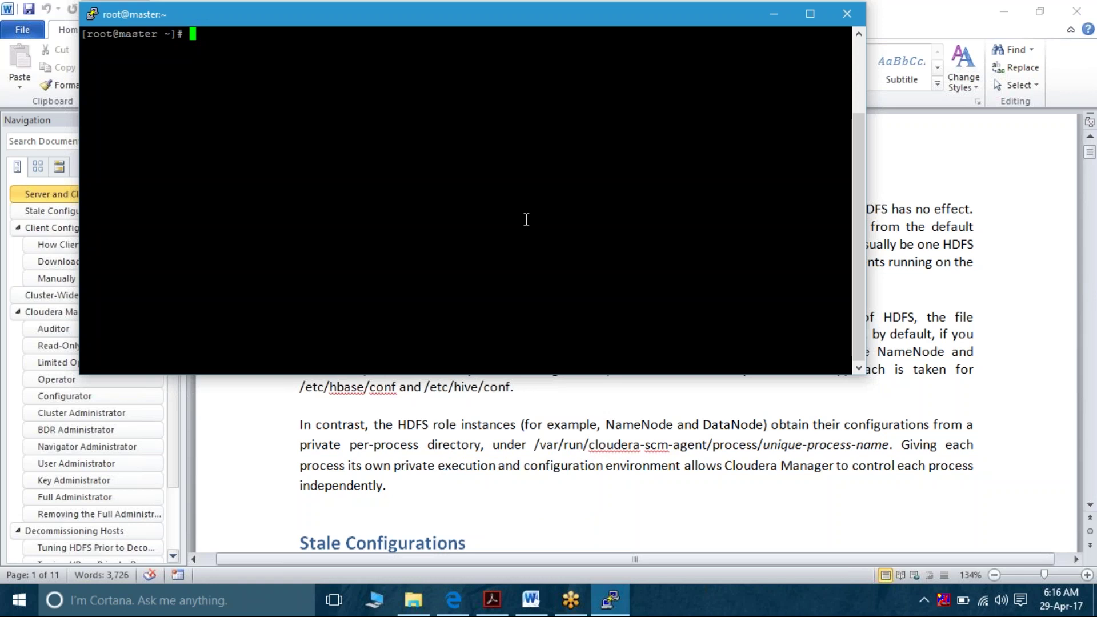
text(c)
key(BackSpace)
Highlight the /etc/hadoop path in the Word guide's first paragraph, then return to the terminal
click(585, 410)
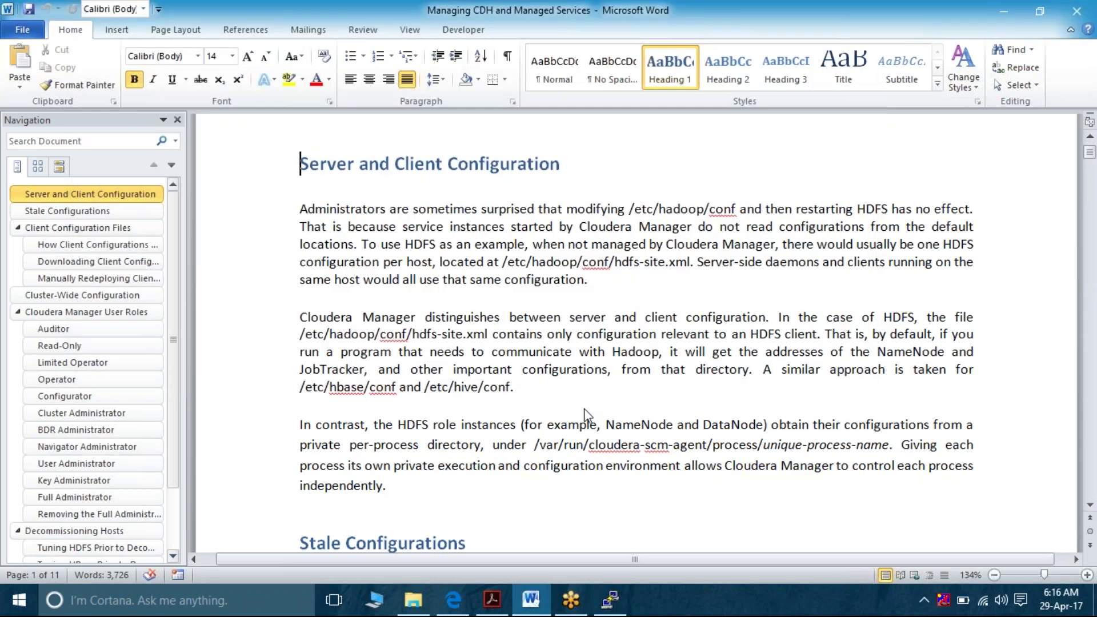
click(581, 303)
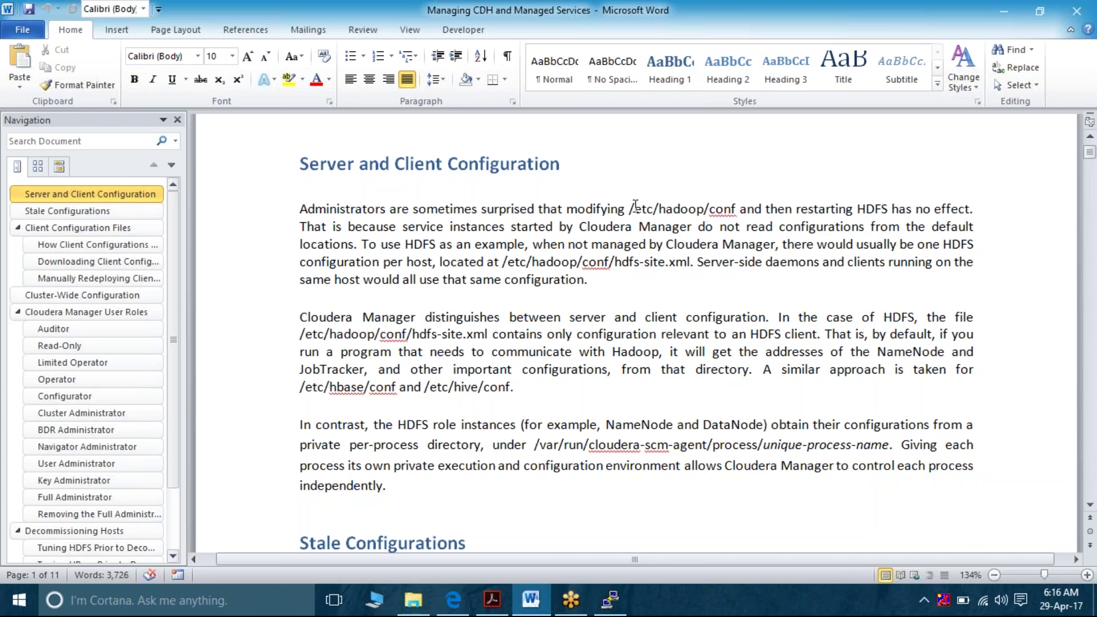
drag(634, 207, 684, 215)
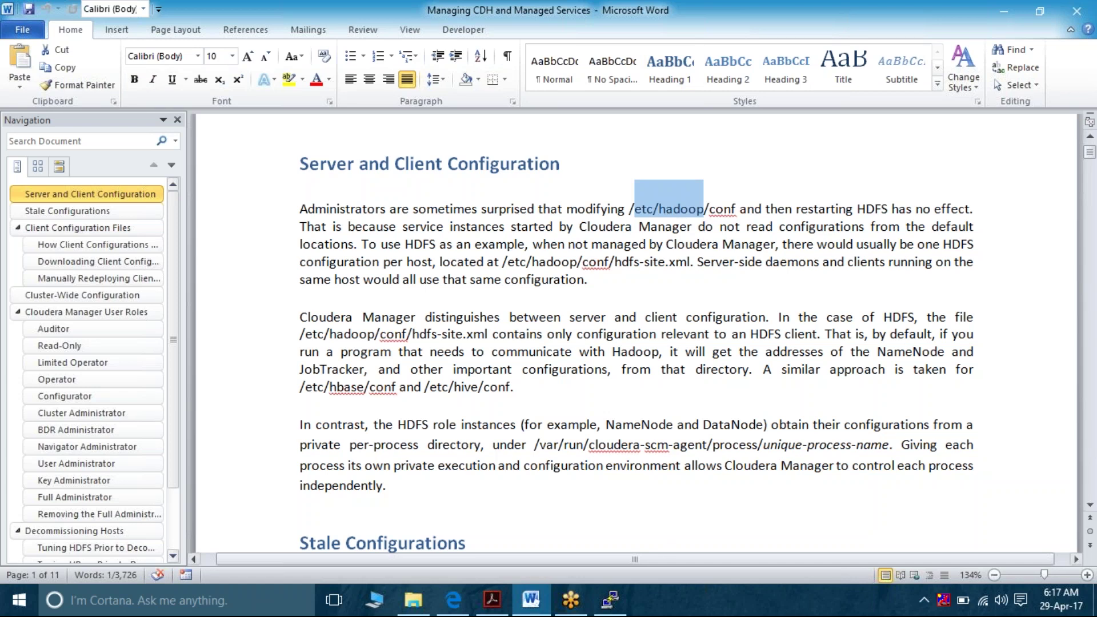
click(610, 599)
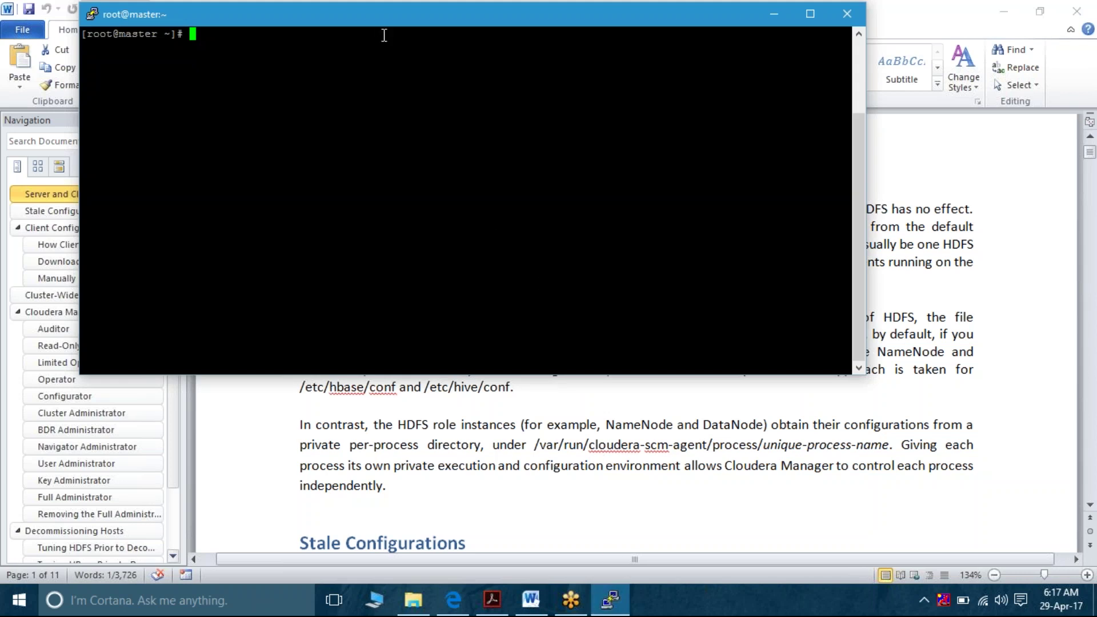
Lower the terminal, go into /etc/hadoop and then conf, listing each directory's contents
drag(385, 14, 465, 232)
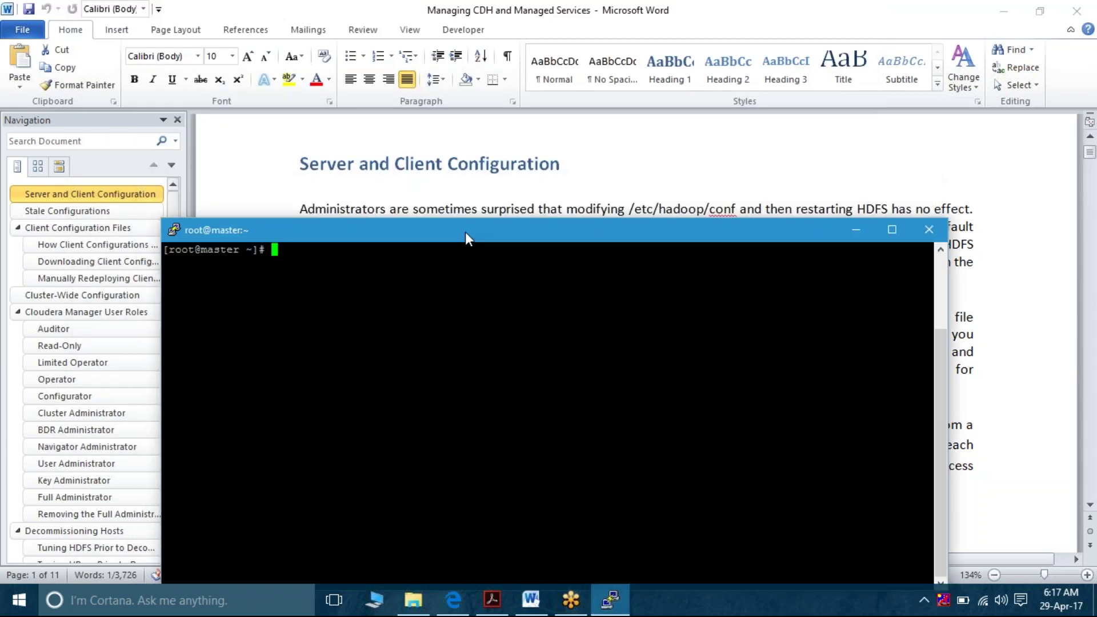
text(cd /etc/hadoop)
key(Return)
key(ctrl+l)
text(ls)
key(Return)
text(cd conf)
key(Return)
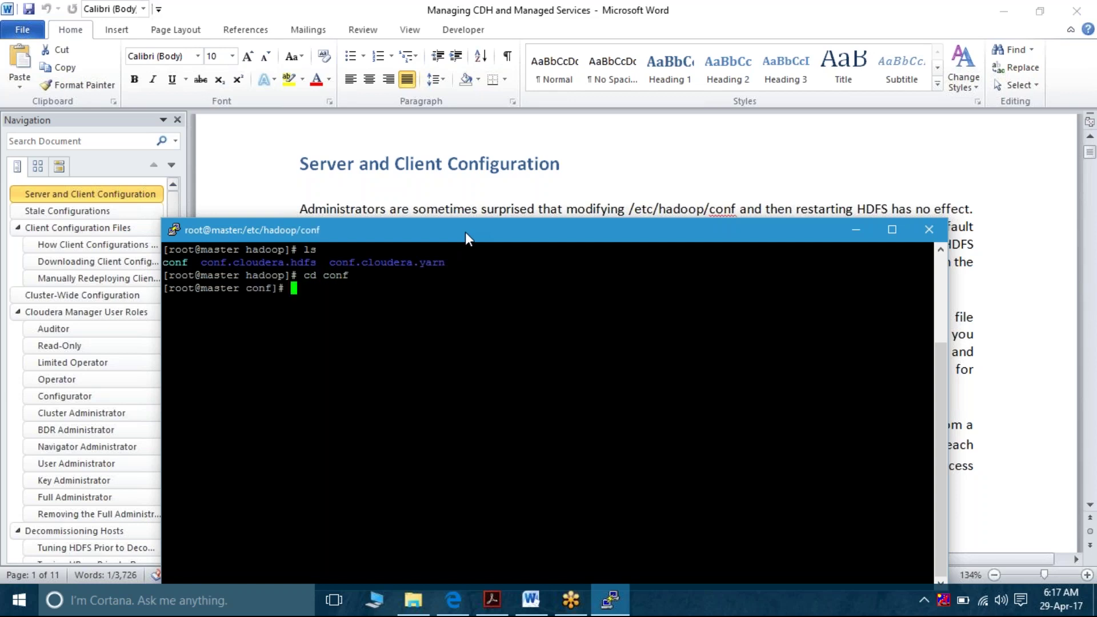
key(ctrl+l)
text(ls)
key(Return)
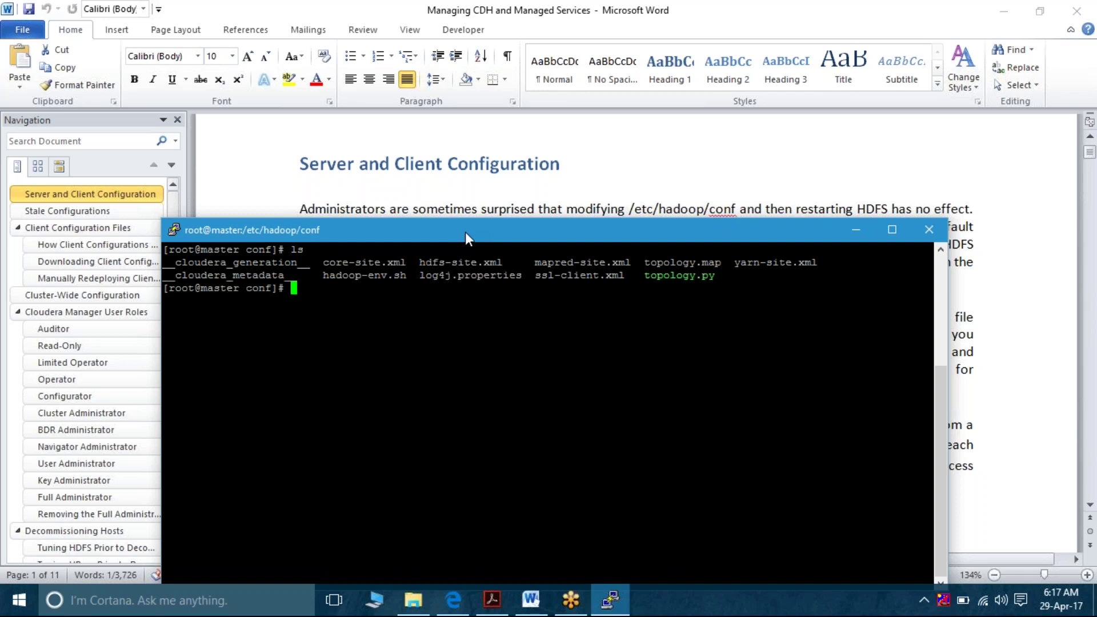
Print hdfs-site.xml with cat, using Tab to complete the file name
text(cat hdfs-si)
key(Tab)
key(Return)
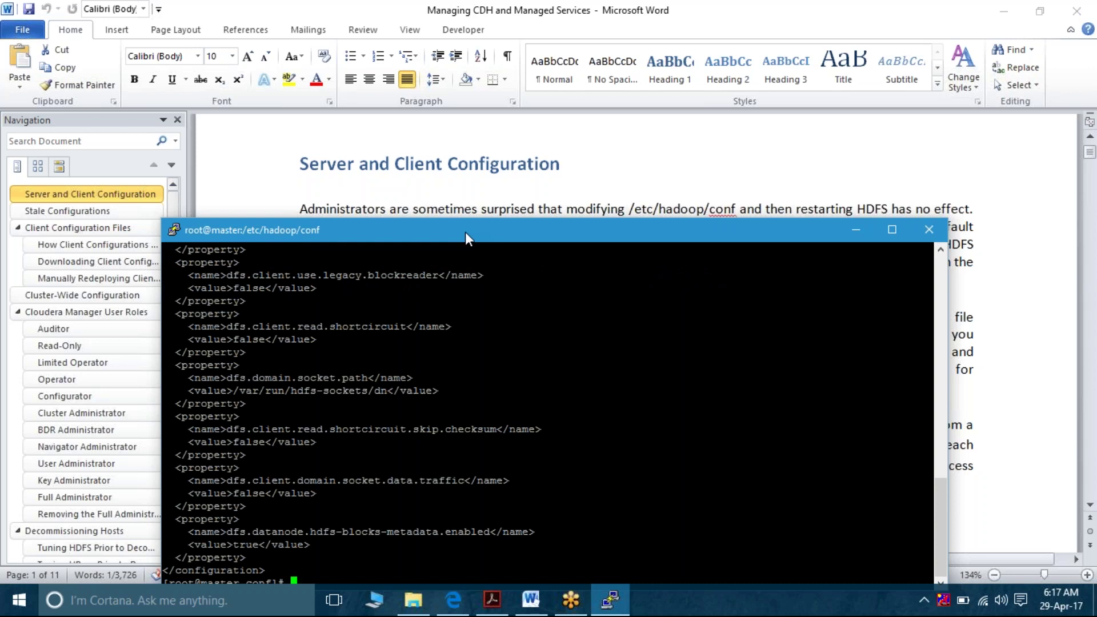
Scroll up the hdfs-site.xml output and copy the dfs.blocksize property name to the prompt
scroll(378, 398, up, 2)
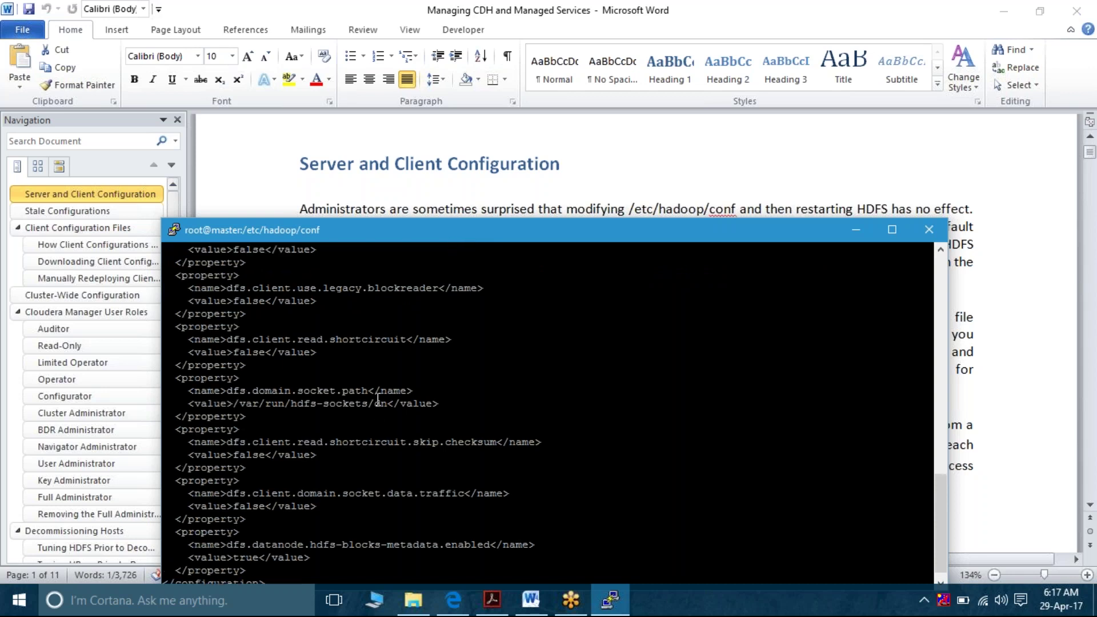
scroll(377, 398, up, 6)
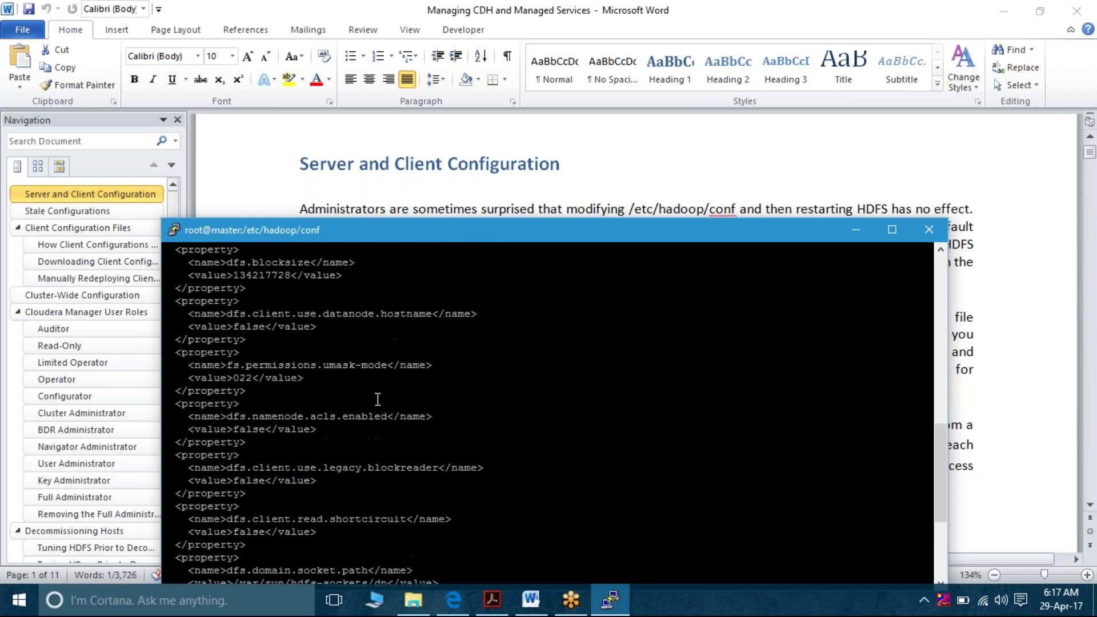
scroll(378, 399, up, 1)
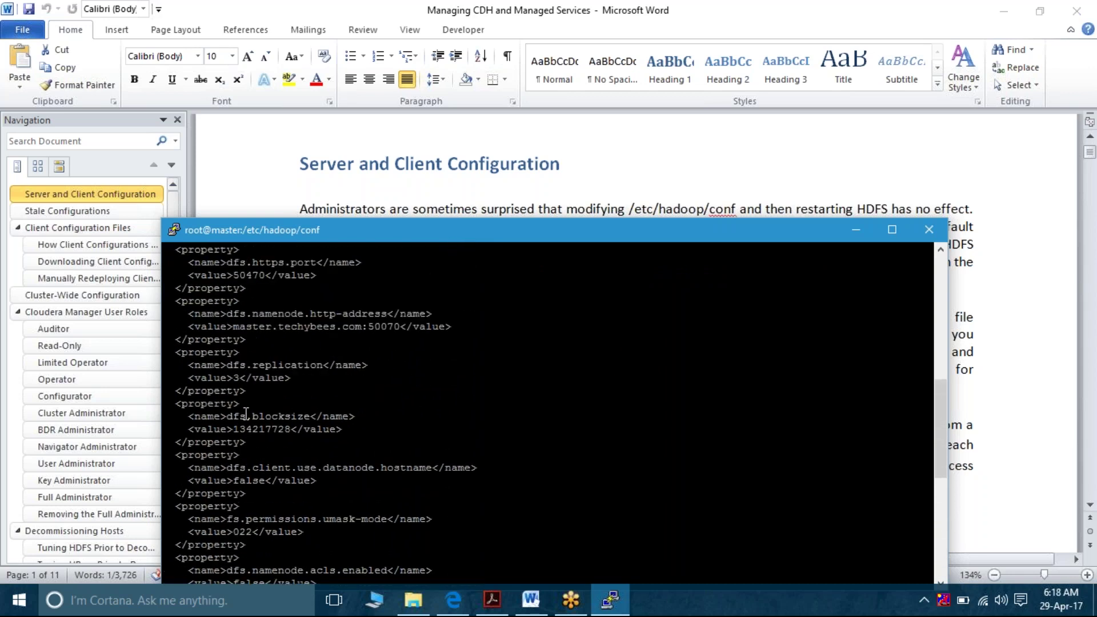
drag(235, 417, 310, 423)
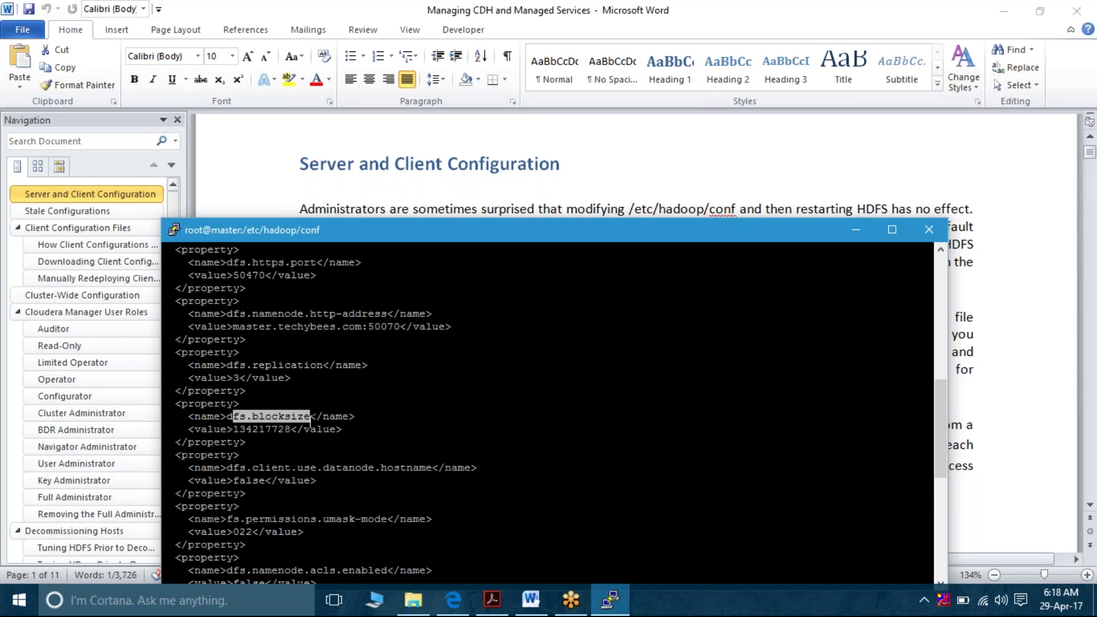
right_click(229, 366)
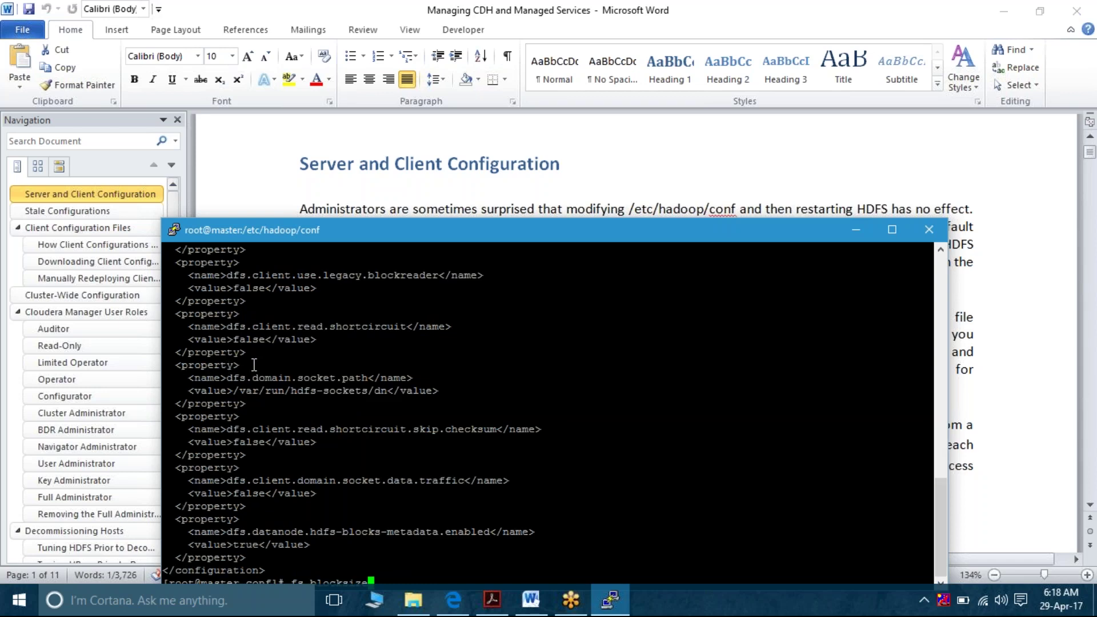
Select the dfs.replication value 3, then bring up Cloudera Manager's HDFS status page
scroll(254, 365, up, 15)
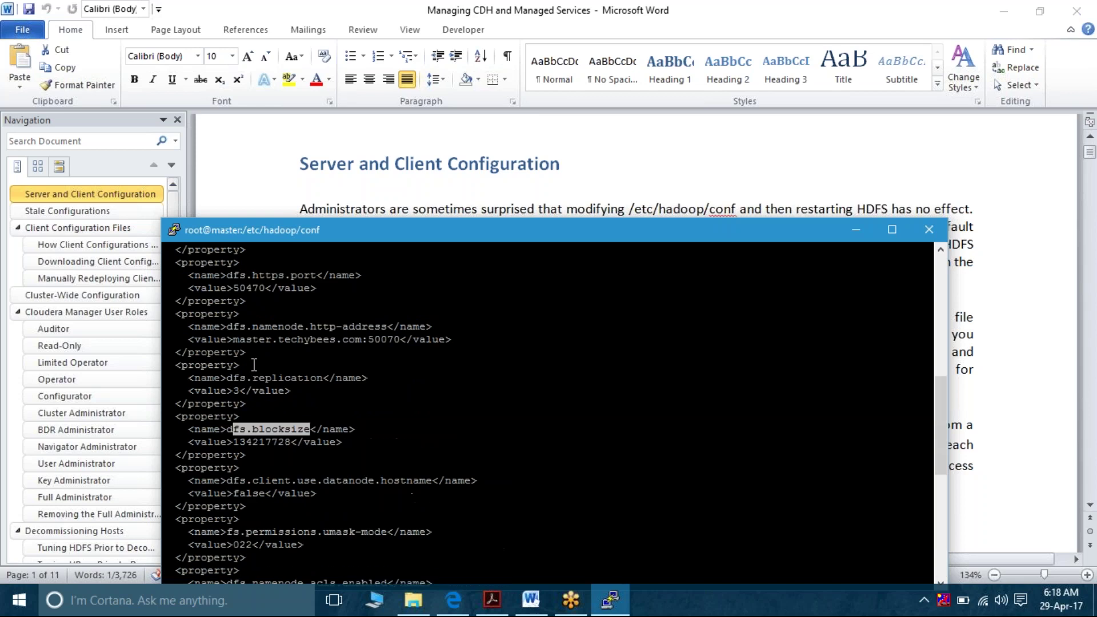
scroll(255, 365, down, 3)
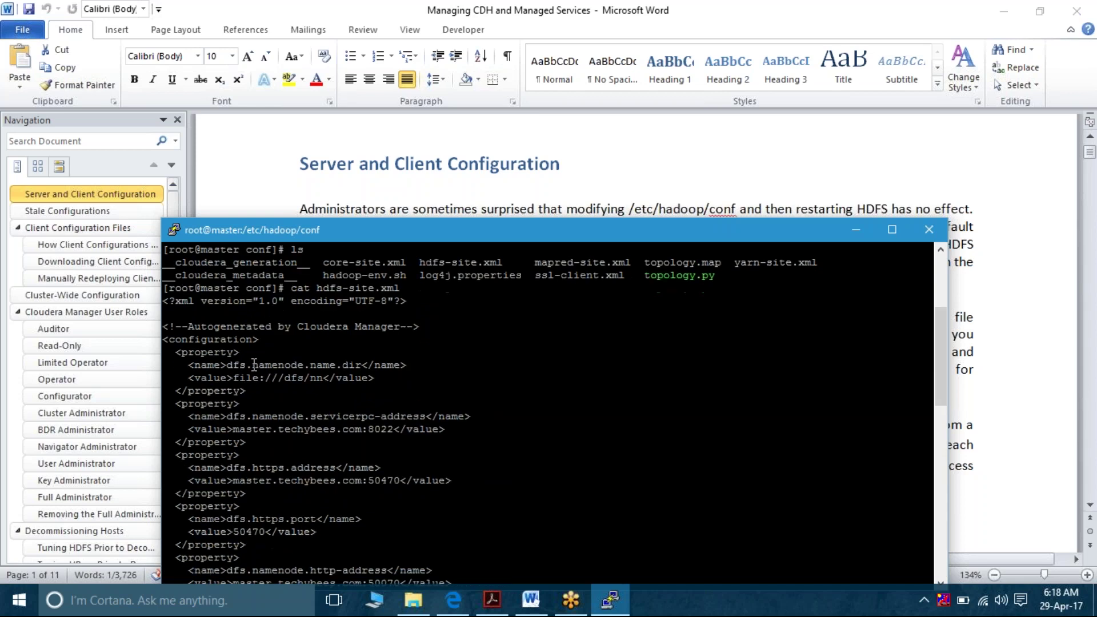
scroll(254, 365, down, 1)
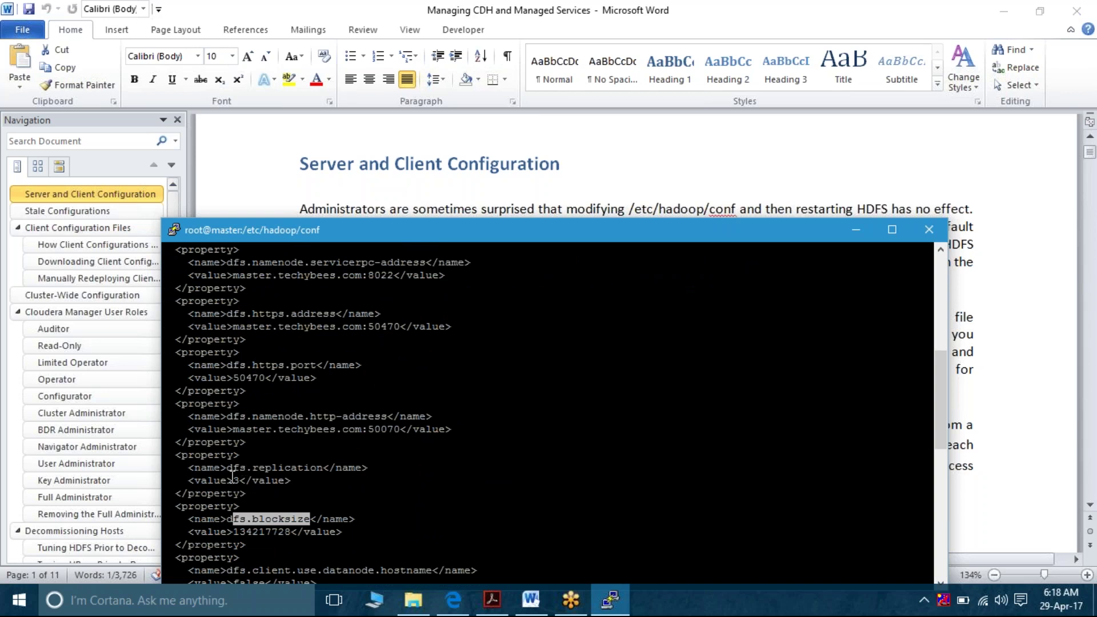
mouse_move(232, 478)
mouse_down()
mouse_move(255, 477)
mouse_move(247, 480)
mouse_up()
key(ctrl+c)
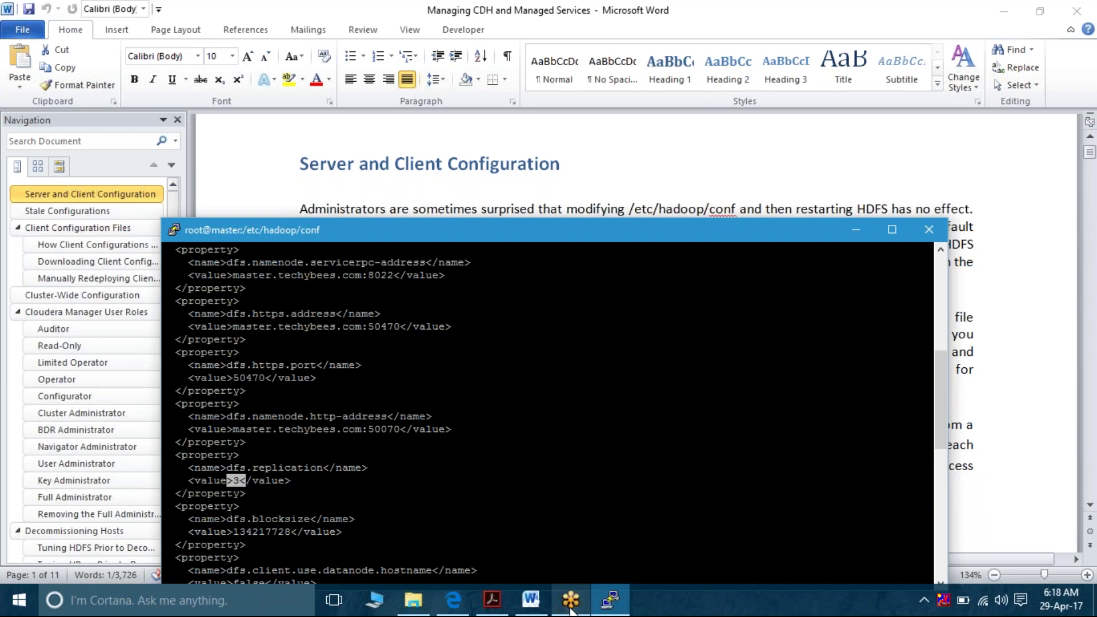
mouse_move(571, 608)
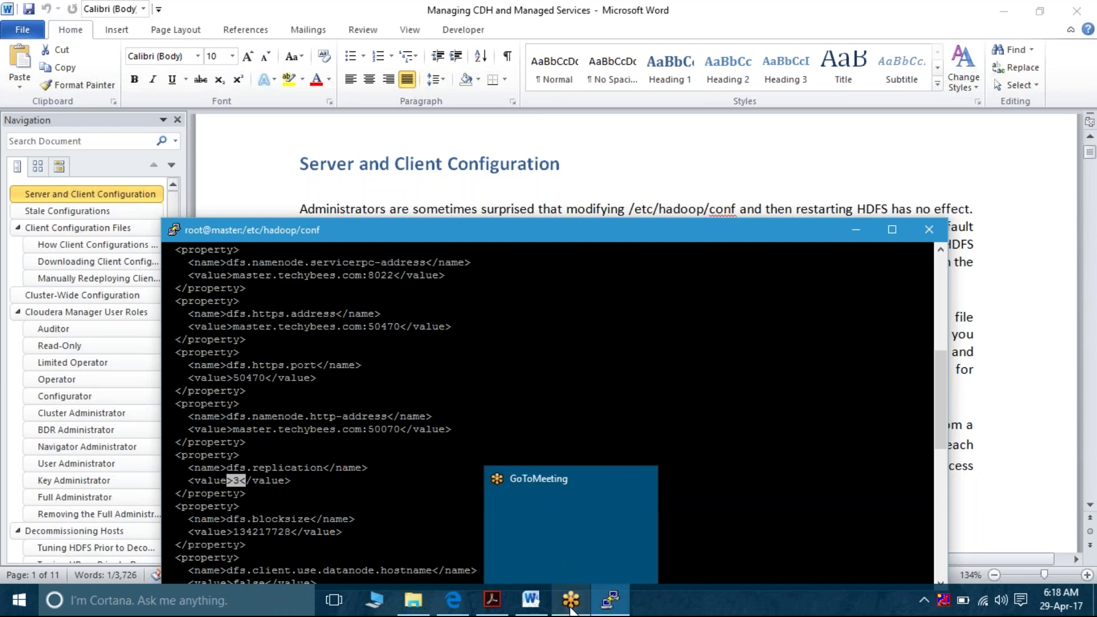
mouse_move(453, 600)
click(457, 526)
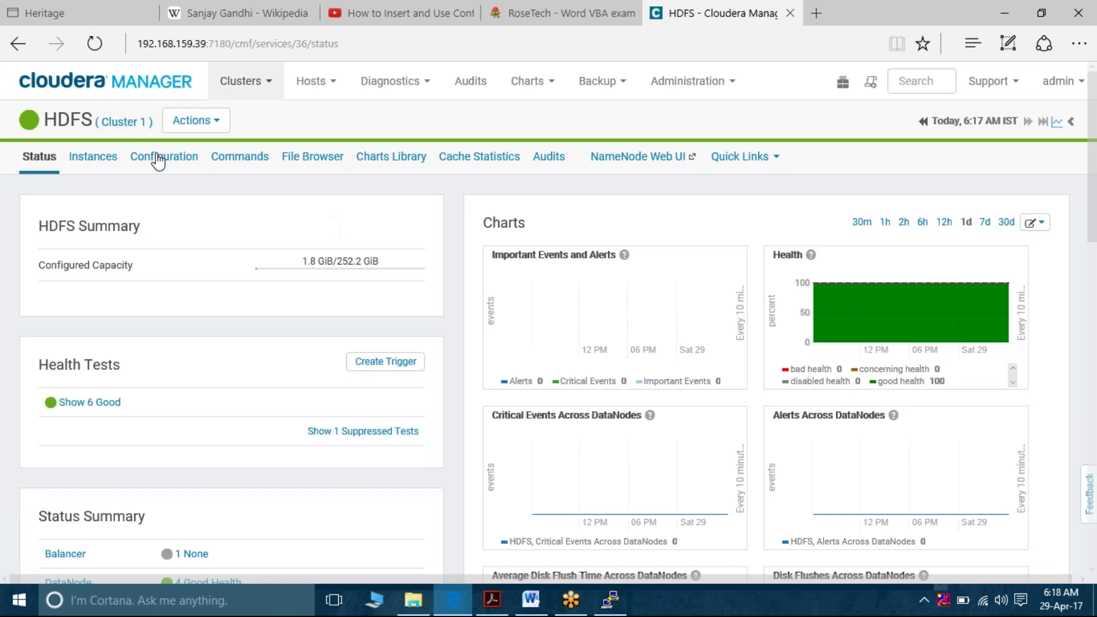
click(159, 160)
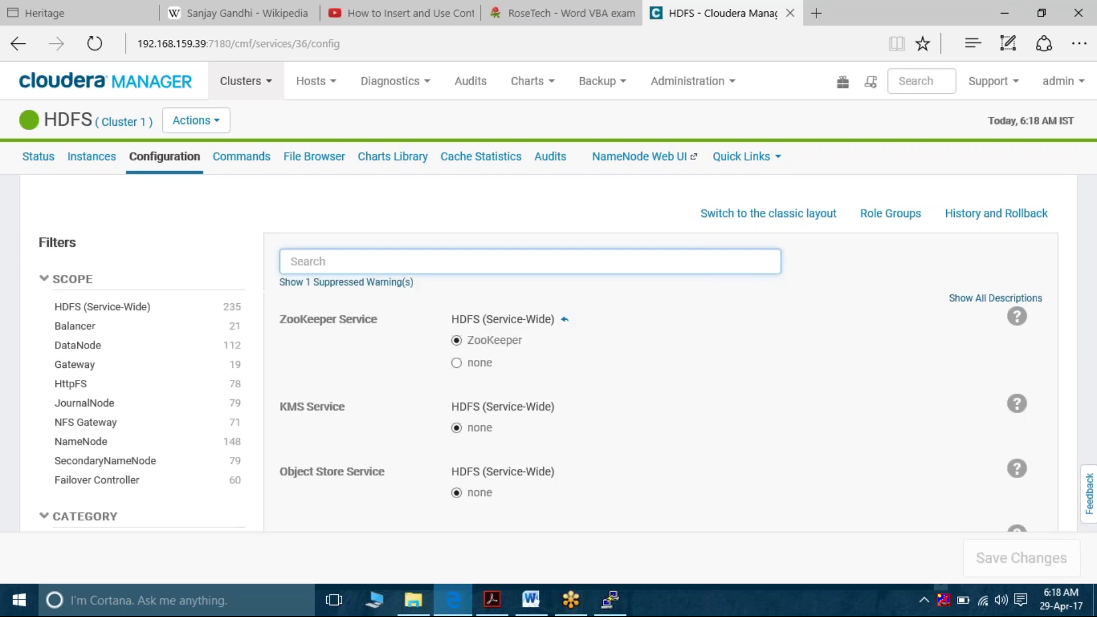
scroll(549, 297, down, 5)
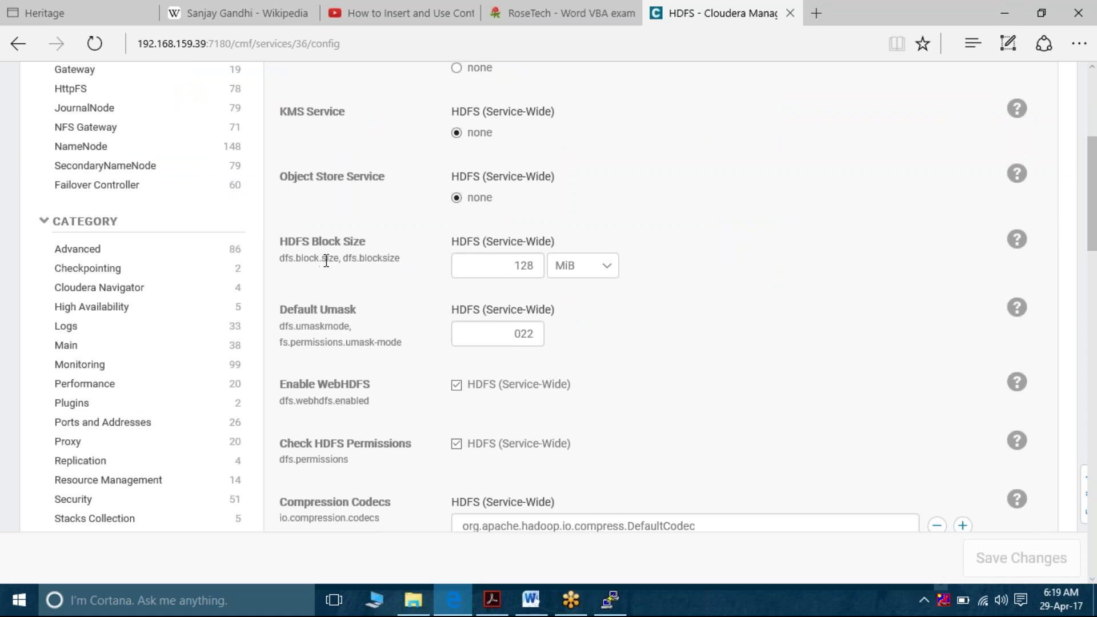
right_click(413, 270)
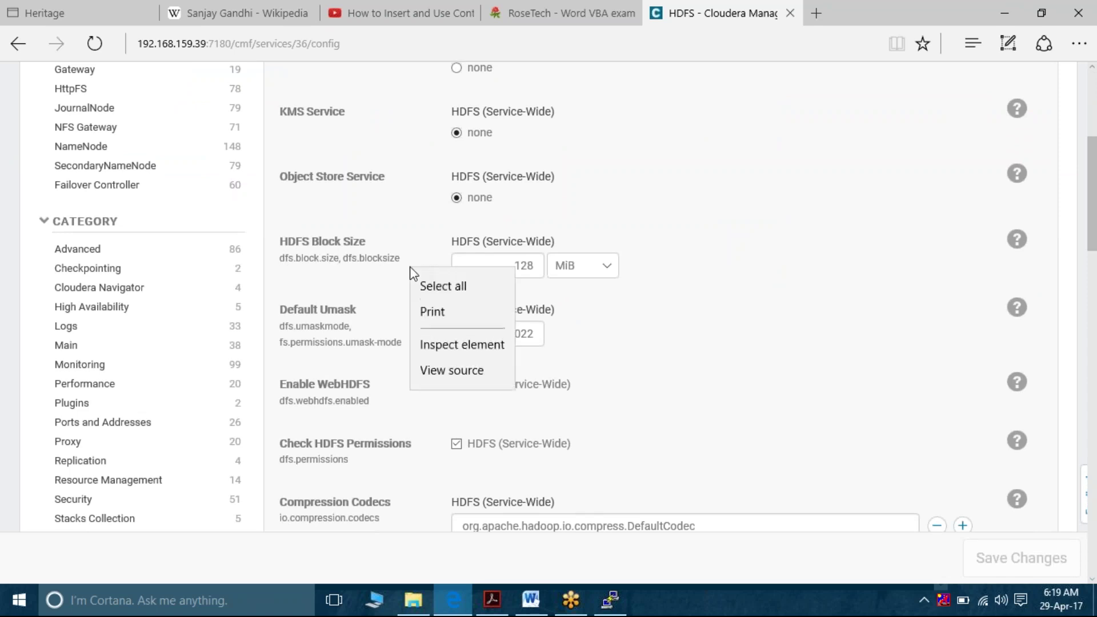
click(349, 279)
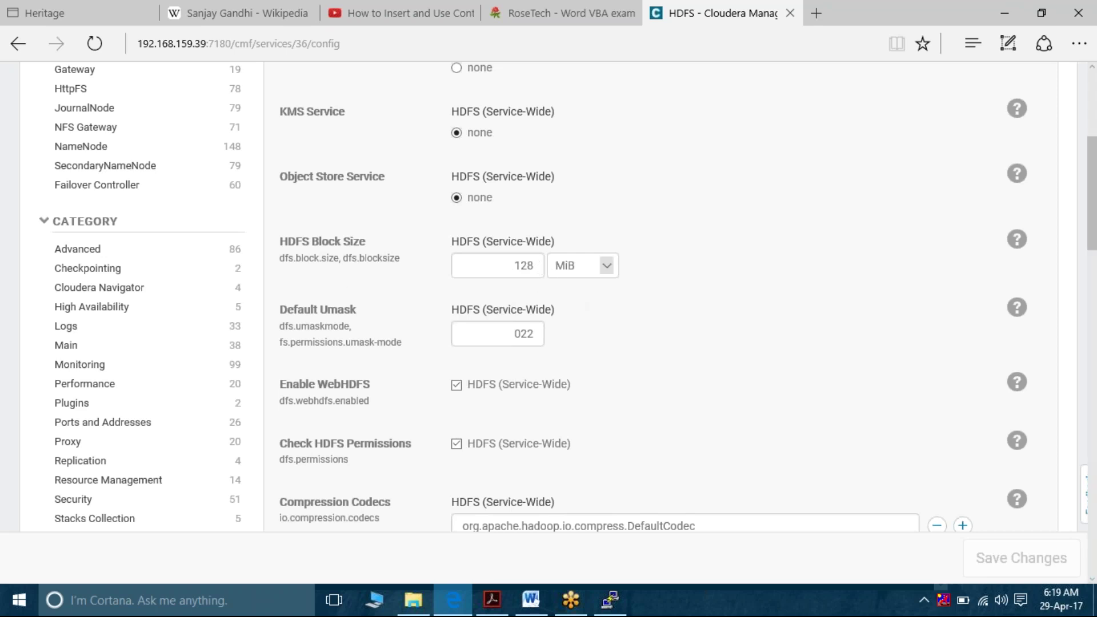
Paste the copied value 3 at the terminal prompt, then compare with the Cloudera configuration page
click(611, 604)
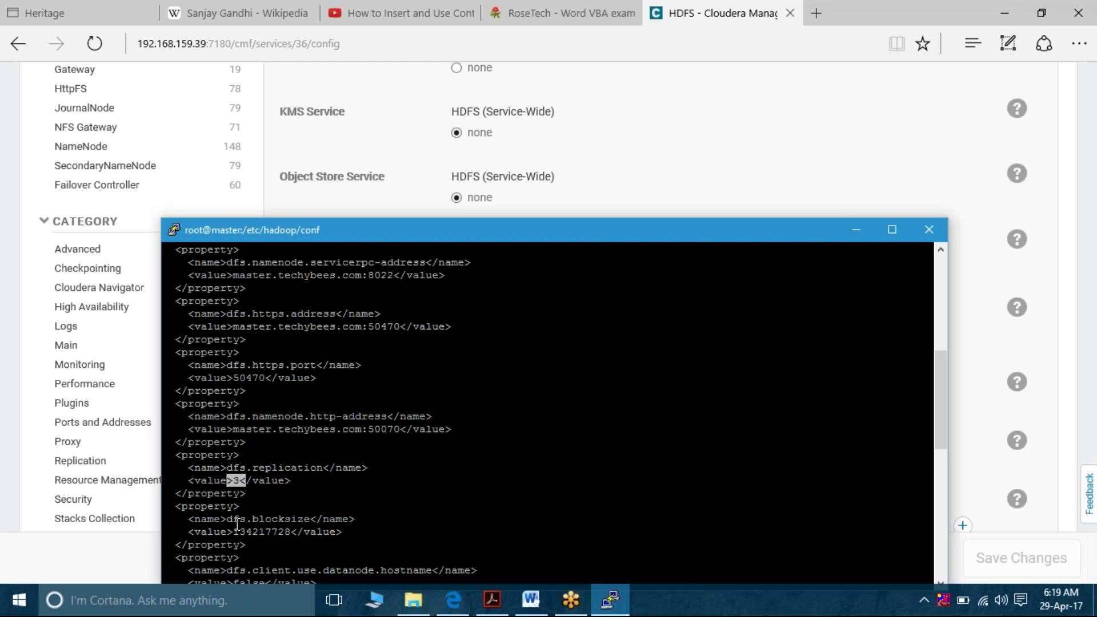
right_click(237, 523)
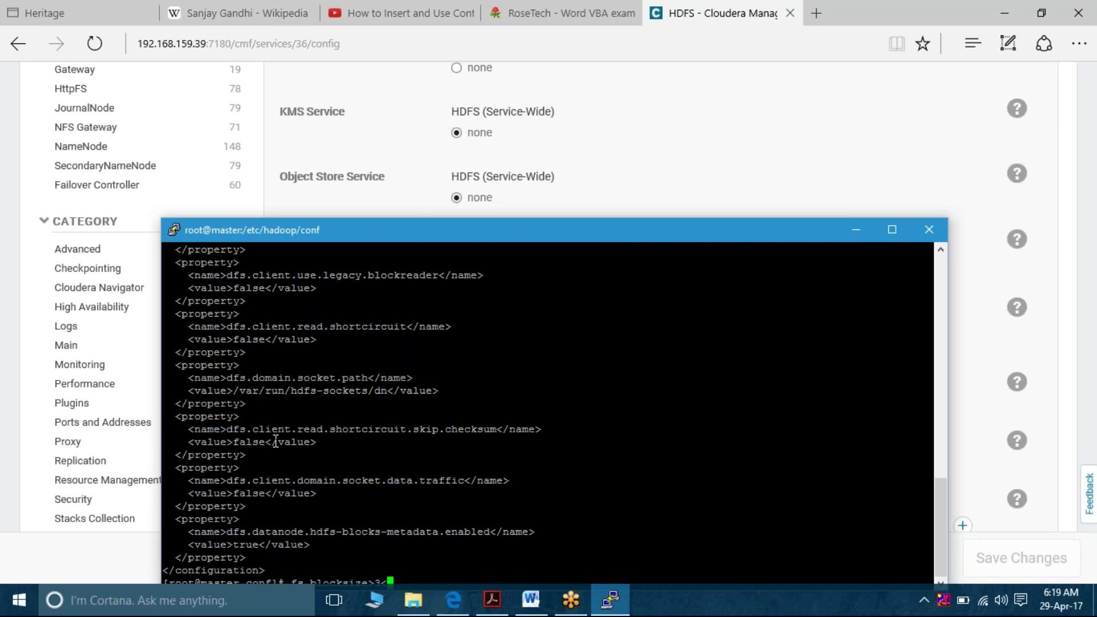
scroll(275, 442, up, 3)
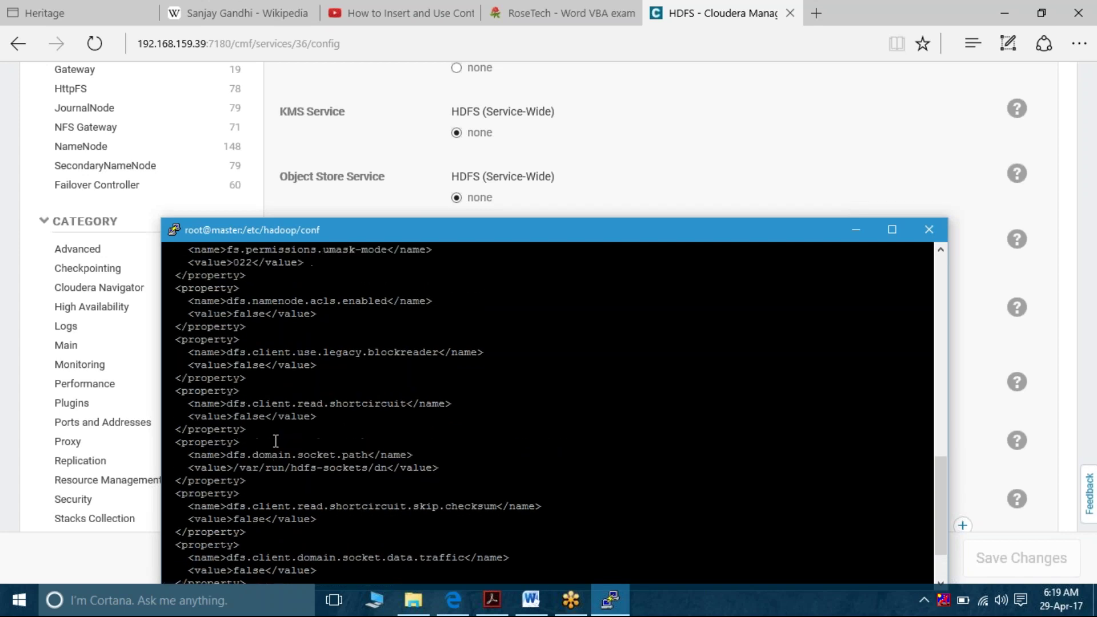
scroll(276, 442, down, 3)
click(674, 186)
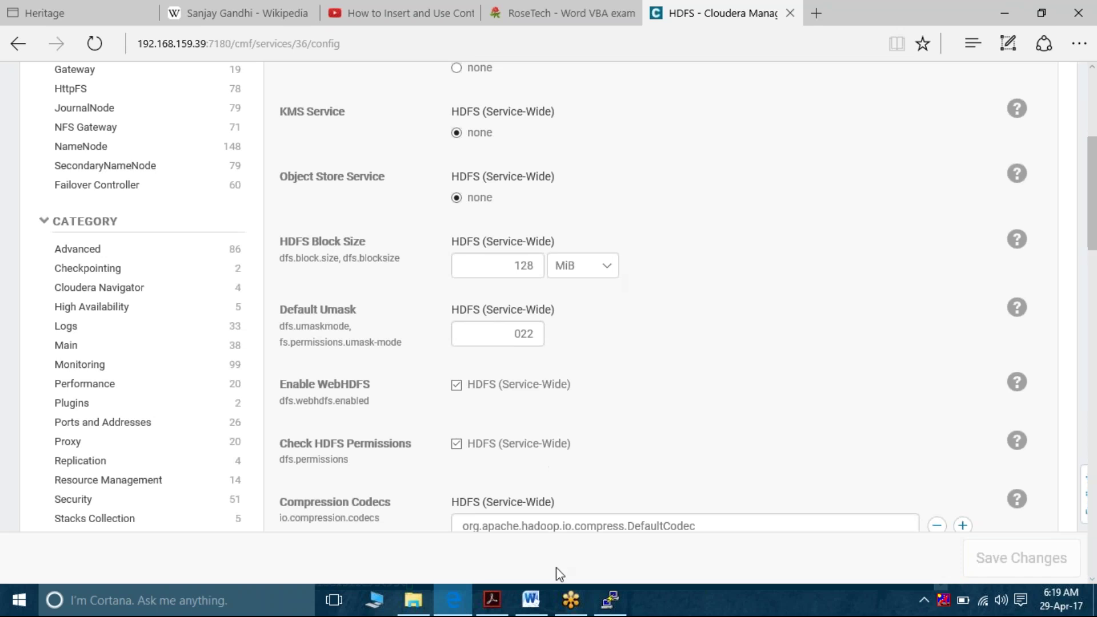
Scroll back to and select the dfs.replication line, then return to Cloudera's HDFS configuration
click(611, 600)
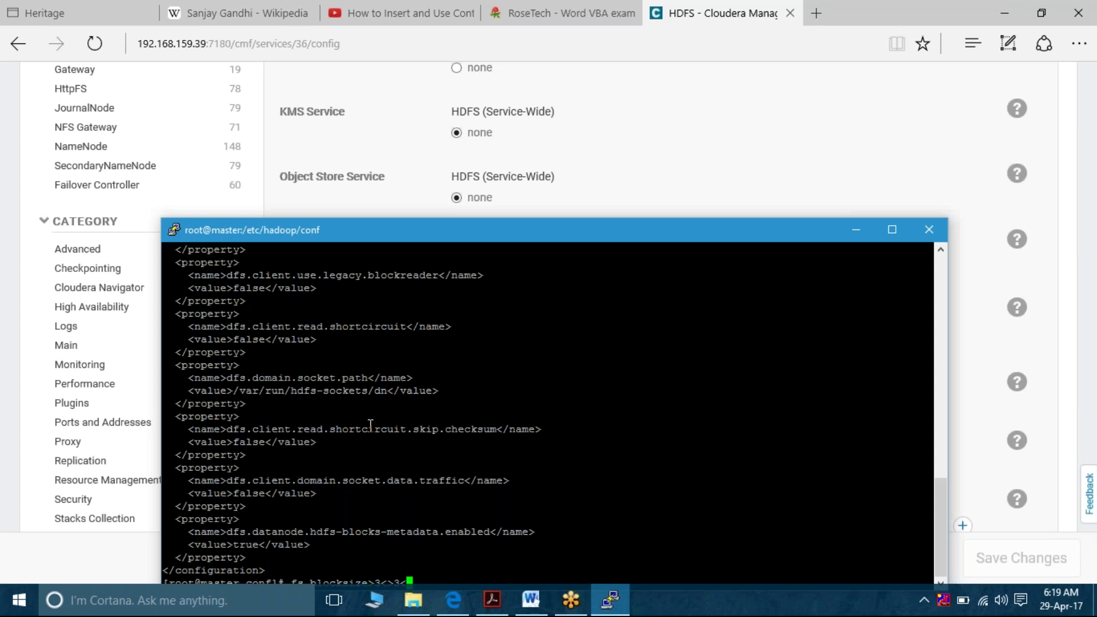
scroll(371, 425, up, 3)
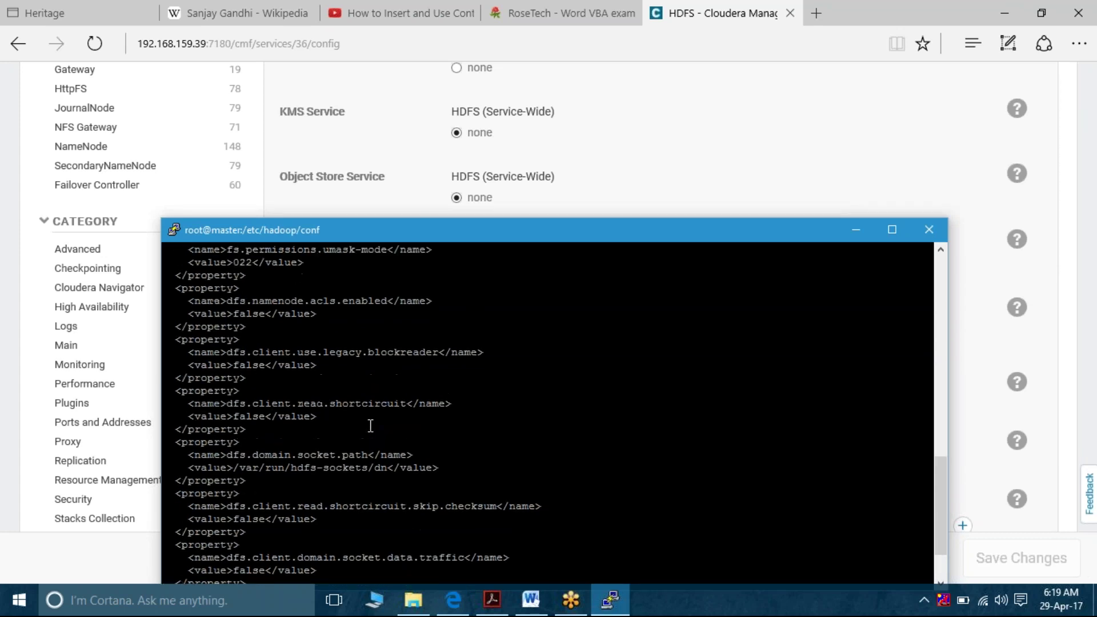
scroll(370, 425, up, 3)
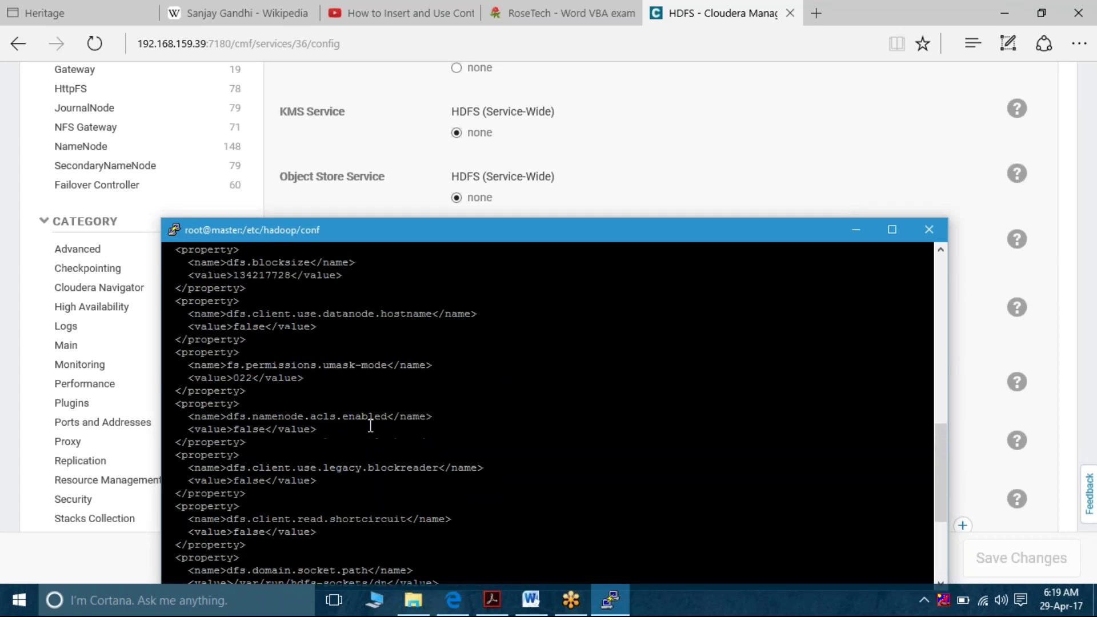
scroll(371, 425, up, 3)
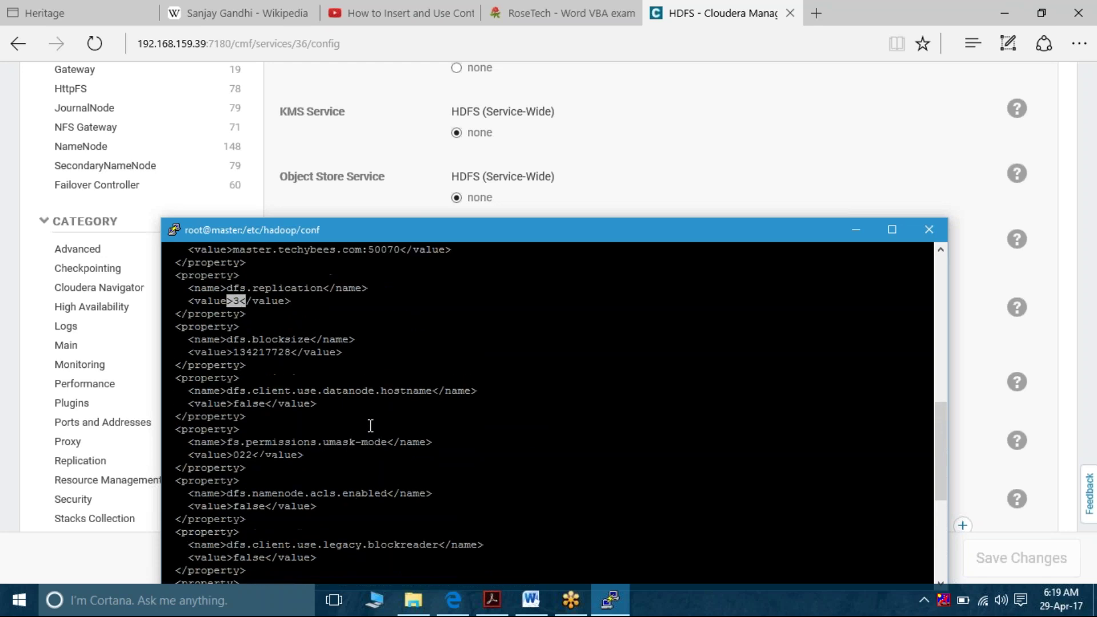
triple_click(250, 301)
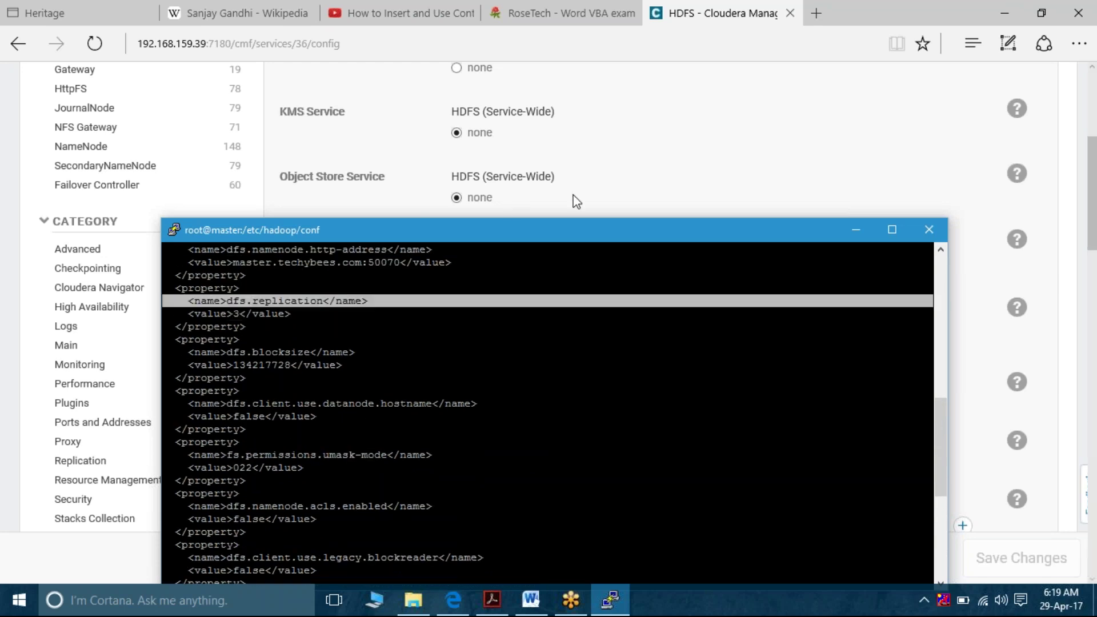
click(628, 192)
scroll(572, 372, down, 9)
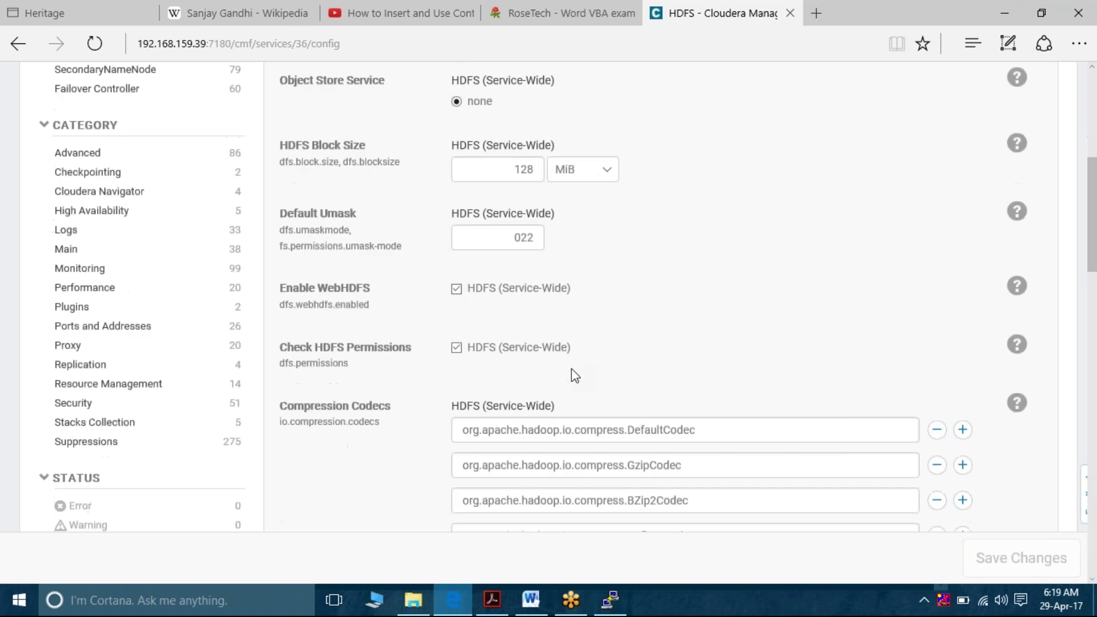
scroll(572, 371, down, 6)
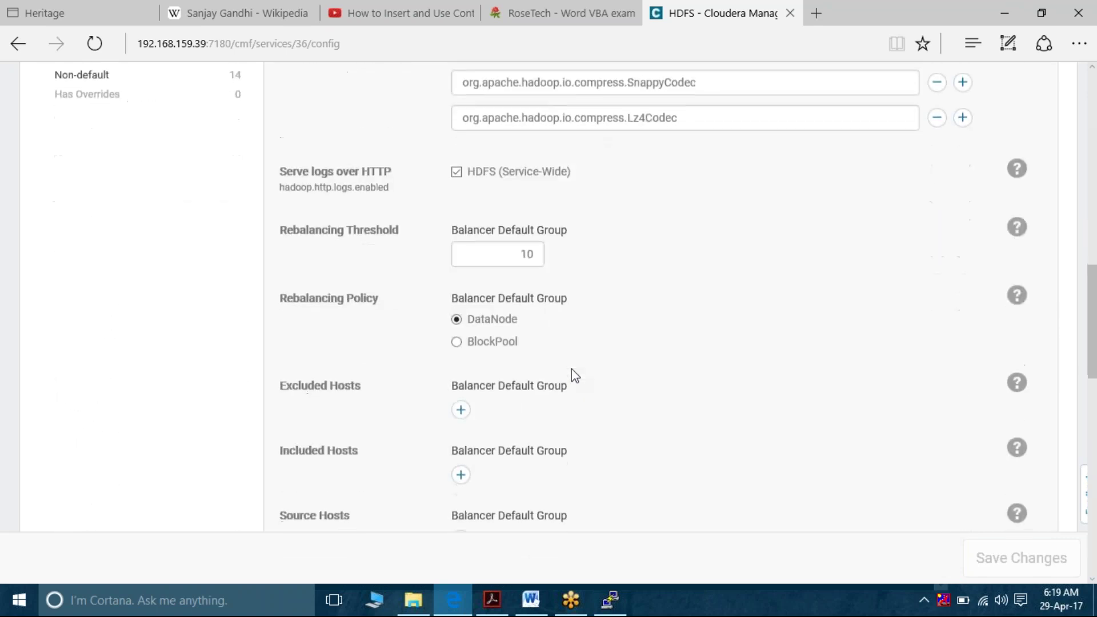
scroll(574, 376, down, 7)
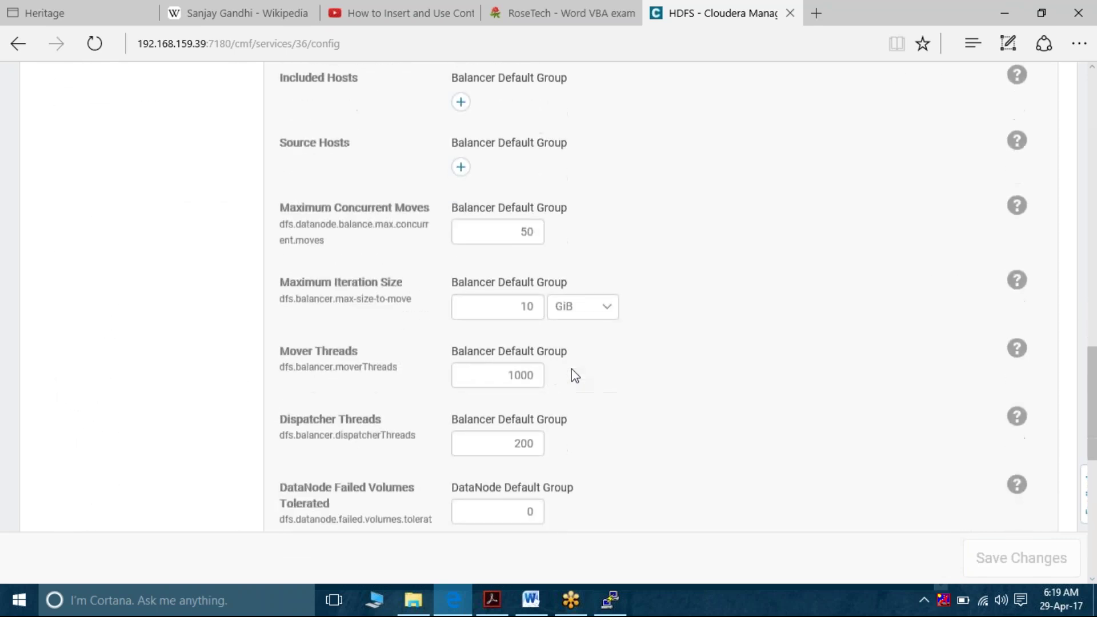
scroll(574, 375, down, 3)
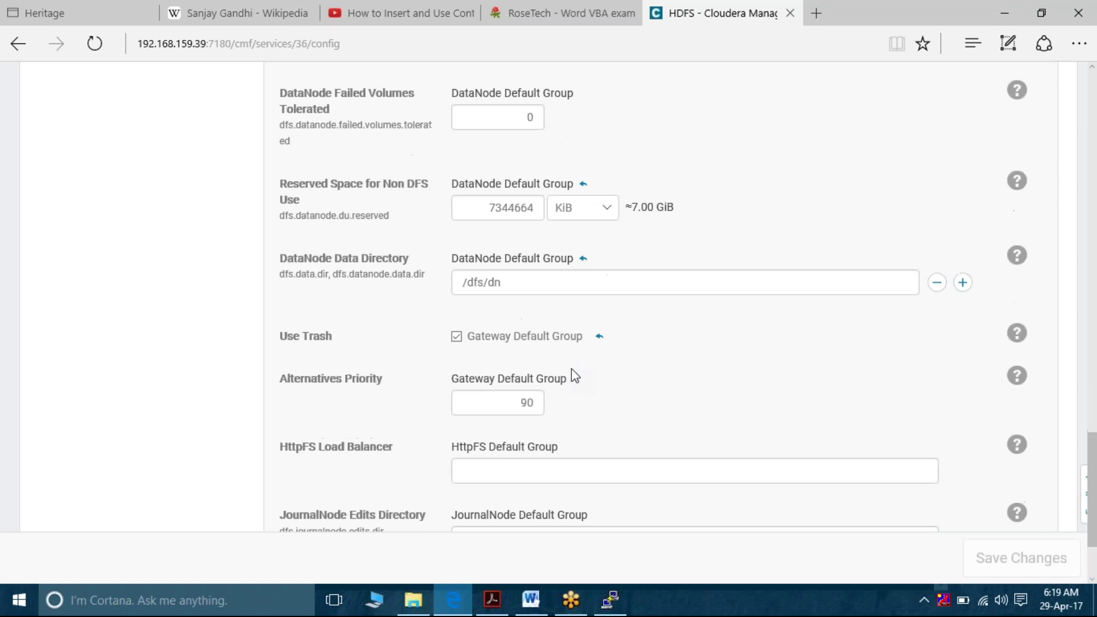
scroll(574, 376, up, 2)
scroll(573, 372, up, 10)
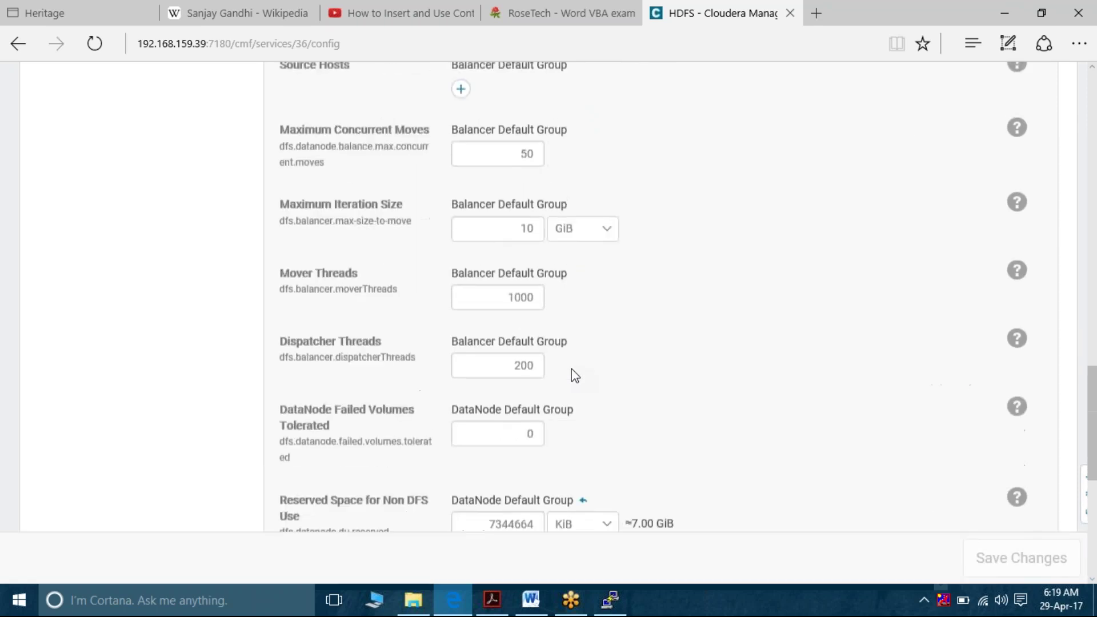
scroll(575, 376, up, 3)
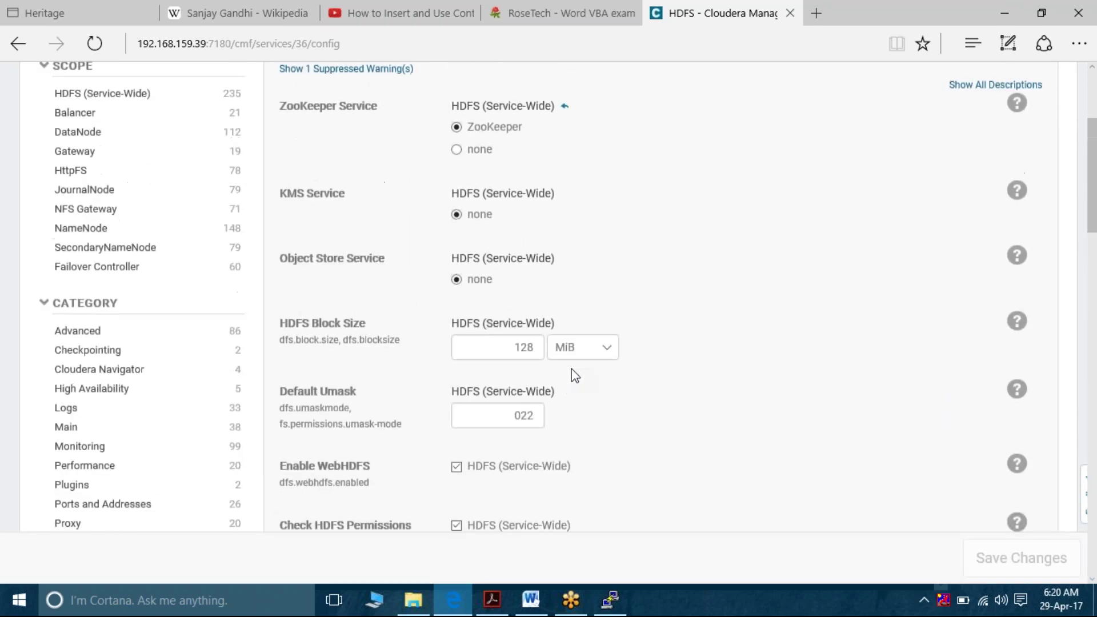
scroll(574, 375, down, 7)
scroll(571, 369, up, 1)
scroll(571, 369, down, 10)
scroll(572, 372, down, 9)
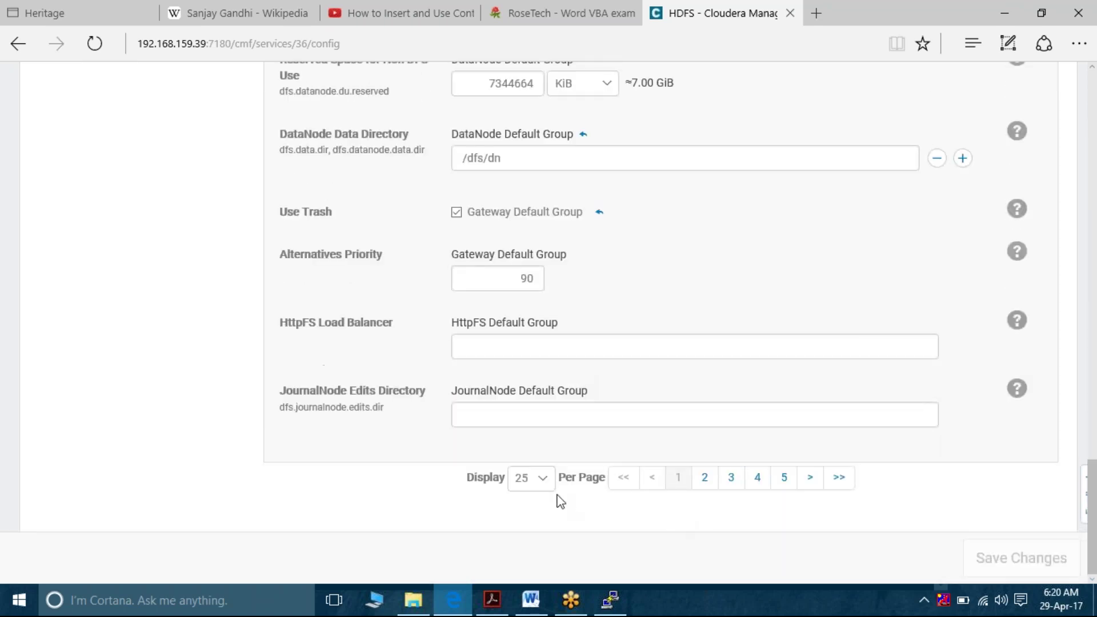
Show All settings per page in the configuration list, then switch to the Word guide
click(549, 483)
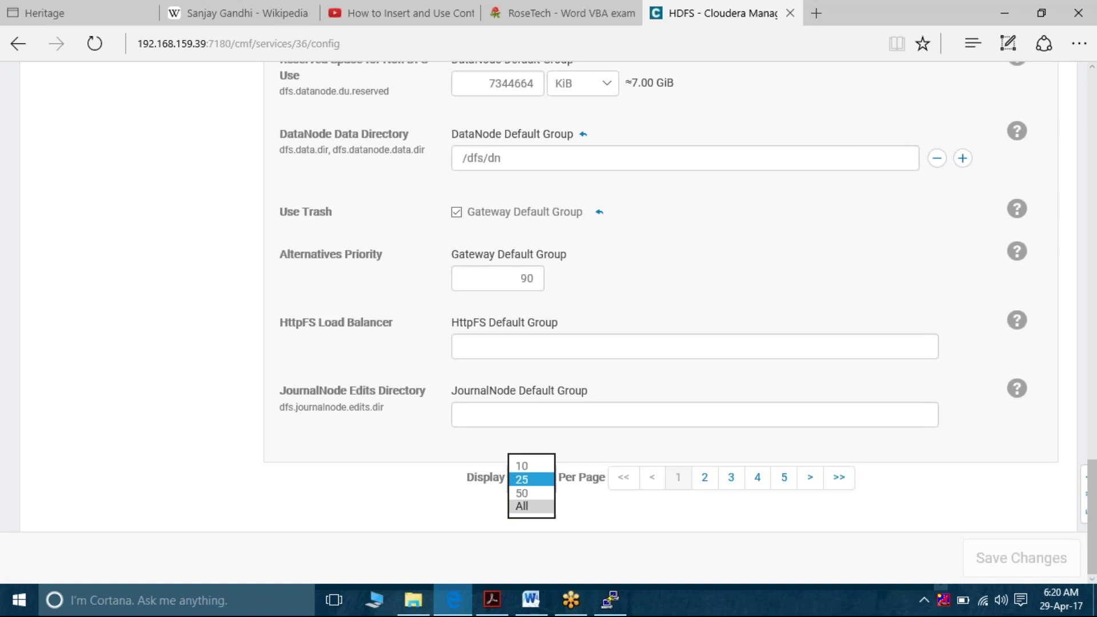
click(522, 508)
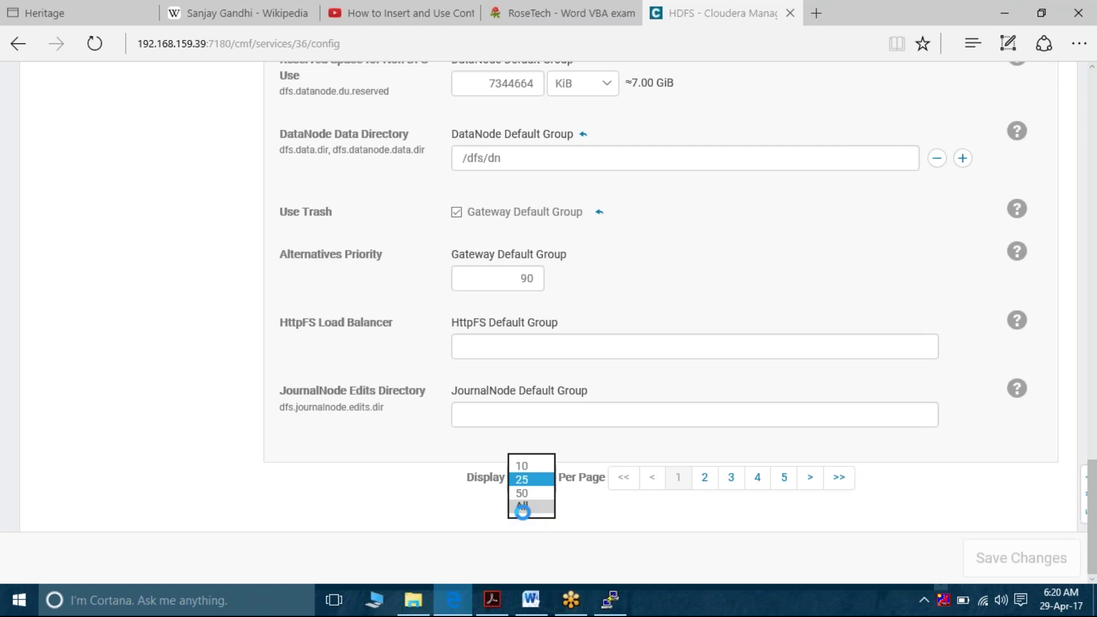
click(529, 610)
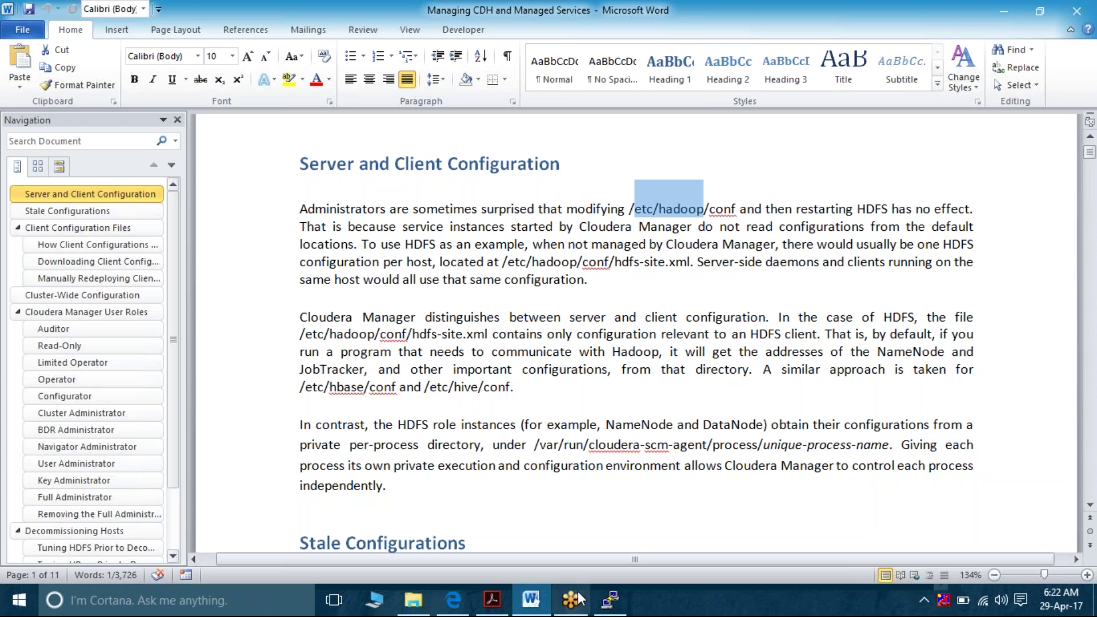
Raise the terminal higher above the Word guide and erase the stray pasted text at the prompt
click(616, 613)
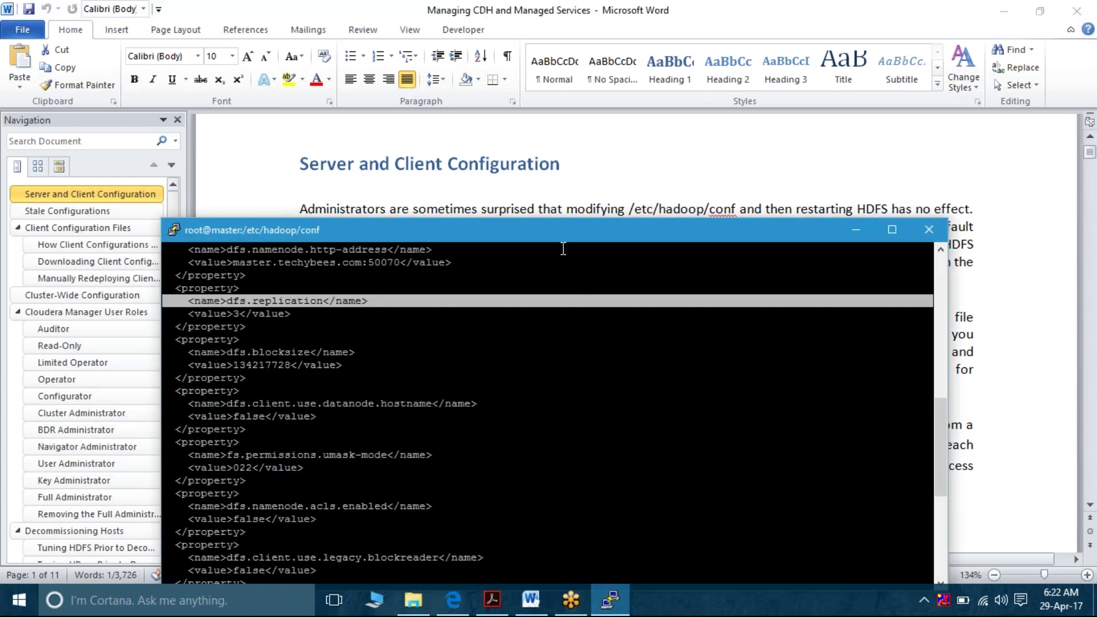
drag(561, 231, 537, 29)
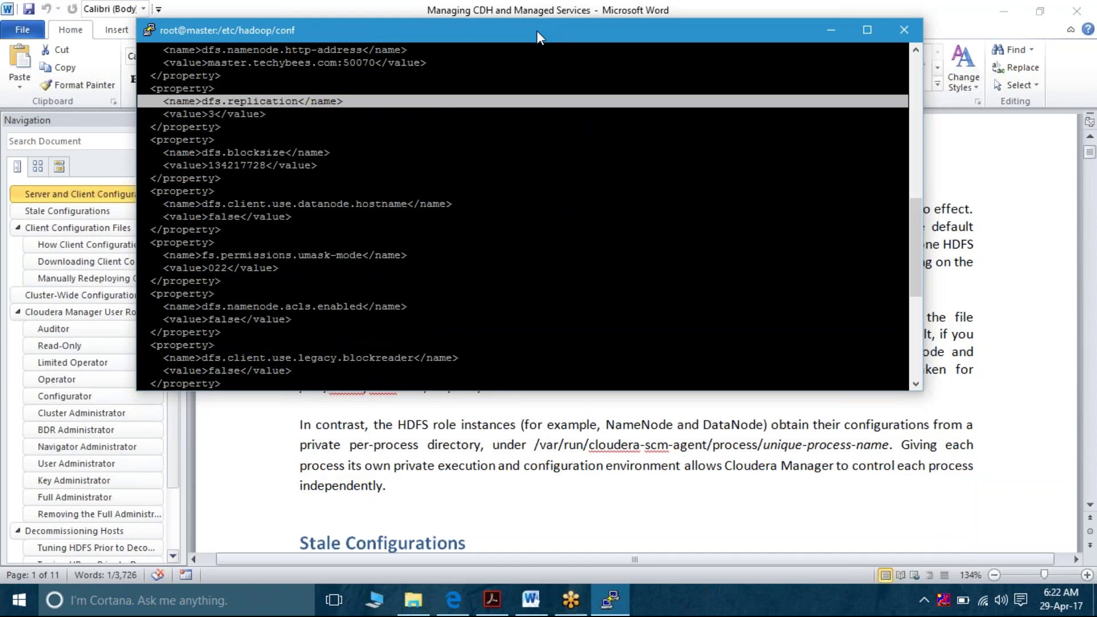
right_click(533, 43)
key(BackSpace)
key(BackSpace)
key(BackSpace)
key(BackSpace)
key(BackSpace)
key(BackSpace)
key(BackSpace)
key(BackSpace)
key(BackSpace)
key(BackSpace)
key(BackSpace)
key(BackSpace)
key(BackSpace)
key(BackSpace)
key(BackSpace)
key(BackSpace)
key(BackSpace)
key(BackSpace)
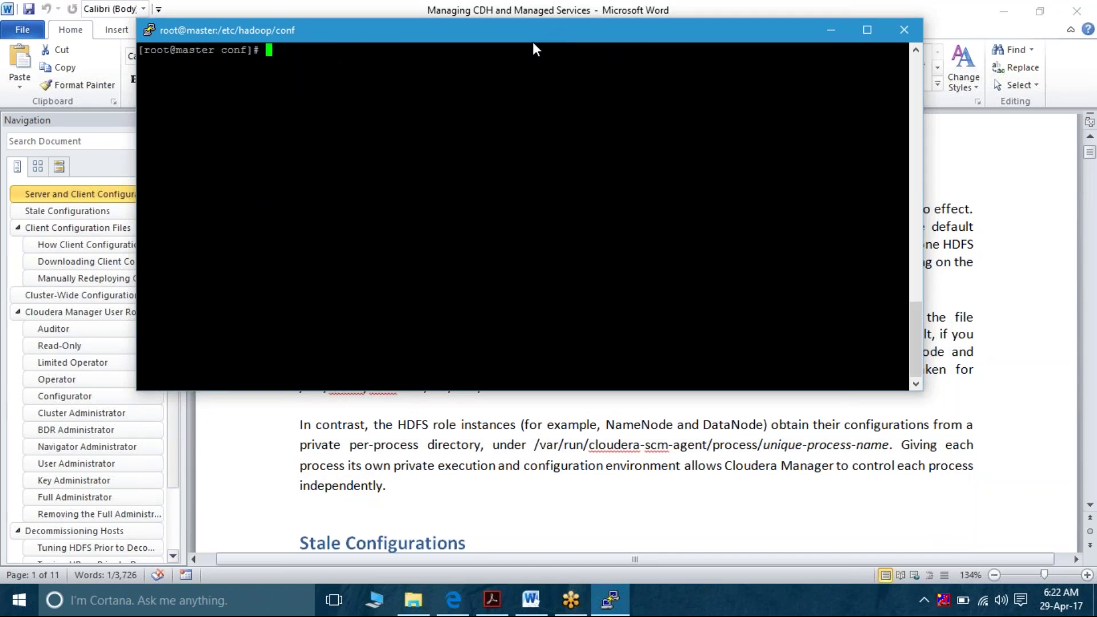
Enter cd /var/run/cloudera-scm-agent/process/ at the prompt, Tab-completing cloudera-scm-agent
text(cd /var/run/clou)
key(Tab)
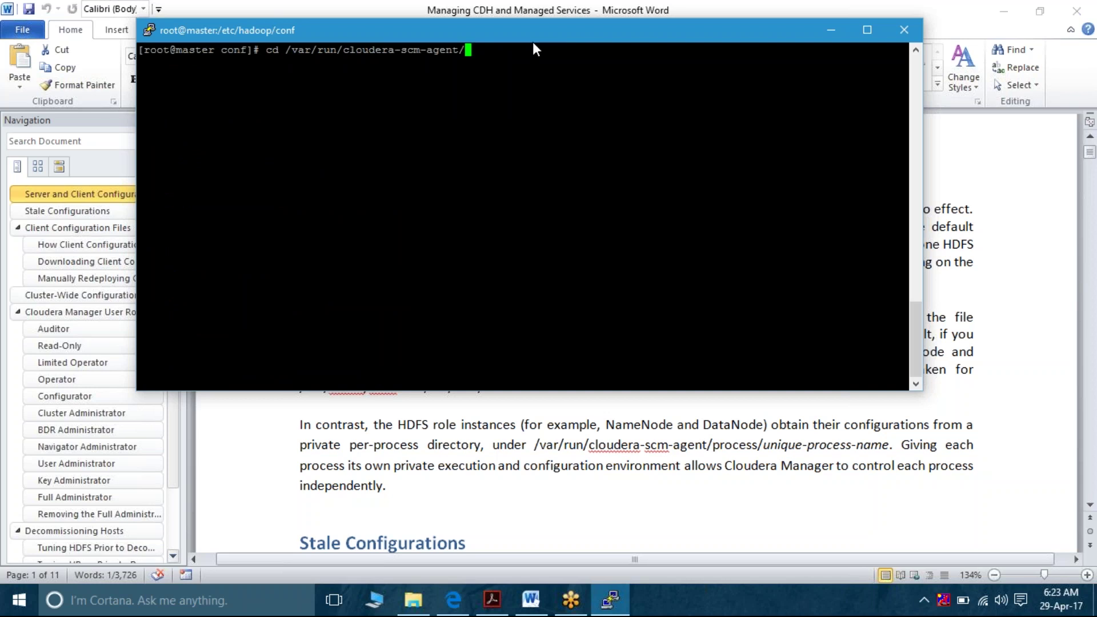
text(process/)
List and page through the process directories, such as 101-hive-HIVEMETASTORE and 67-hdfs-NAMENODE-format
key(Tab)
key(Tab)
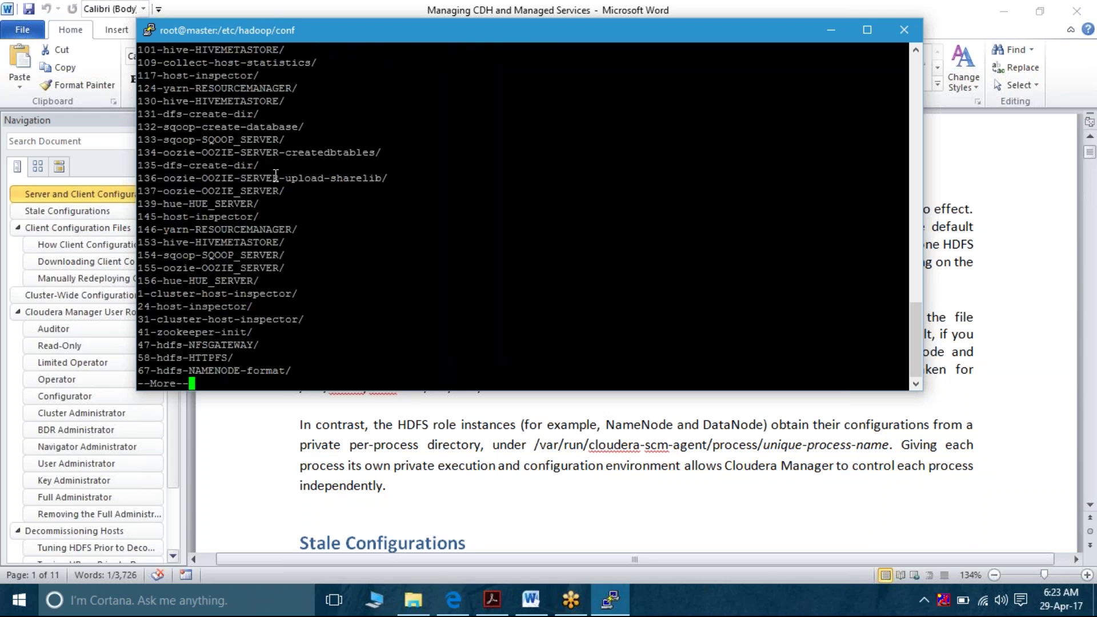
scroll(275, 174, up, 2)
key(Return)
key(Return)
key(Return)
key(Return)
key(Return)
key(Return)
key(Return)
key(Return)
key(Return)
key(Return)
key(Return)
key(Return)
key(Return)
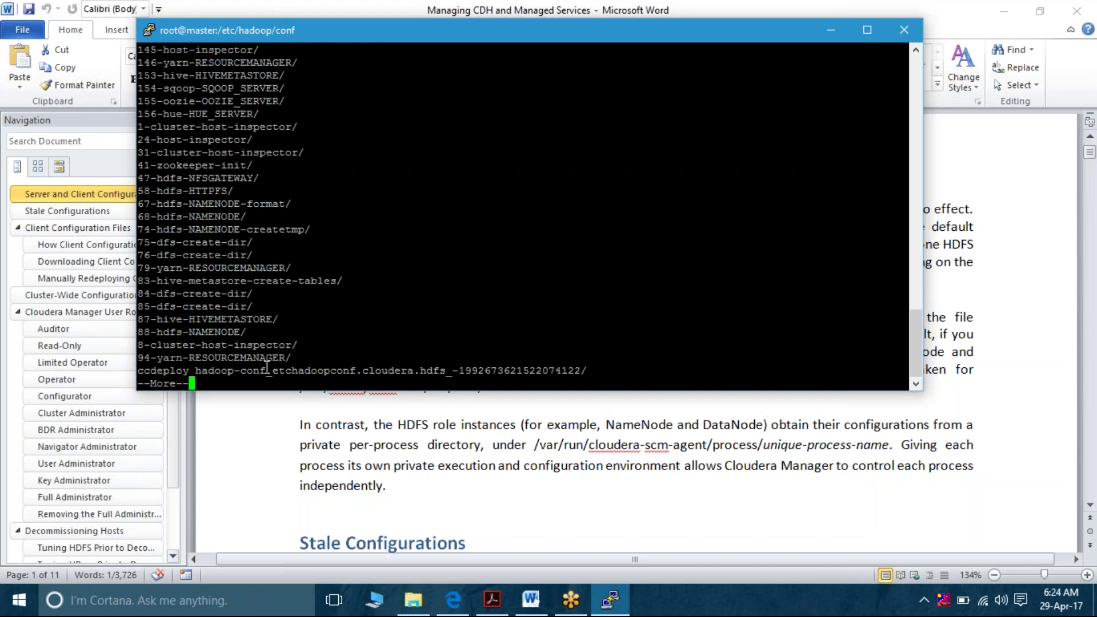
key(Return)
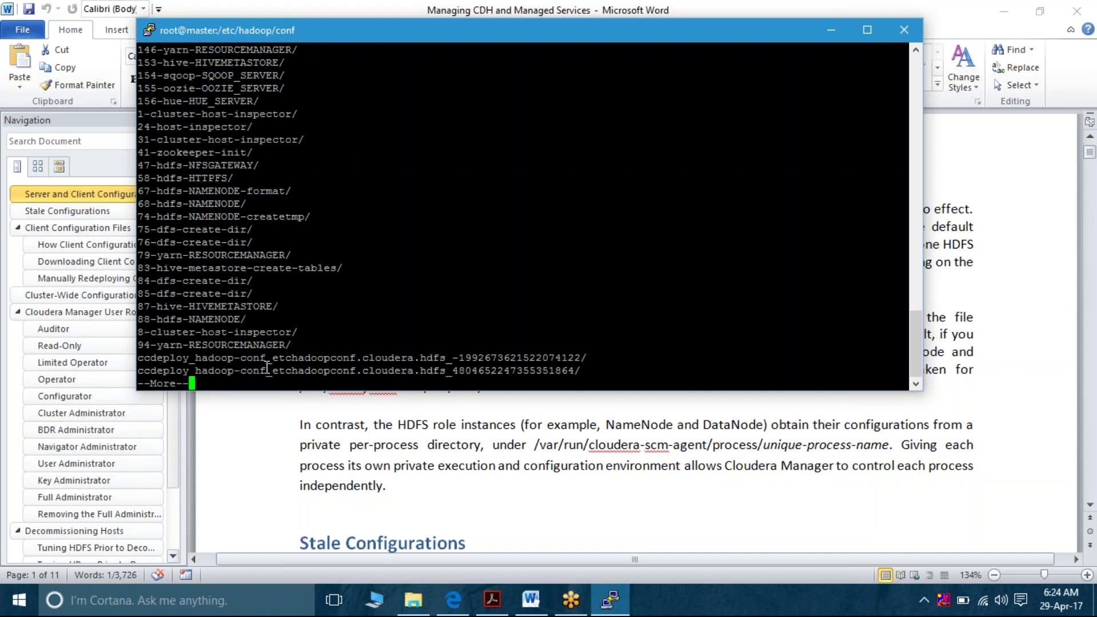
key(Return)
key(Return)
key(Return)
key(Return)
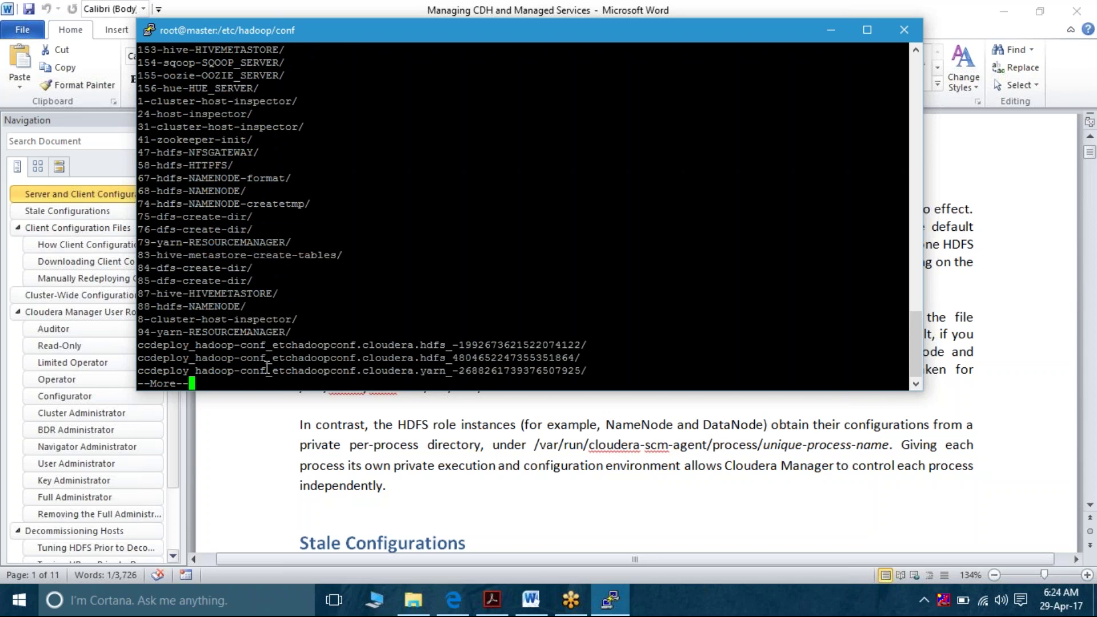
Change into /var/run/cloudera-scm-agent/process, then return to the Word guide
right_click(266, 369)
key(Return)
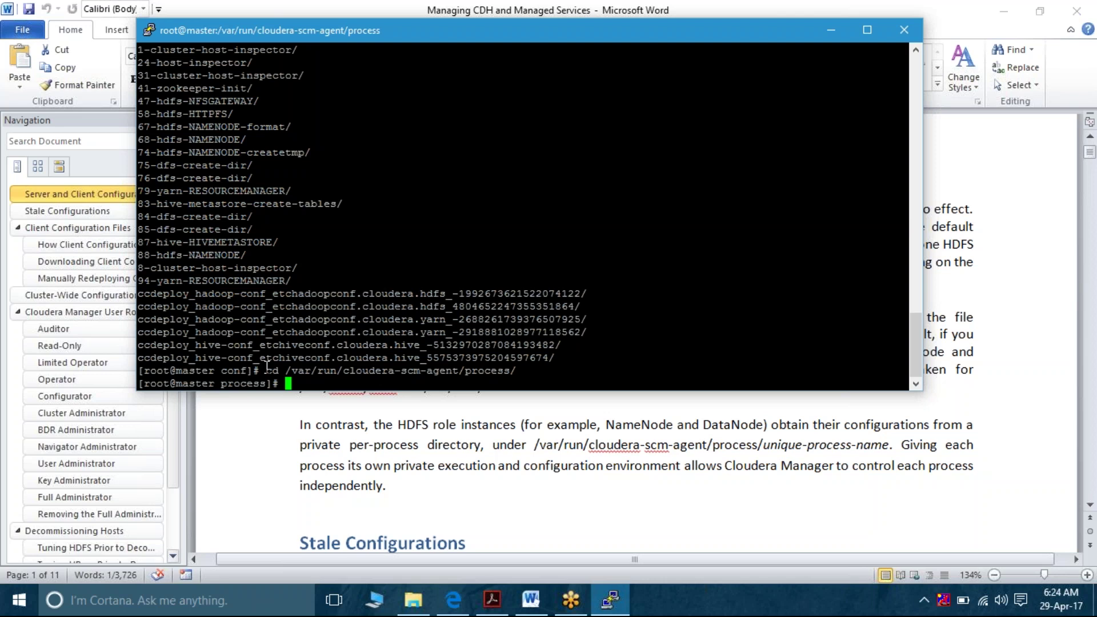
click(445, 440)
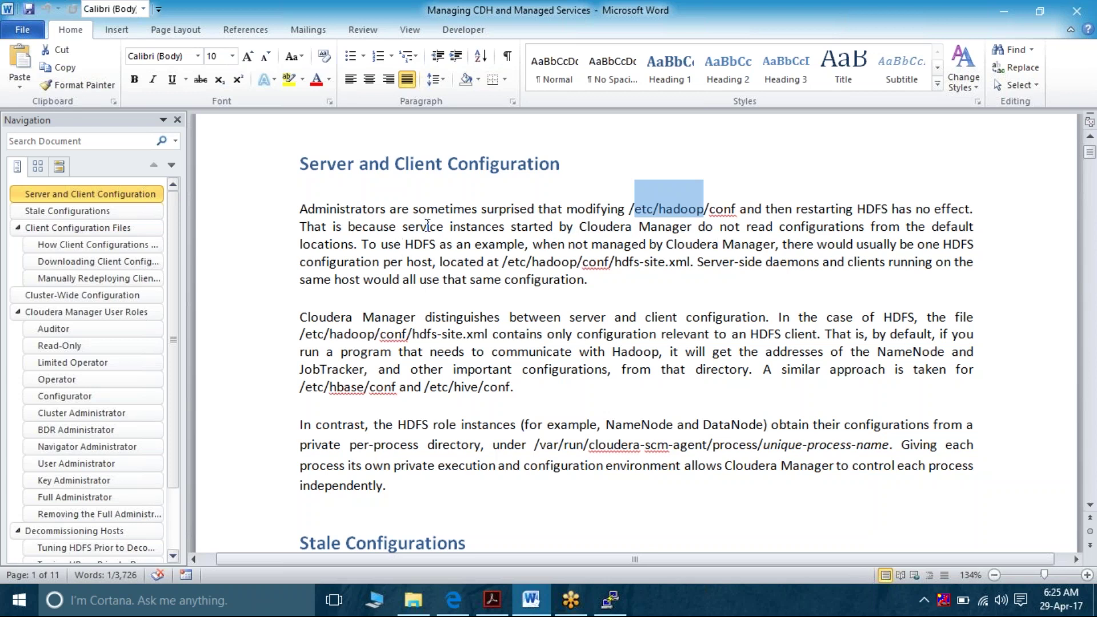
Highlight the passage saying Cloudera Manager-started service instances ignore default configuration locations, then return to PuTTY
drag(427, 226, 360, 245)
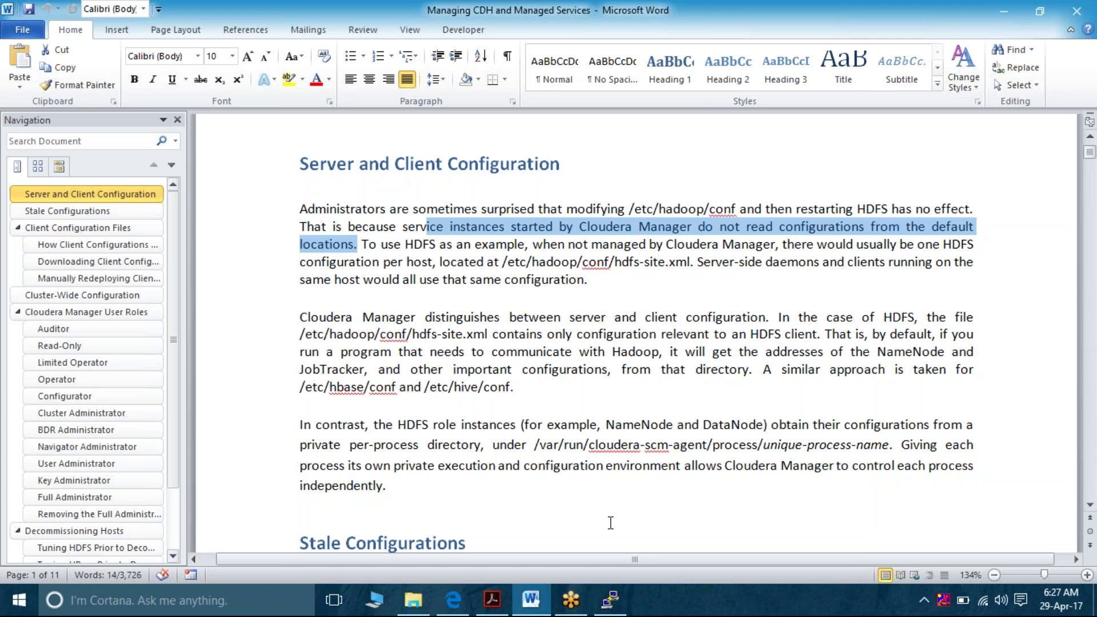
mouse_move(611, 607)
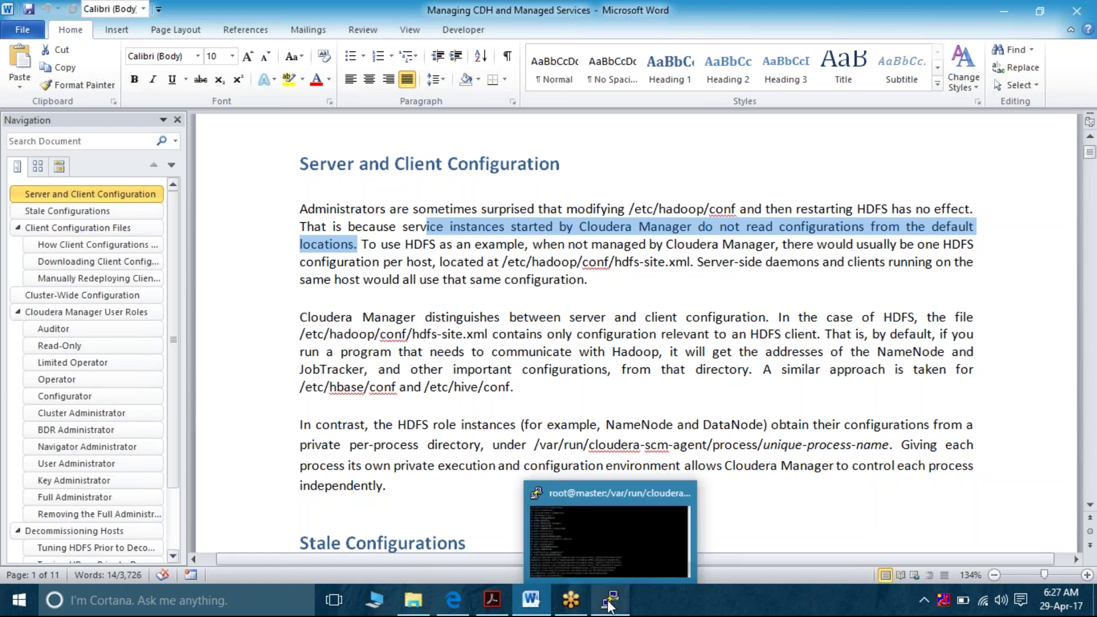
click(610, 606)
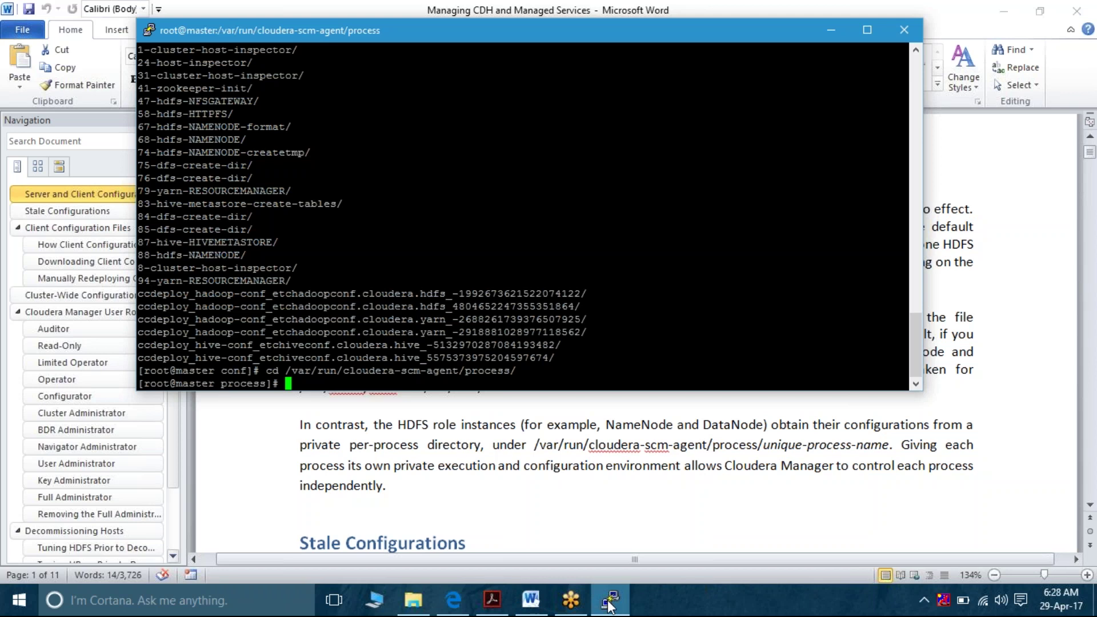
Clear the terminal, change to /etc/ and list its contents
key(ctrl+l)
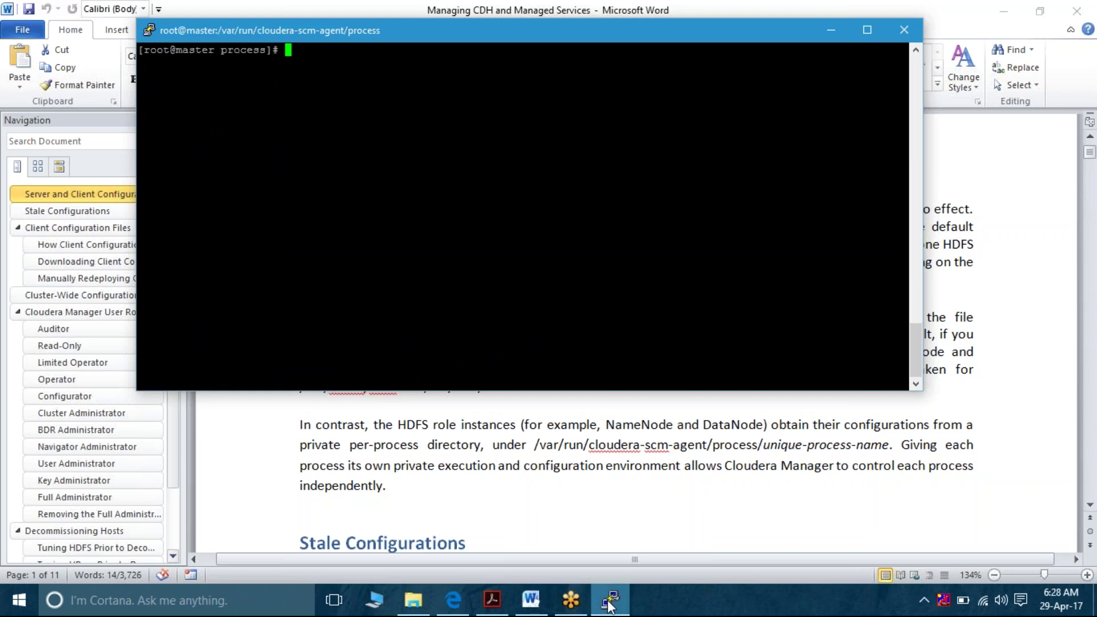
text(cd /etc/)
key(Return)
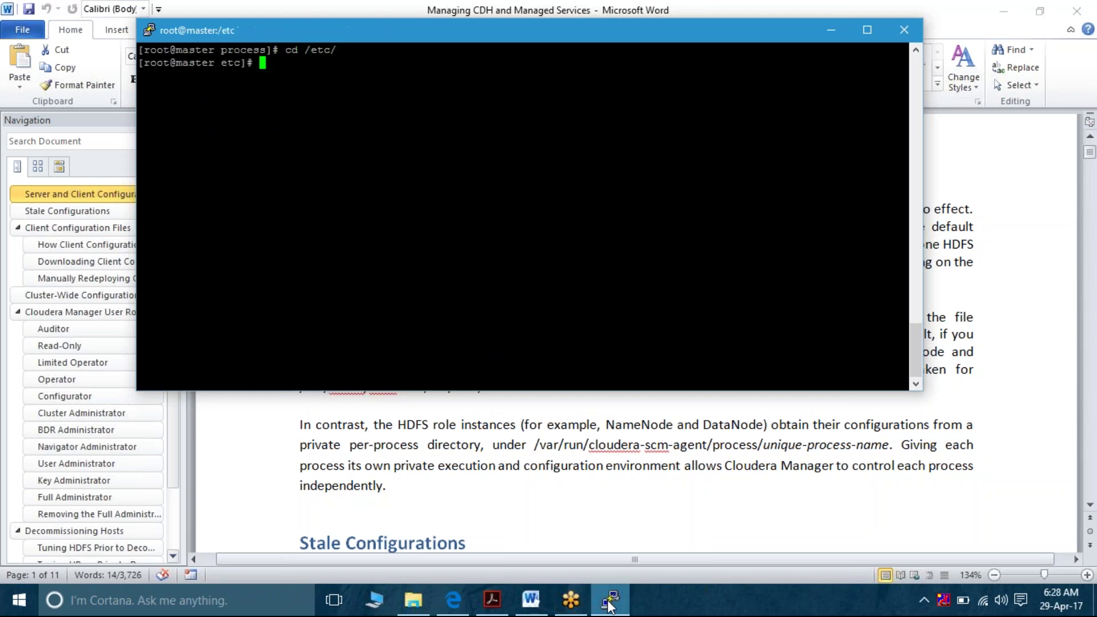
text(ls)
key(Return)
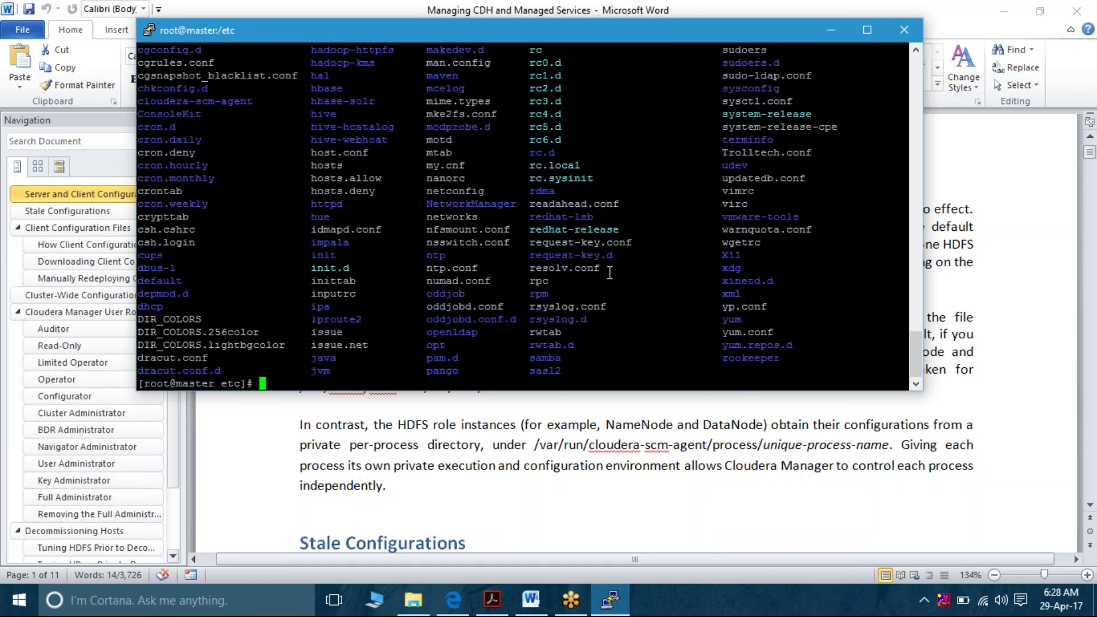
Scroll through the /etc listing and highlight the yum.conf row
scroll(610, 234, up, 1)
scroll(610, 234, up, 3)
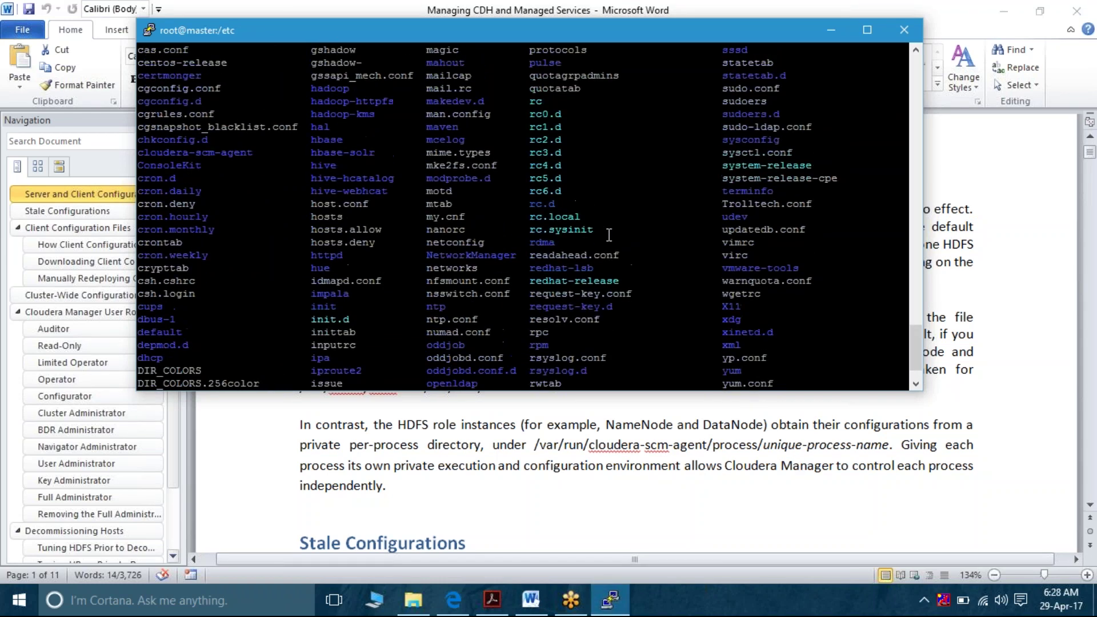
scroll(609, 235, up, 2)
scroll(610, 235, up, 8)
scroll(609, 234, up, 7)
scroll(609, 235, up, 9)
scroll(610, 234, down, 5)
scroll(609, 235, down, 16)
scroll(609, 235, down, 8)
scroll(609, 234, up, 11)
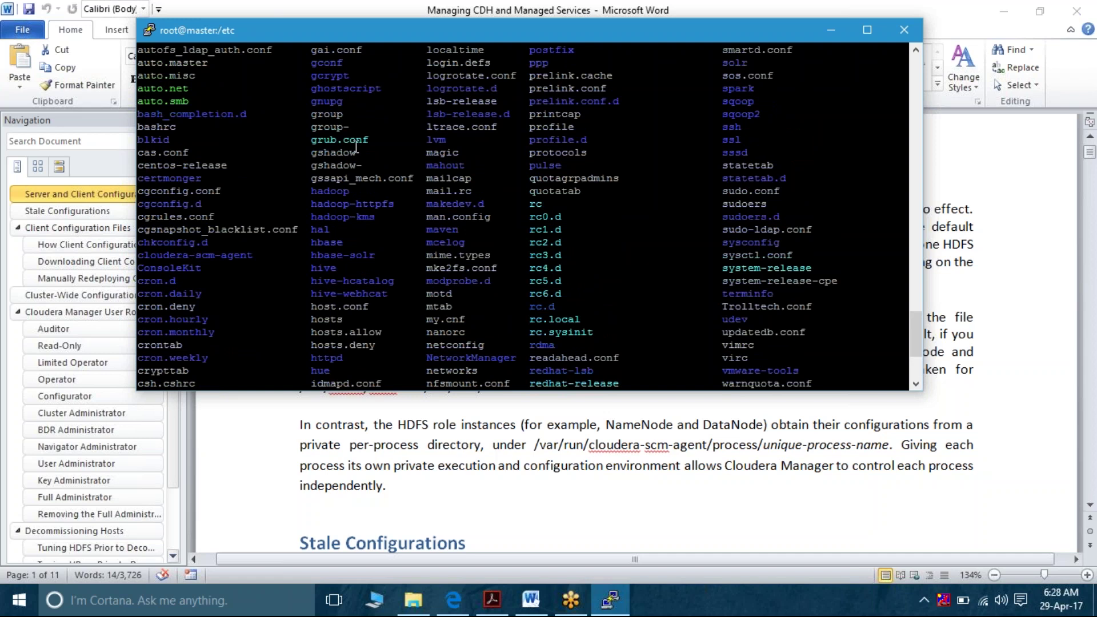
scroll(372, 262, down, 2)
scroll(372, 262, down, 2)
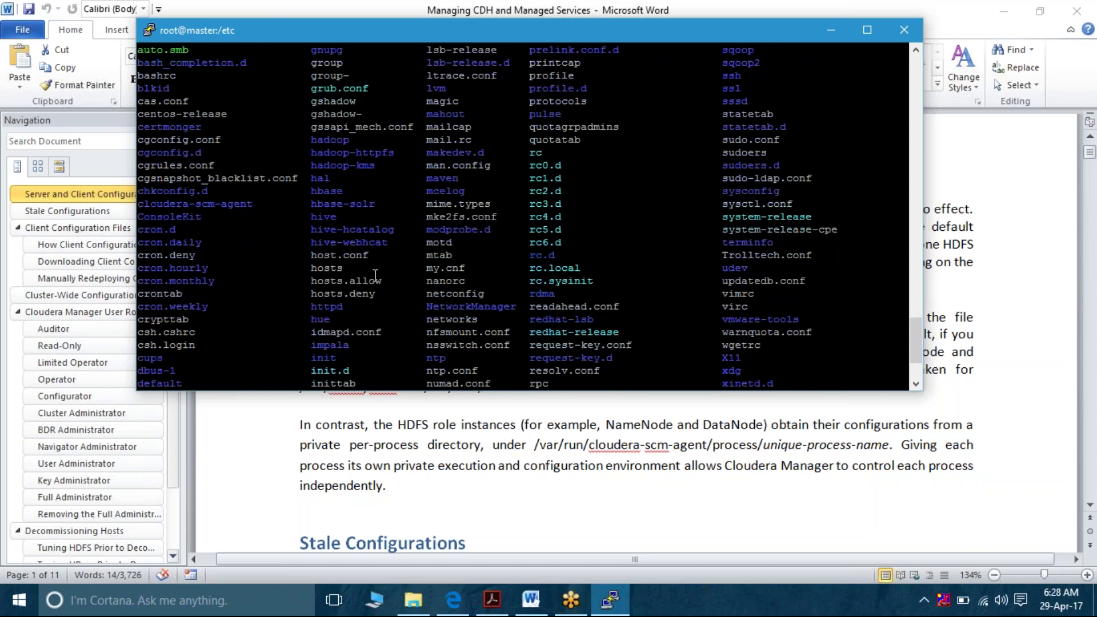
scroll(366, 292, down, 3)
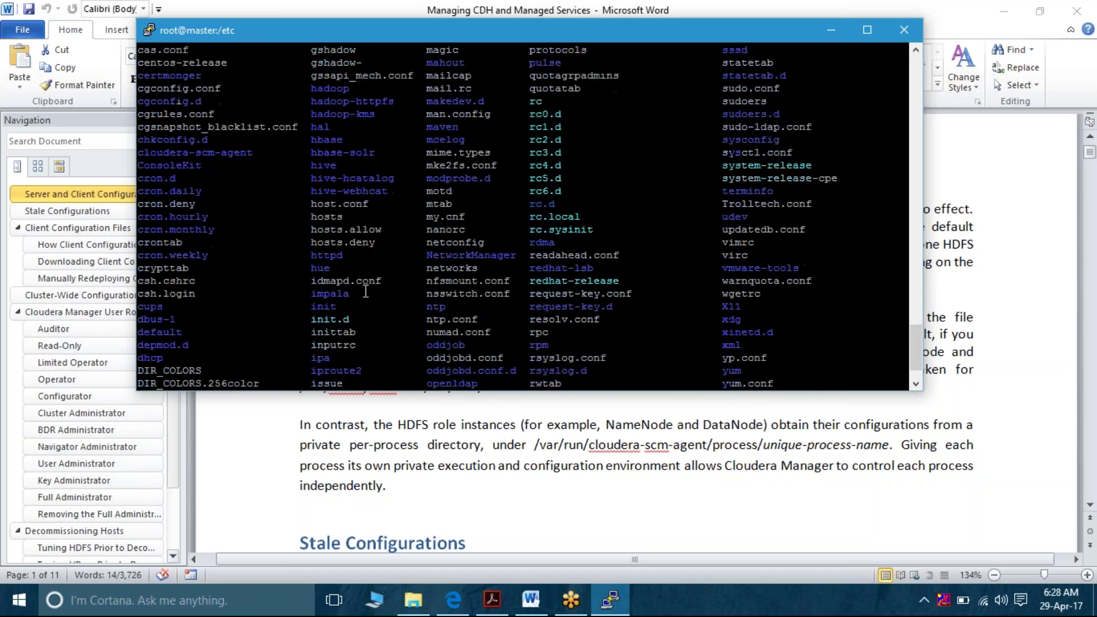
scroll(366, 292, down, 1)
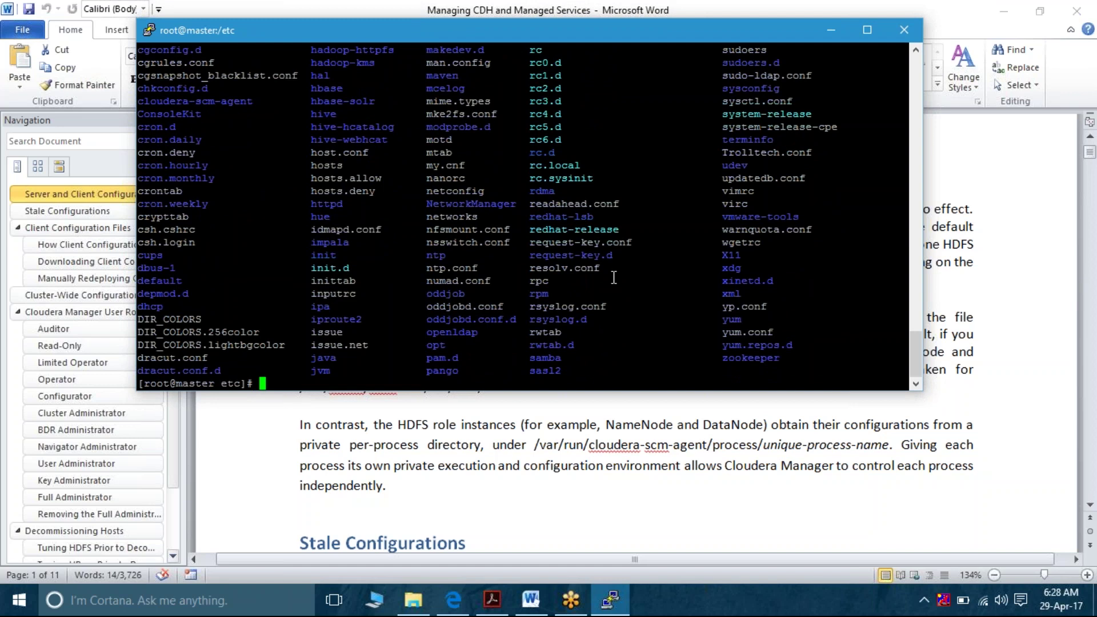
triple_click(748, 333)
triple_click(748, 333)
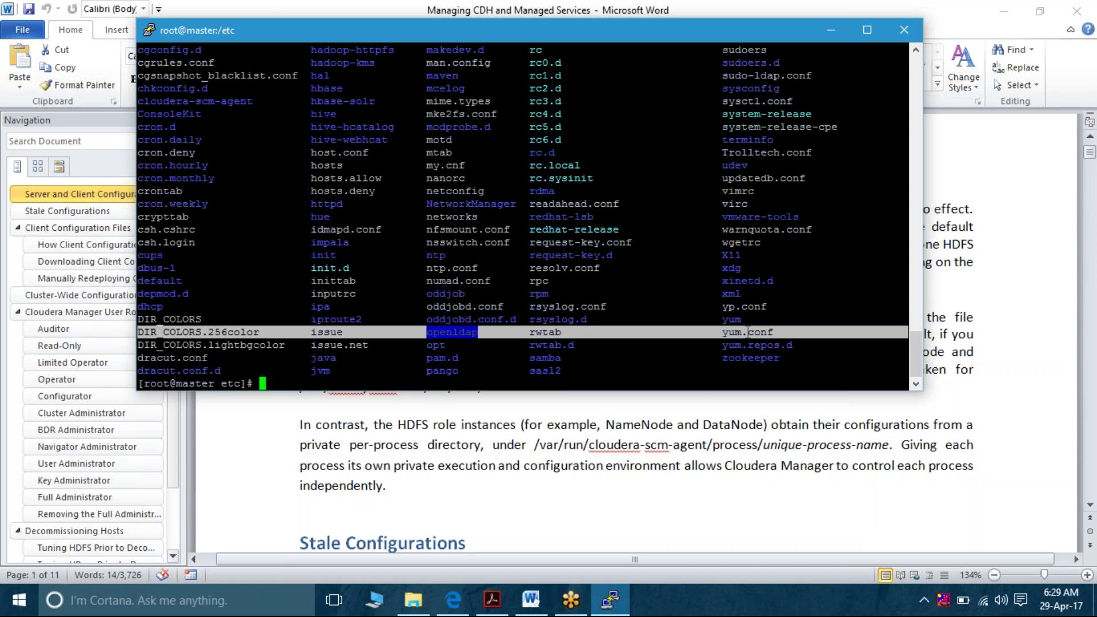
Clear the row selection and the terminal screen, then switch back to Word
double_click(707, 317)
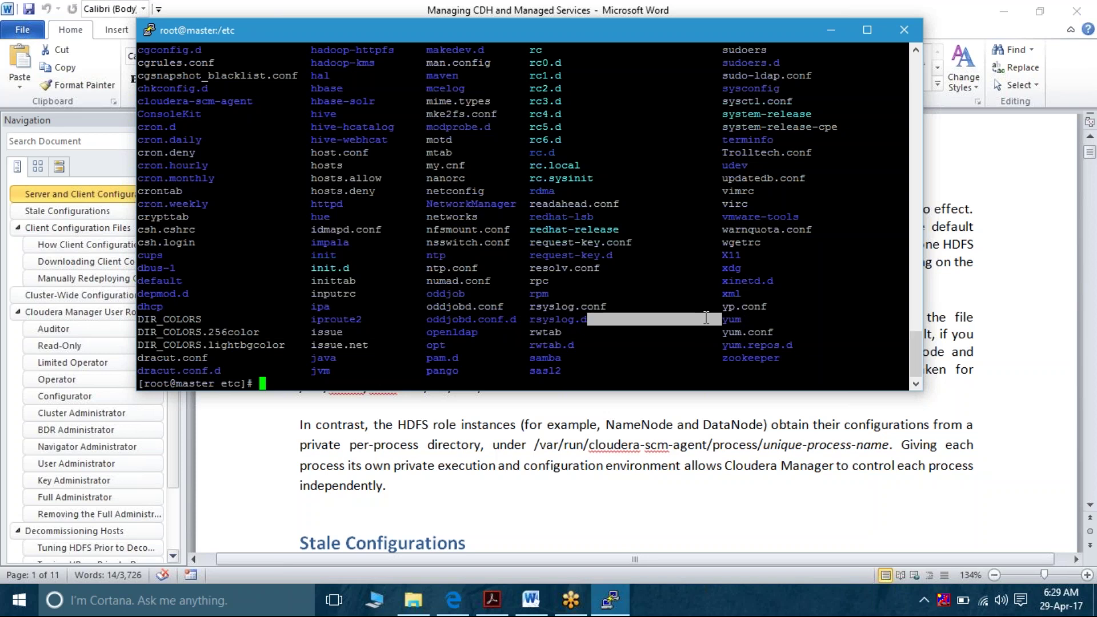
key(ctrl+l)
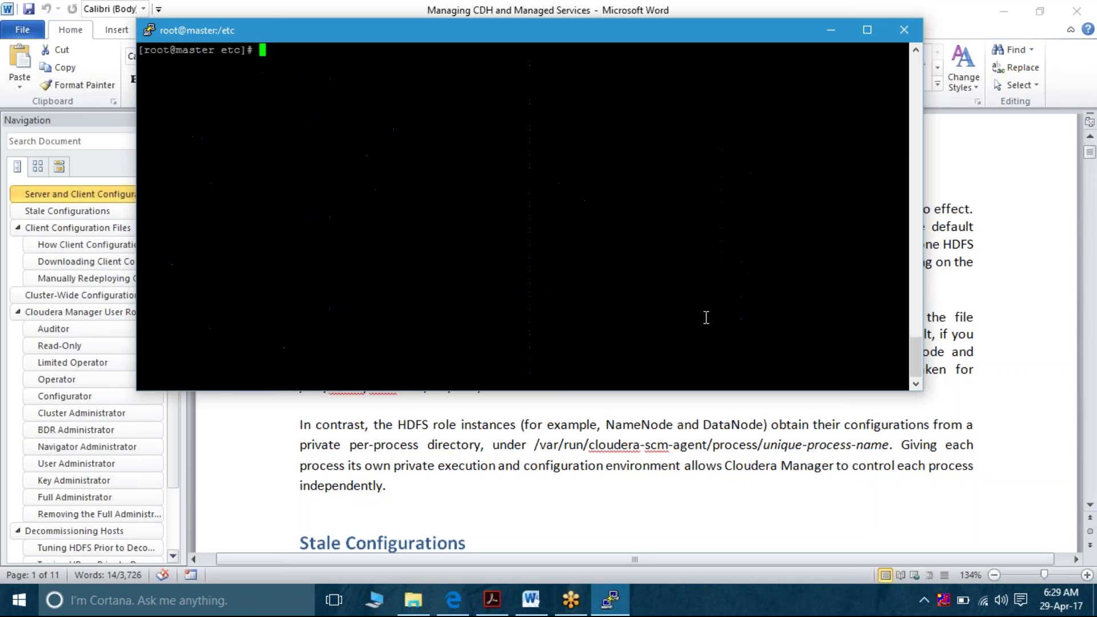
key(alt+Tab)
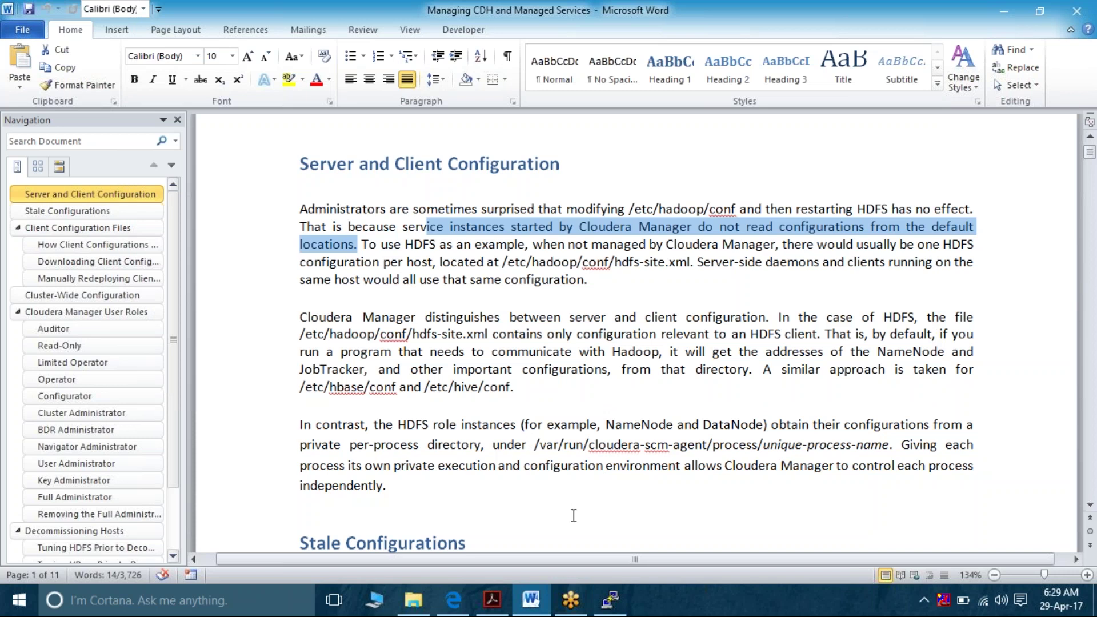
Return to the HDFS configuration page showing ZooKeeper Service set to ZooKeeper and KMS none
mouse_move(575, 599)
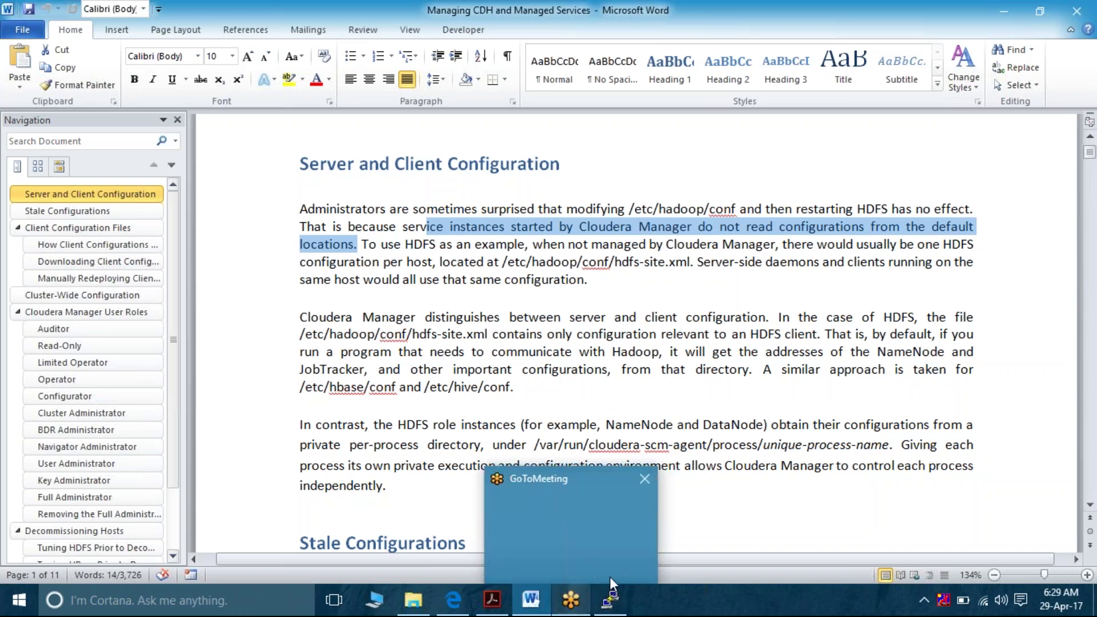
click(453, 599)
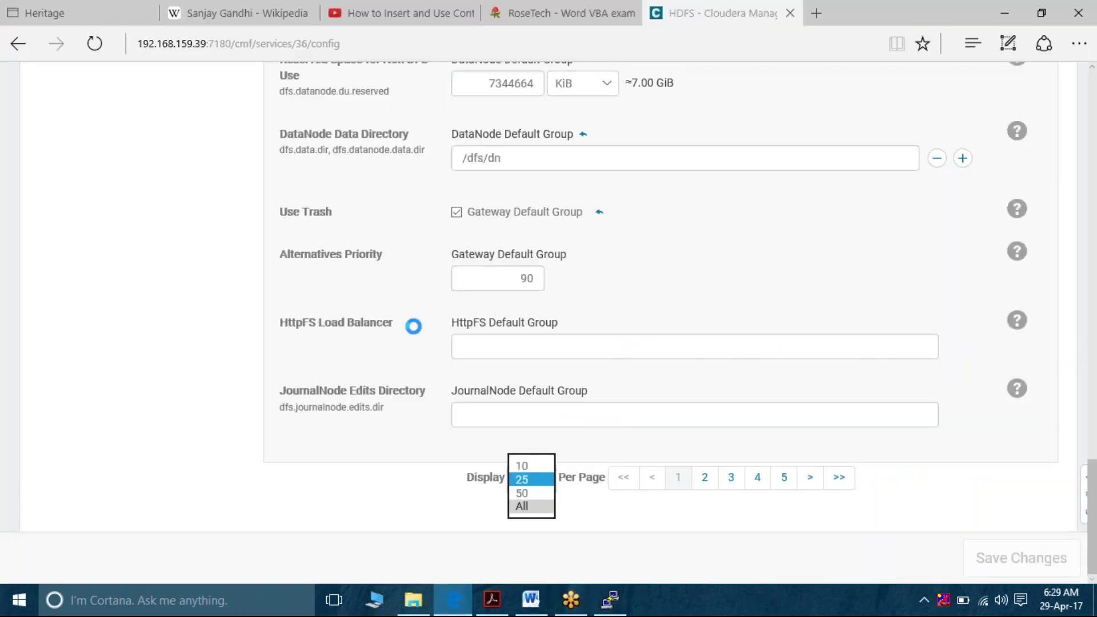
scroll(413, 326, up, 15)
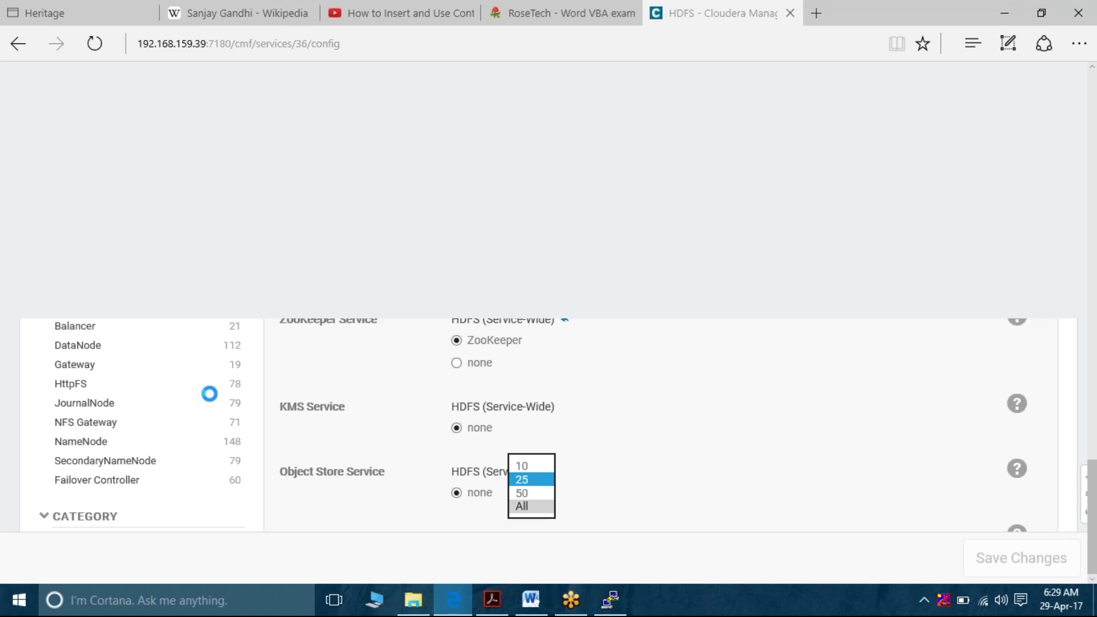
key(Down)
key(Down)
key(Return)
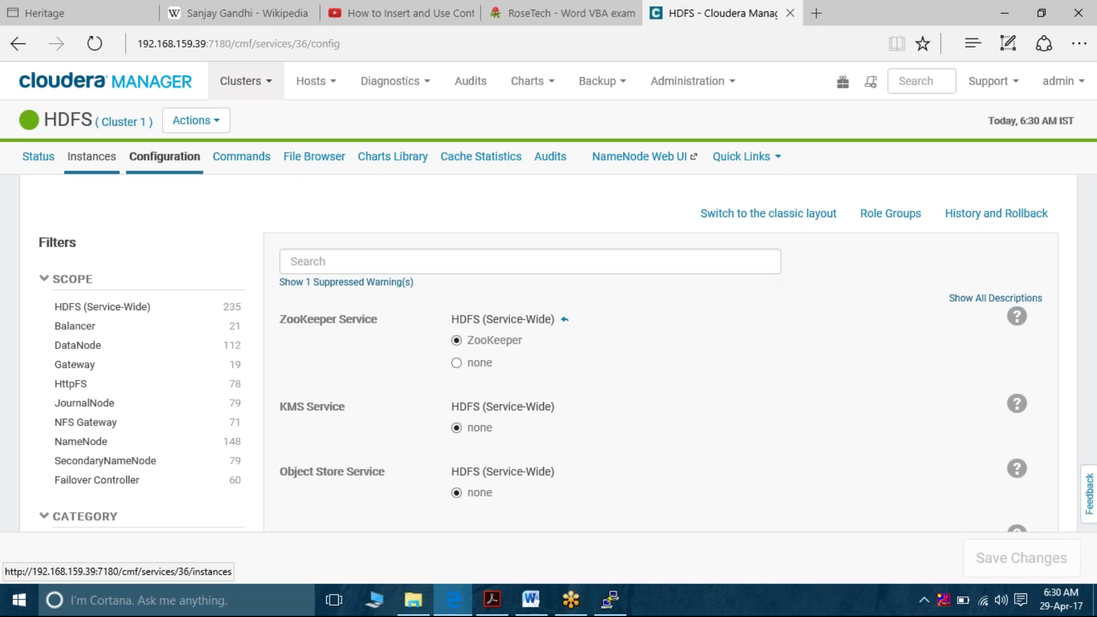
Open the Home status page via the Cloudera Manager logo to see Cluster 1's services
click(92, 157)
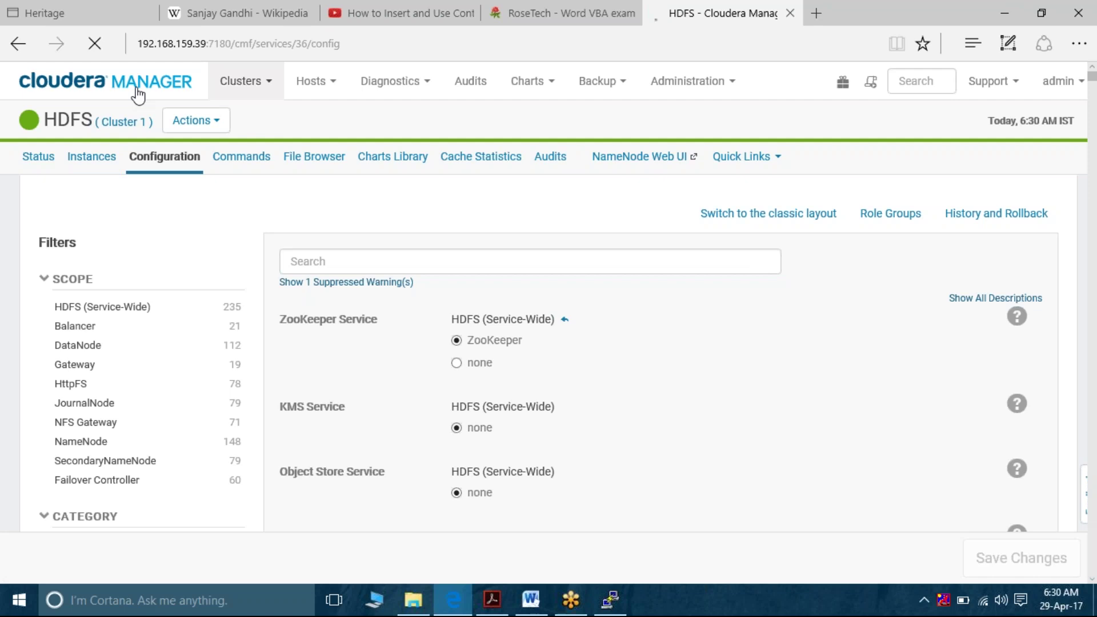
click(137, 93)
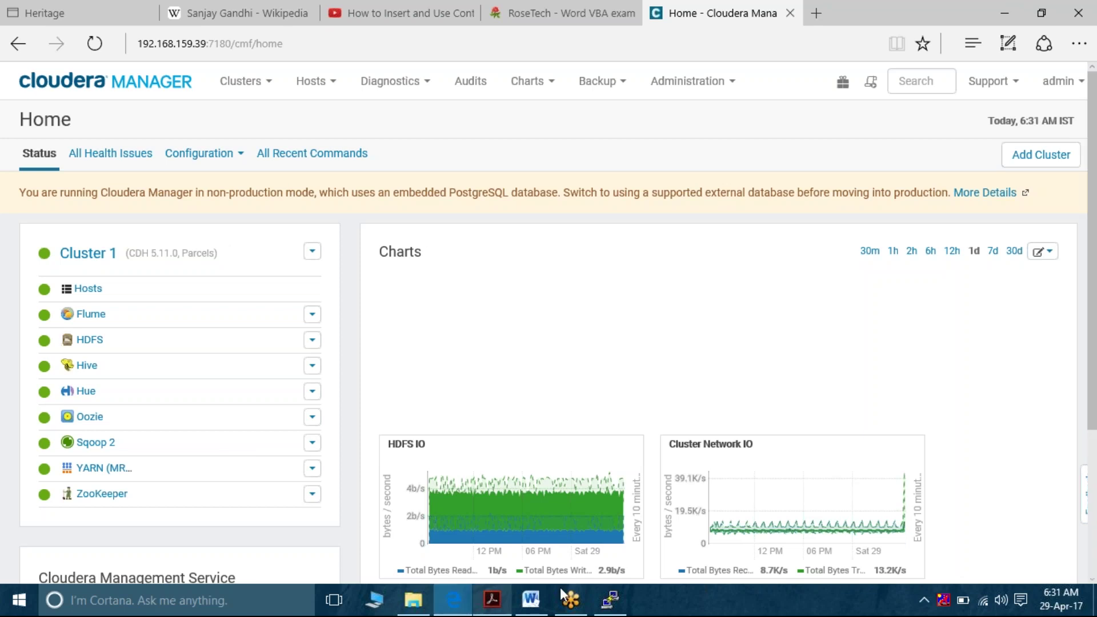
click(531, 610)
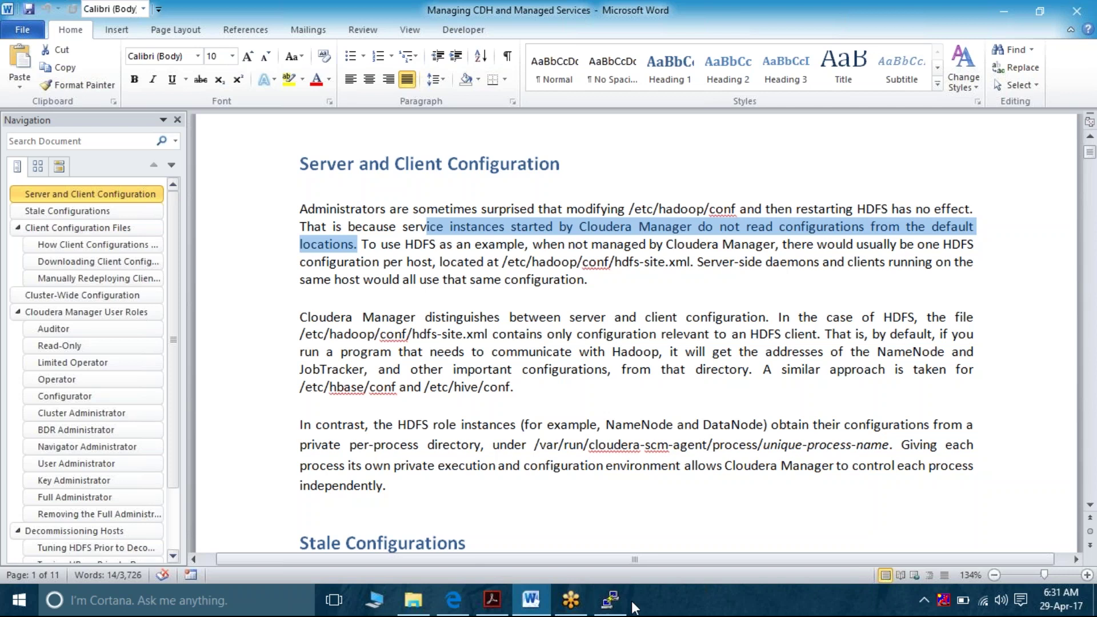
click(453, 600)
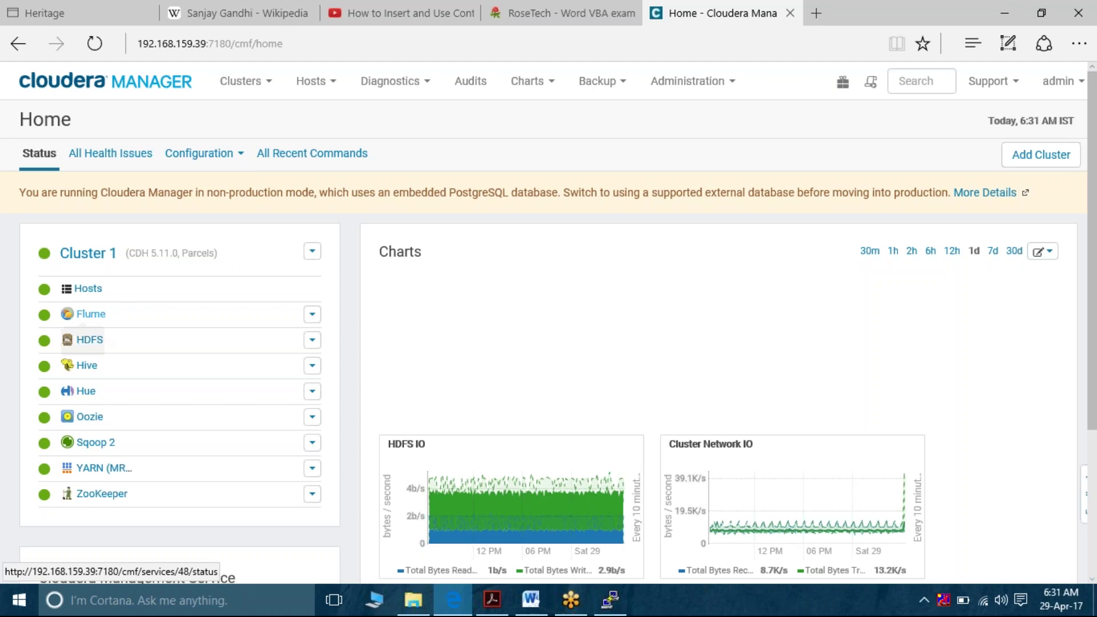
Change HDFS's ZooKeeper Service to none on its Configuration tab, save, and return Home
click(89, 341)
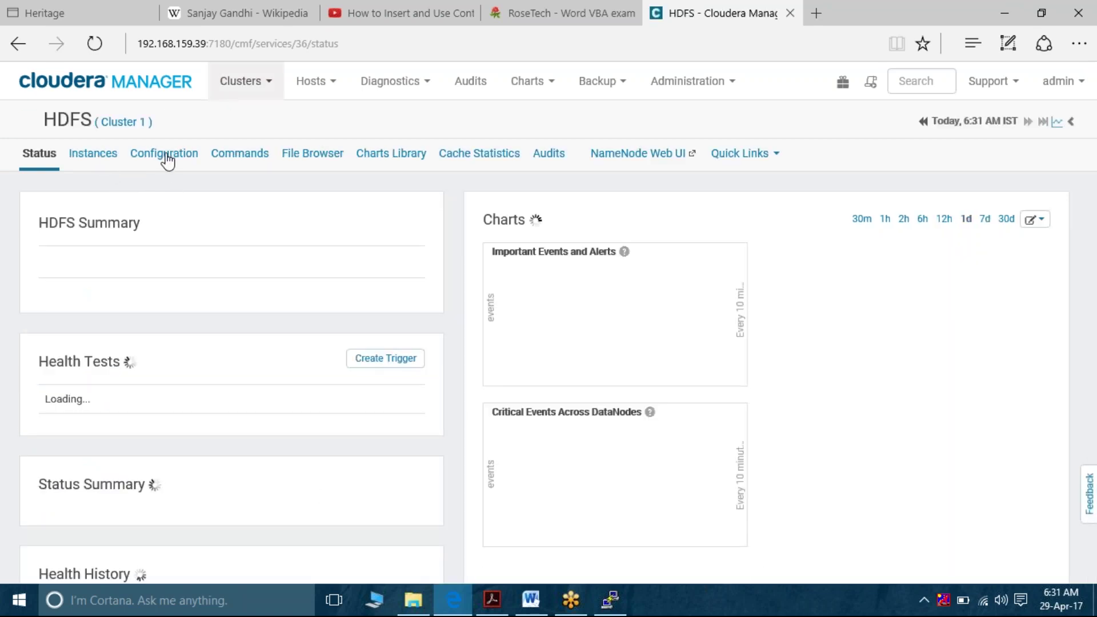
click(167, 161)
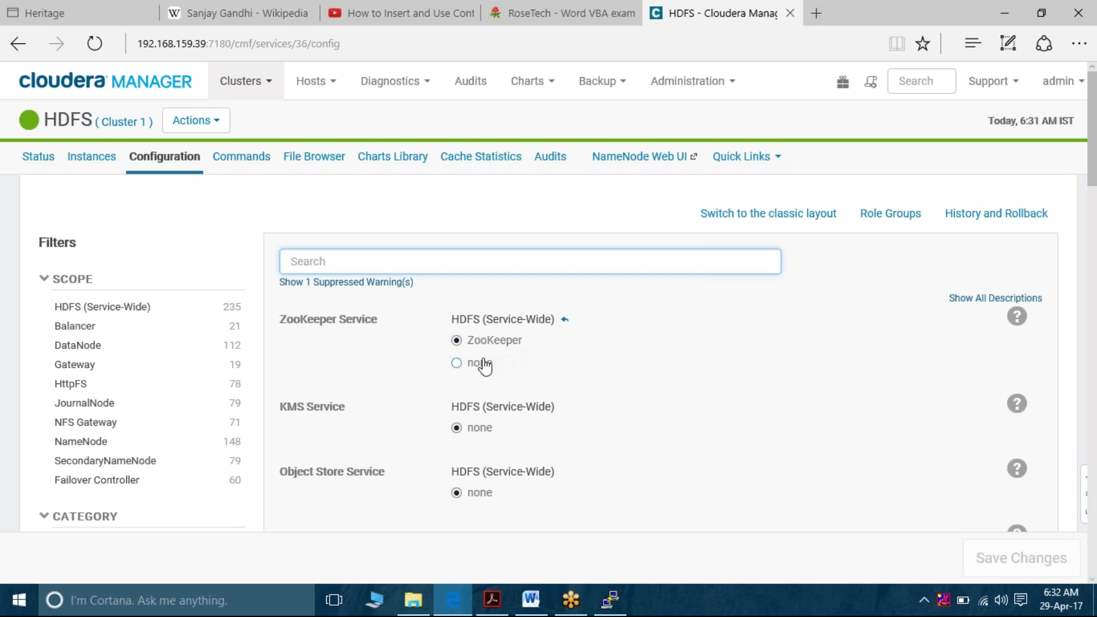
click(456, 364)
click(1004, 566)
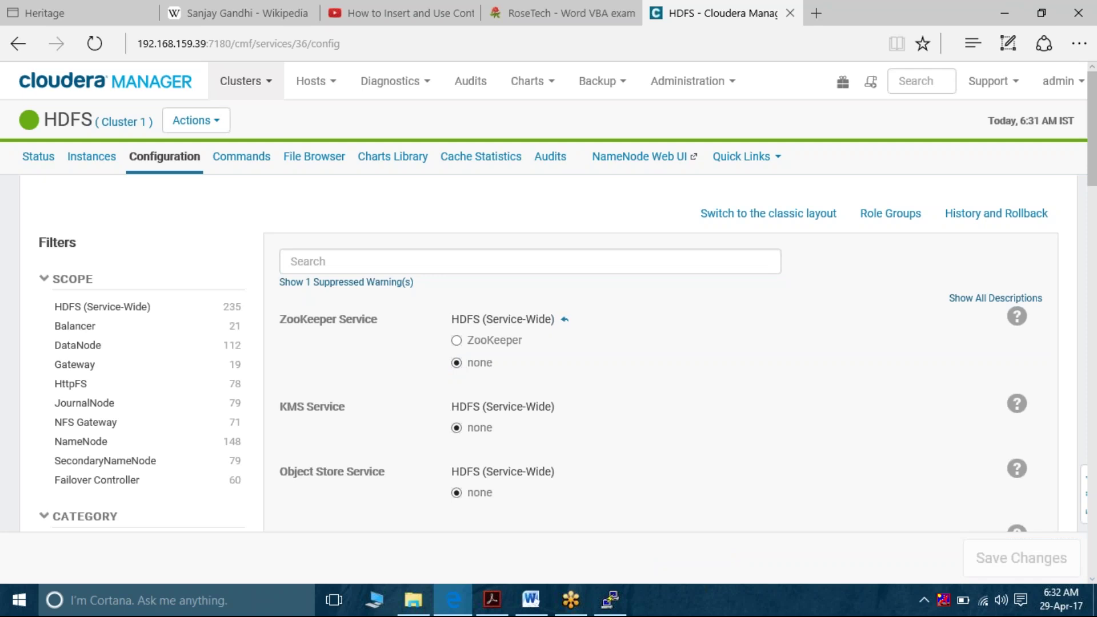
click(162, 84)
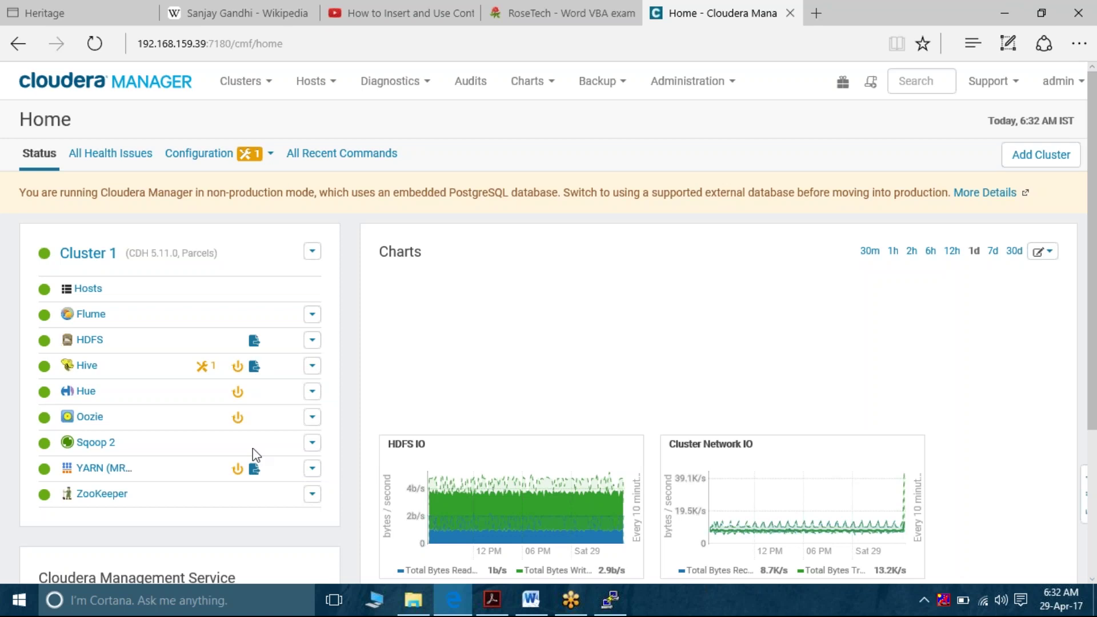
click(255, 470)
mouse_move(203, 367)
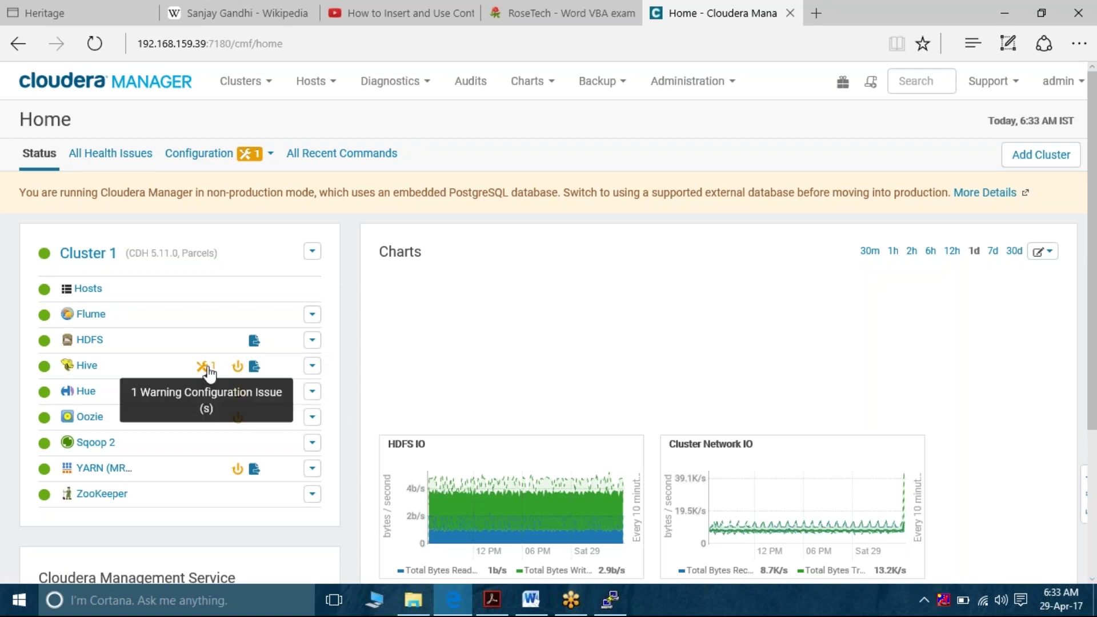
mouse_move(255, 370)
mouse_move(254, 344)
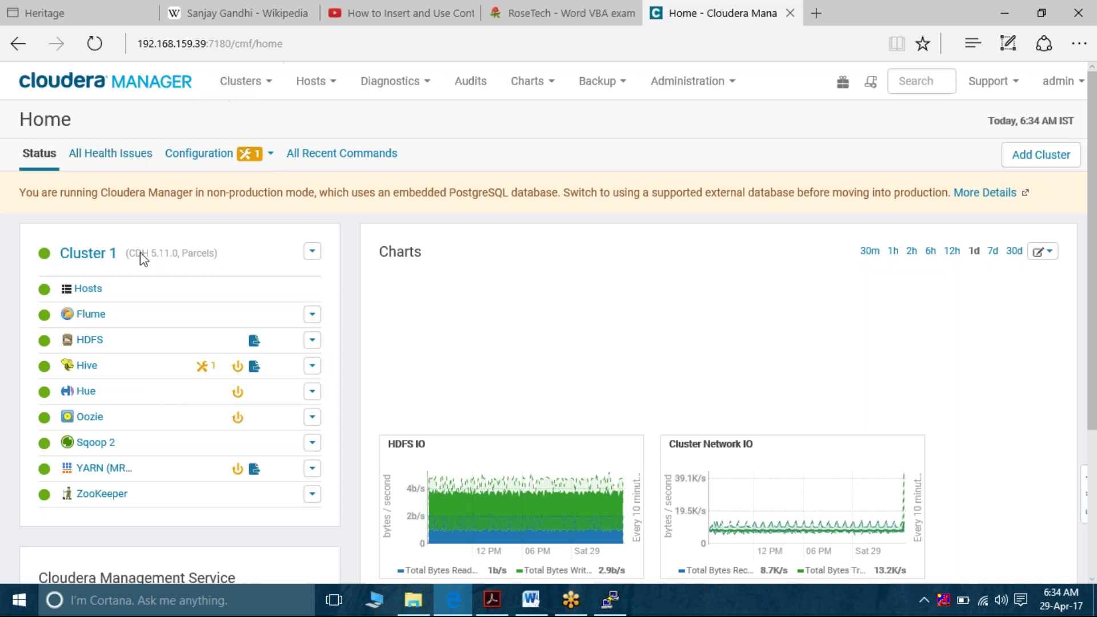
Open the HDFS Configuration tab from the Cluster 1 service list
click(89, 340)
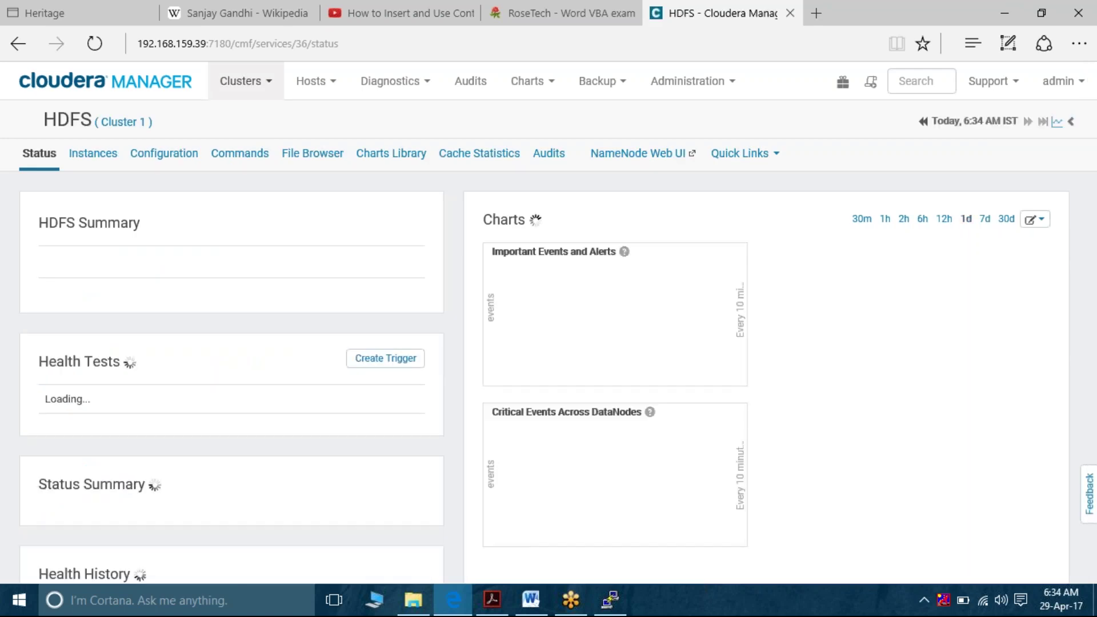
click(152, 162)
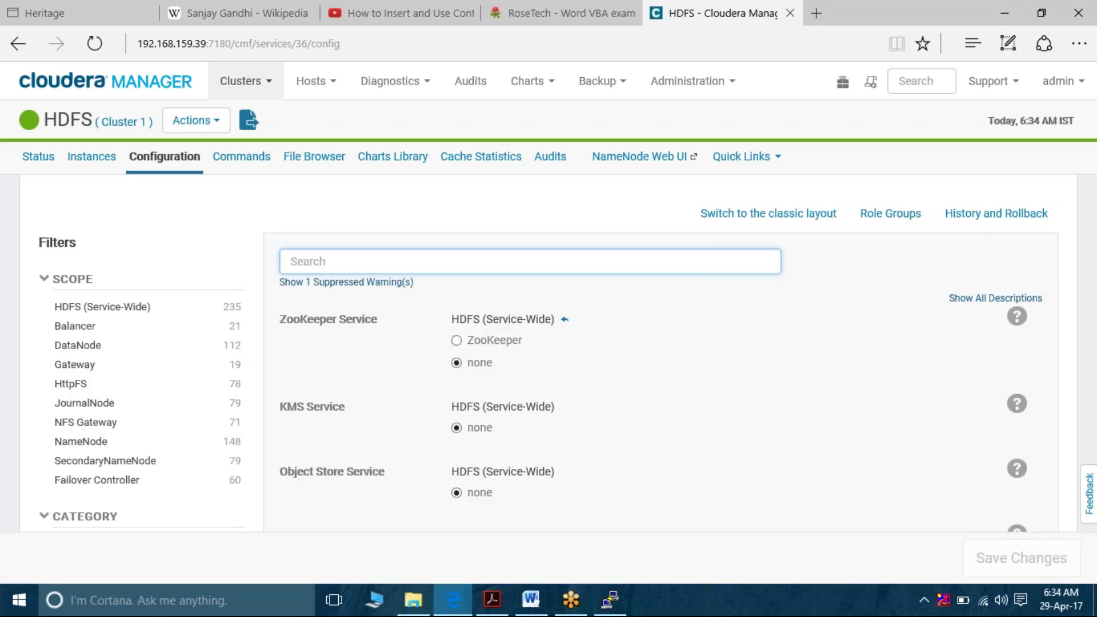
Set HDFS ZooKeeper Service back to ZooKeeper, save, then visit Cluster 1 and switch to Word
click(457, 341)
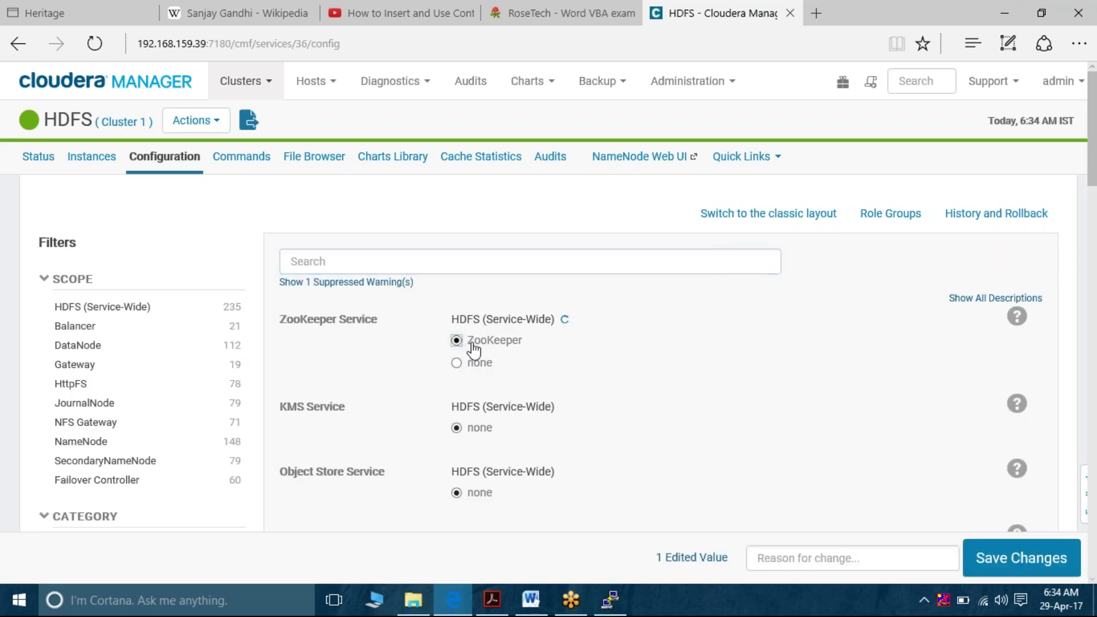
click(1023, 562)
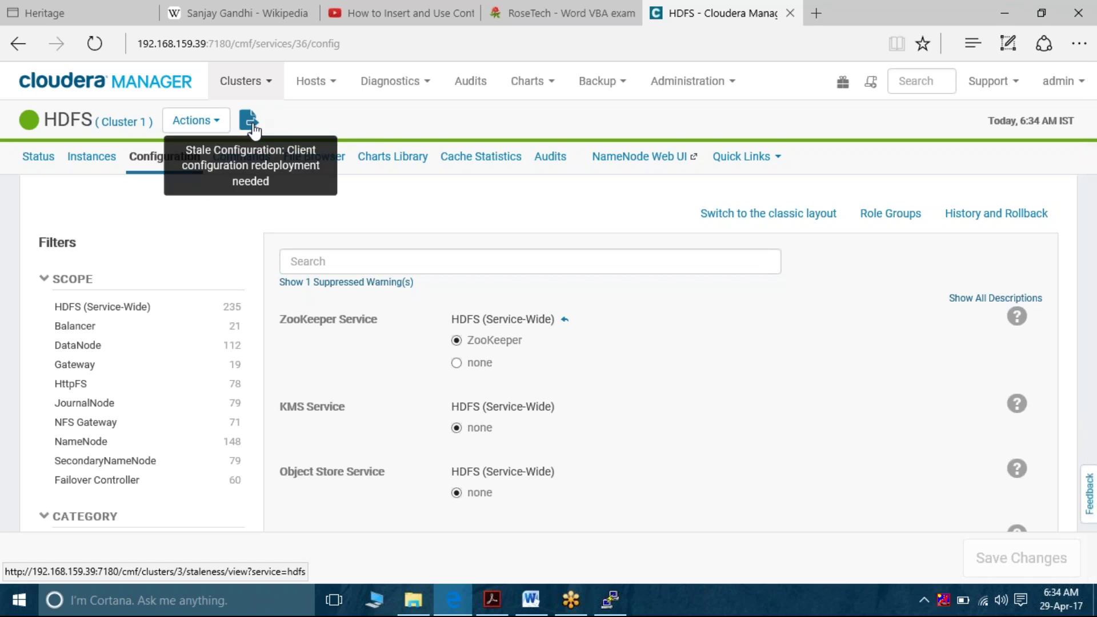
scroll(879, 406, down, 5)
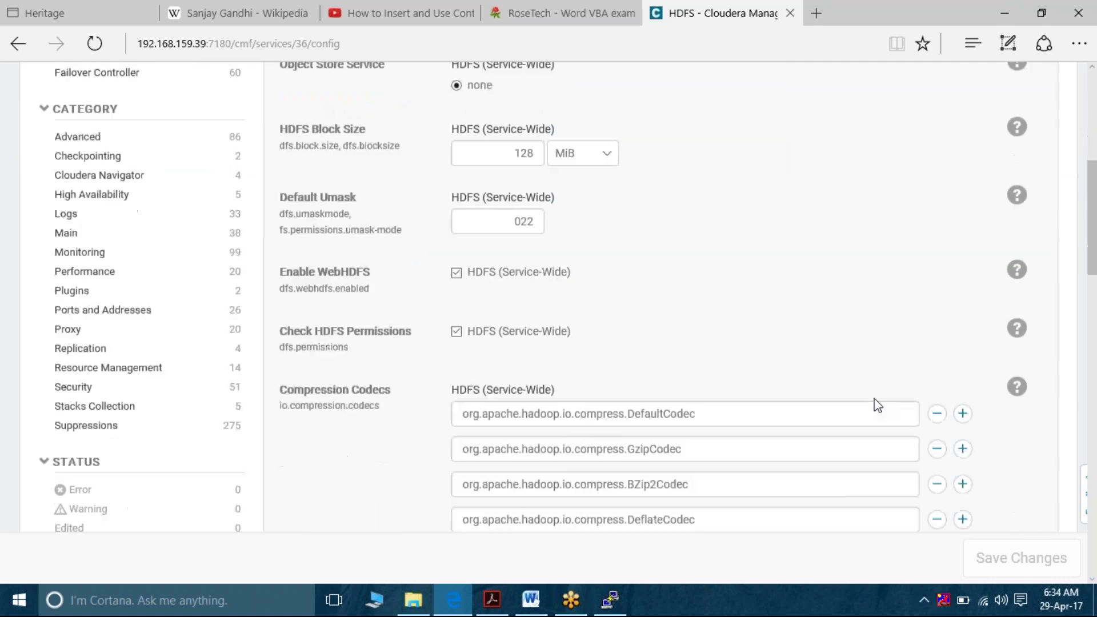
scroll(875, 405, up, 7)
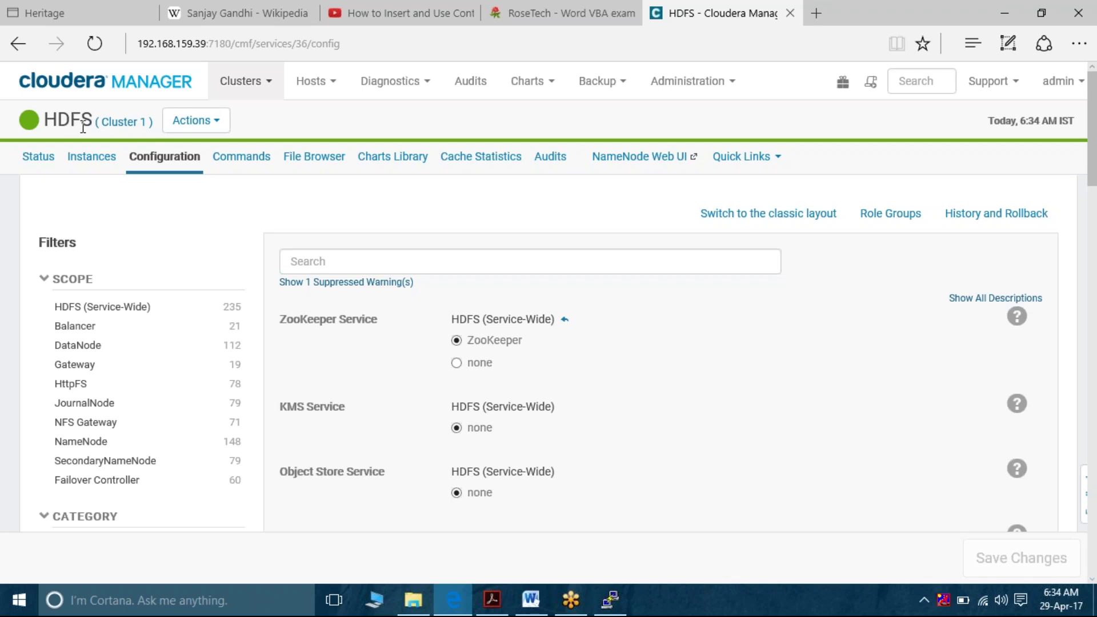
click(123, 127)
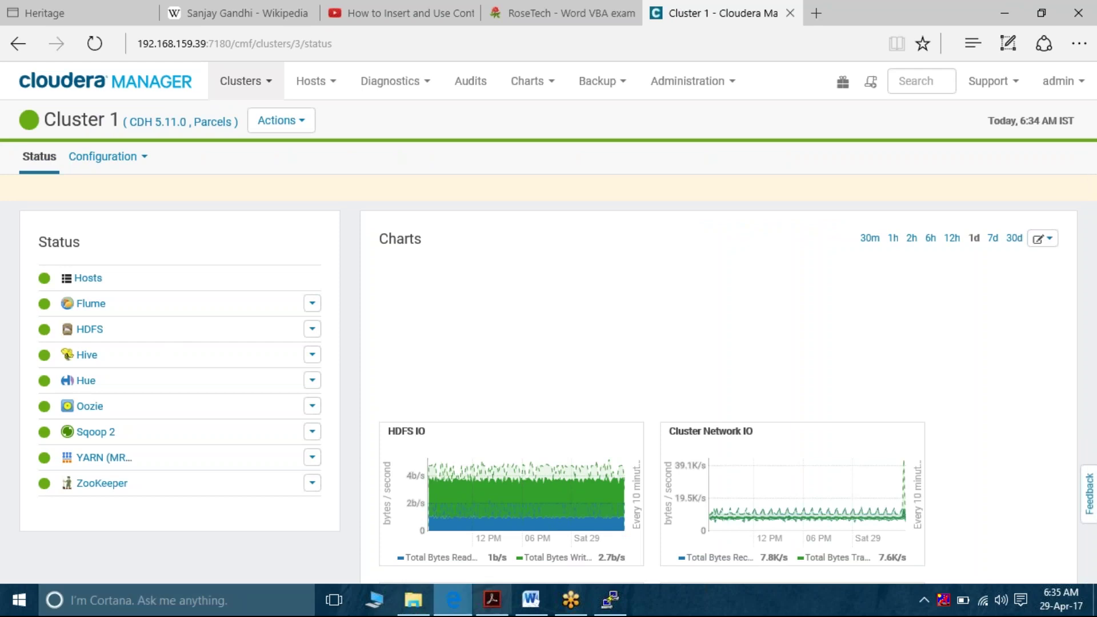
click(531, 601)
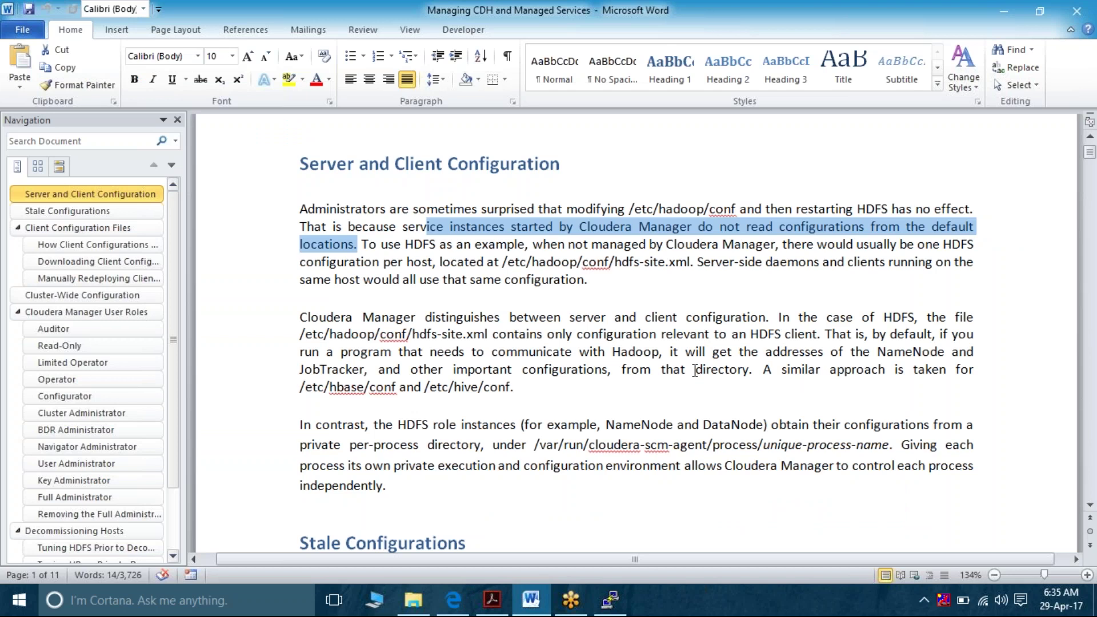
Scroll through the guide's Stale Configurations and Client Configuration Files sections
scroll(695, 370, down, 4)
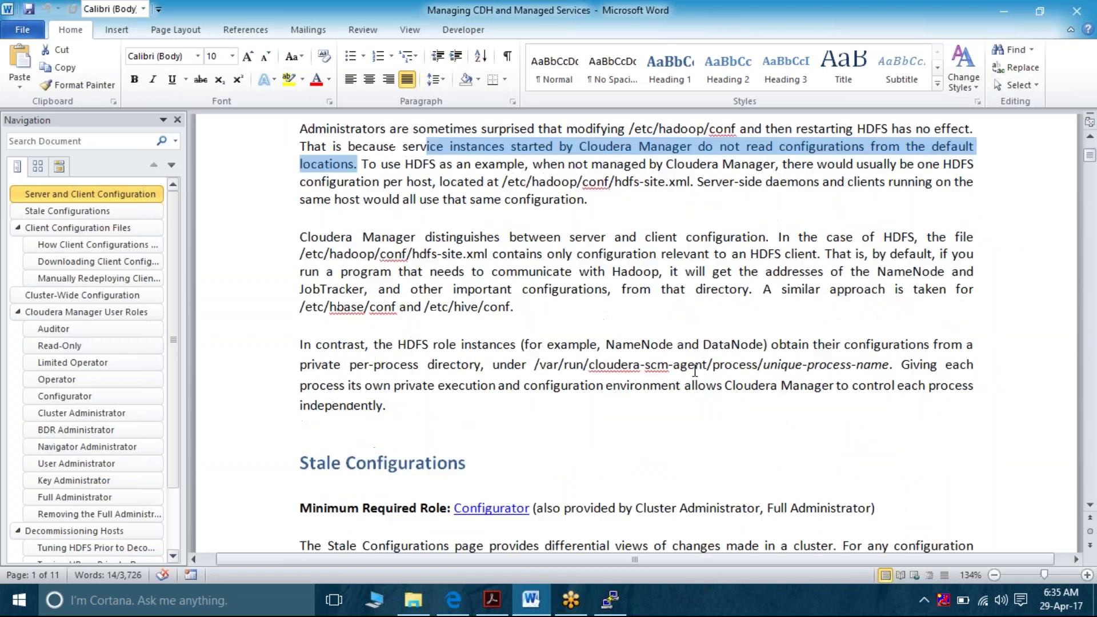
scroll(695, 371, down, 2)
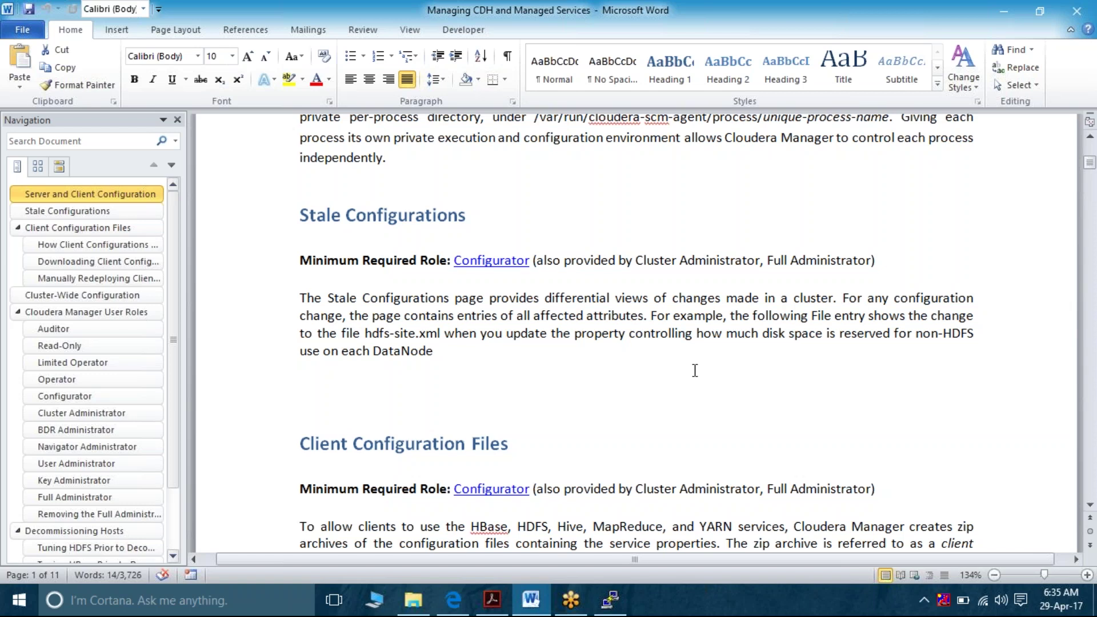
scroll(695, 370, down, 5)
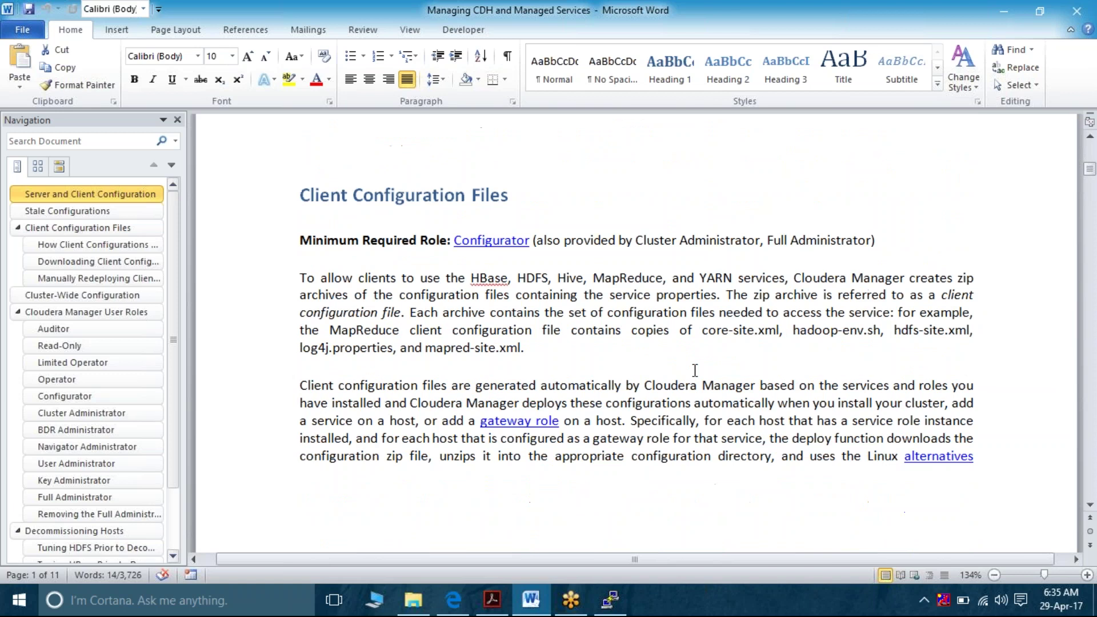
scroll(695, 370, up, 3)
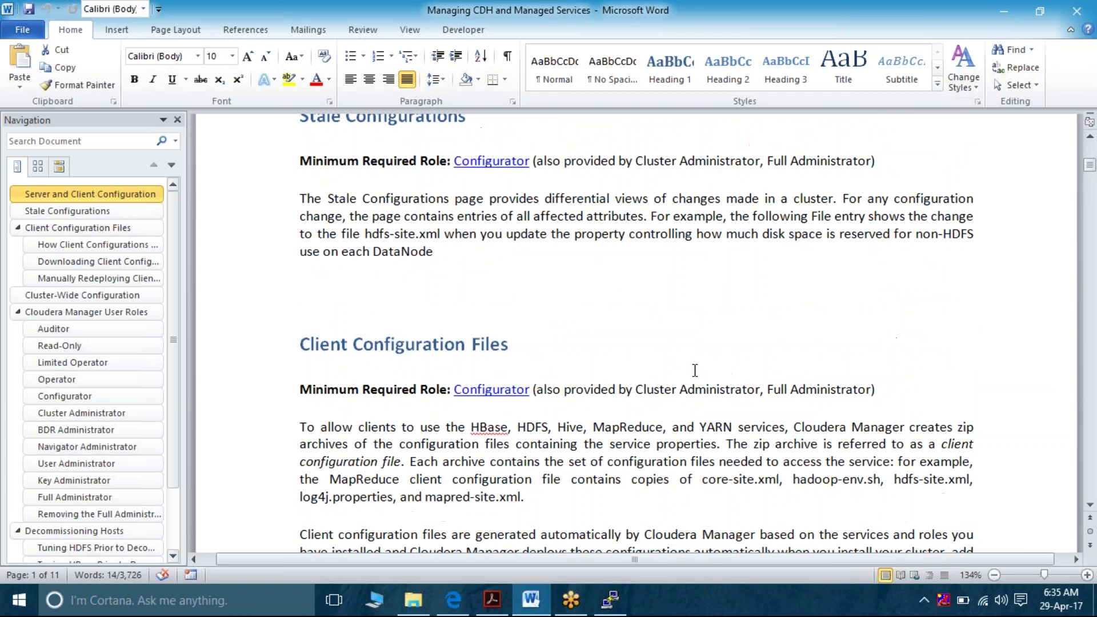
scroll(695, 370, up, 5)
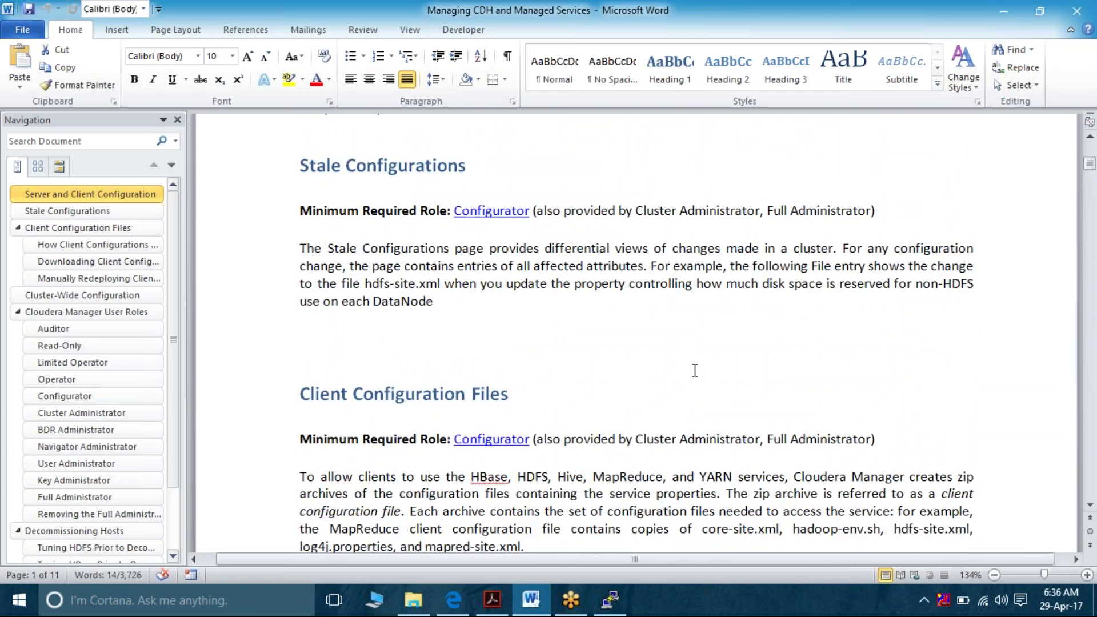
scroll(695, 371, up, 1)
scroll(695, 371, down, 3)
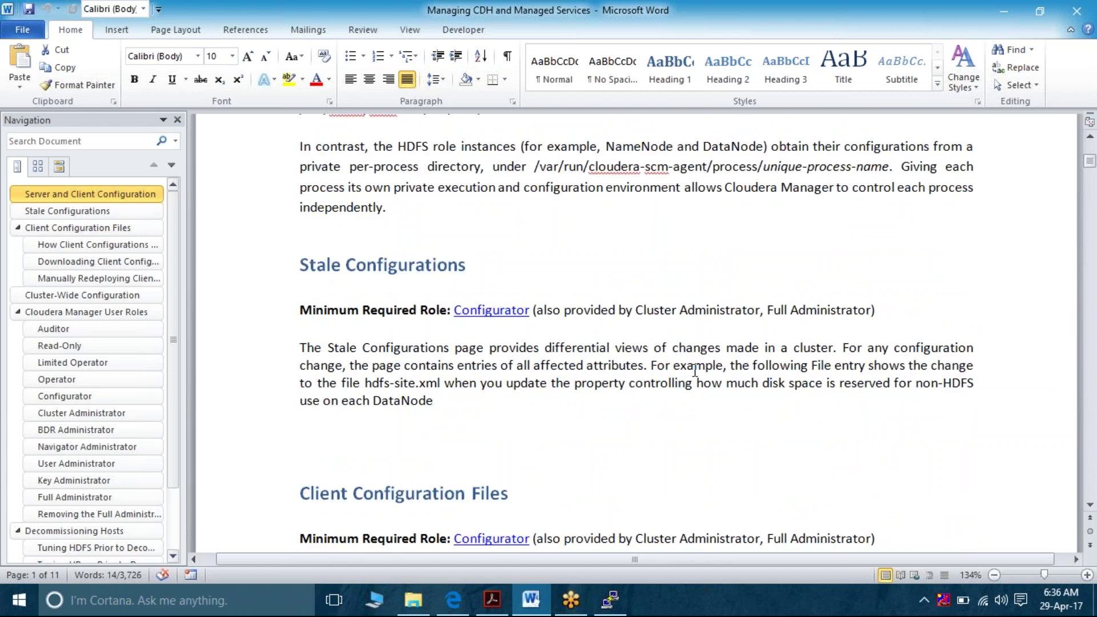
right_click(455, 599)
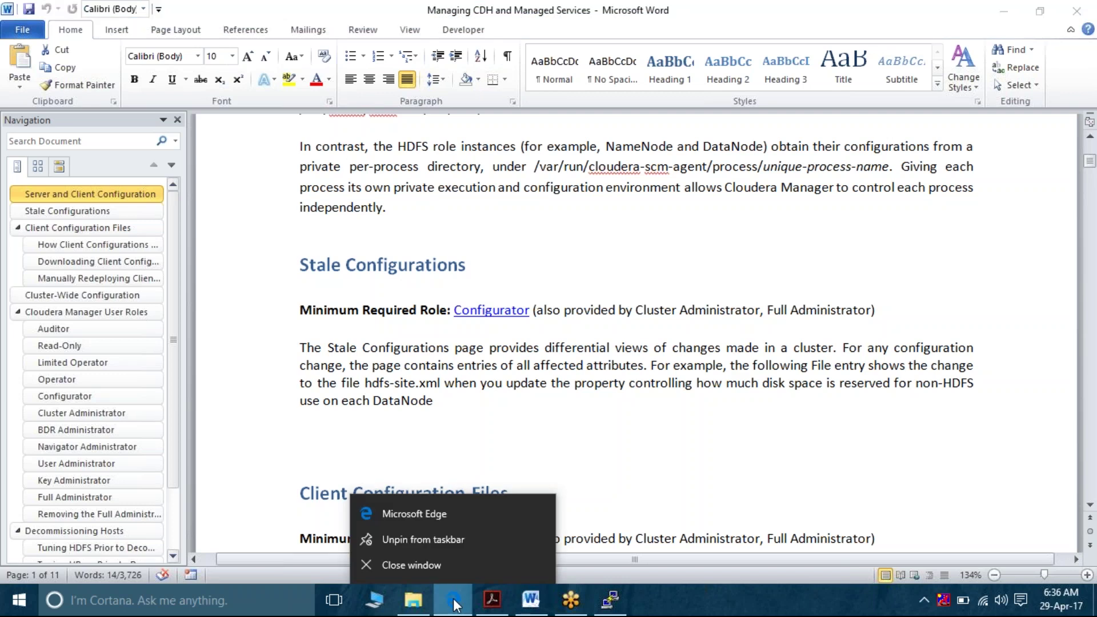
key(Escape)
Open My Profile from the admin menu to see the Full Administrator role and last login
click(455, 603)
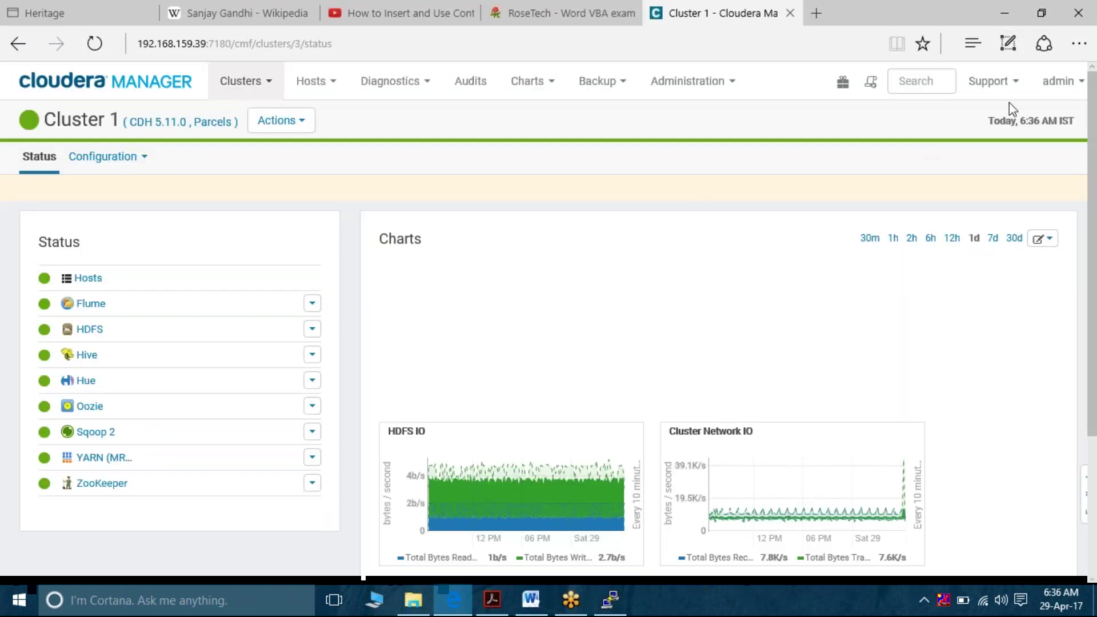
click(1078, 83)
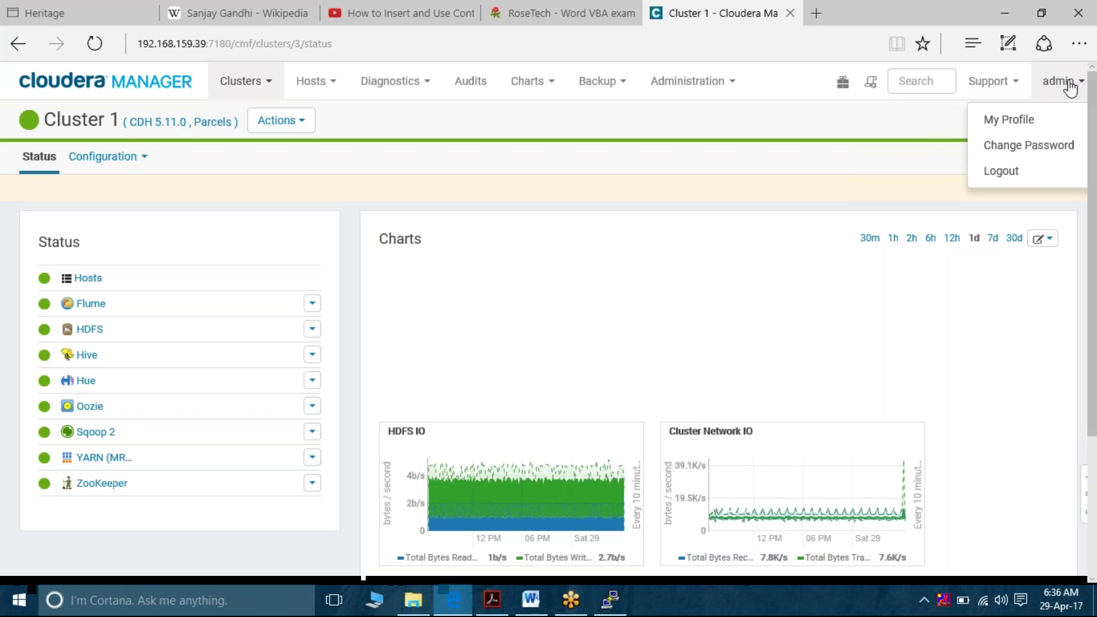
click(1014, 124)
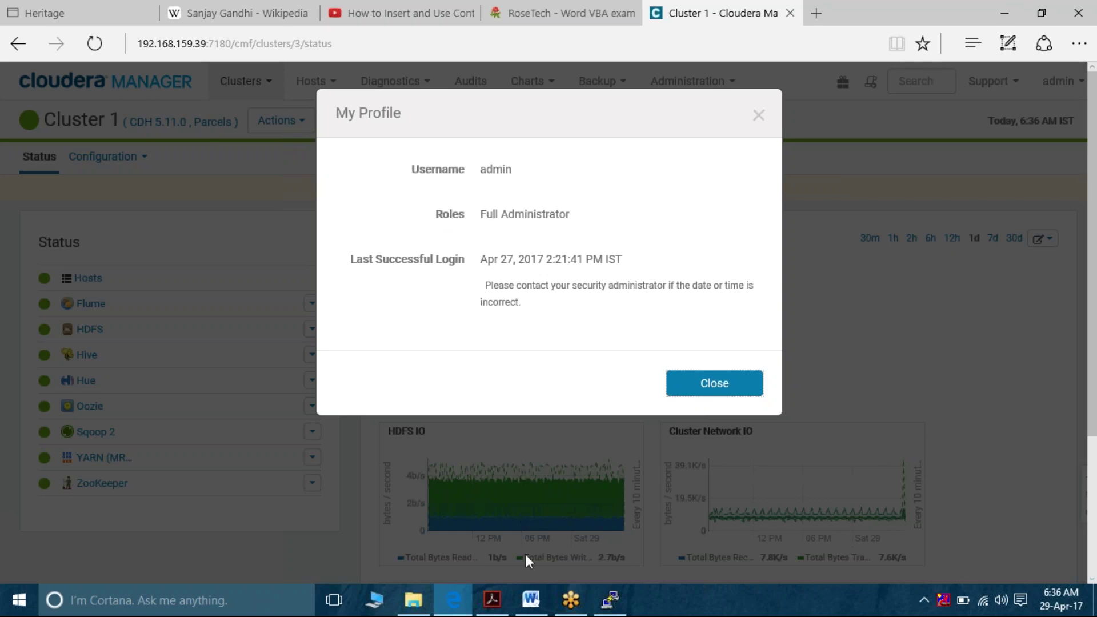
Switch to the Word guide at the Stale Configurations section
click(531, 601)
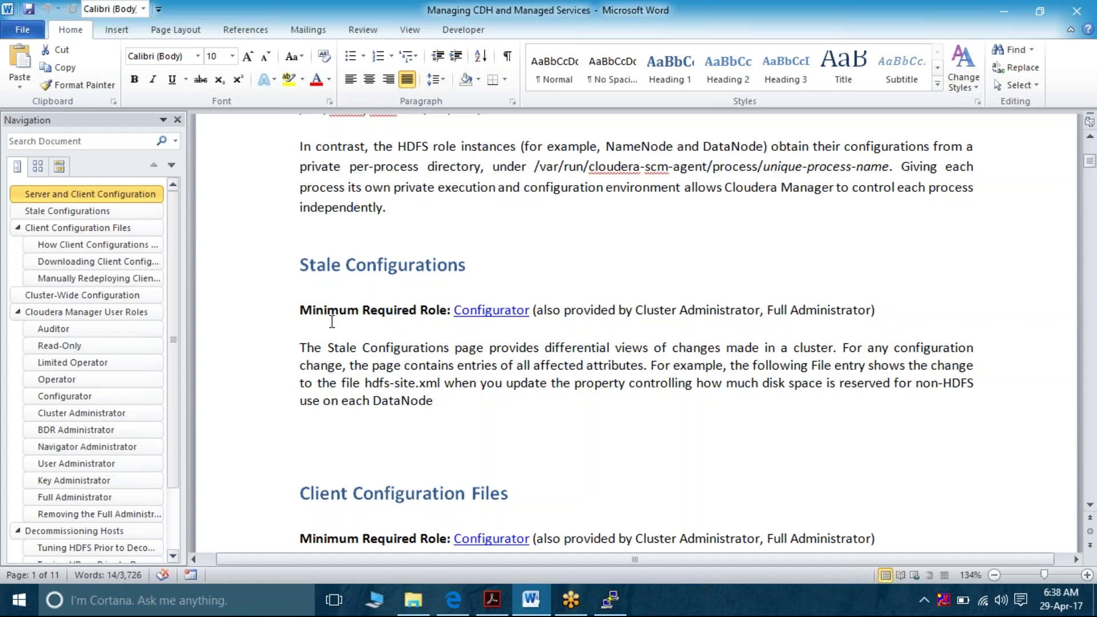
Jump to the Cloudera Manager User Roles heading in Word, widen the navigation pane, and switch back to Edge
click(131, 313)
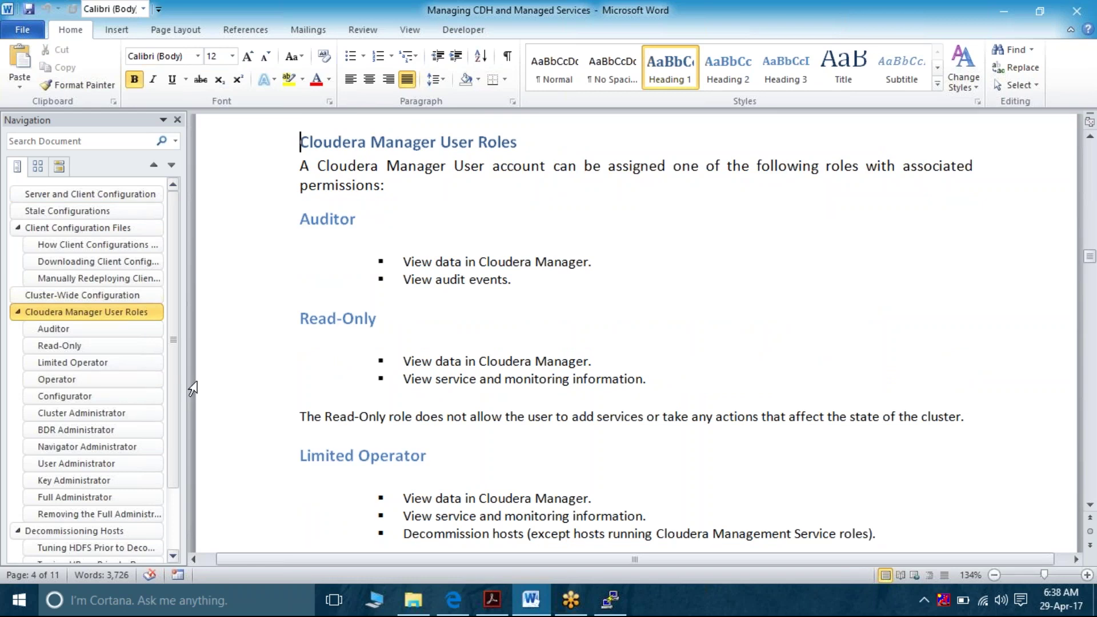
mouse_move(188, 387)
drag(189, 390, 254, 395)
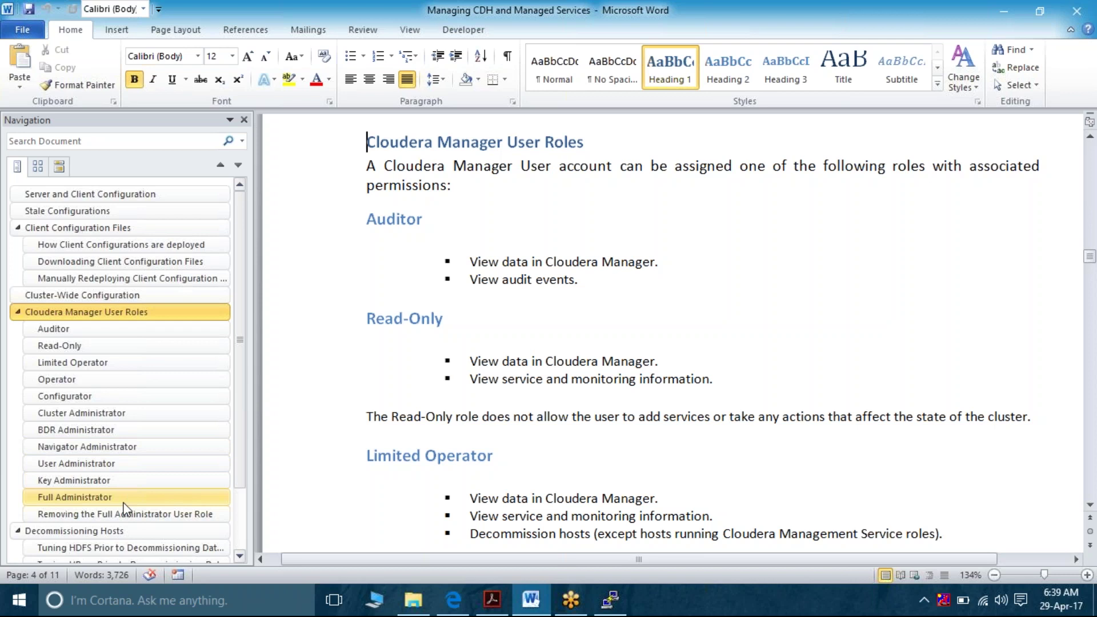
click(461, 609)
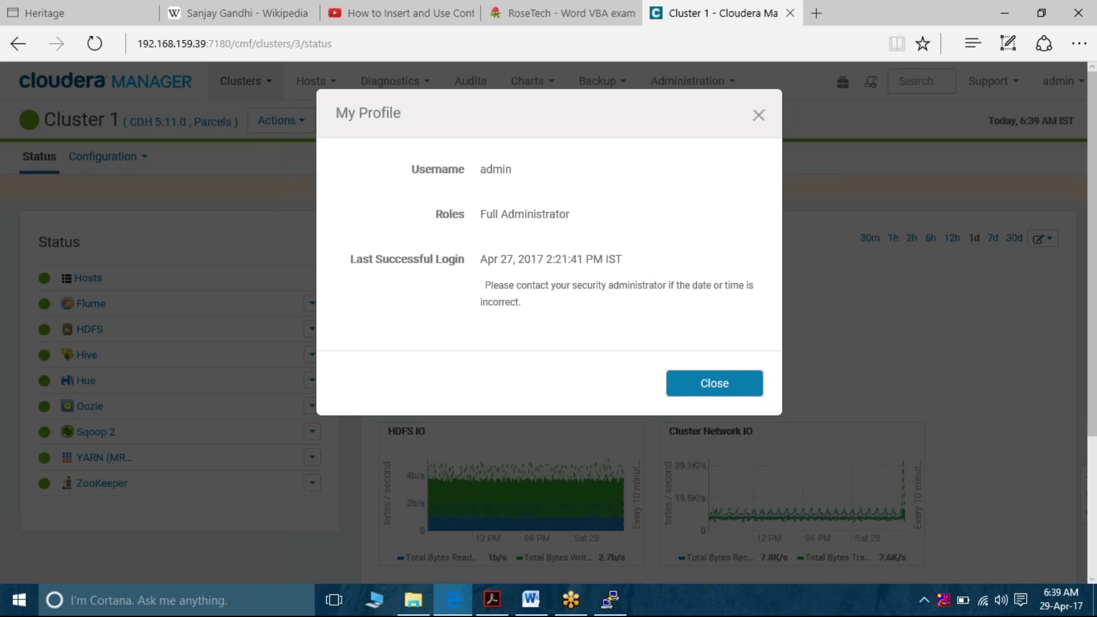
Close My Profile, go to Administration > Users, and open the Add User dialog
click(759, 115)
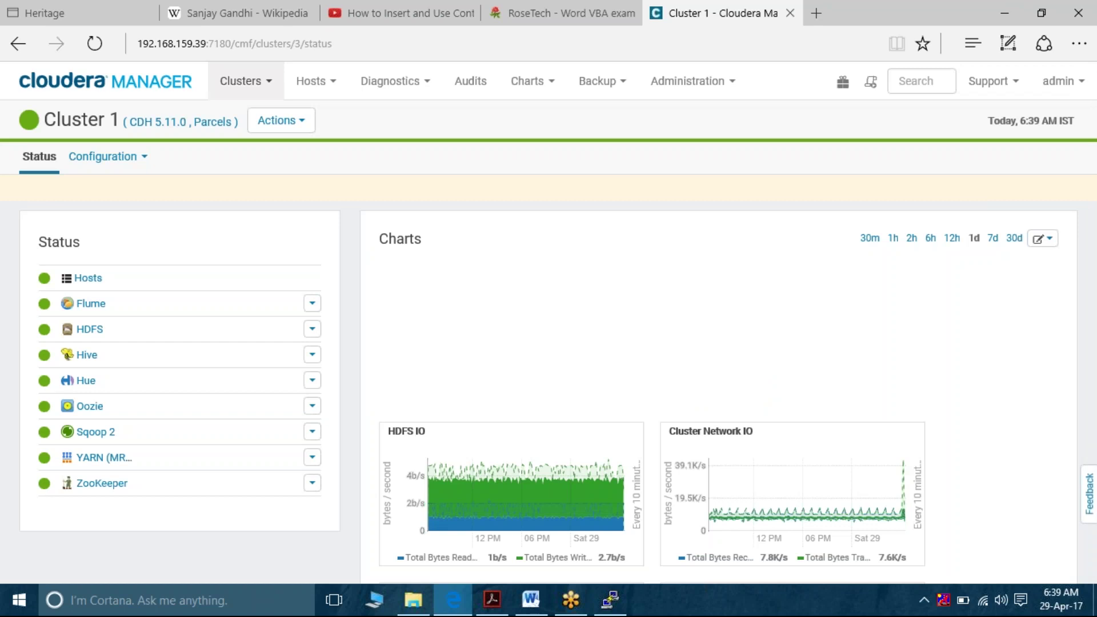
click(733, 87)
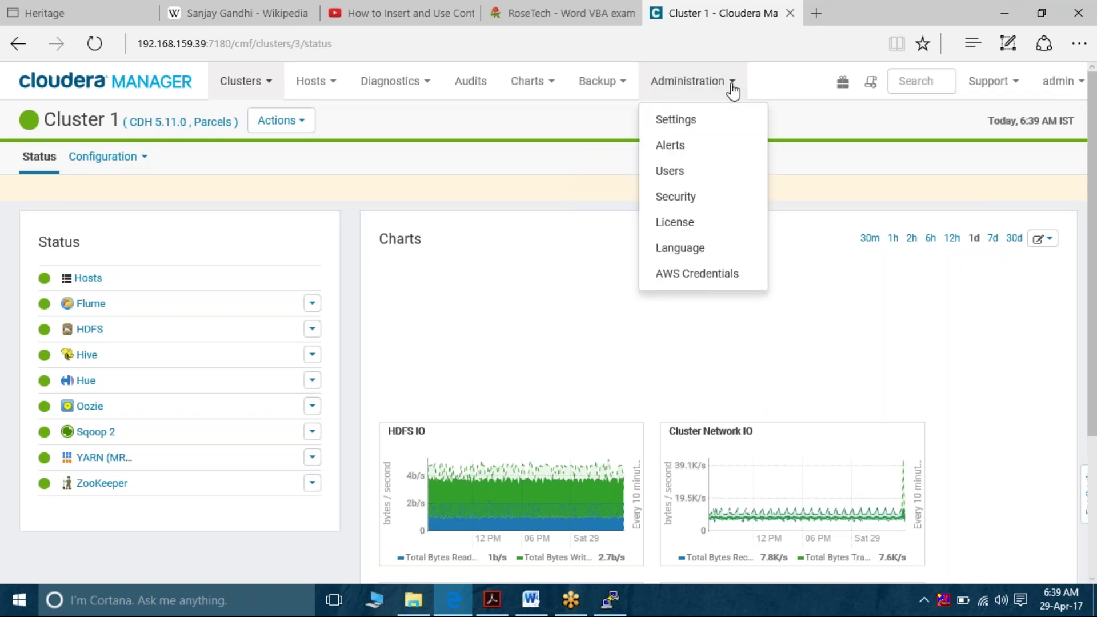
click(685, 172)
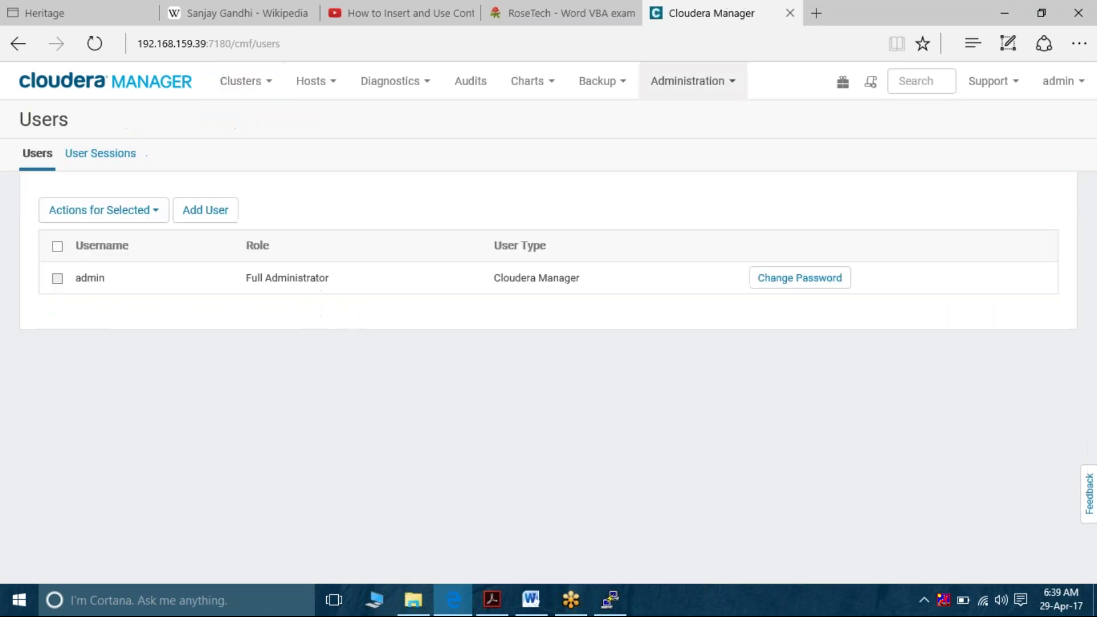
click(203, 216)
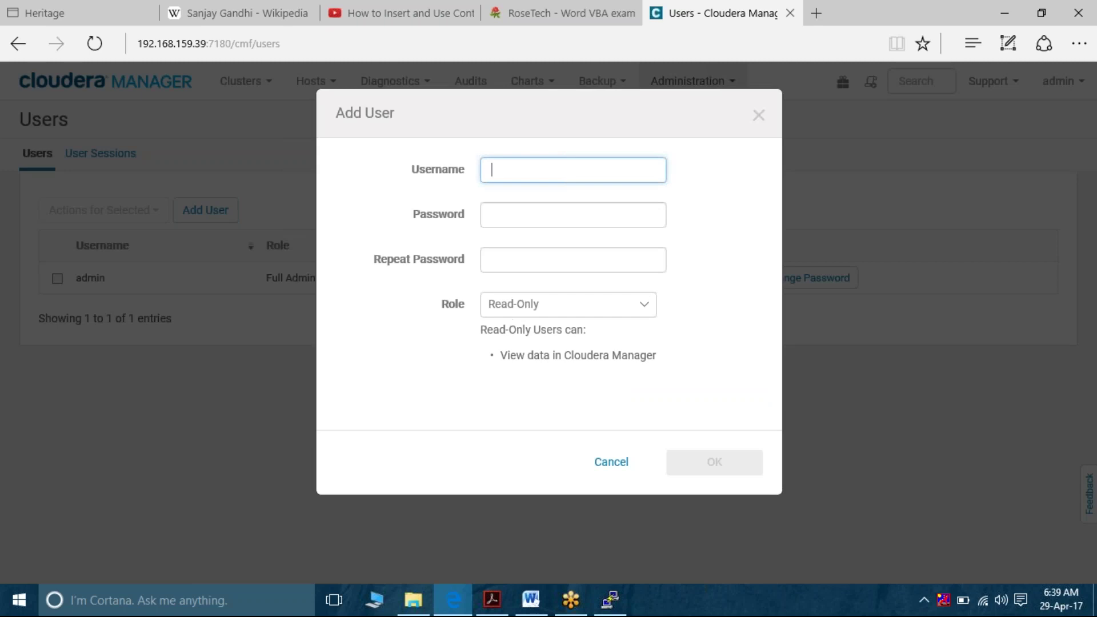
Review the Role dropdown's options, keep Read-Only, and cancel Add User without creating anyone
click(644, 309)
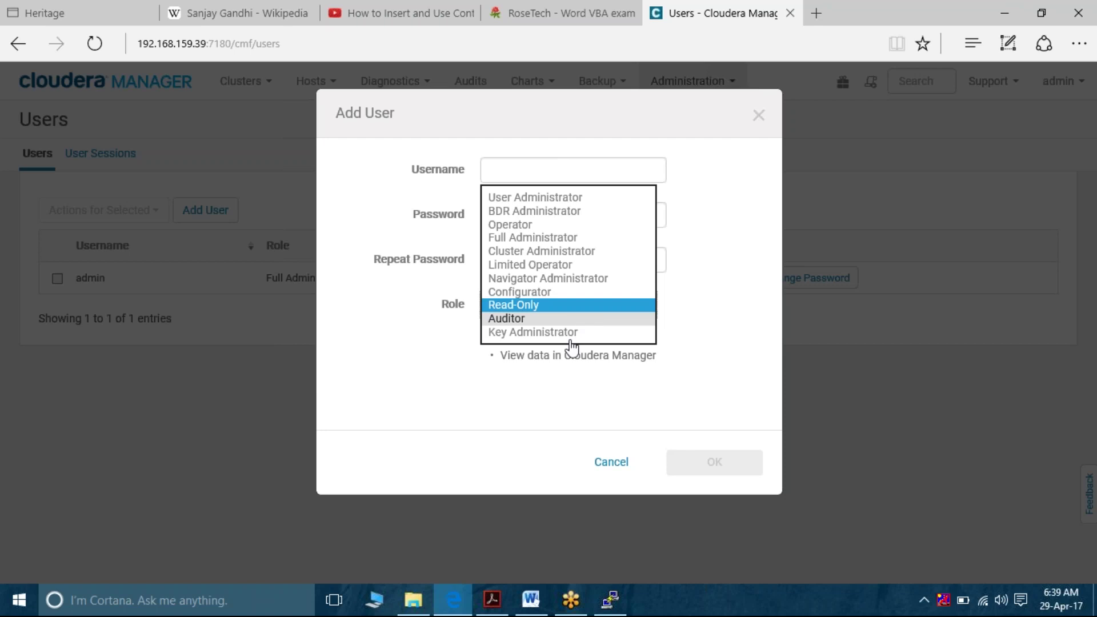
click(550, 386)
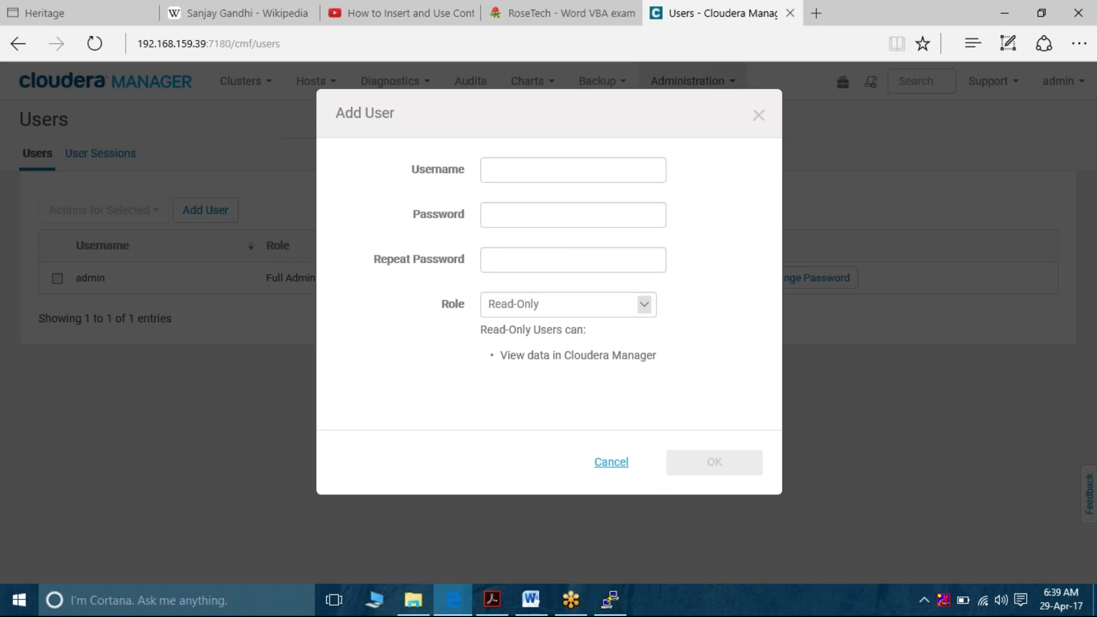
click(611, 463)
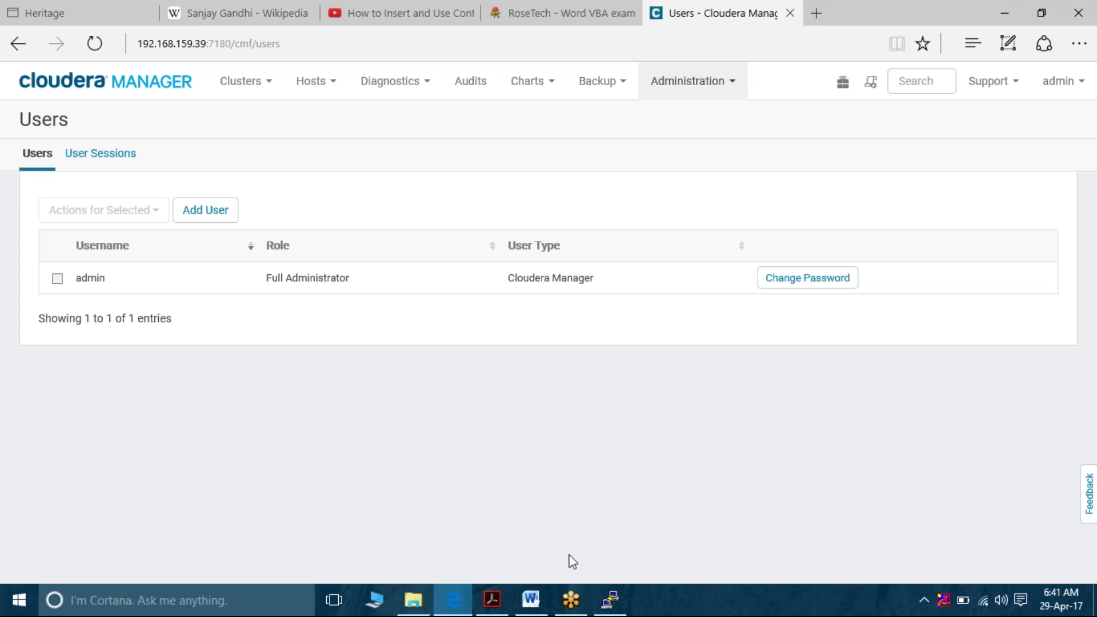
Return to Cloudera Manager and view the Alerts settings page under Administration
click(531, 599)
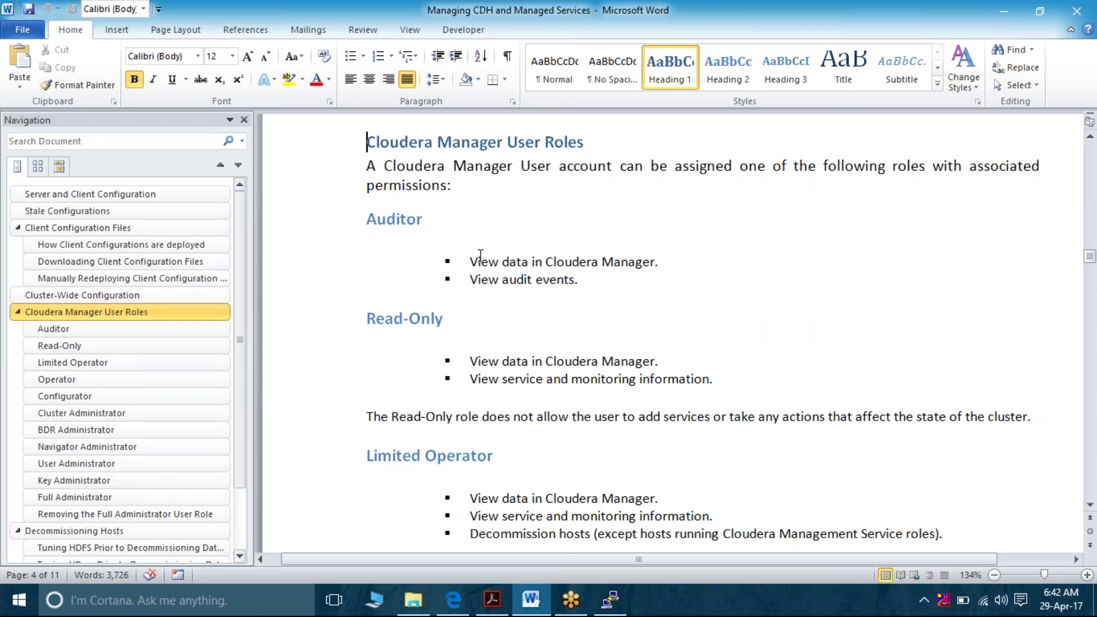
click(612, 600)
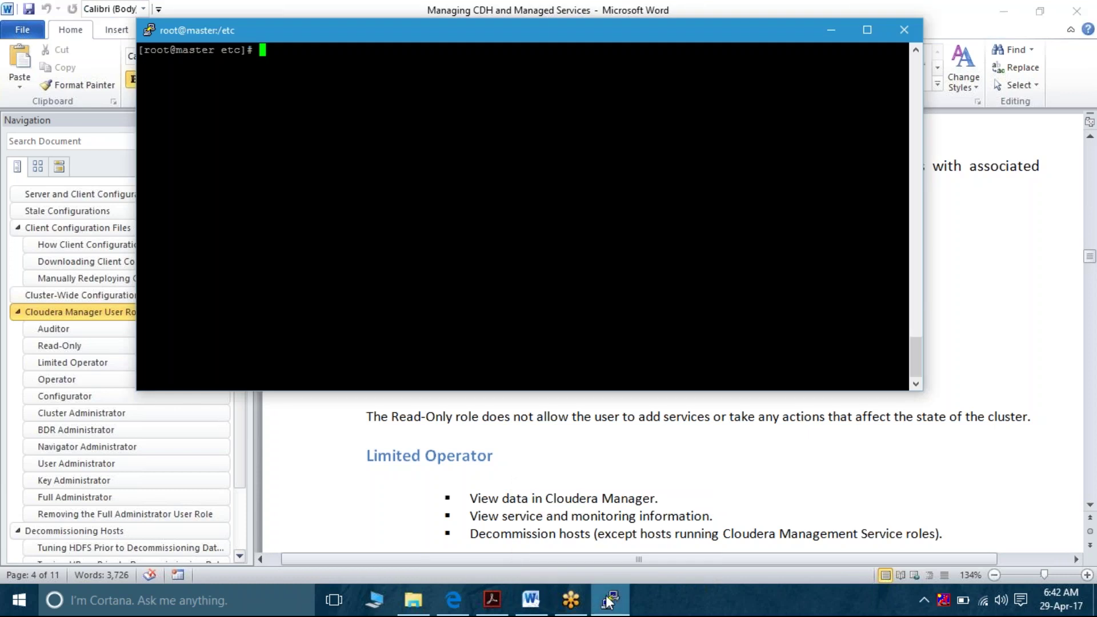
click(455, 601)
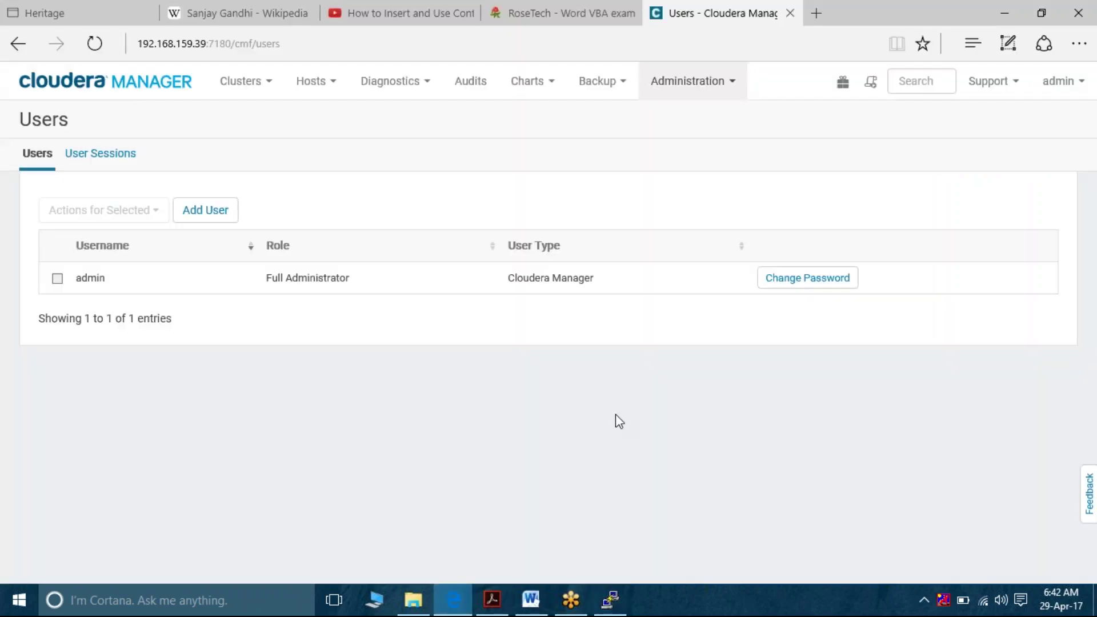
click(725, 88)
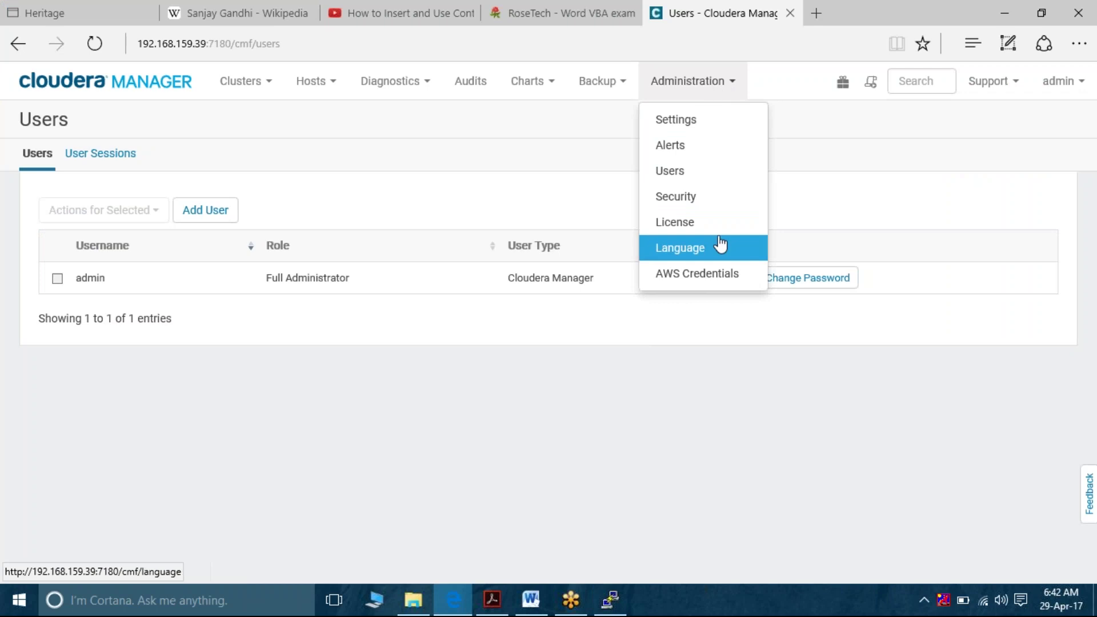
click(731, 87)
click(731, 87)
click(694, 147)
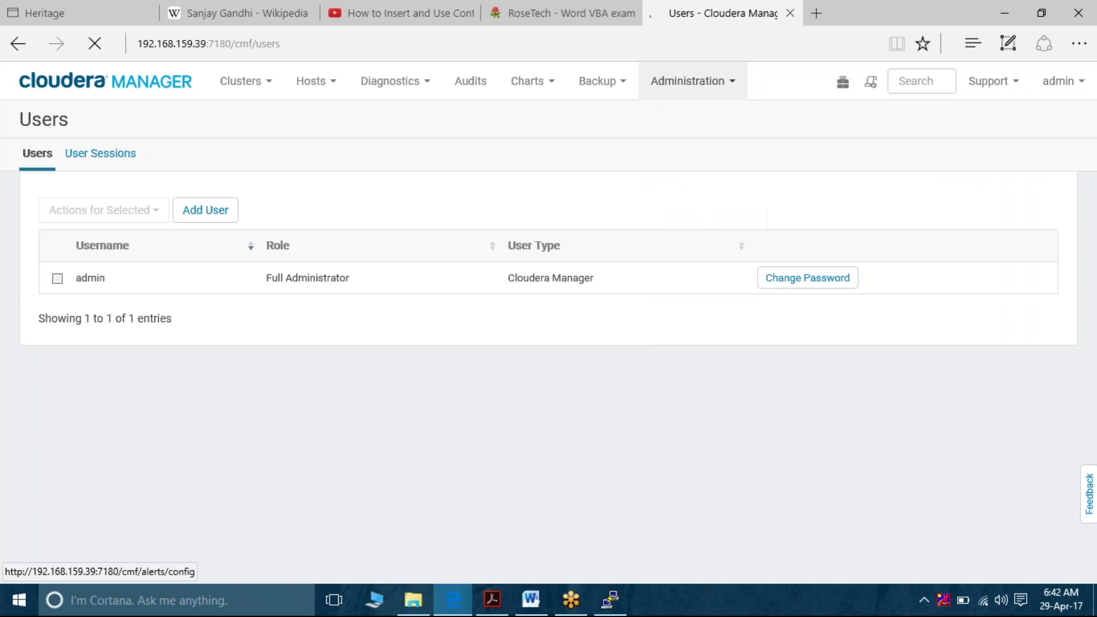
Go back to the Administration Users page and start adding a new user
click(731, 86)
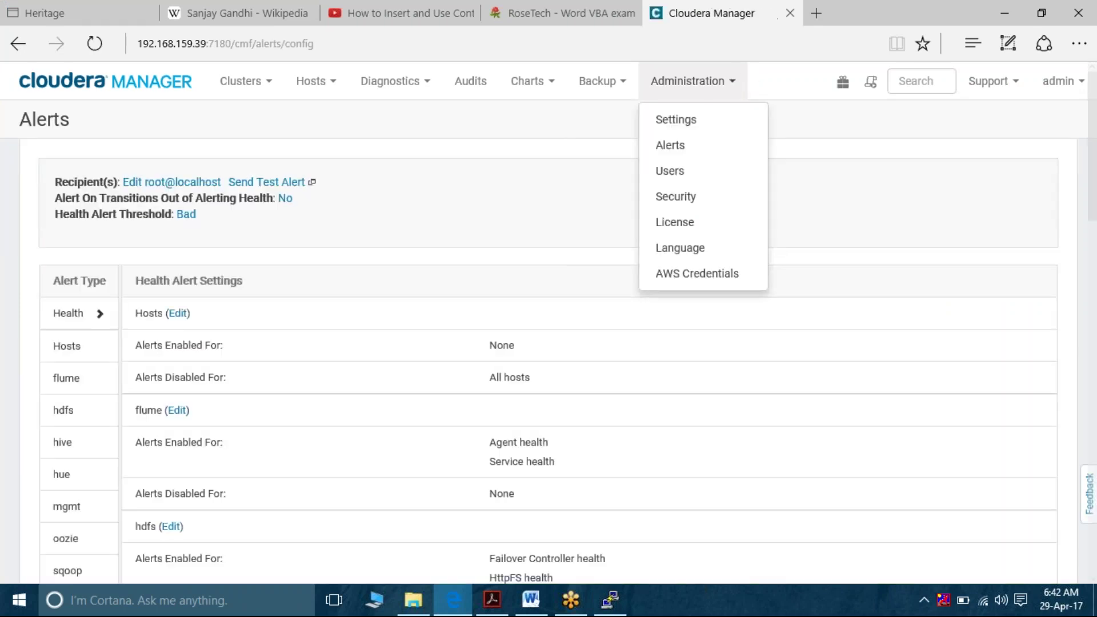
click(686, 170)
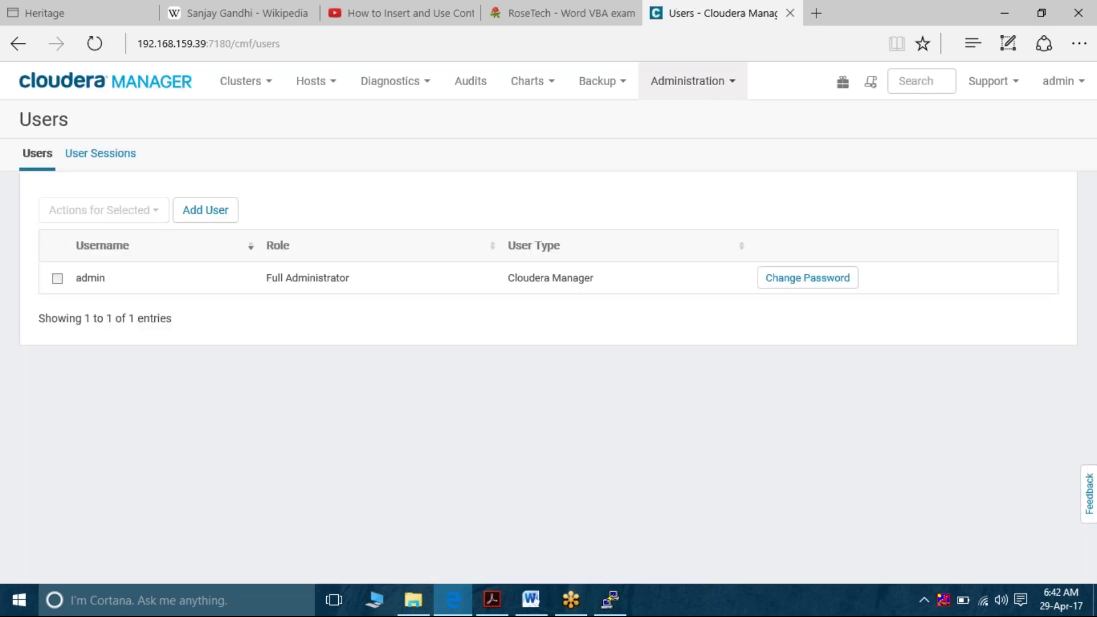
click(207, 210)
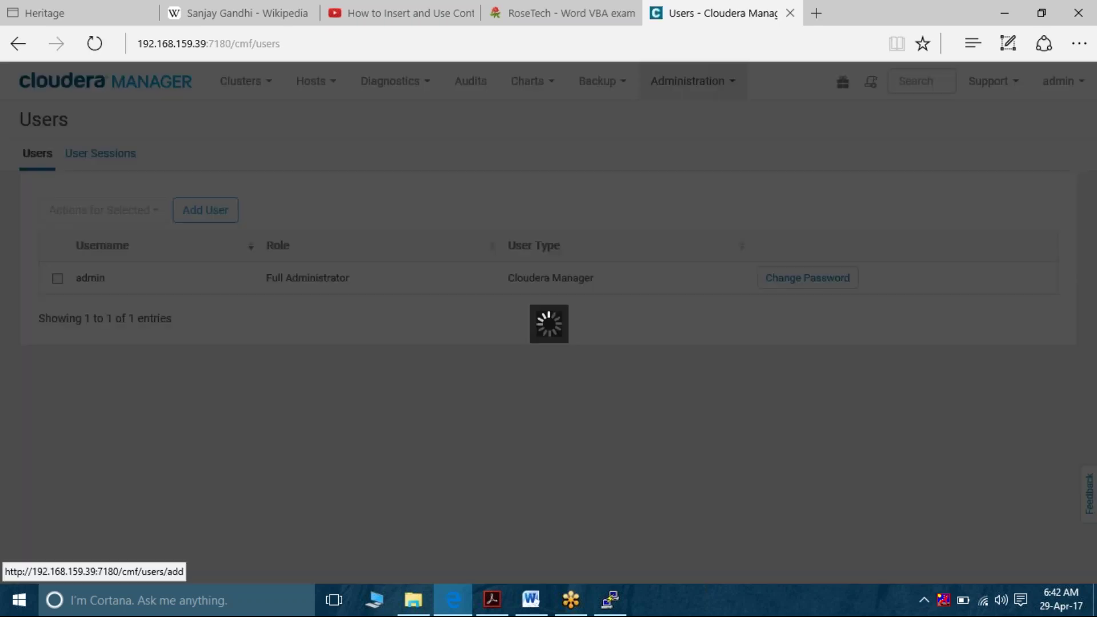
Set the new user's role to Full Administrator
click(649, 306)
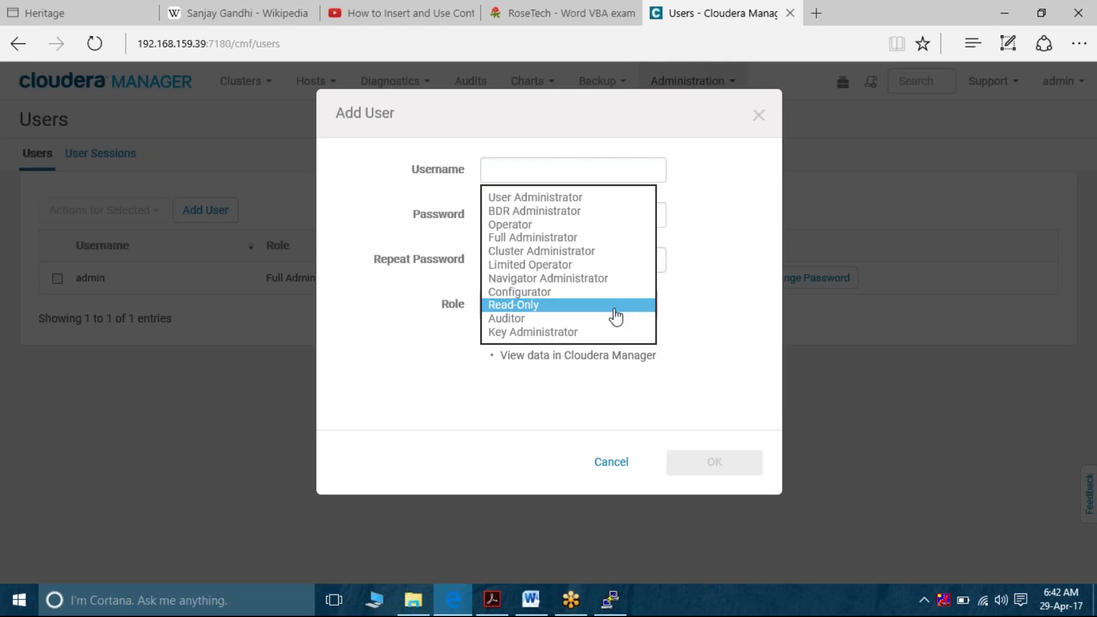
key(f)
key(Up)
key(Down)
key(Return)
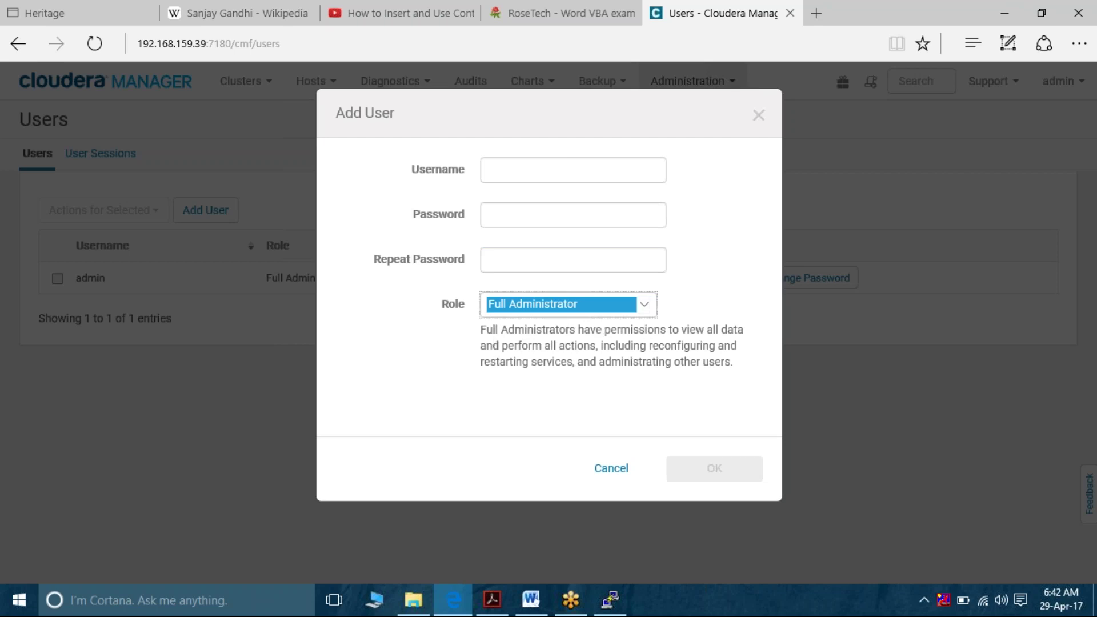
Enter the new username and the password twice, then create the account
click(583, 166)
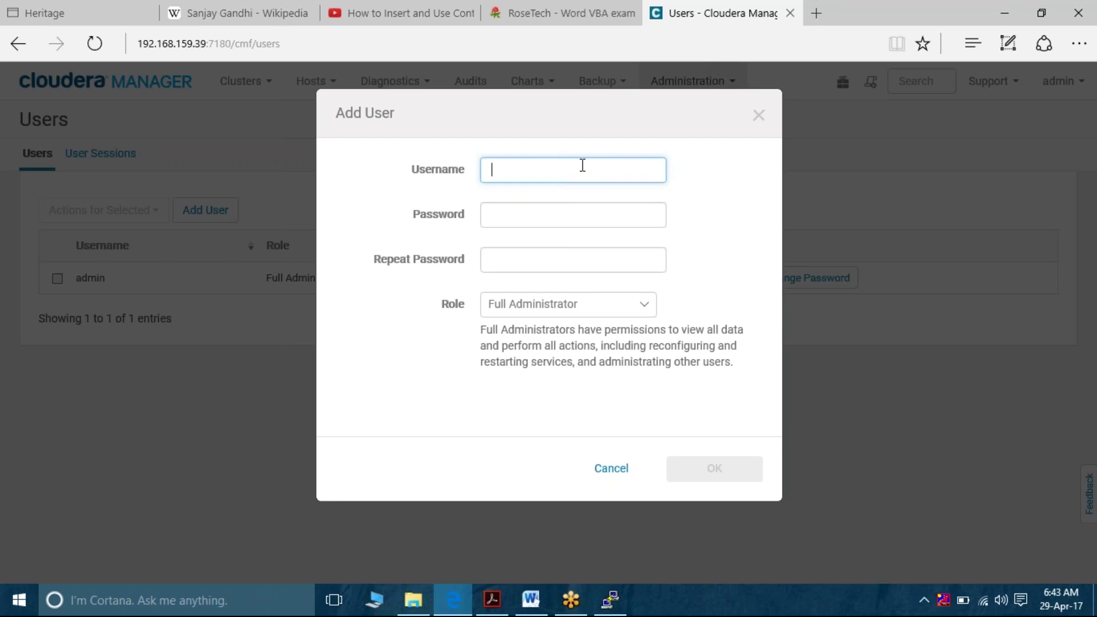
key(Tab)
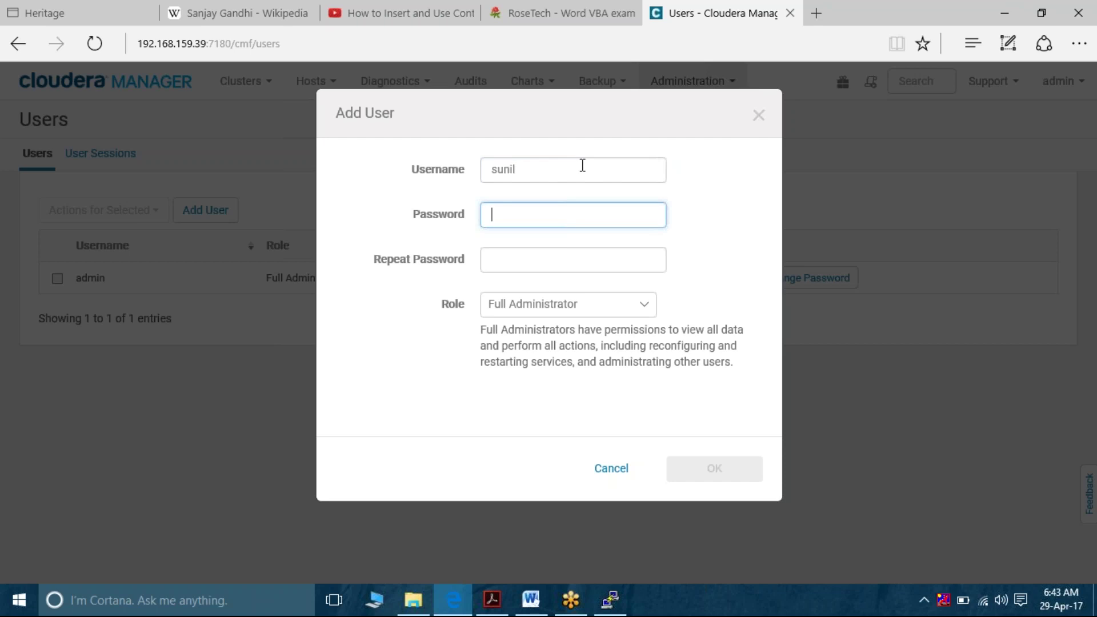
key(Tab)
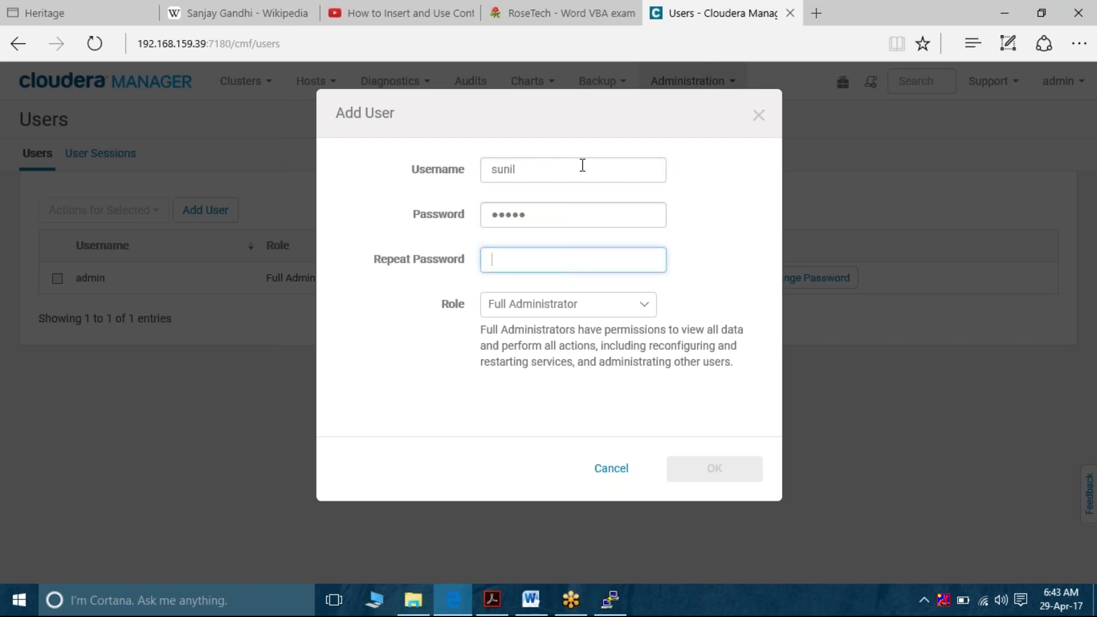
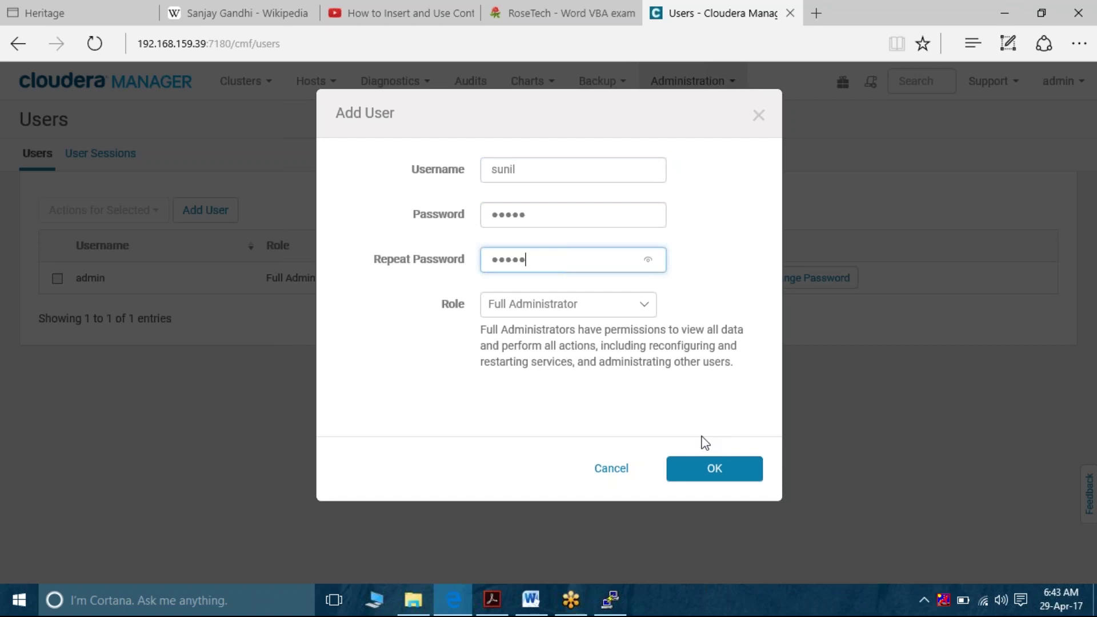
click(705, 470)
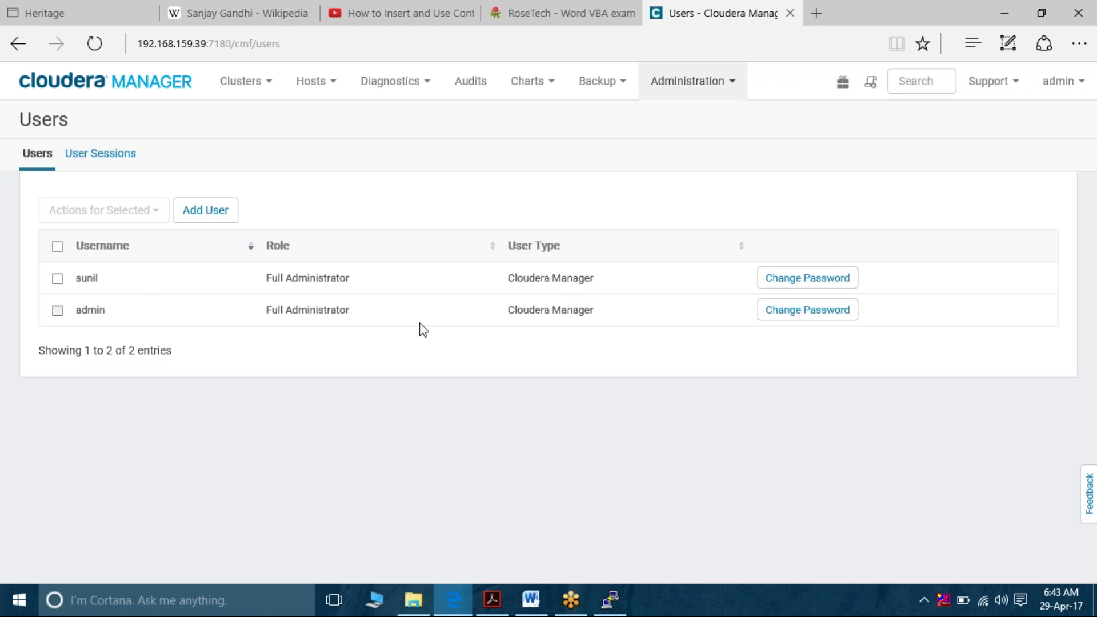
Reassign the newly added user's role to Auditor through Assign User Roles
click(57, 279)
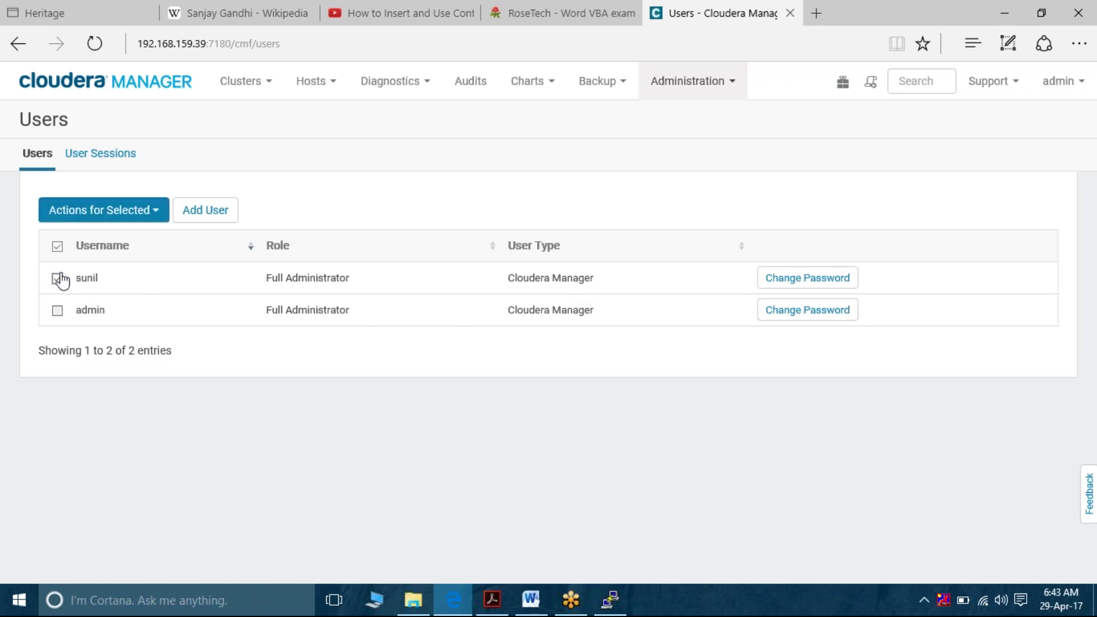
click(147, 216)
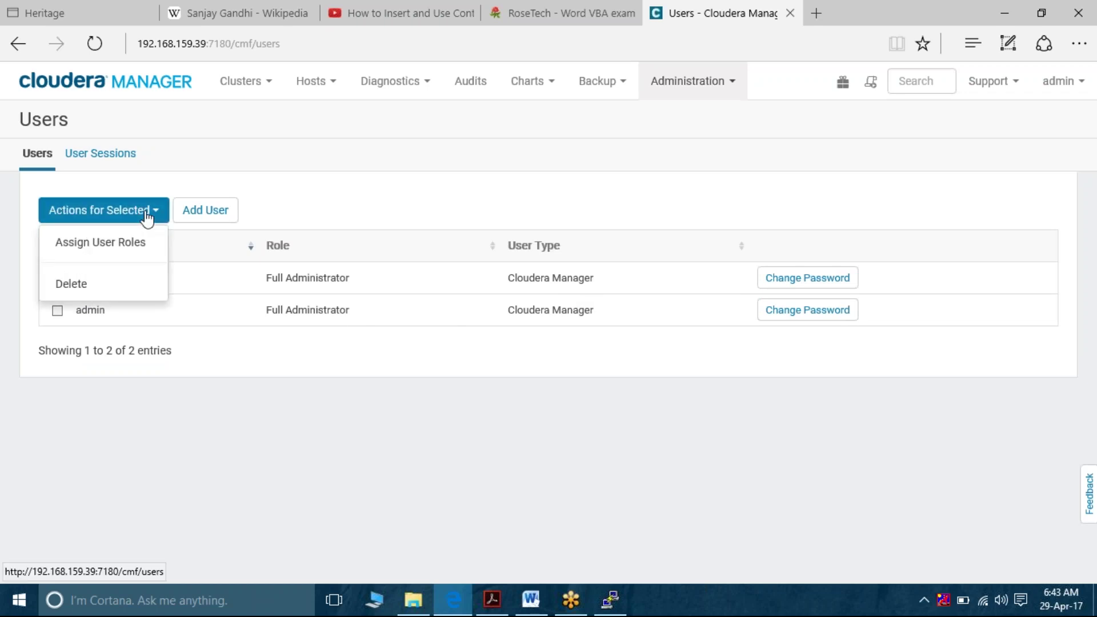
click(138, 242)
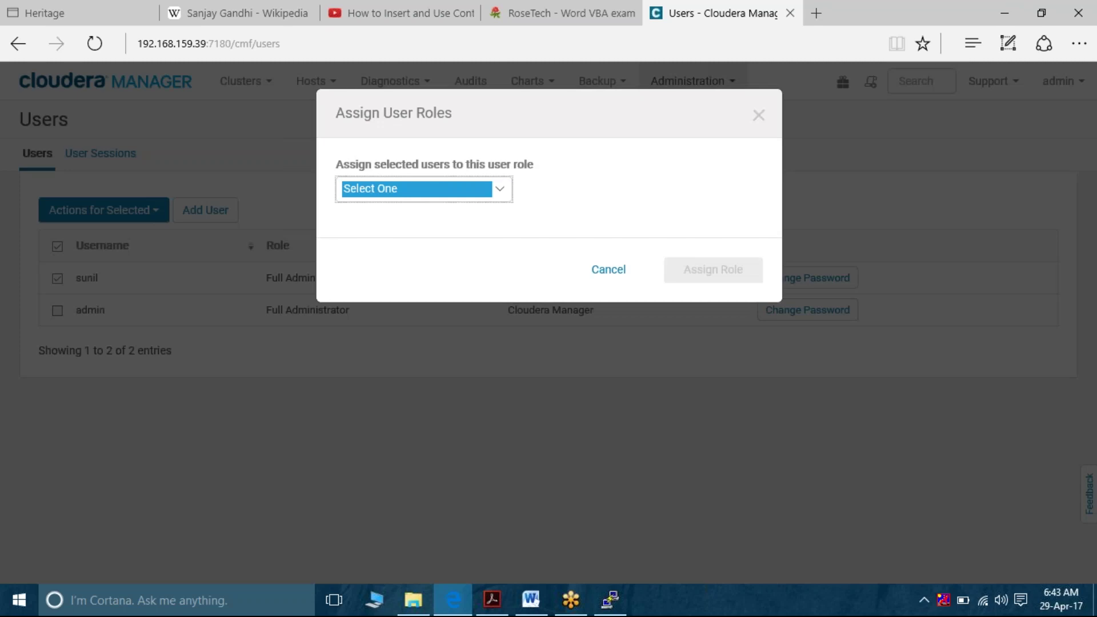
click(499, 196)
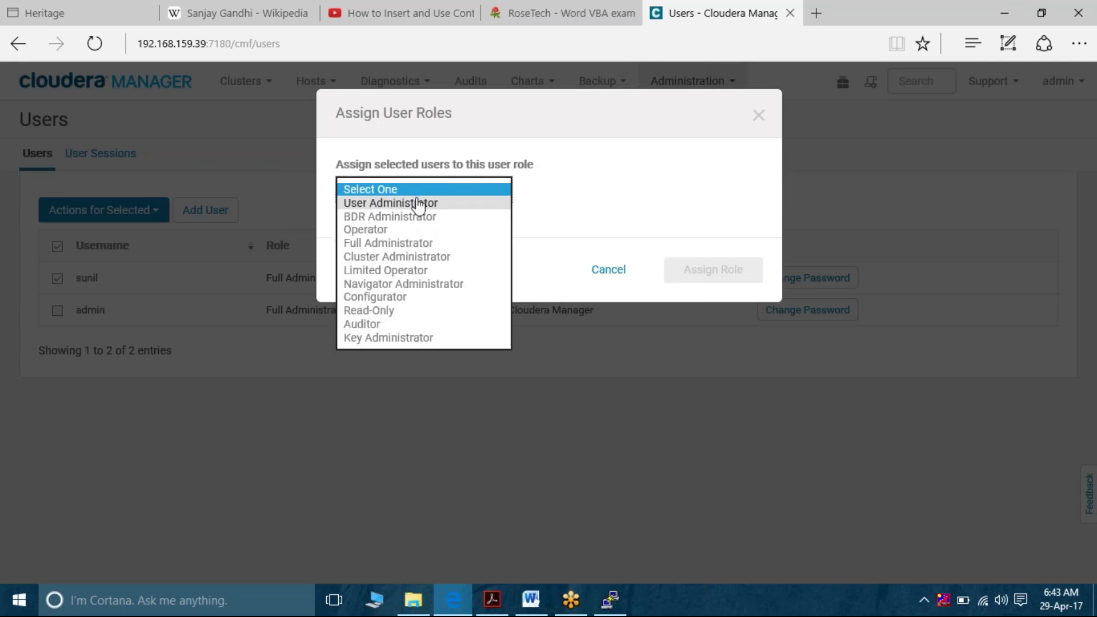
click(420, 324)
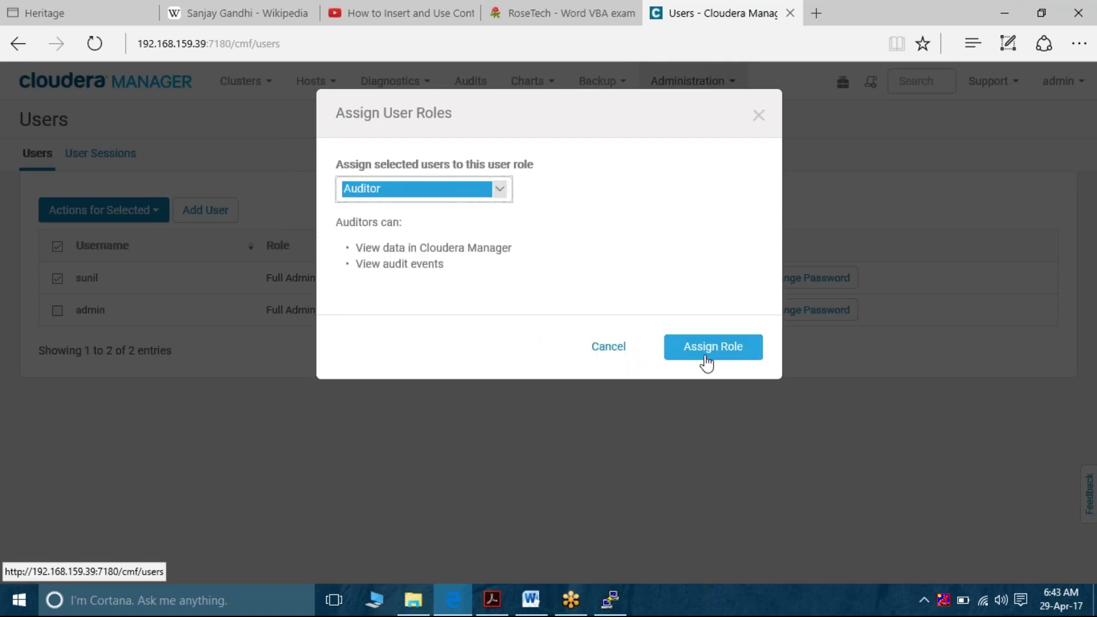
click(706, 360)
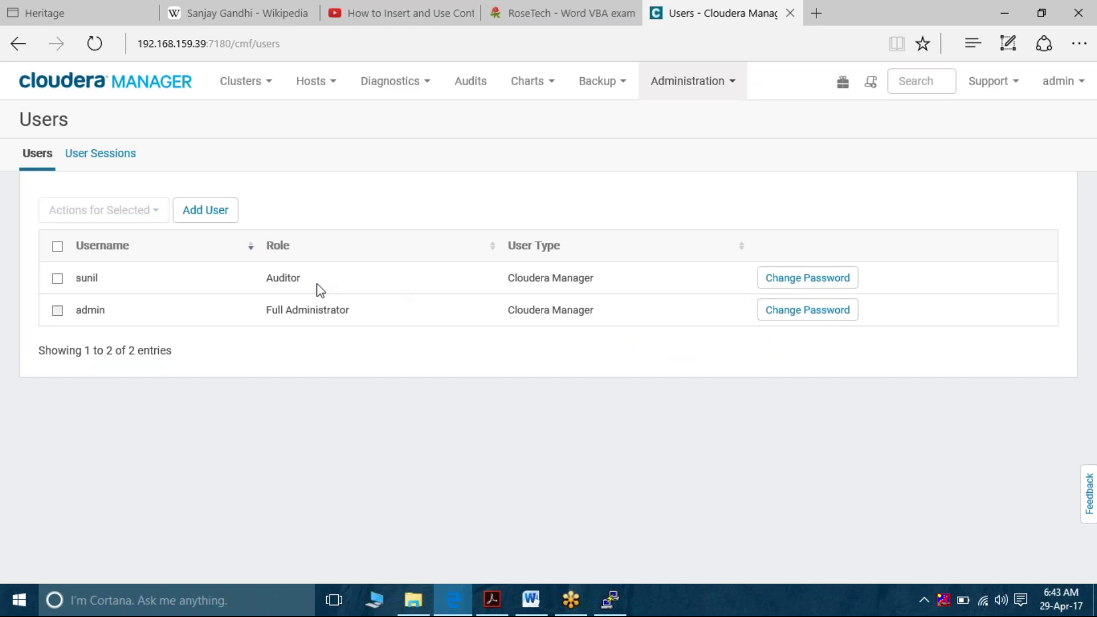
Select the new user's Auditor role text and check that user's row
double_click(285, 282)
click(58, 279)
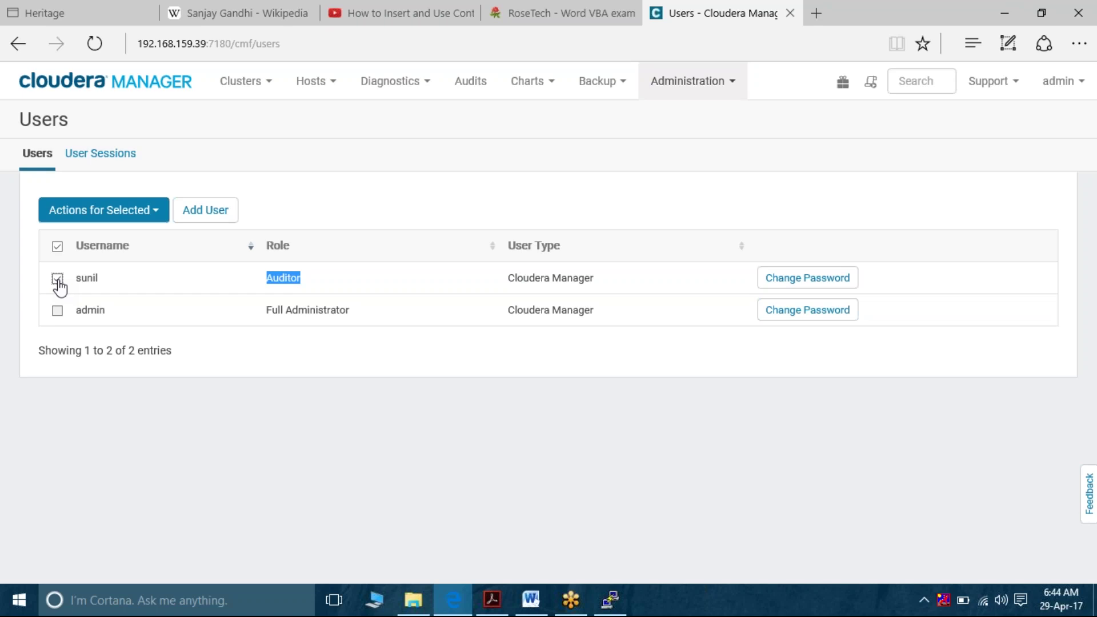
In the root terminal, run sudo su hdfs, exit back to root, and clear the screen
click(622, 610)
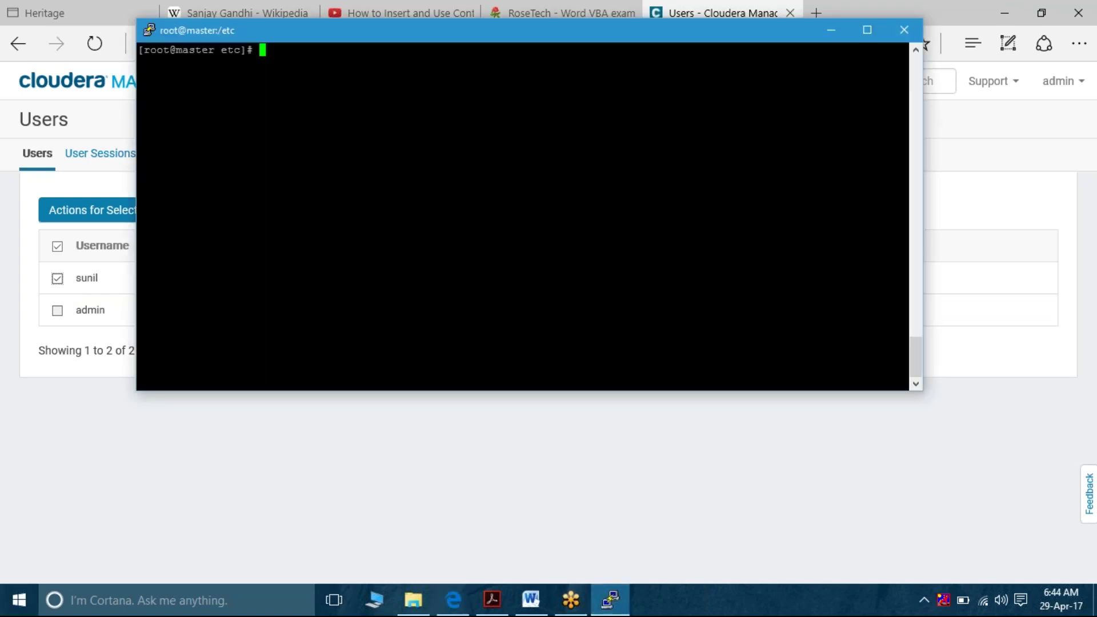
text(sudo su hdfs)
key(Return)
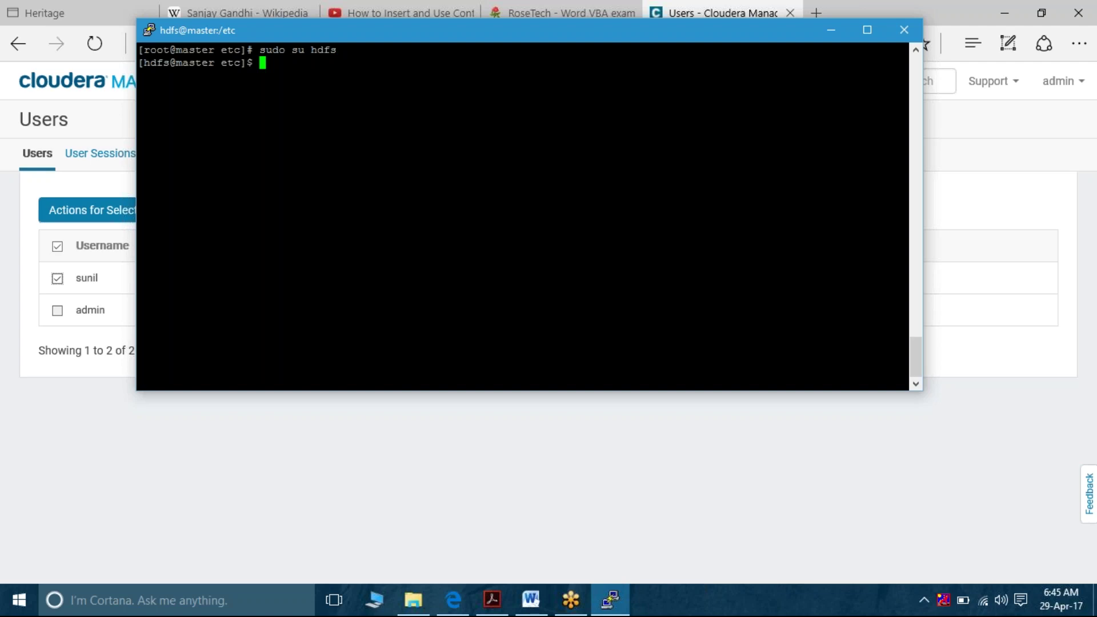
text(exit)
key(Return)
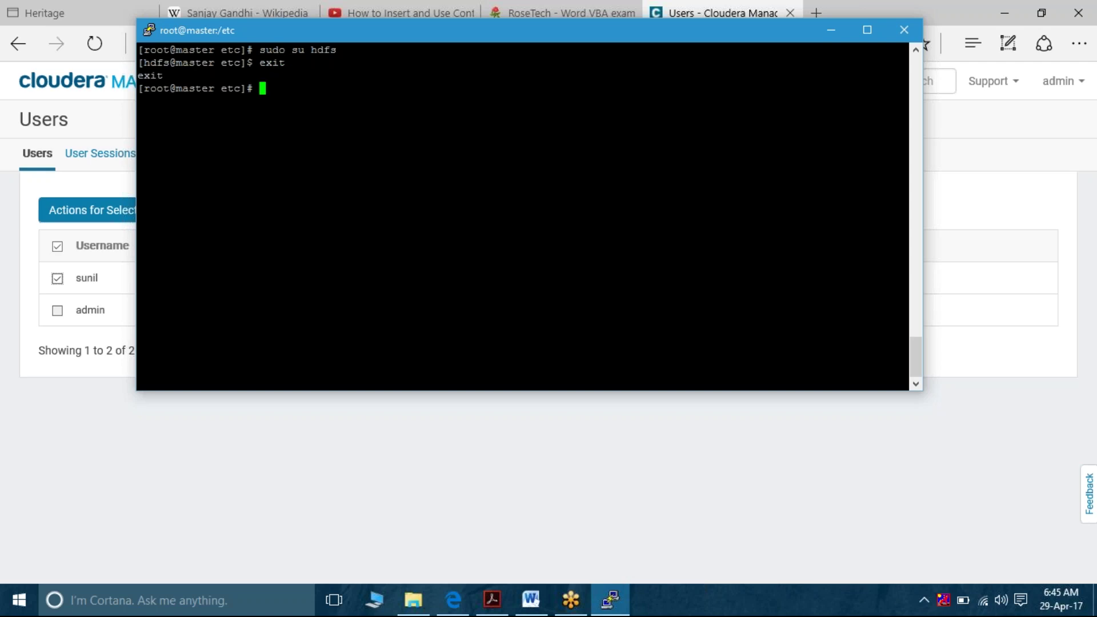
key(ctrl+l)
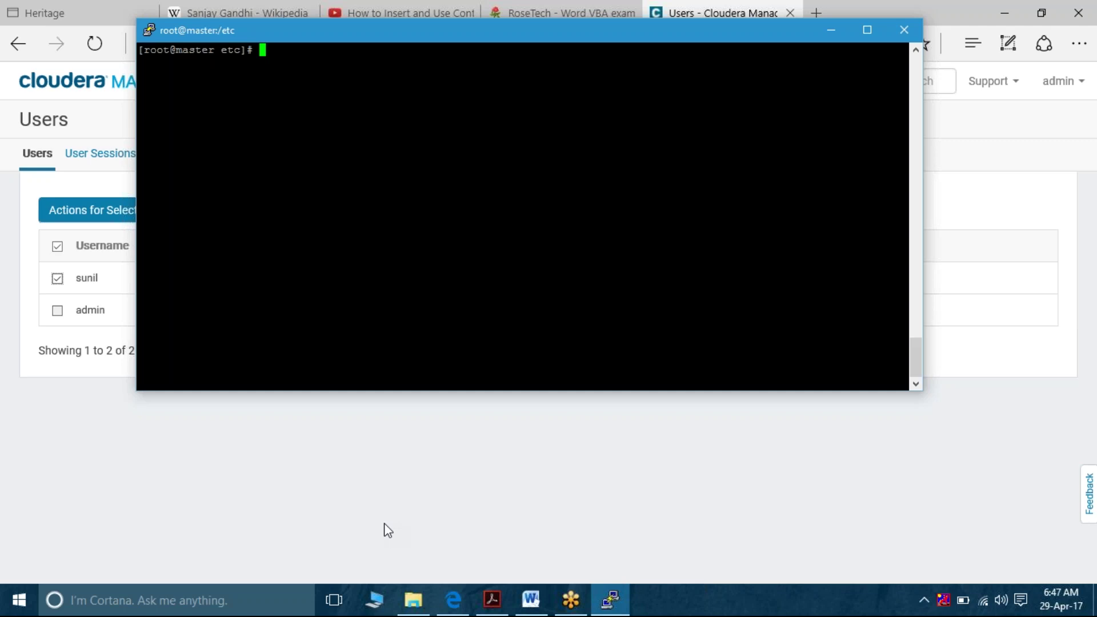
Bring the Cloudera Manager Users page back in front of the terminal
click(251, 449)
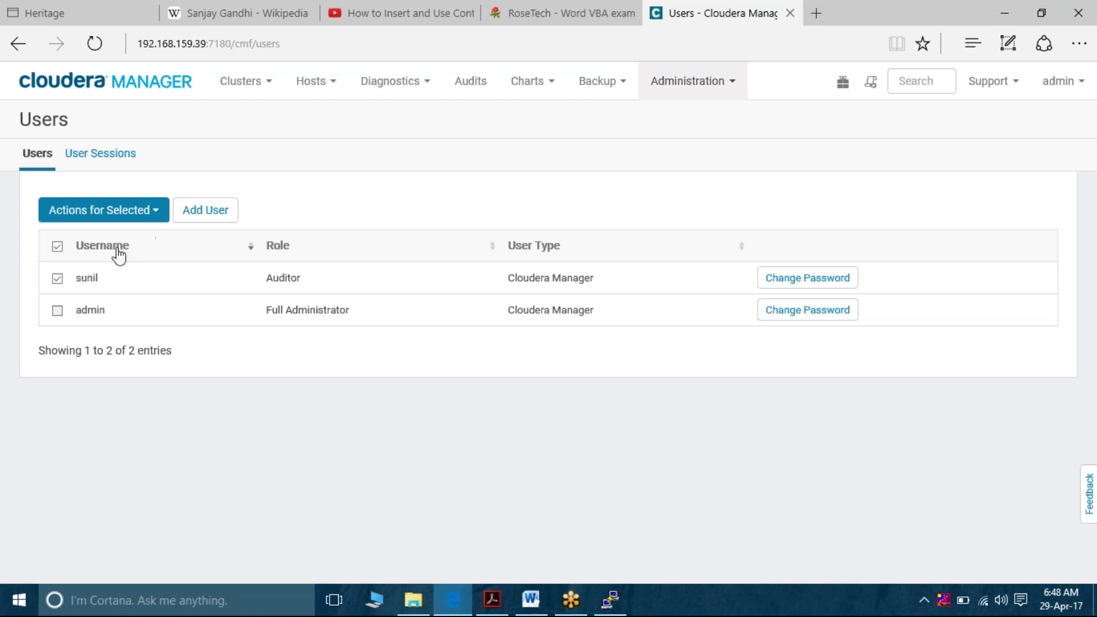
Open Assign User Roles for the checked user, then cancel without changing the Auditor role
click(160, 212)
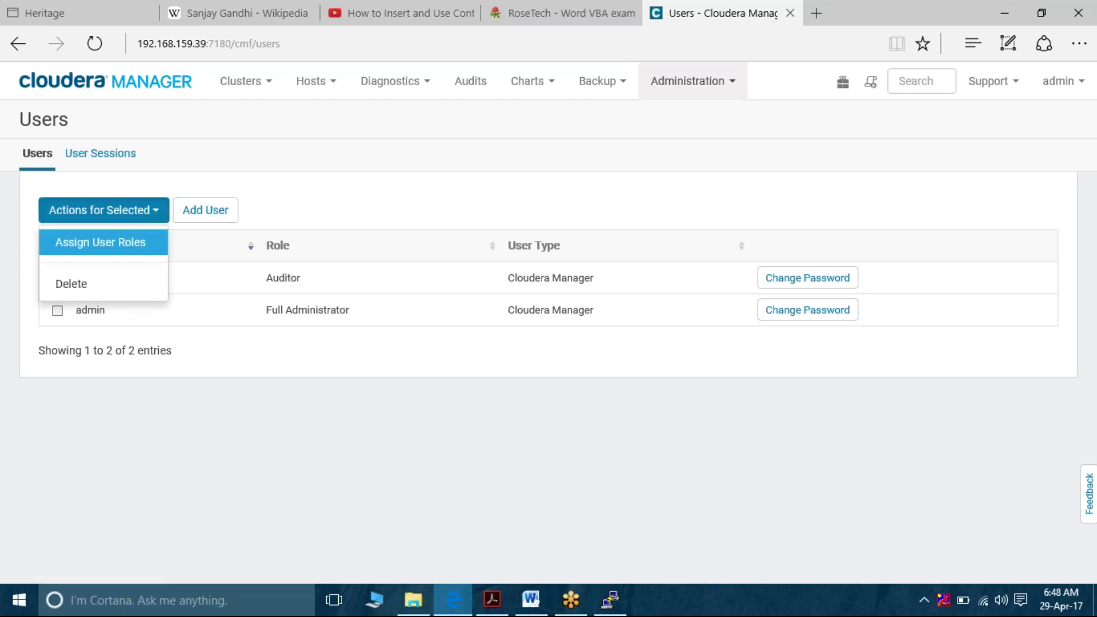
click(145, 242)
click(500, 189)
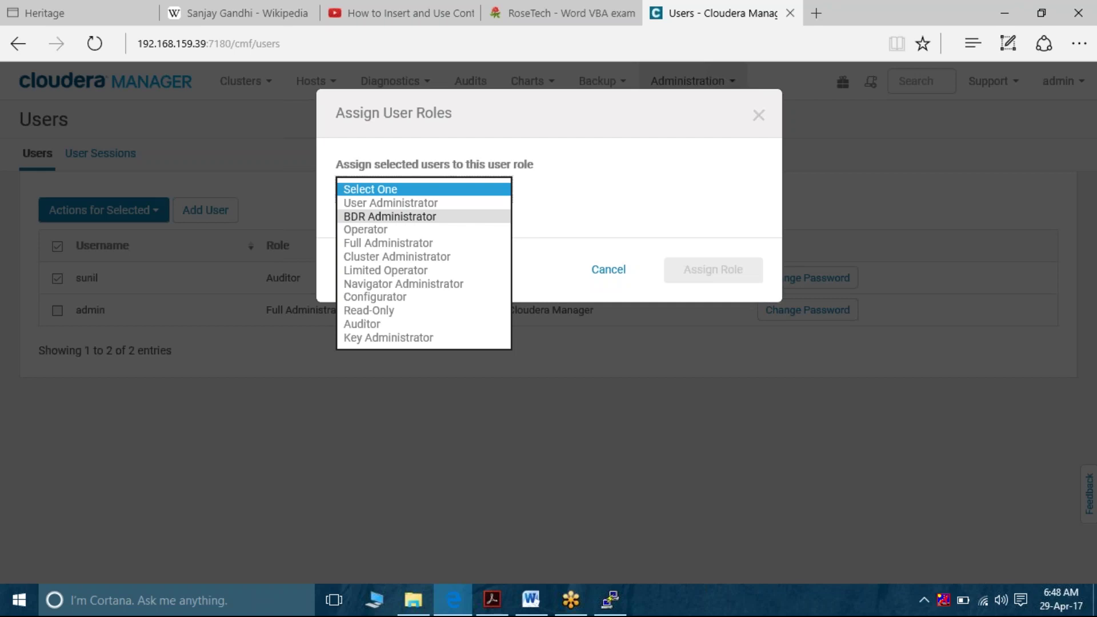
click(625, 214)
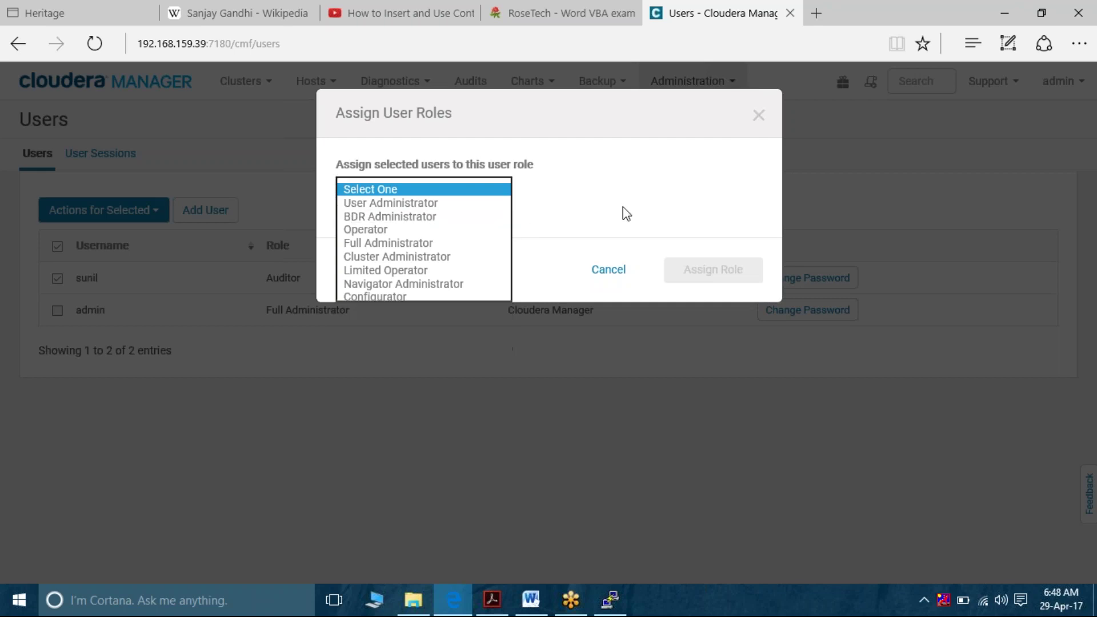
click(607, 262)
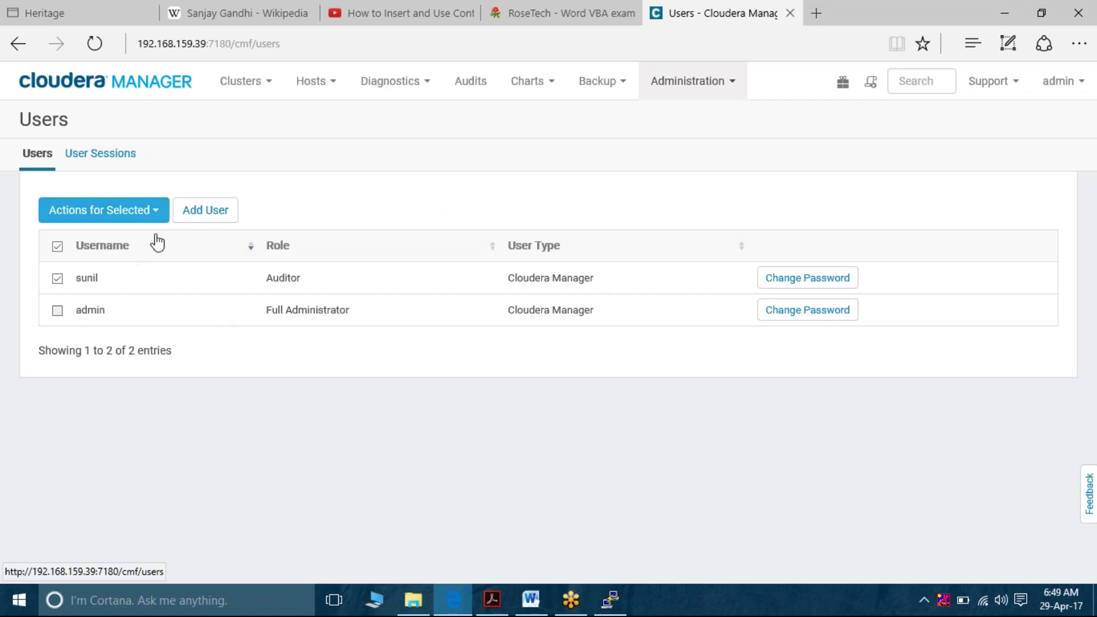
Delete the checked Auditor user, confirm the deletion, and open the Add User form
click(103, 210)
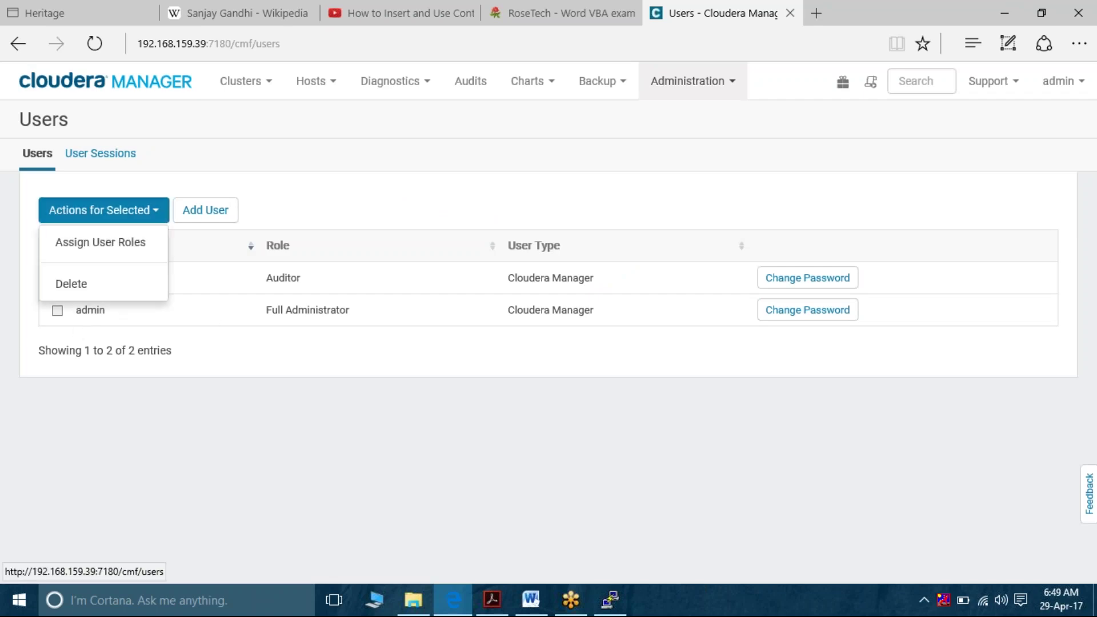
click(126, 286)
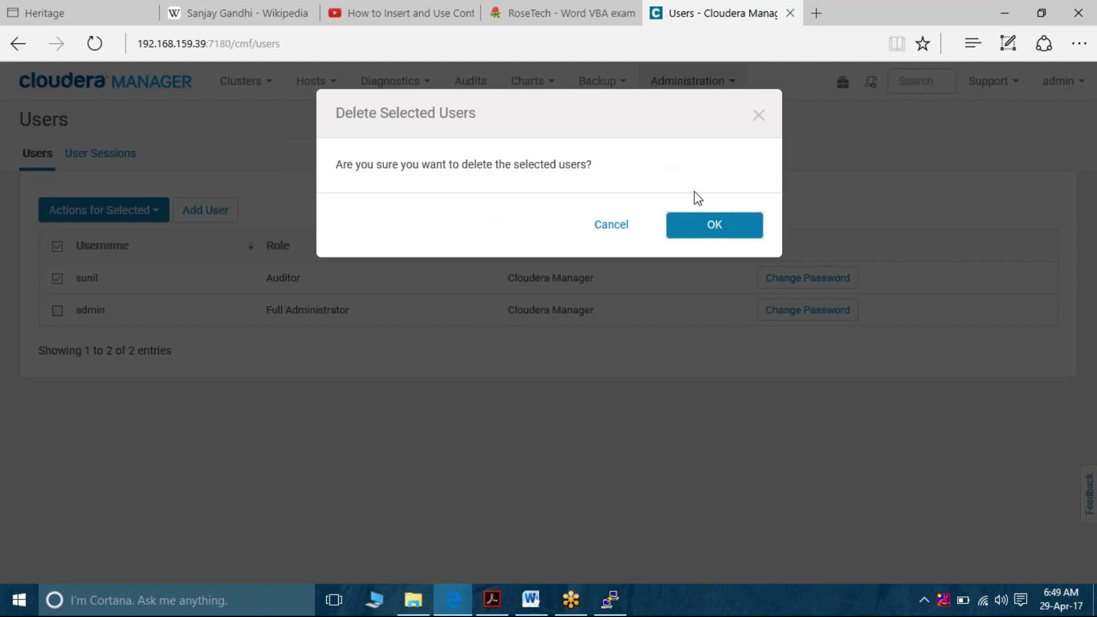
click(710, 226)
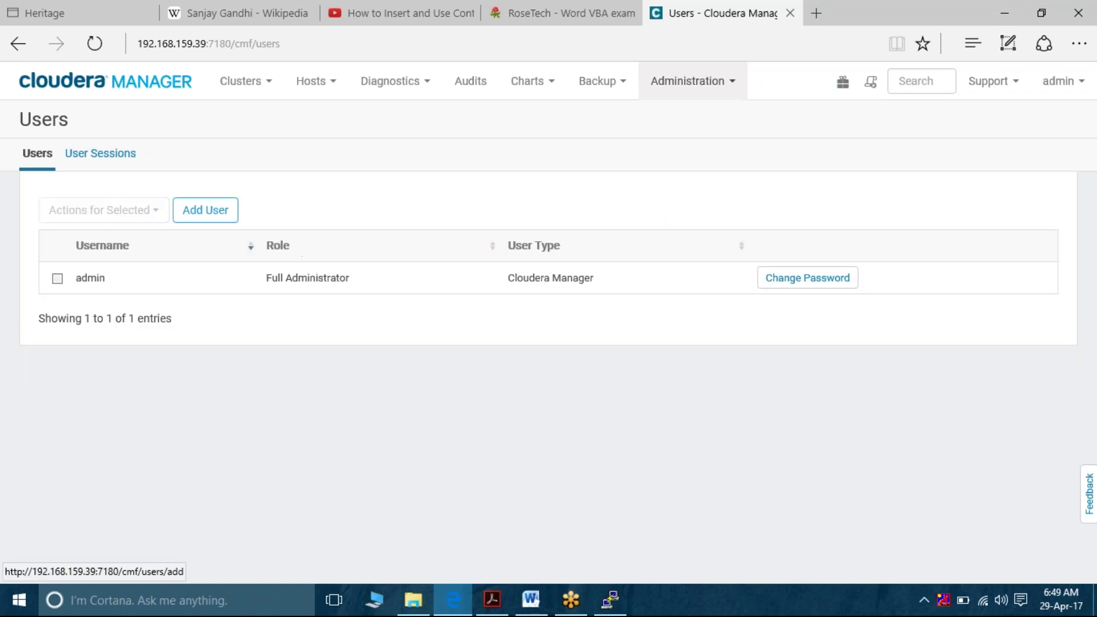
click(205, 210)
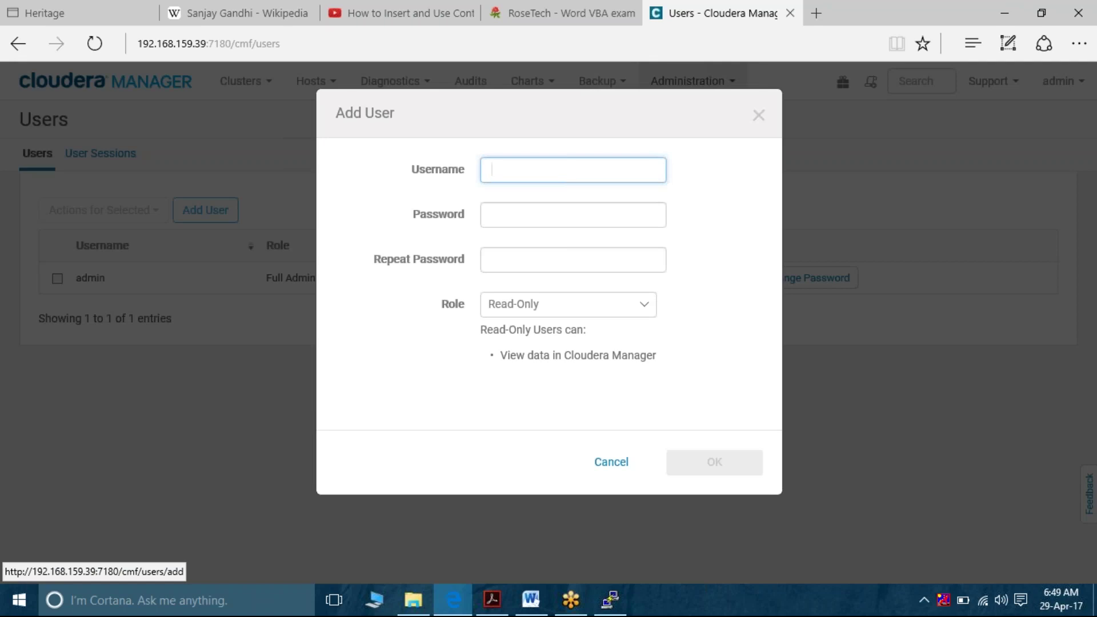
Type the start of the deleted user's name into the Username field
text(sunil)
Cancel the new user, return to the Home dashboard, and open the Hue service status page
click(613, 464)
click(139, 96)
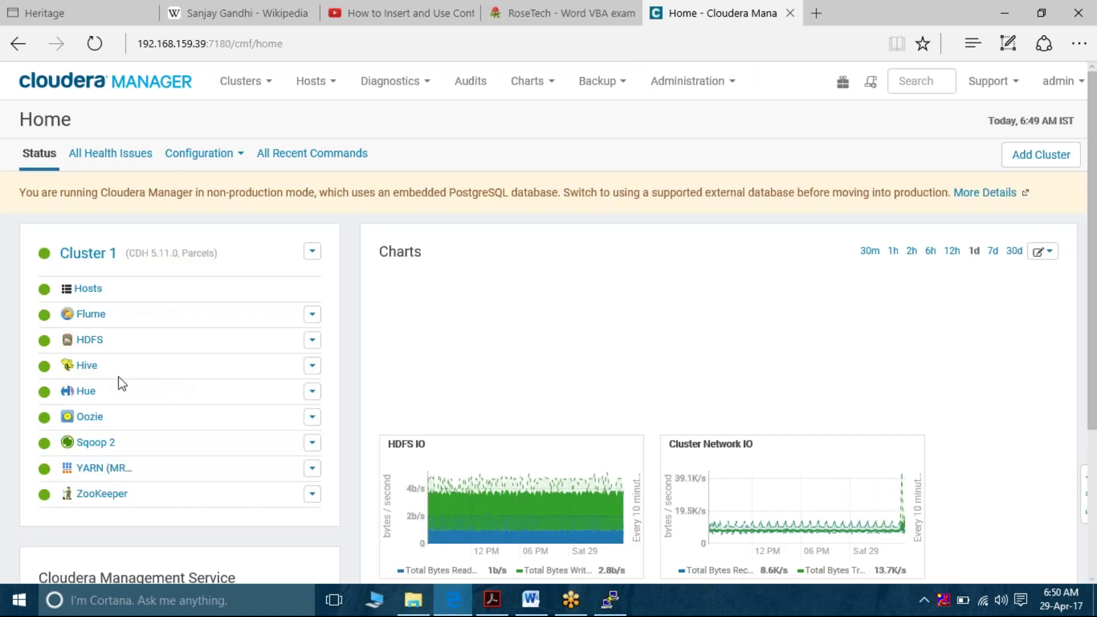
click(87, 390)
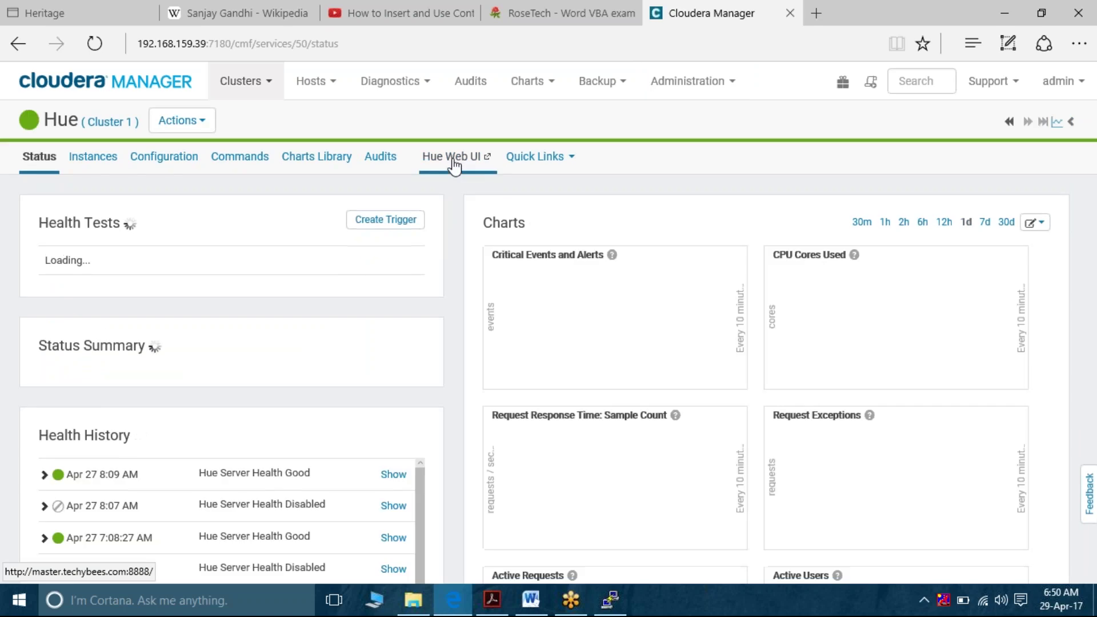
Launch Hue Web UI in a new tab, replacing the host name with 192.168.159.40 to reach port 8888
click(454, 166)
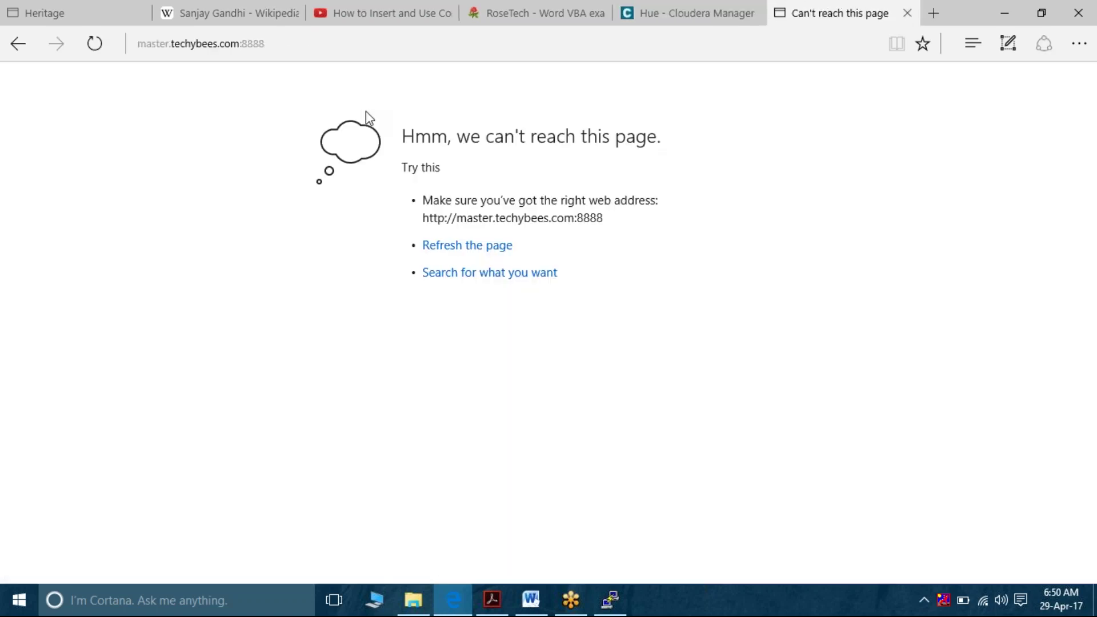
click(239, 45)
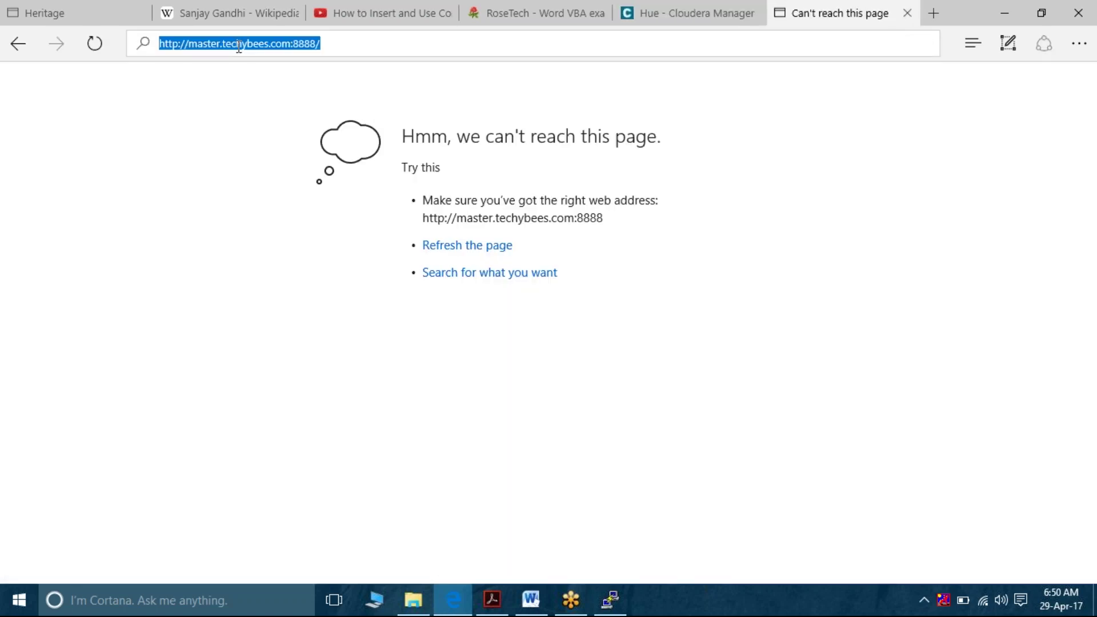
click(290, 44)
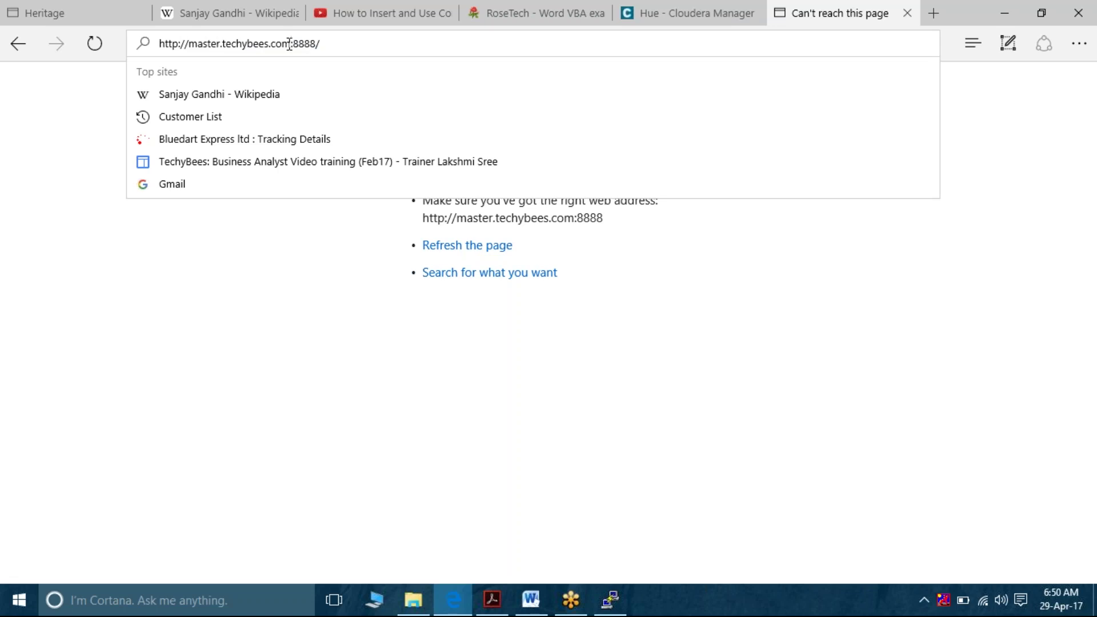
key(BackSpace)
key(BackSpace)
key(BackSpace)
key(BackSpace)
key(BackSpace)
key(BackSpace)
key(BackSpace)
key(BackSpace)
key(BackSpace)
key(BackSpace)
key(BackSpace)
key(BackSpace)
key(BackSpace)
key(BackSpace)
key(BackSpace)
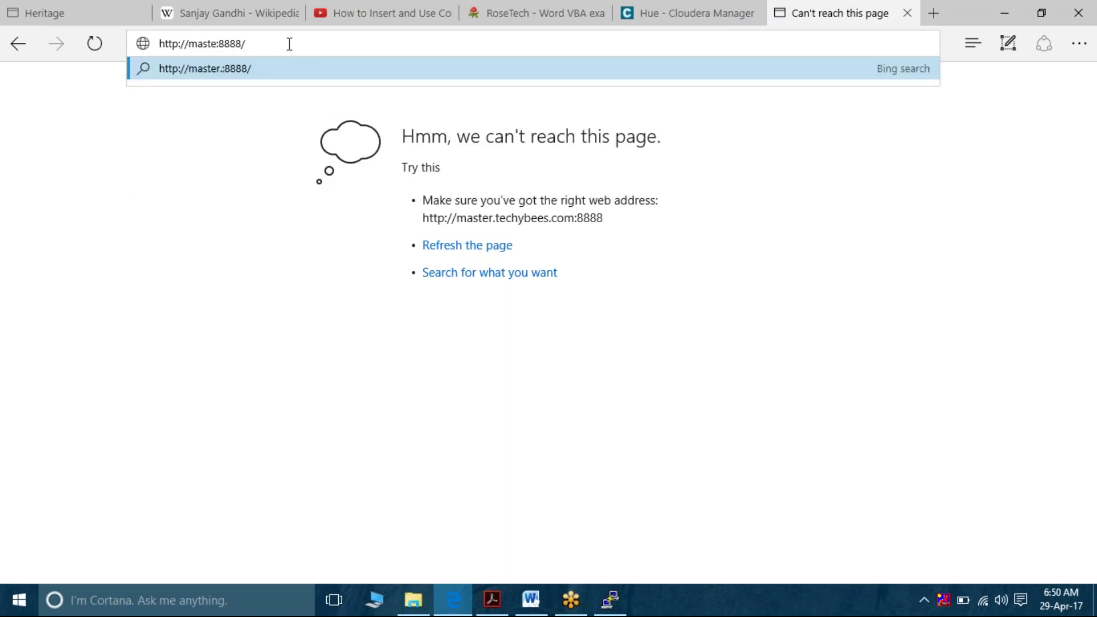
key(BackSpace)
key(BackSpace)
key(BackSpace)
key(BackSpace)
key(BackSpace)
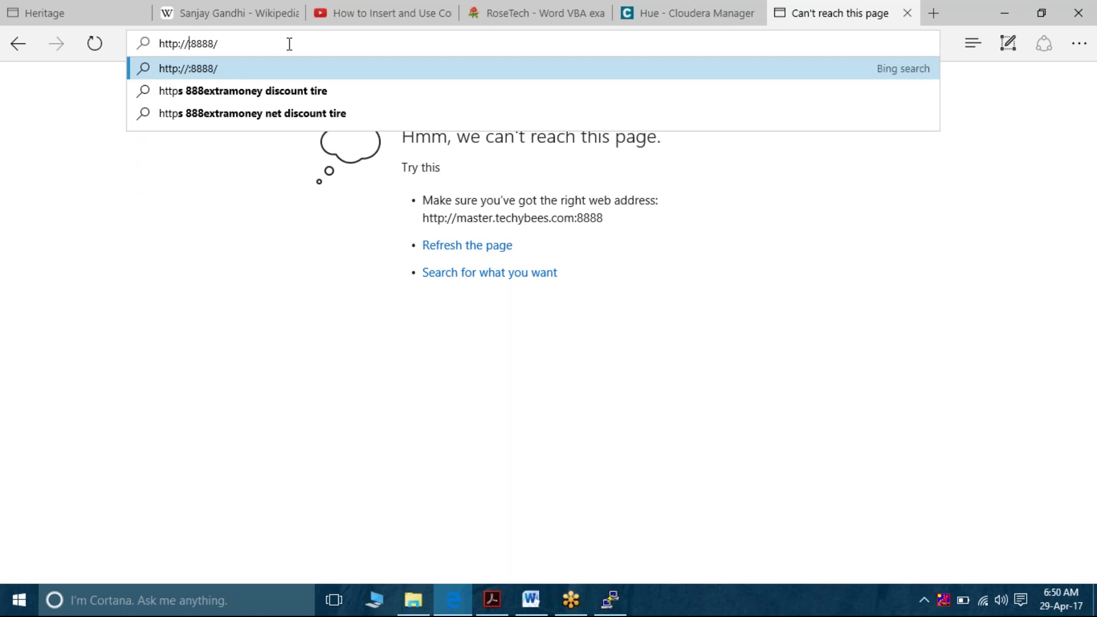
text(192.168)
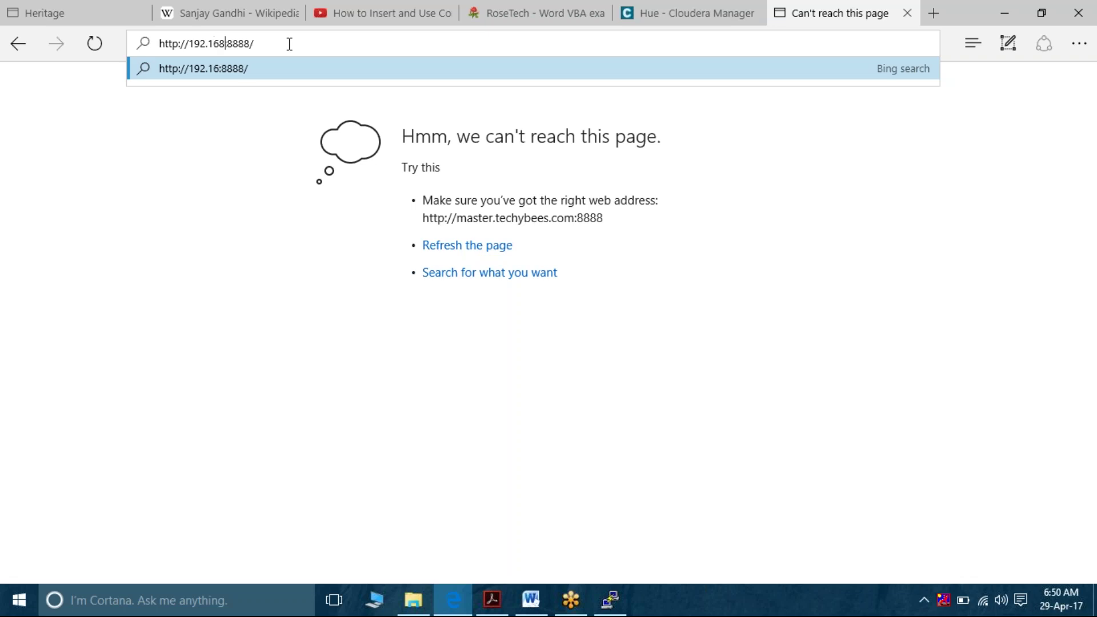
text(.159.40)
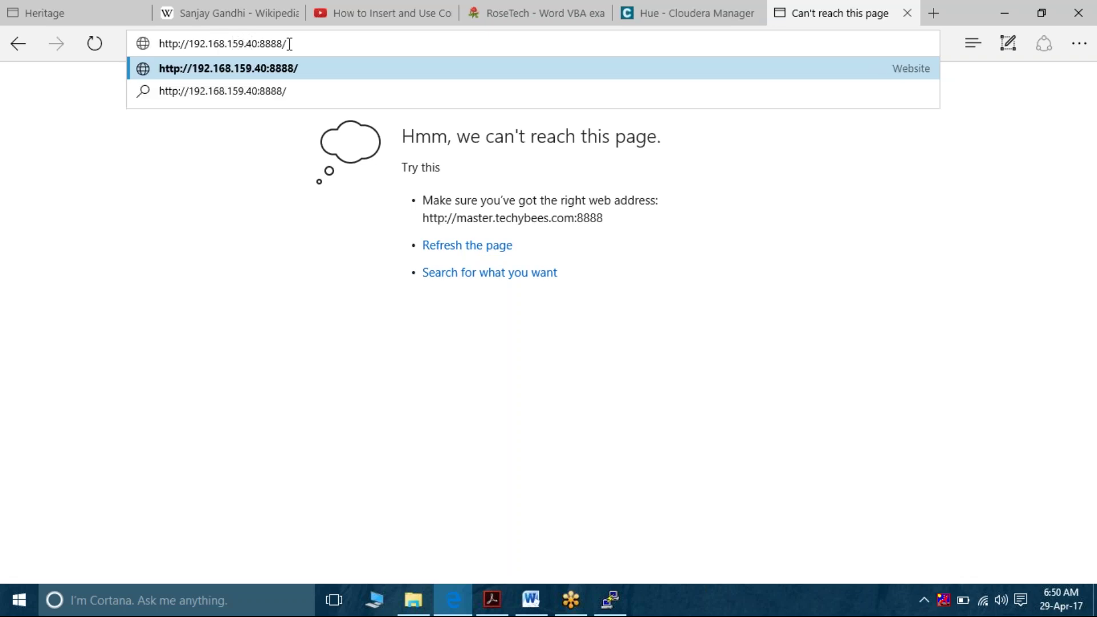
key(Return)
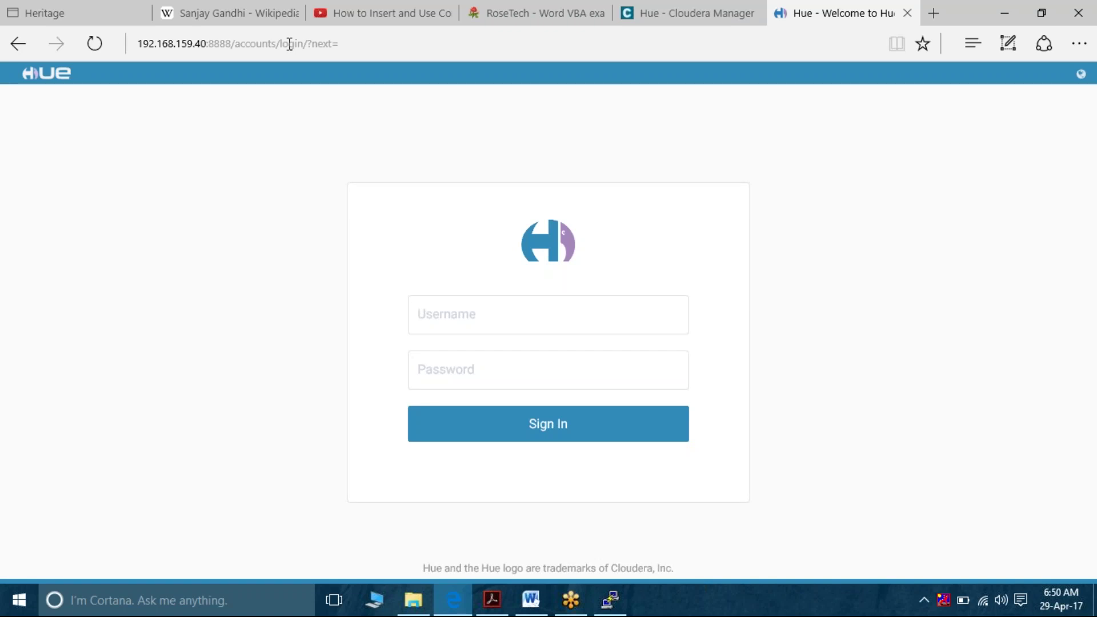
Sign in to Hue with the administrator username and password, declining to save the password
key(Tab)
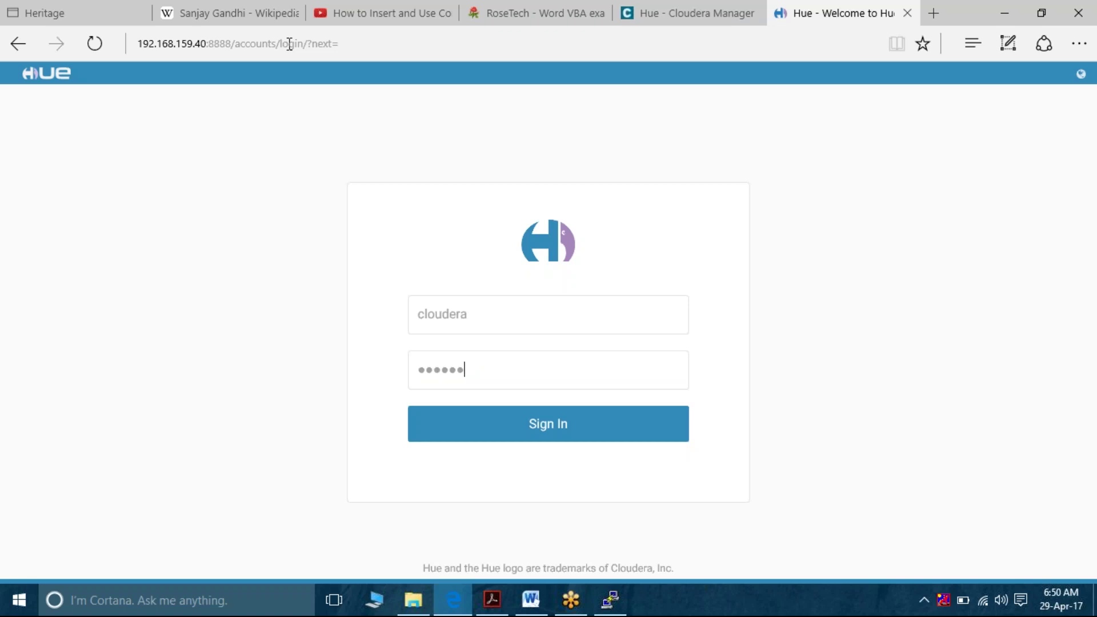
key(Return)
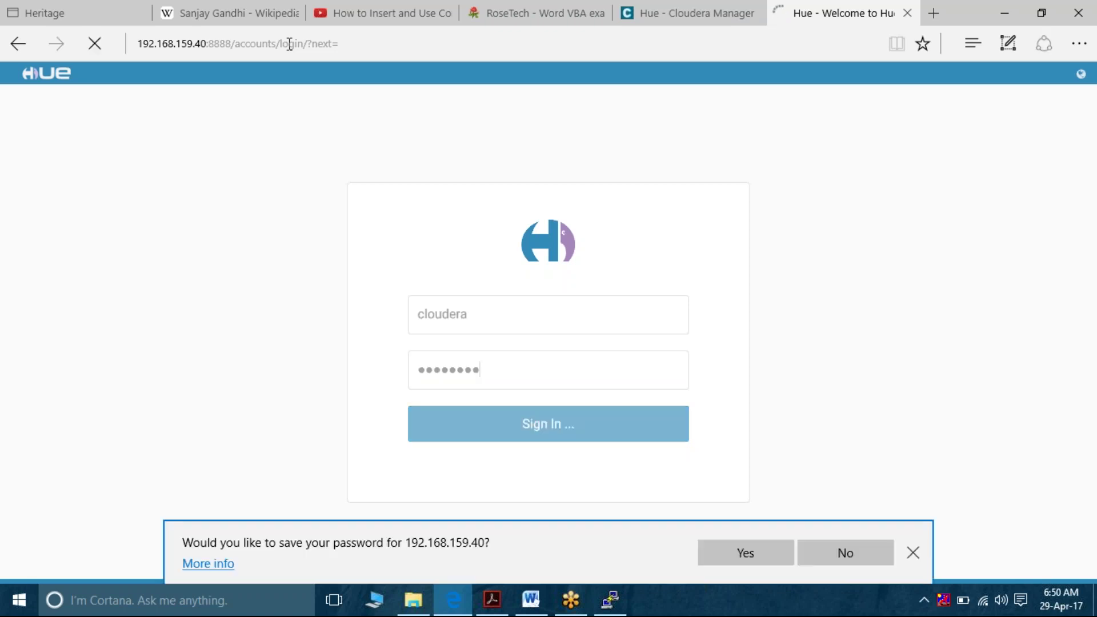
click(913, 552)
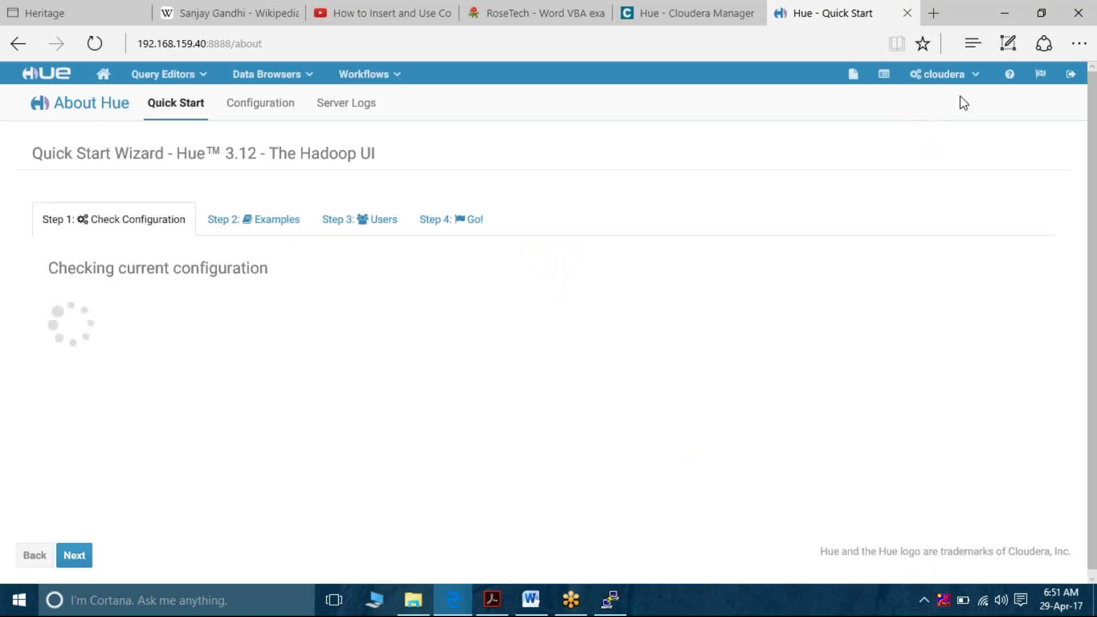
Go to Manage Users from the user menu and start adding a new Hue user
click(972, 73)
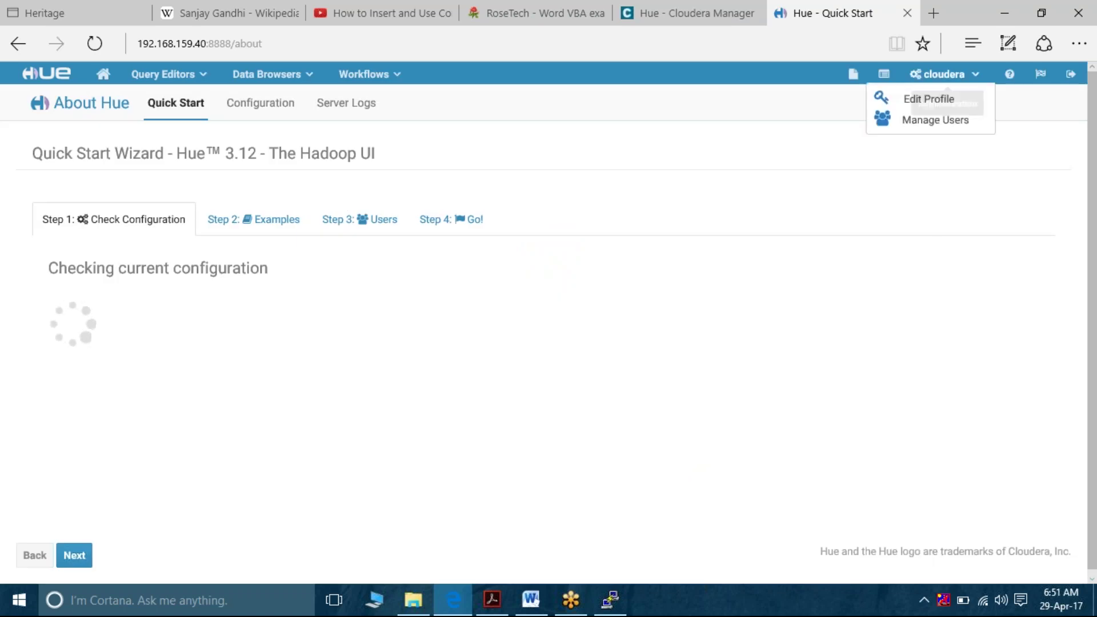
click(946, 123)
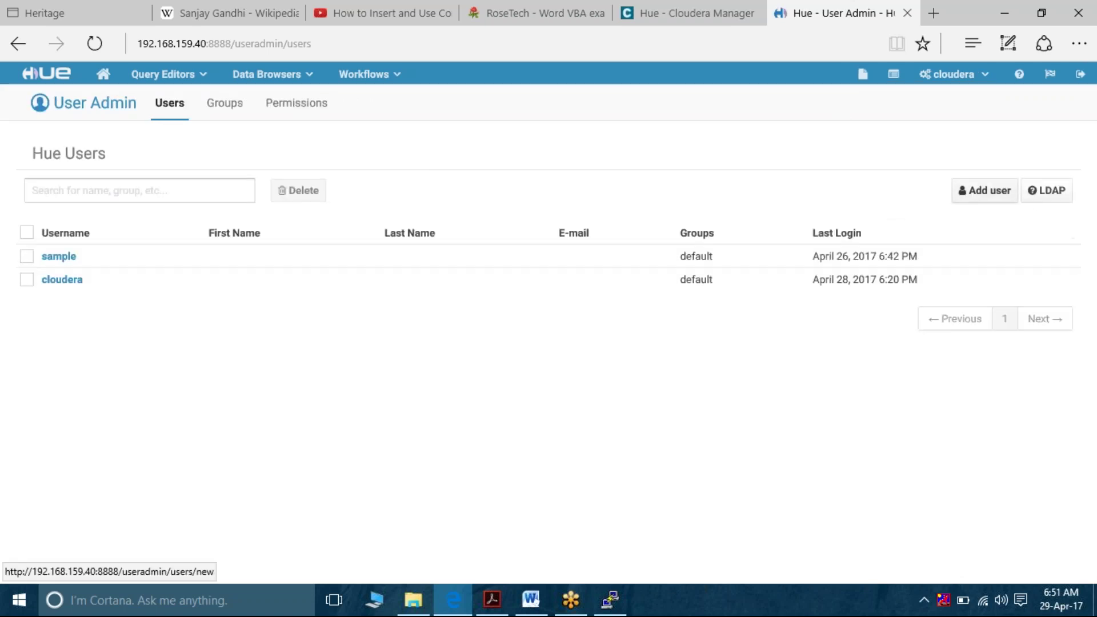
click(975, 194)
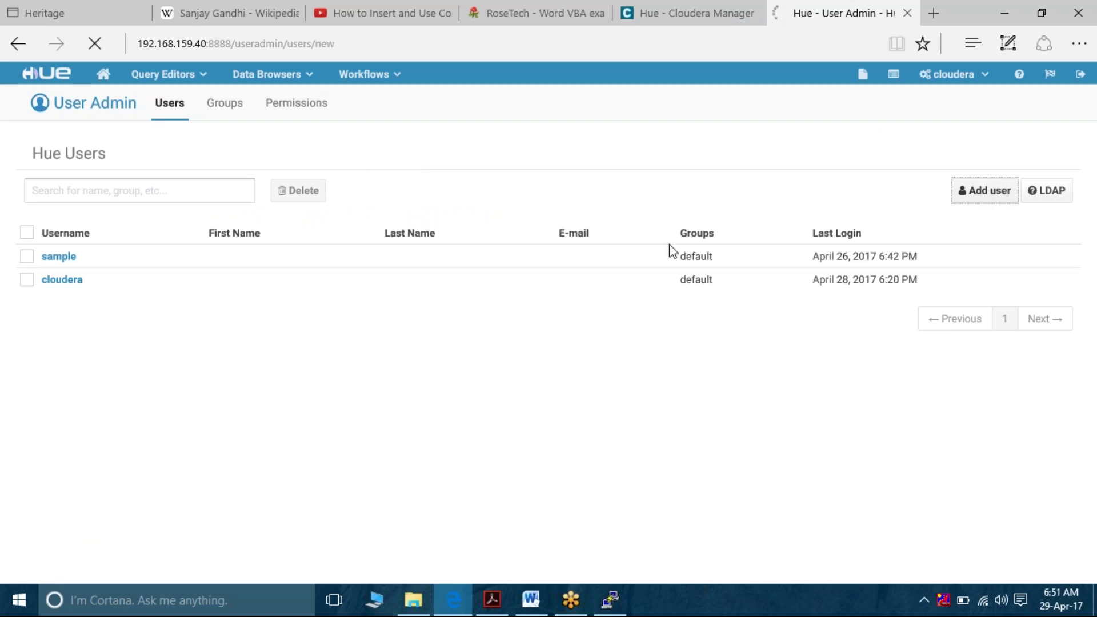
Enter a demo username and password, advance to Step 3: Advanced, then open the query editors list
click(992, 200)
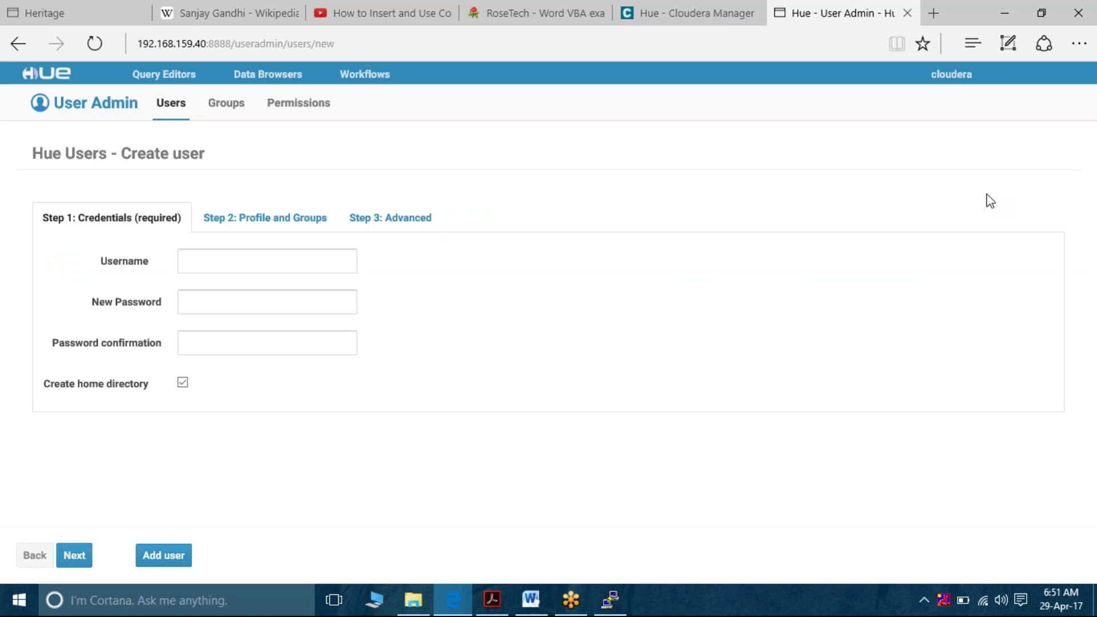
click(300, 258)
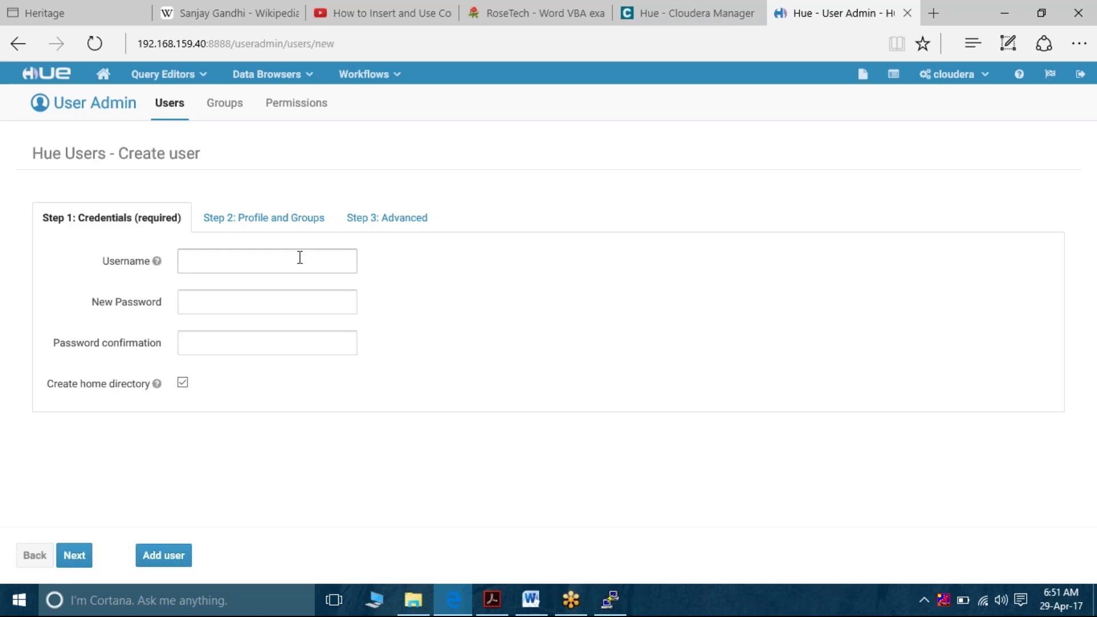
text(demouser)
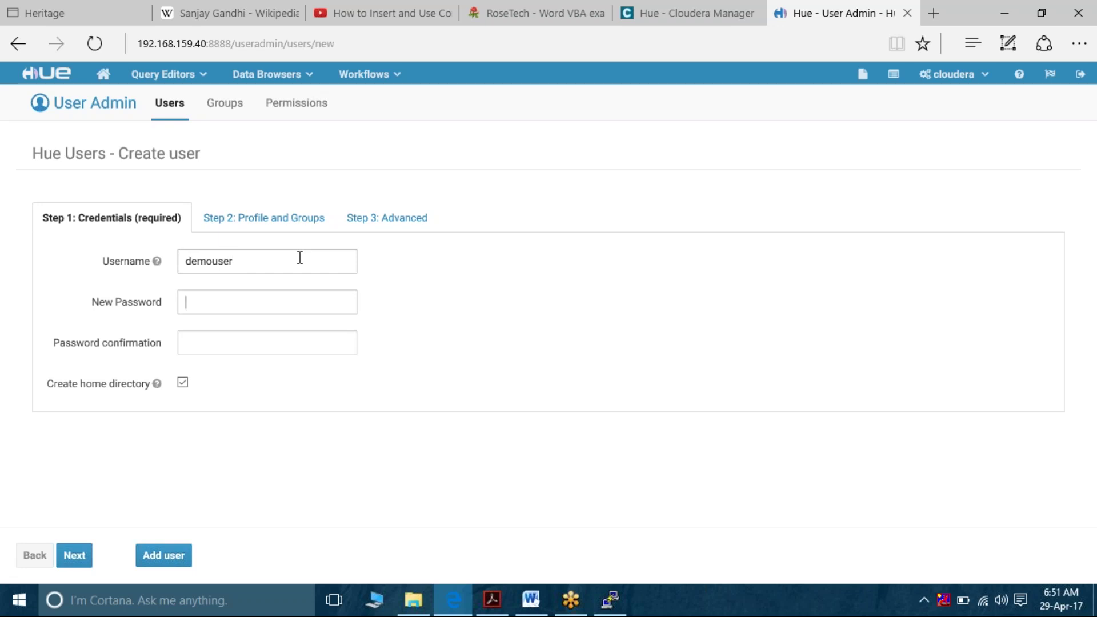
key(Tab)
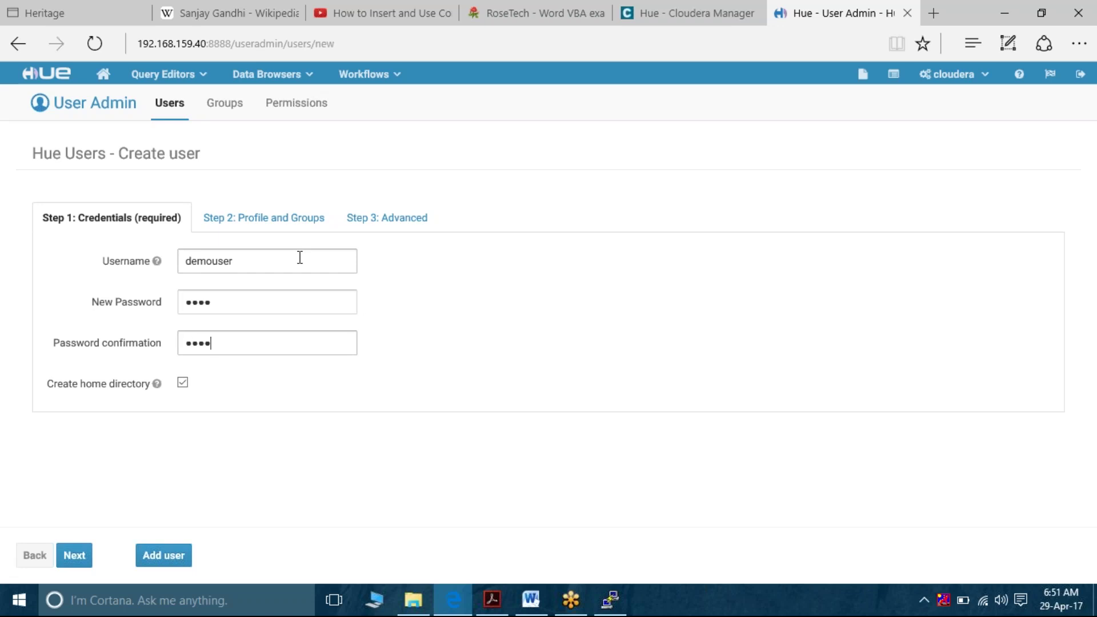
click(76, 559)
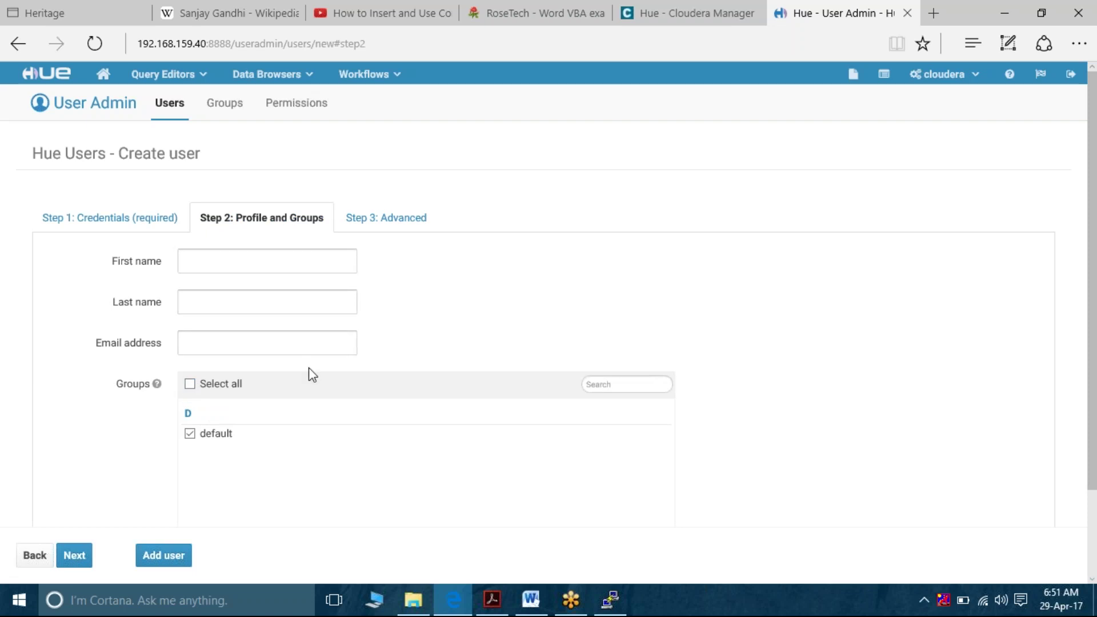
click(74, 555)
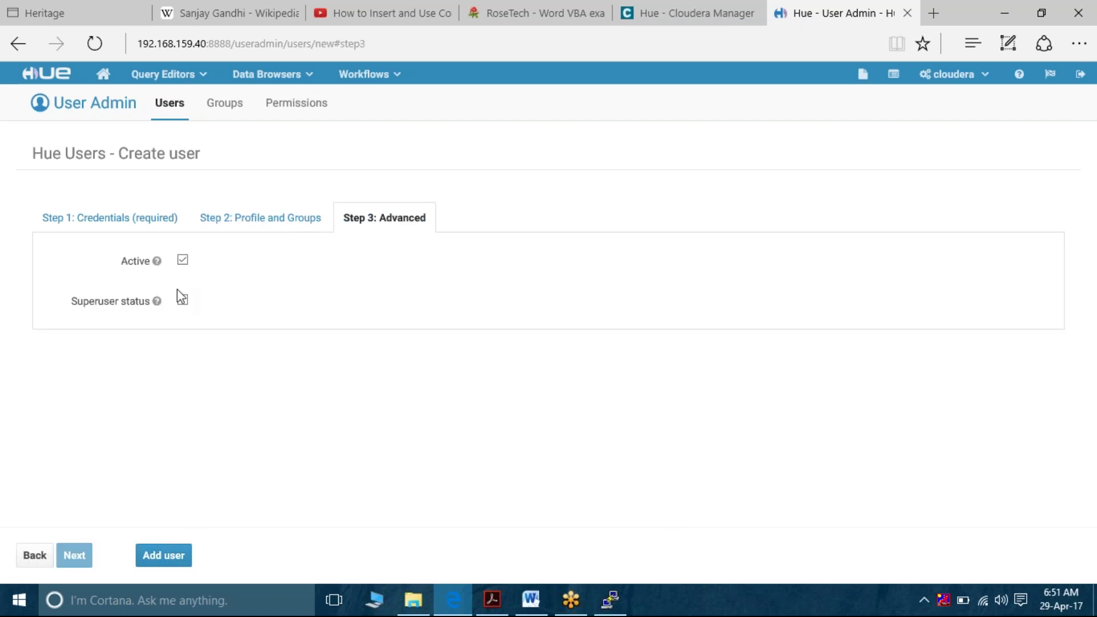
mouse_move(156, 301)
click(204, 78)
Return to Cloudera Manager and open the Users list from Administration
click(730, 16)
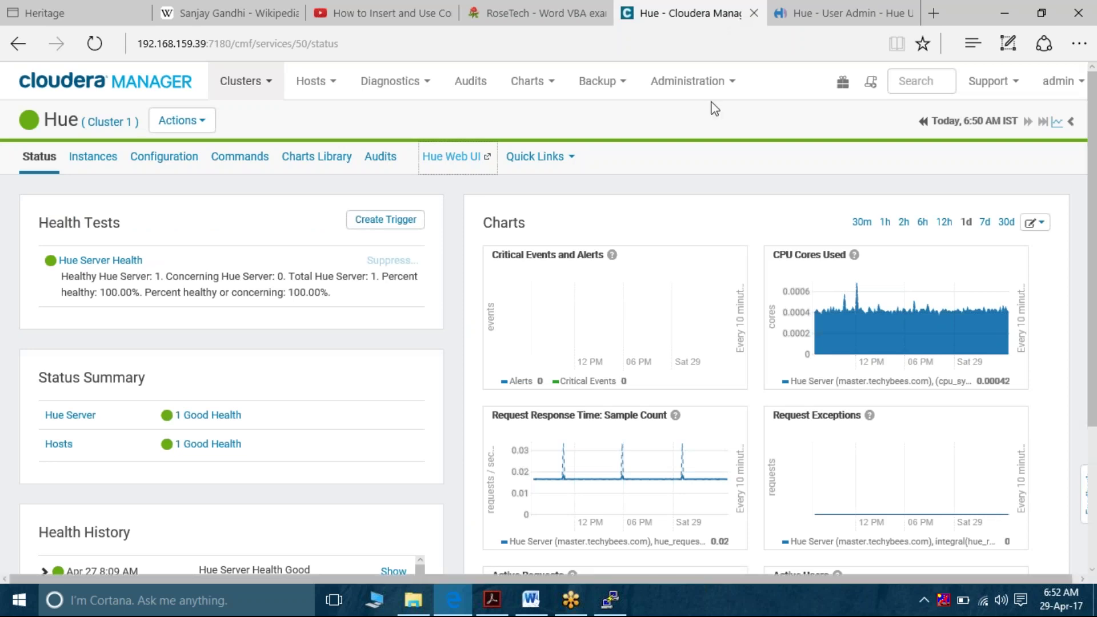
click(692, 80)
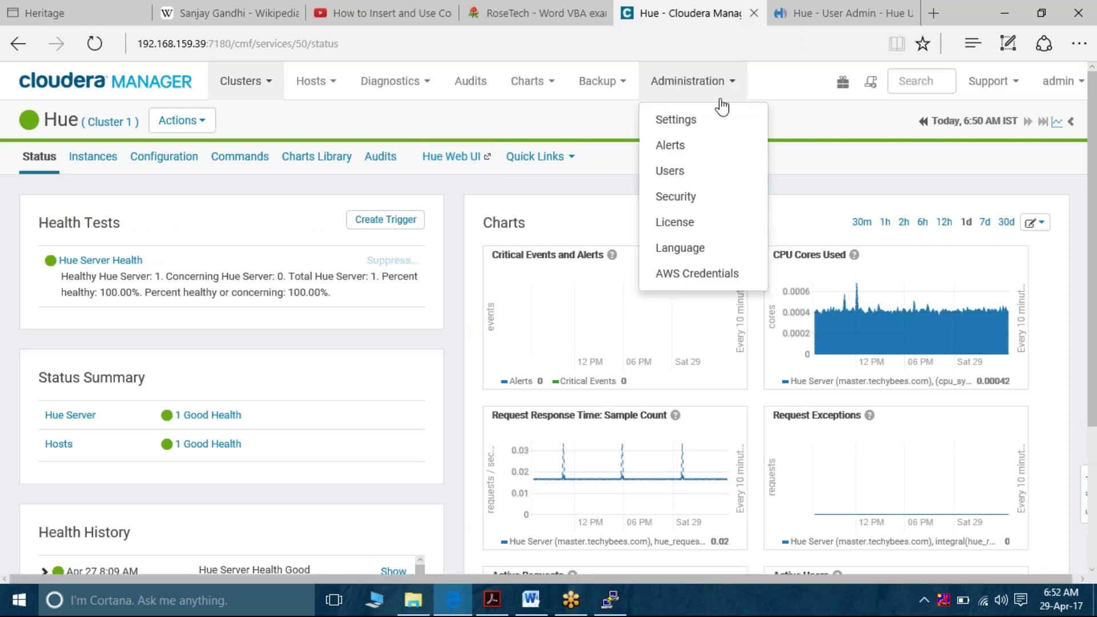
click(686, 170)
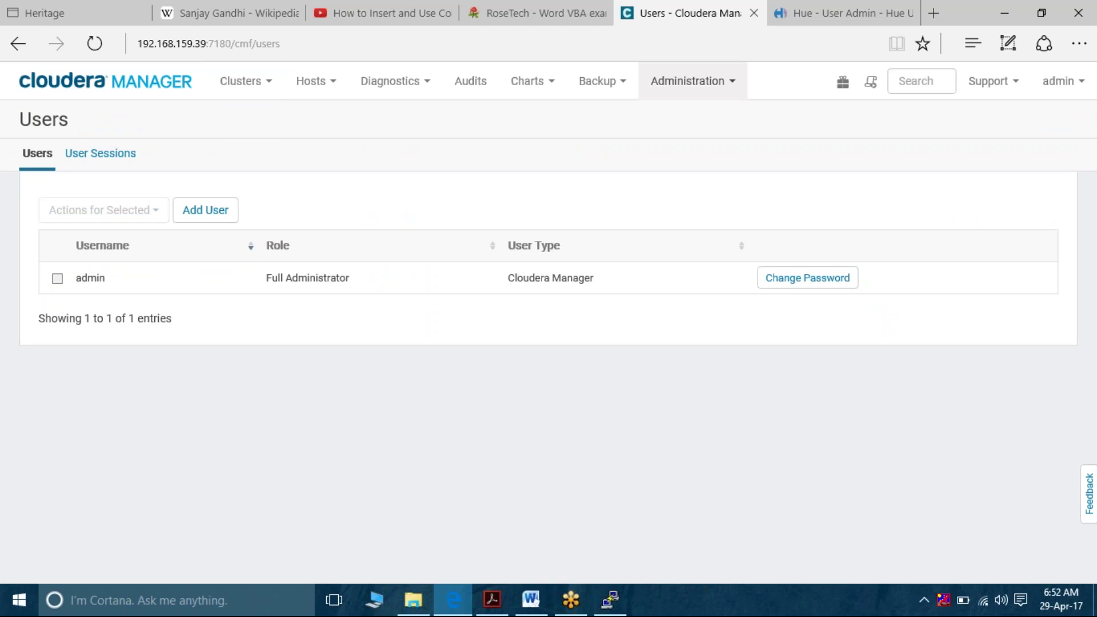
Add a new user with username and matching password, keeping the Read-Only role
click(196, 220)
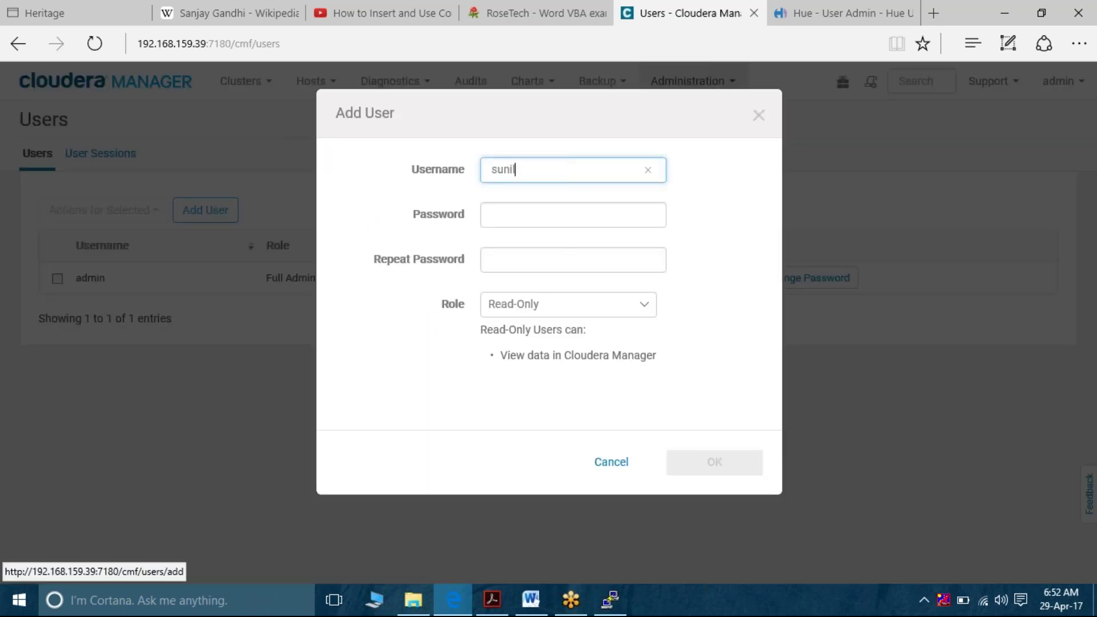
key(Tab)
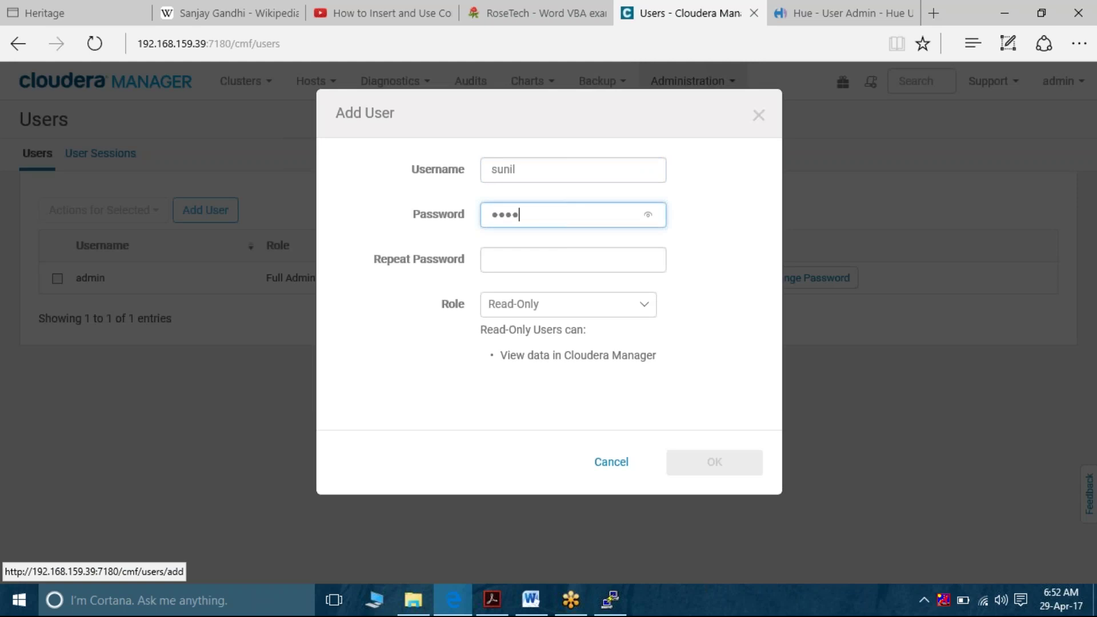
key(Tab)
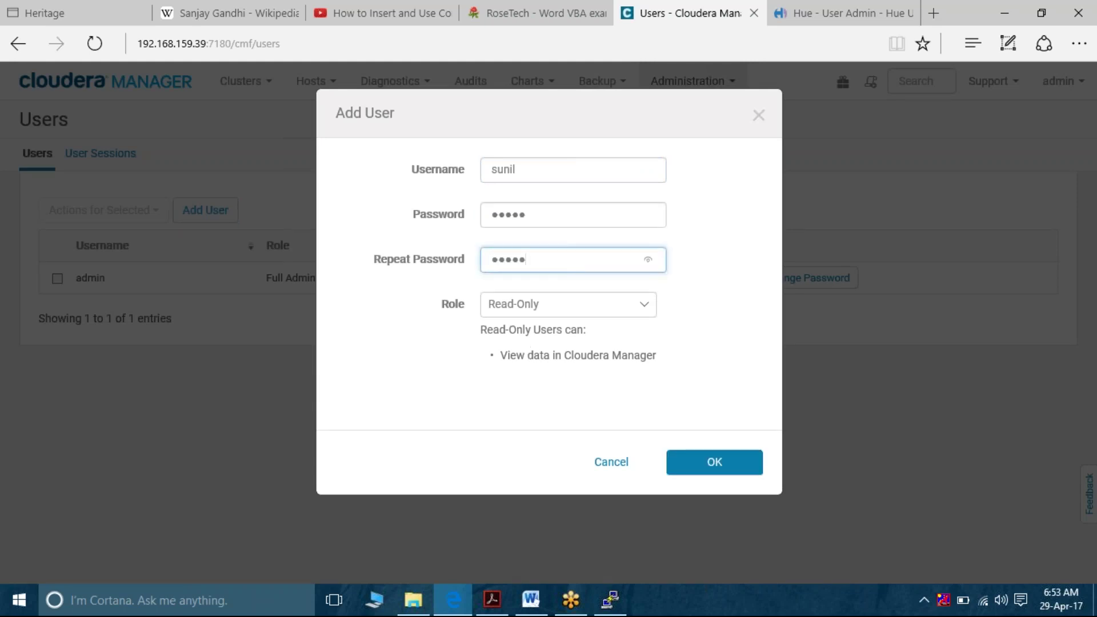
click(641, 309)
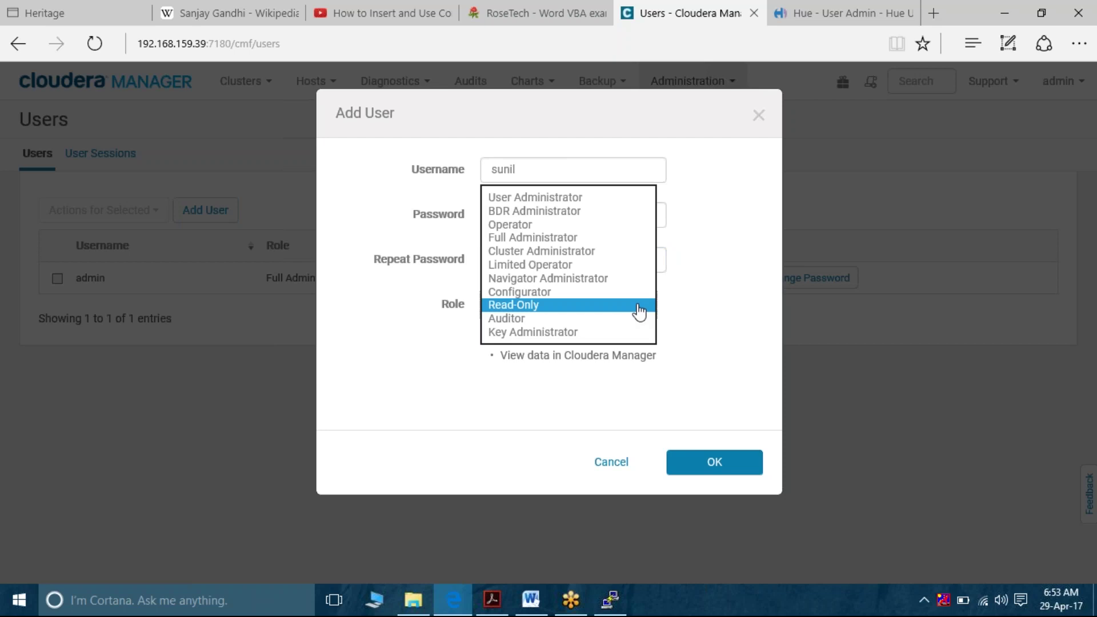
click(638, 308)
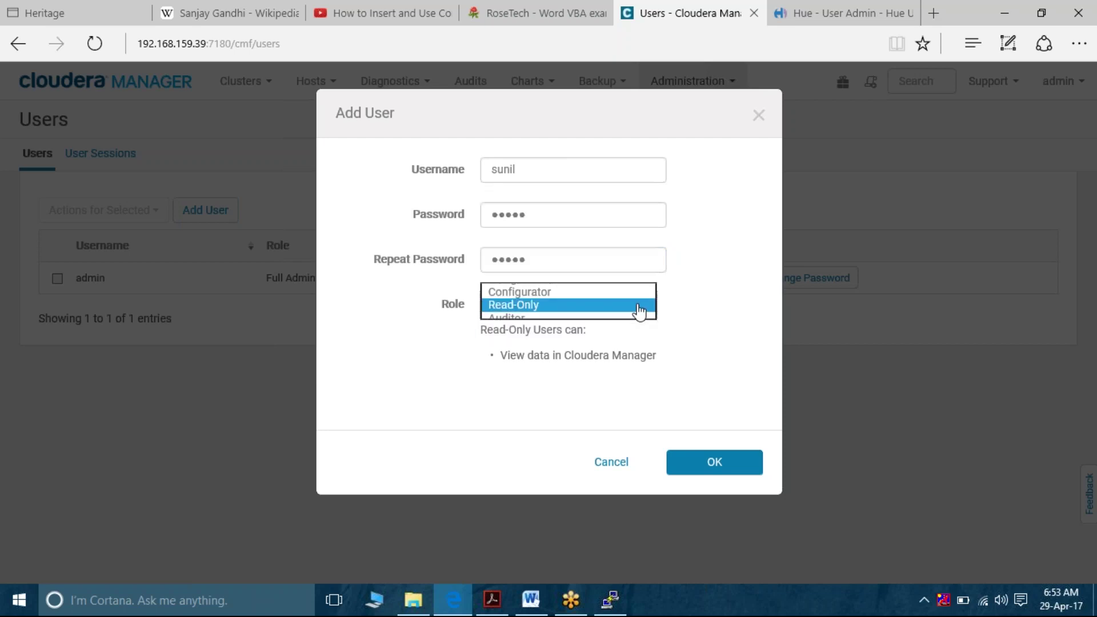
click(703, 460)
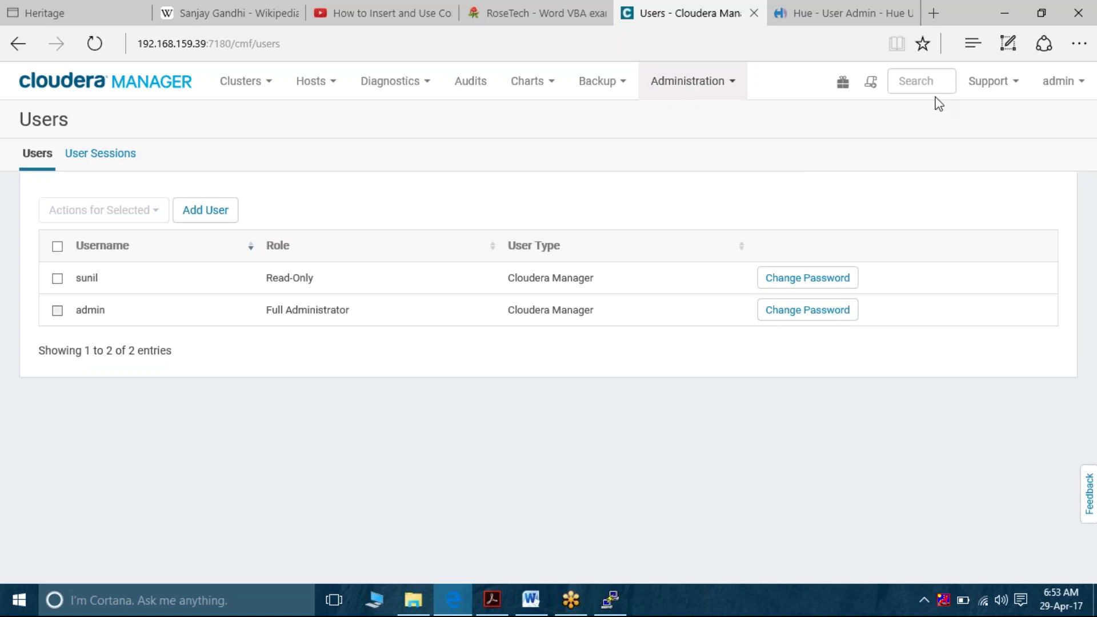
Log out of admin, log in as the new Read-Only user, and dismiss the save-password bar
click(1079, 89)
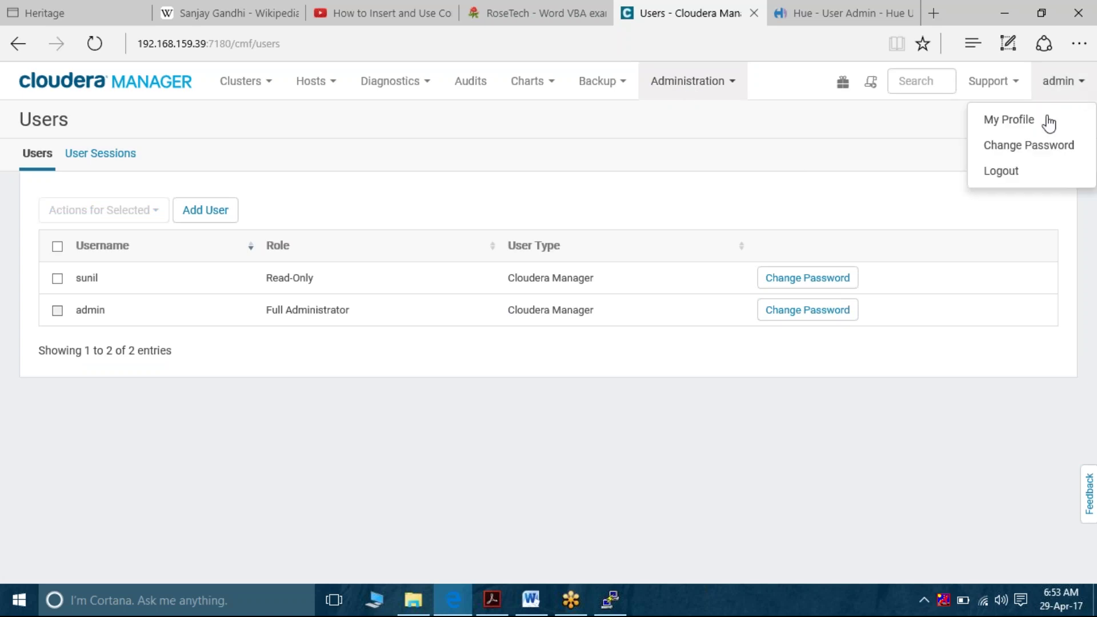
click(1024, 171)
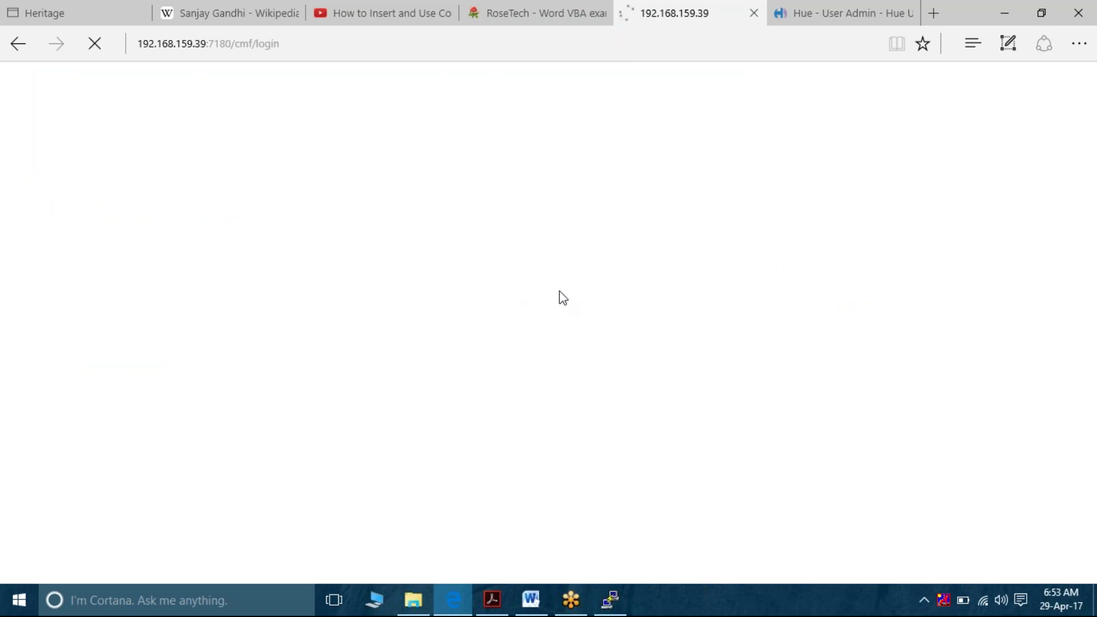
click(559, 257)
key(Tab)
key(Return)
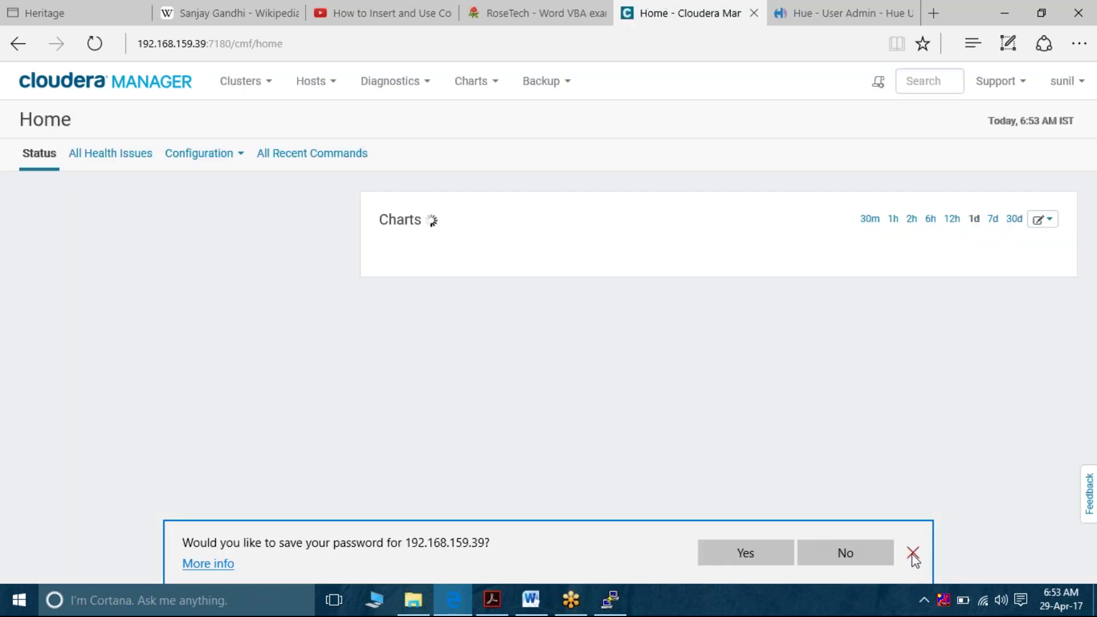
click(912, 556)
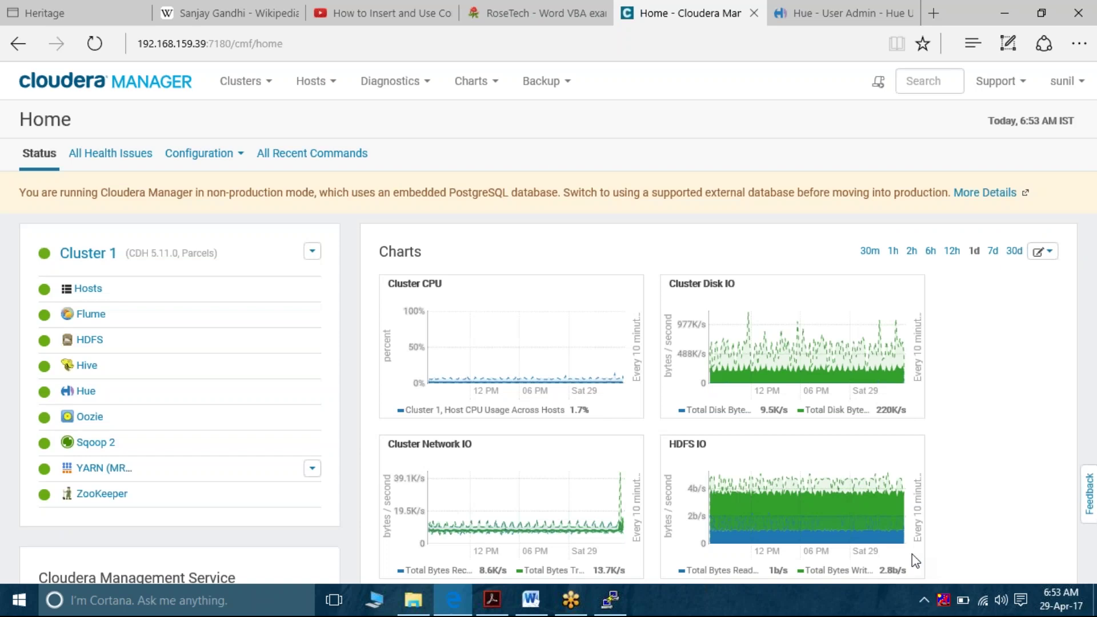
Open the HDFS Configuration tab and scroll through its read-only settings
click(95, 344)
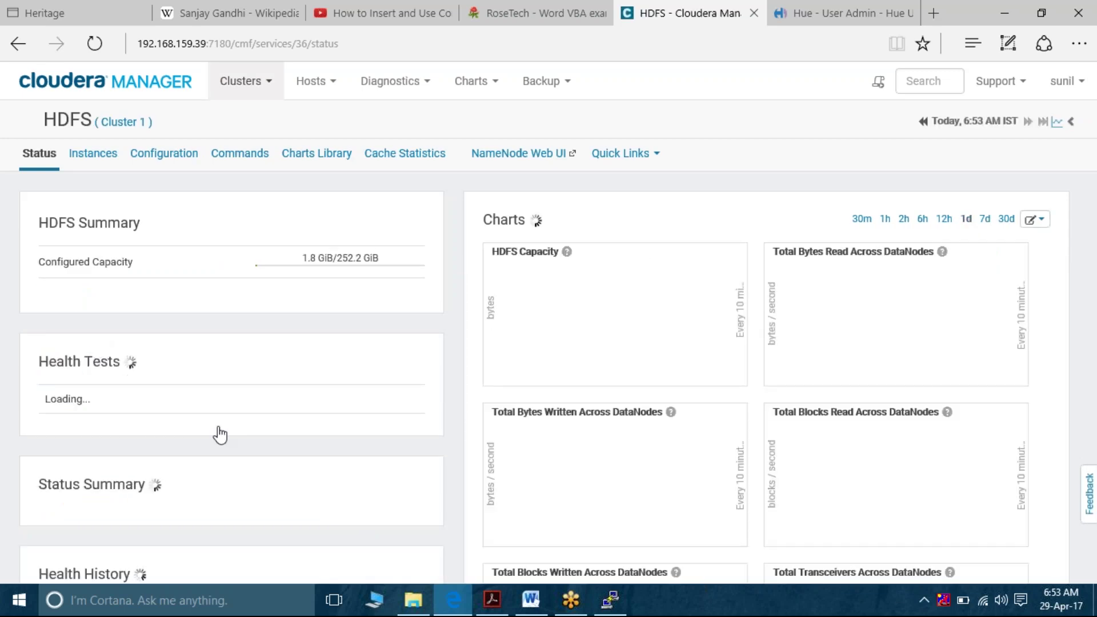
click(172, 169)
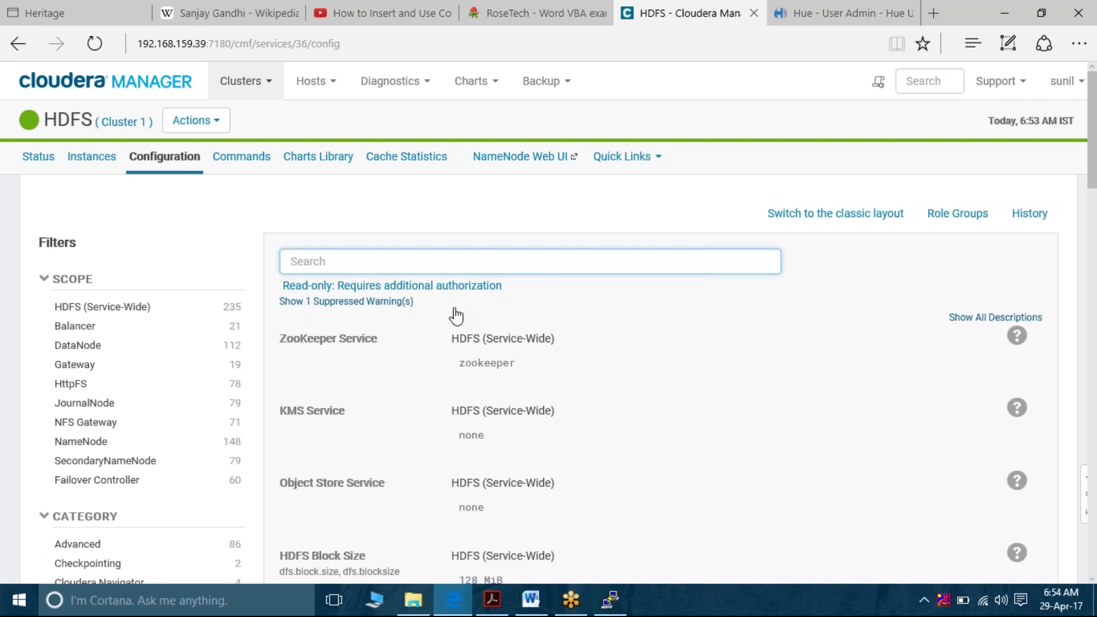
scroll(455, 315, down, 4)
scroll(544, 323, down, 2)
scroll(544, 323, up, 6)
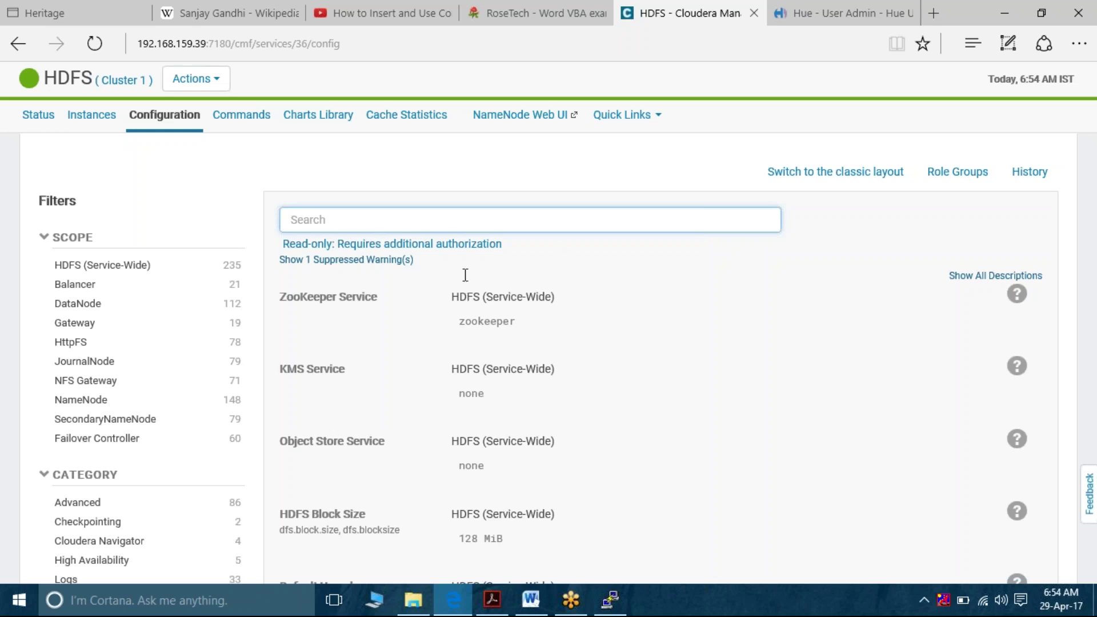
scroll(944, 244, up, 1)
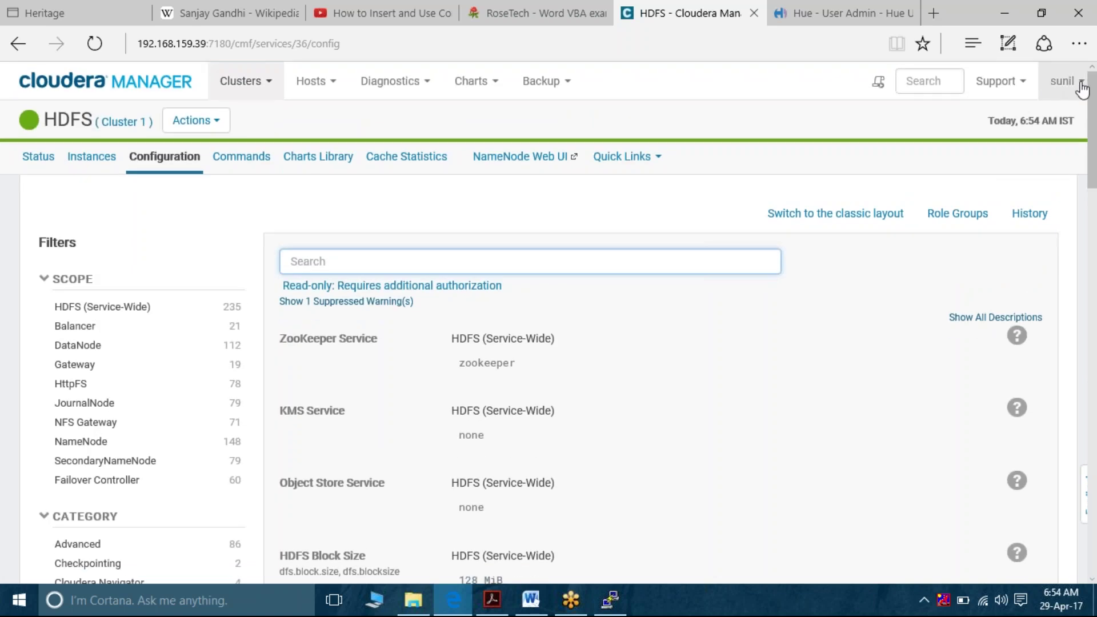
click(1082, 89)
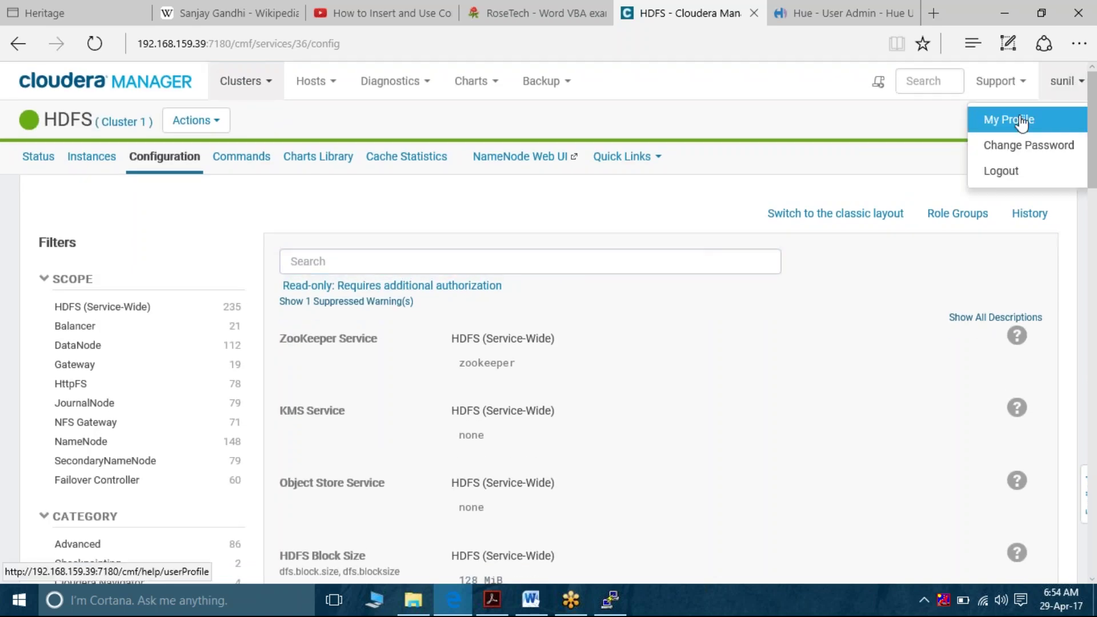
click(1023, 122)
double_click(506, 214)
double_click(520, 214)
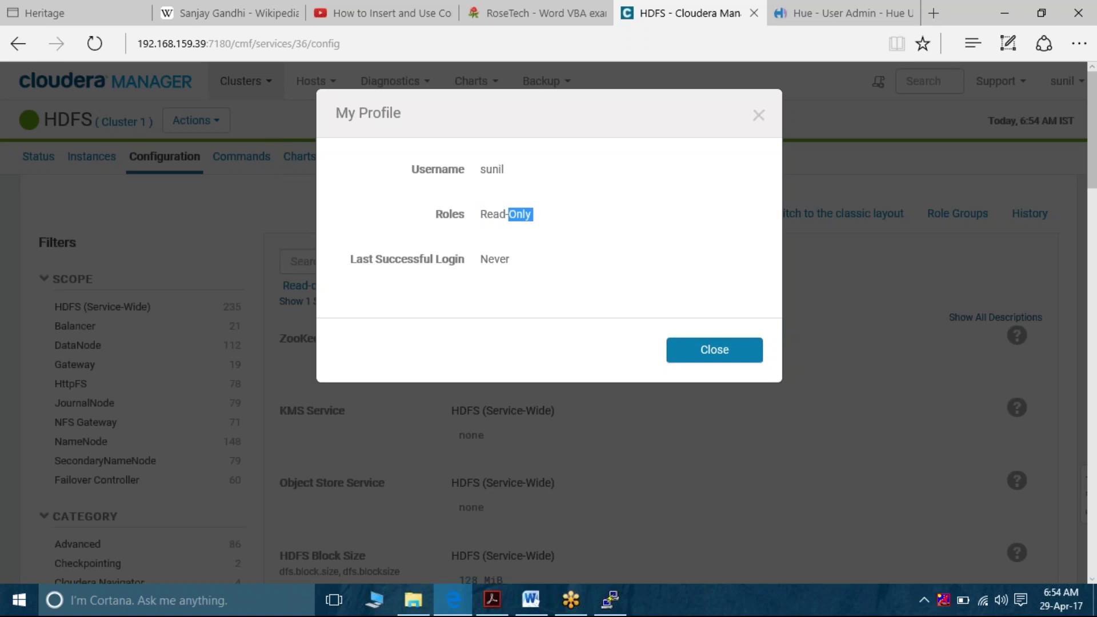
double_click(492, 214)
click(489, 253)
double_click(488, 252)
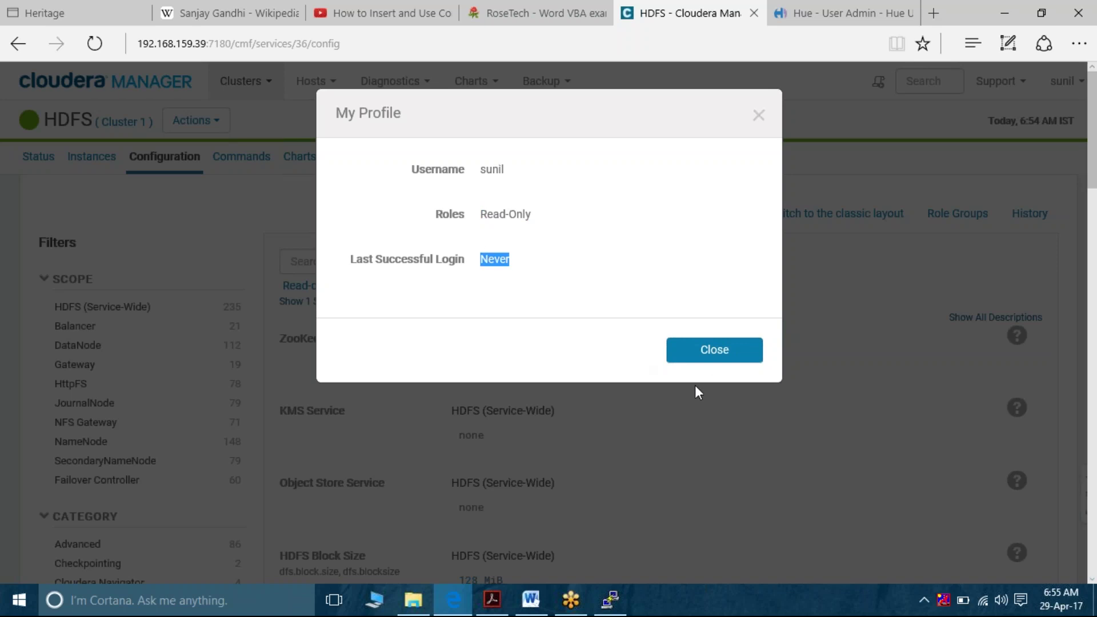
click(714, 350)
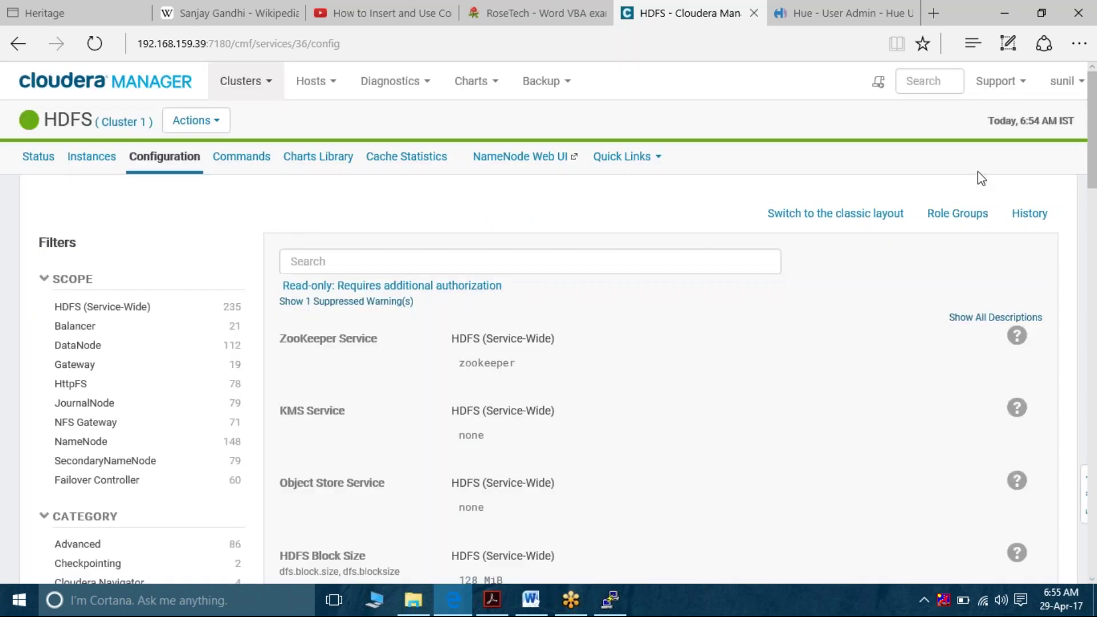
click(1063, 83)
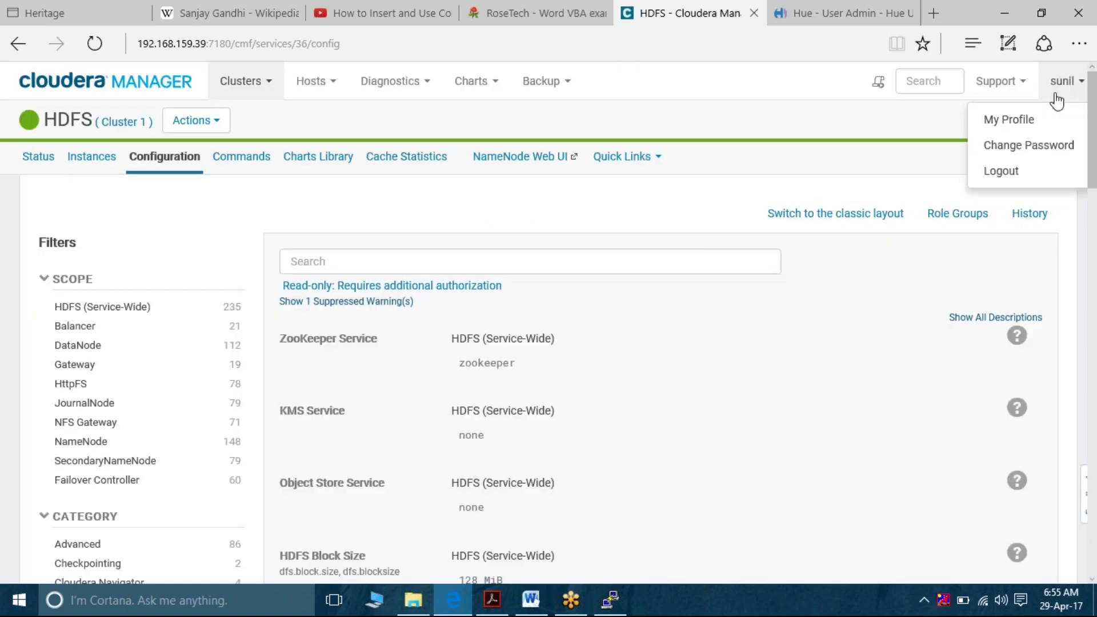
Log out of the Read-Only account and log back in as admin with its password
click(1012, 172)
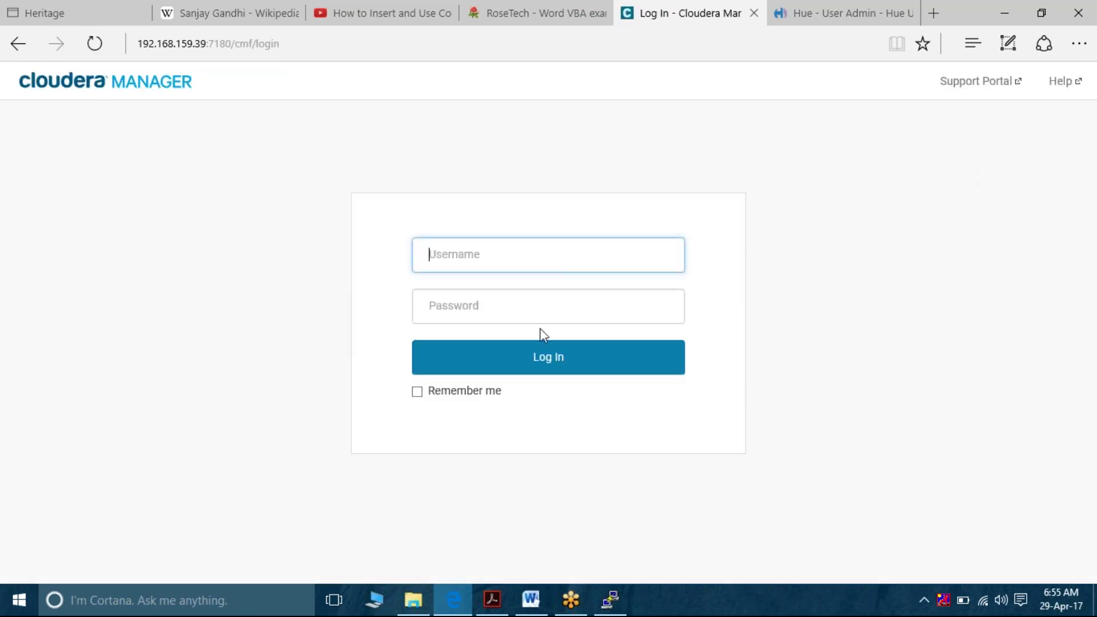
key(Tab)
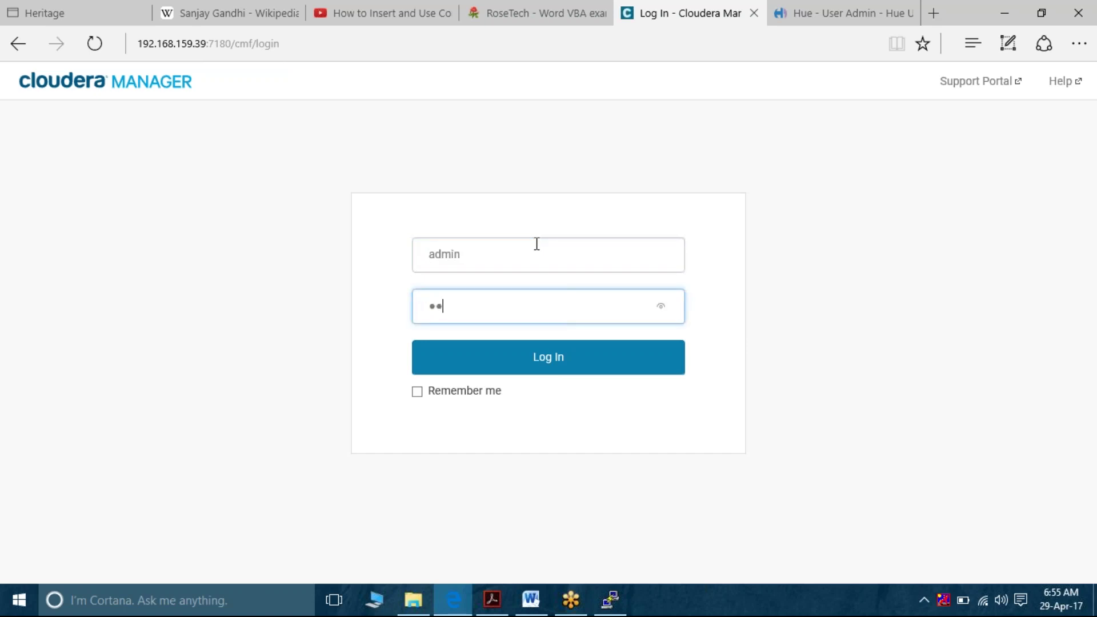
key(Return)
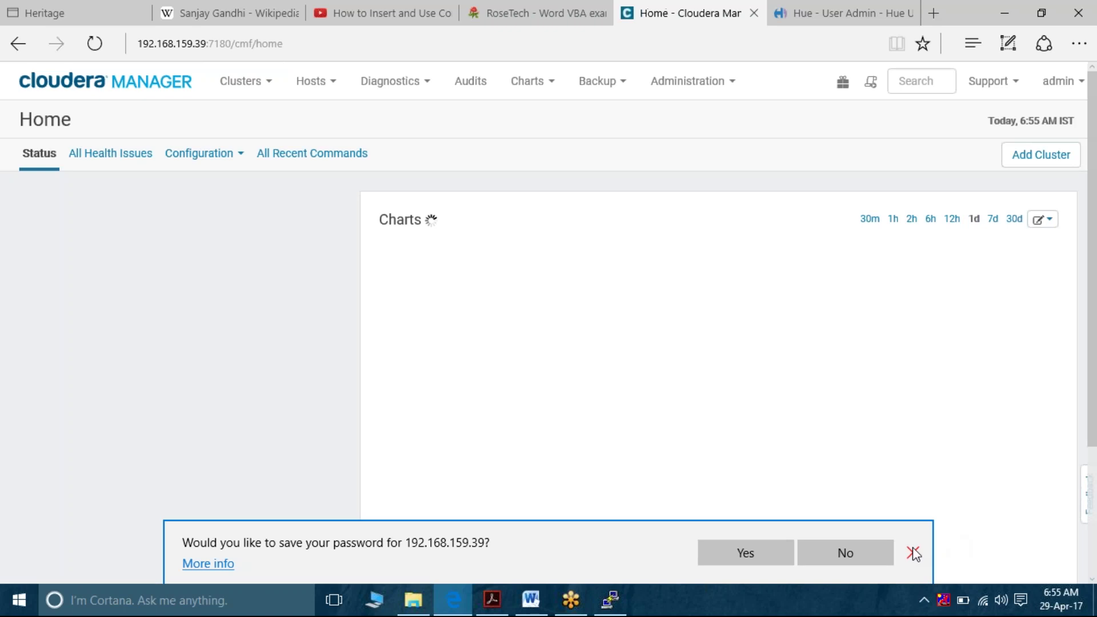
Dismiss the save-password bar, view the now-editable HDFS Configuration tab, and switch back to Word
click(913, 553)
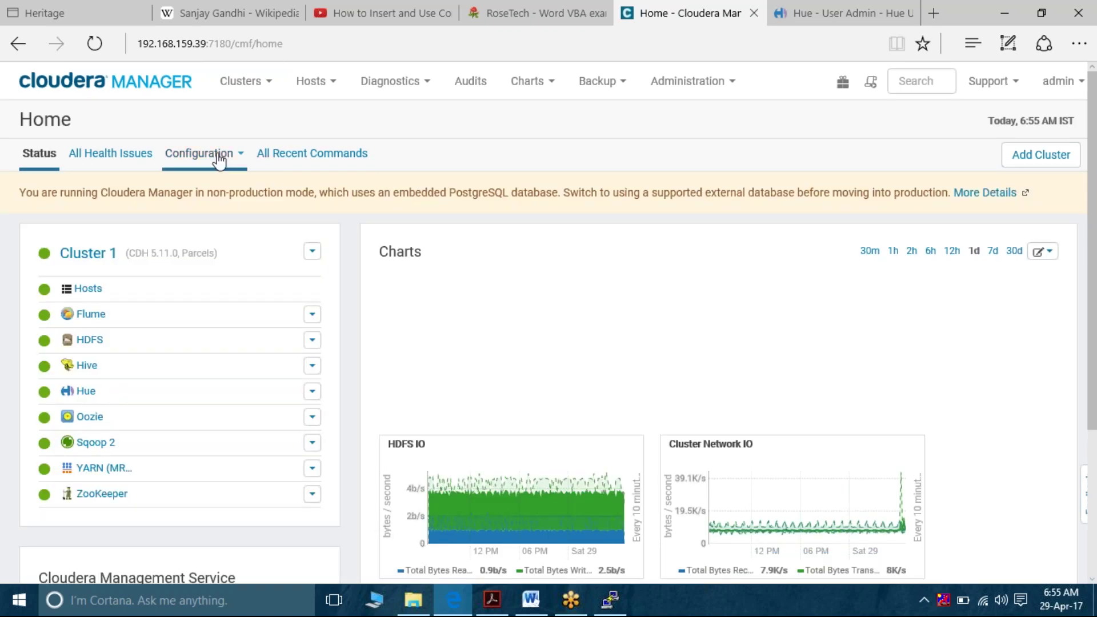
click(89, 341)
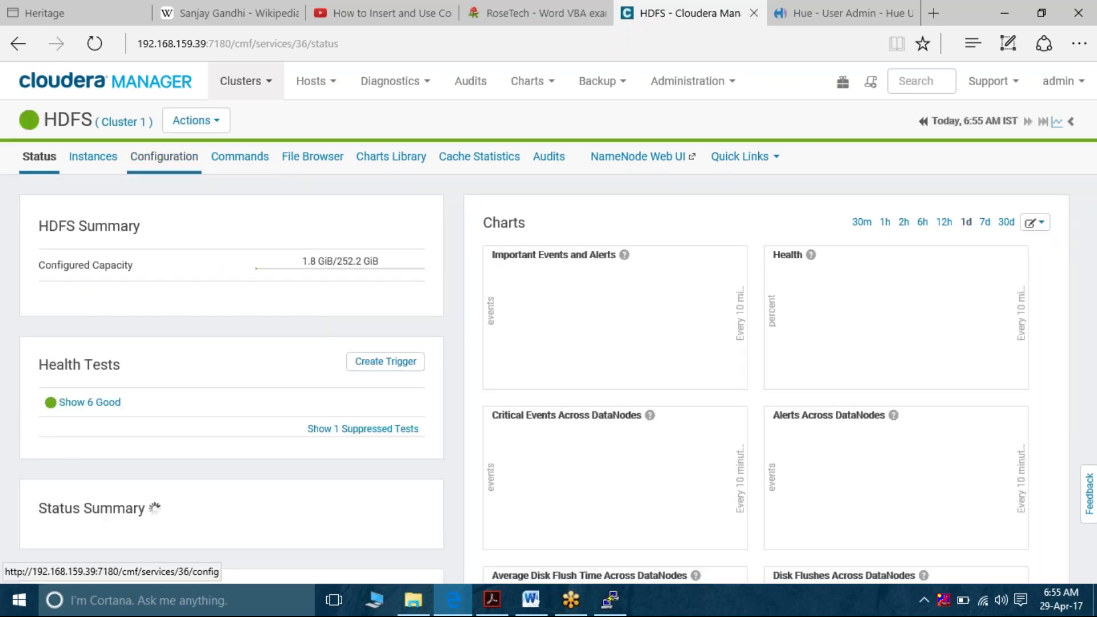
click(164, 156)
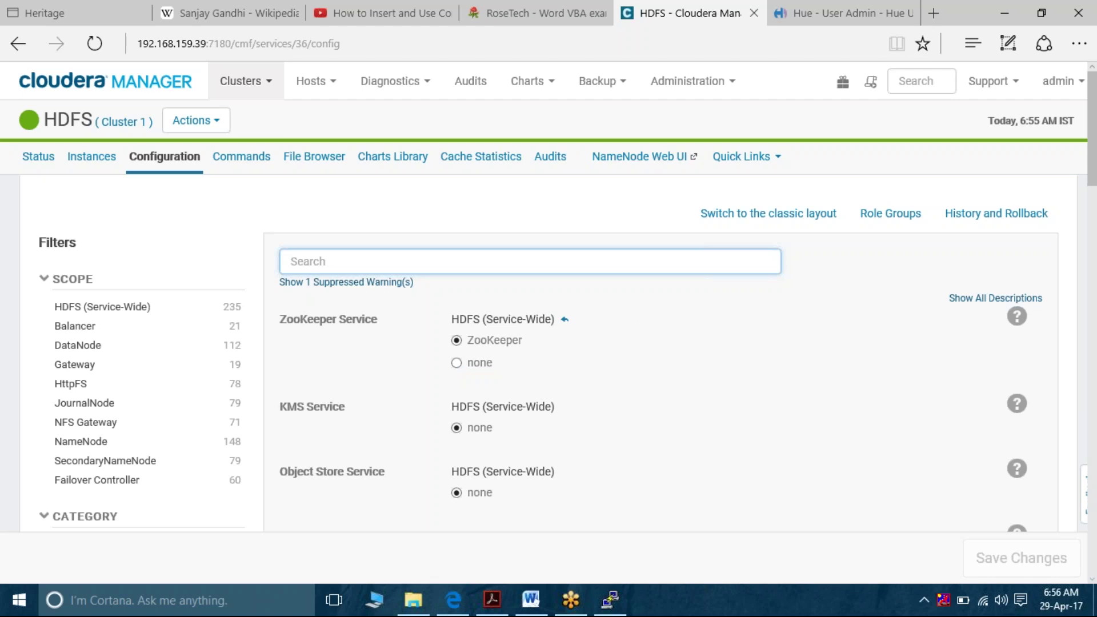
click(533, 603)
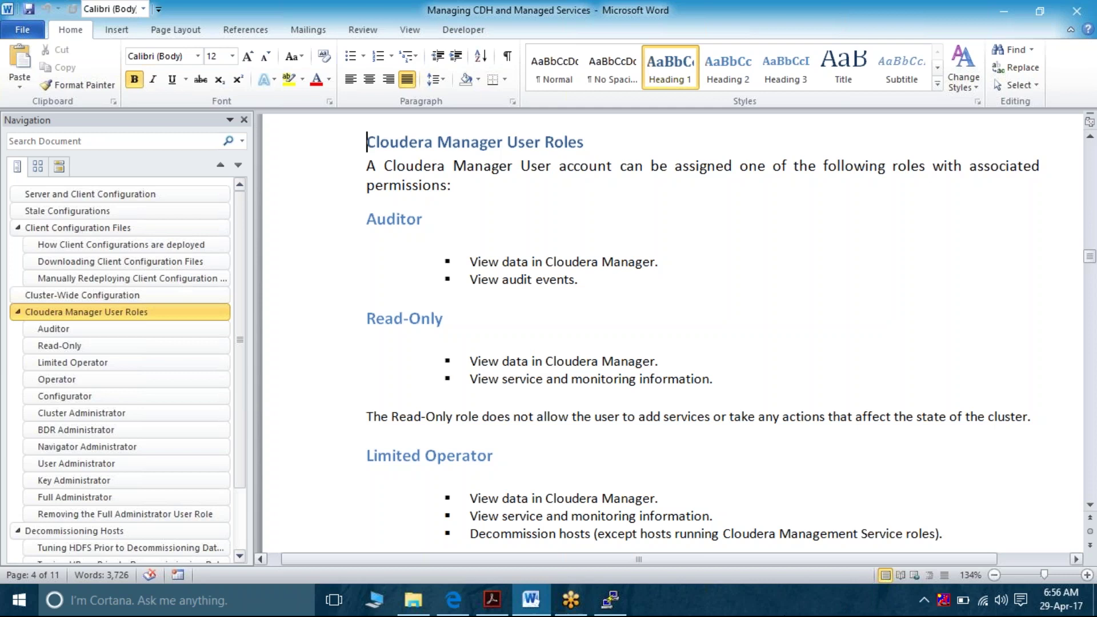
Use the Navigation pane to visit Read-Only, then Client Configuration Files (minimum role Configurator)
mouse_move(547, 607)
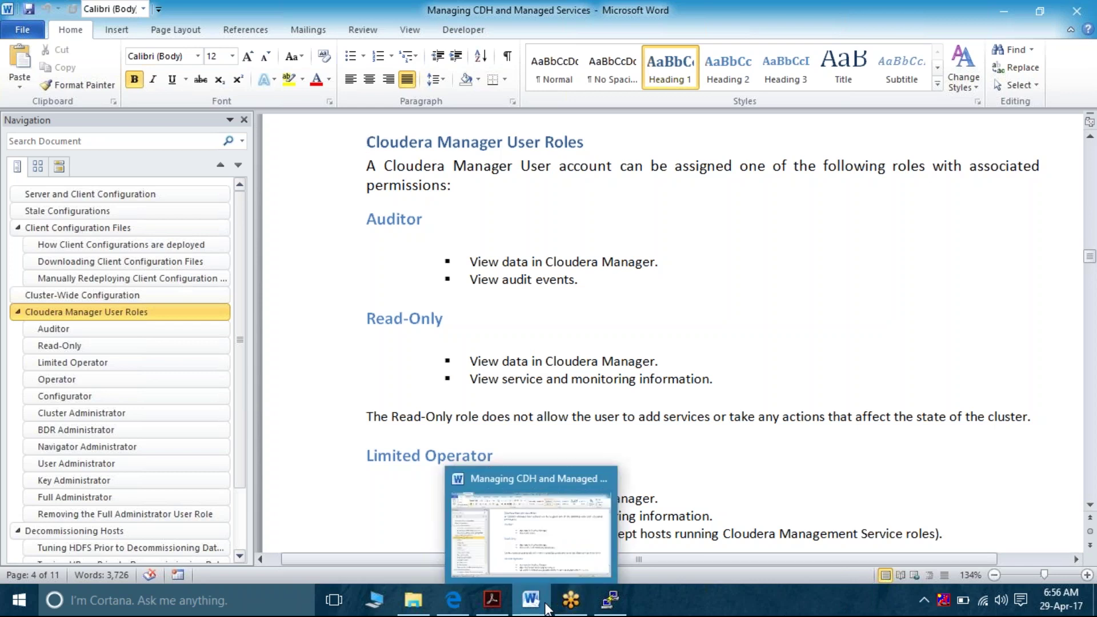
click(577, 319)
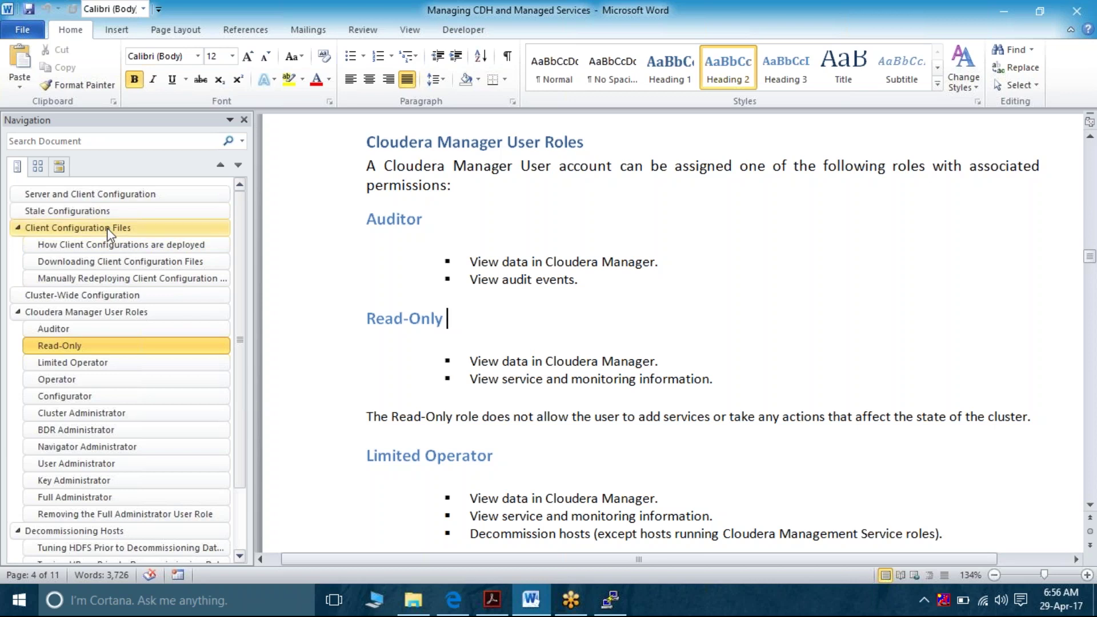
click(108, 228)
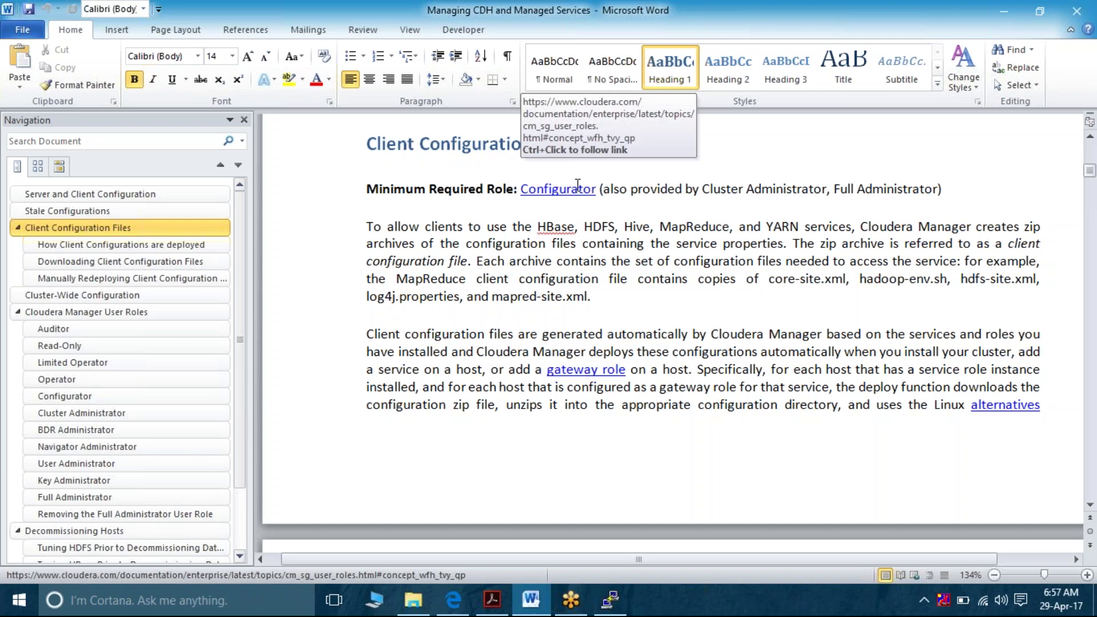
Scroll through the Word document to review the surrounding content
scroll(488, 347, up, 10)
scroll(488, 347, down, 1)
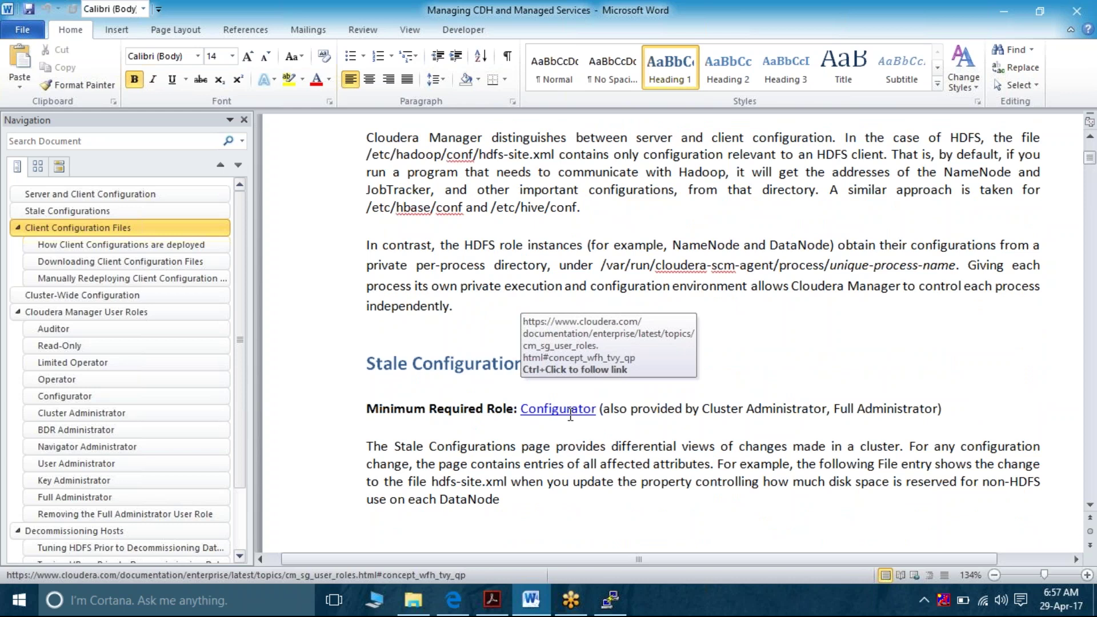
scroll(570, 416, down, 10)
scroll(571, 416, down, 6)
scroll(570, 415, down, 3)
scroll(570, 415, down, 1)
scroll(570, 414, down, 2)
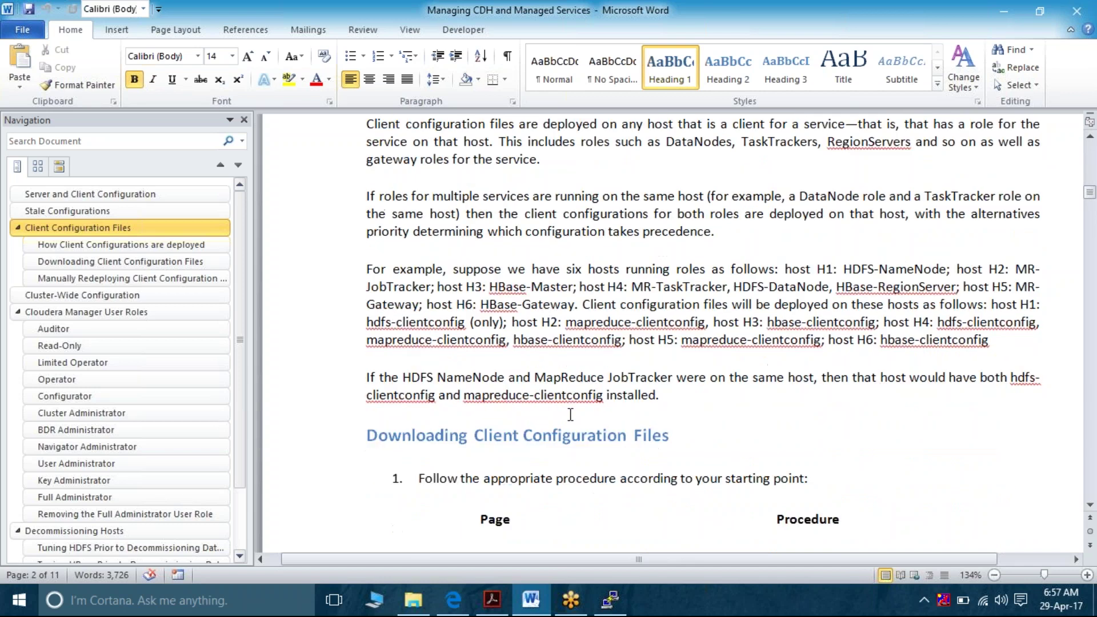
scroll(570, 414, up, 15)
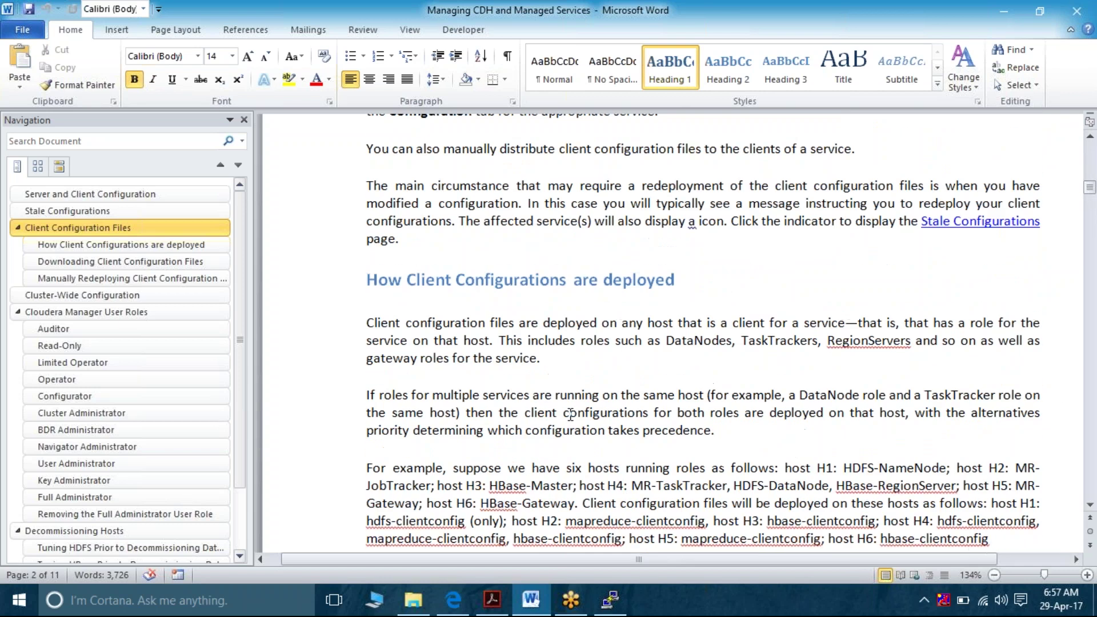
scroll(570, 415, up, 5)
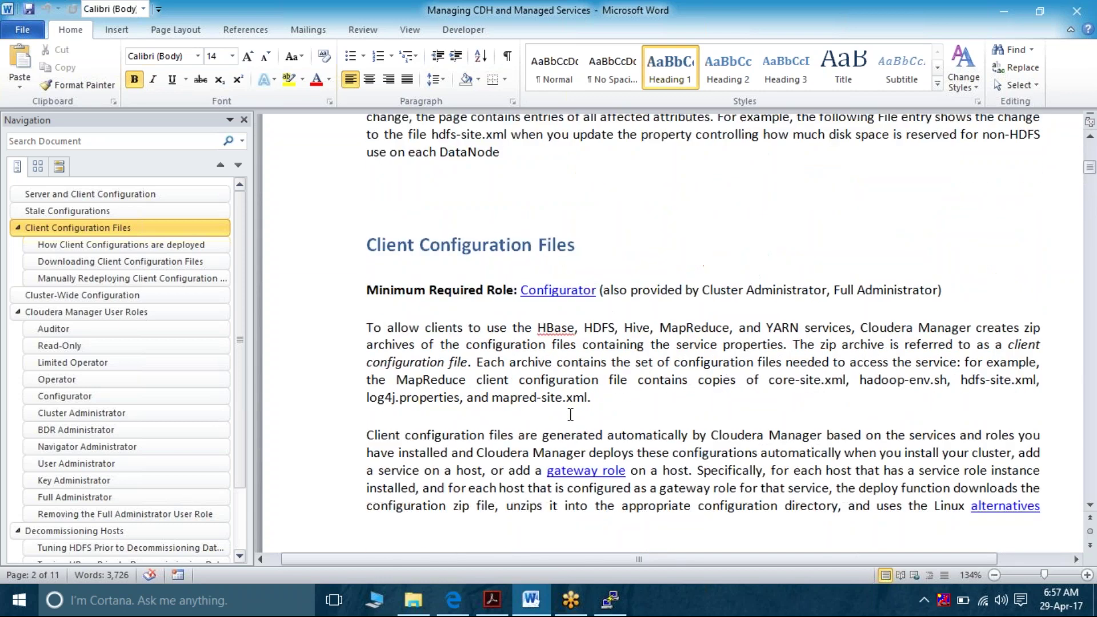
Peek at Cloudera Manager, jump to the Cloudera Manager User Roles heading, then switch to Edge
click(537, 611)
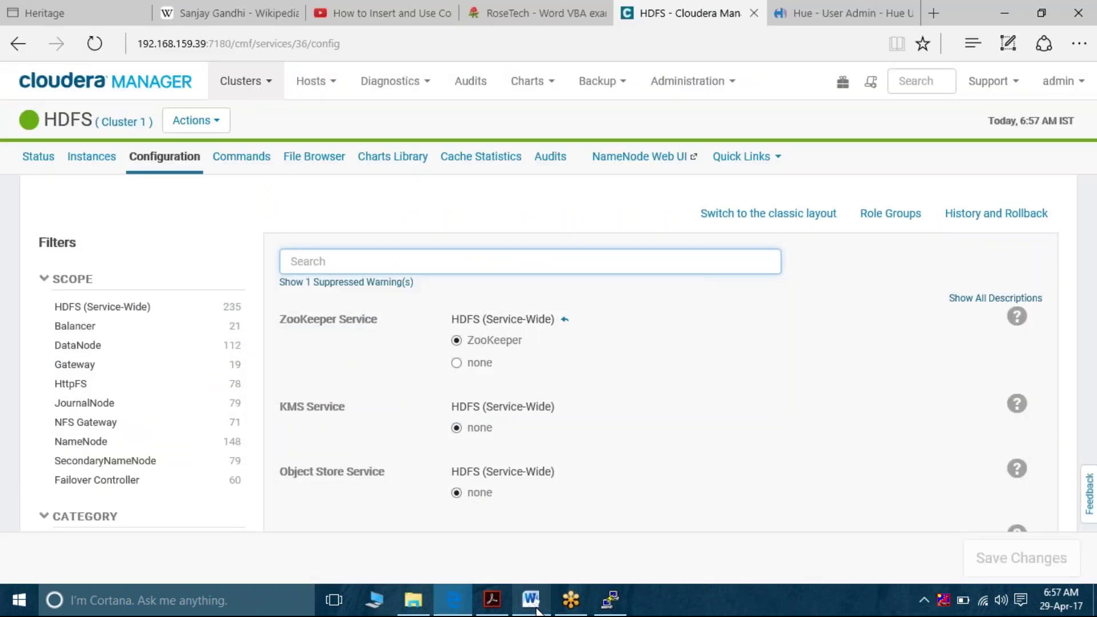
click(537, 610)
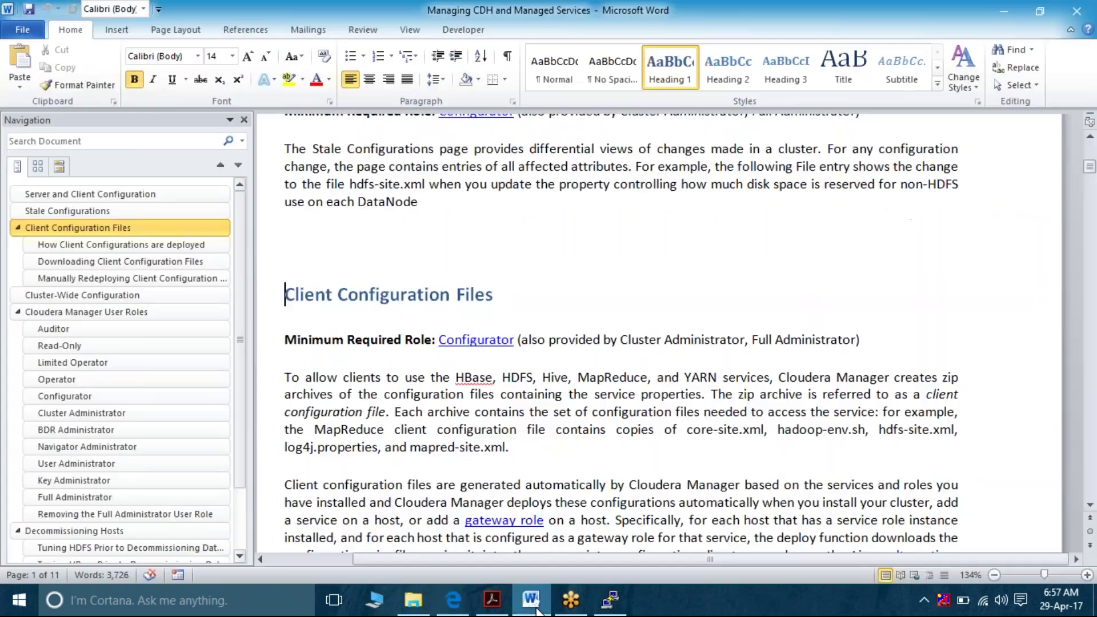
click(85, 313)
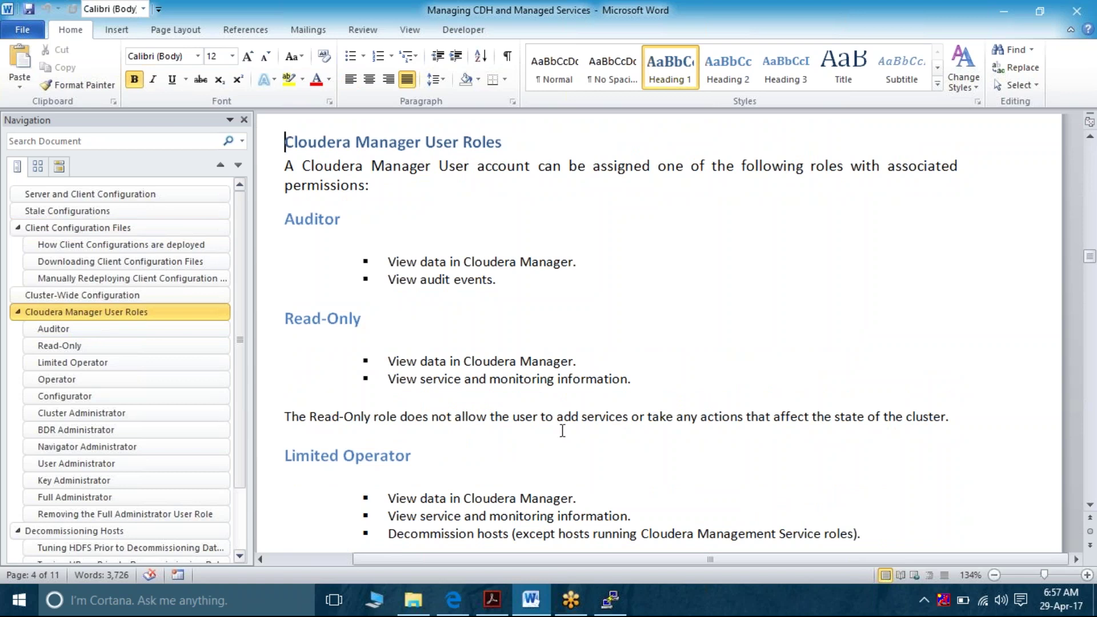
click(456, 607)
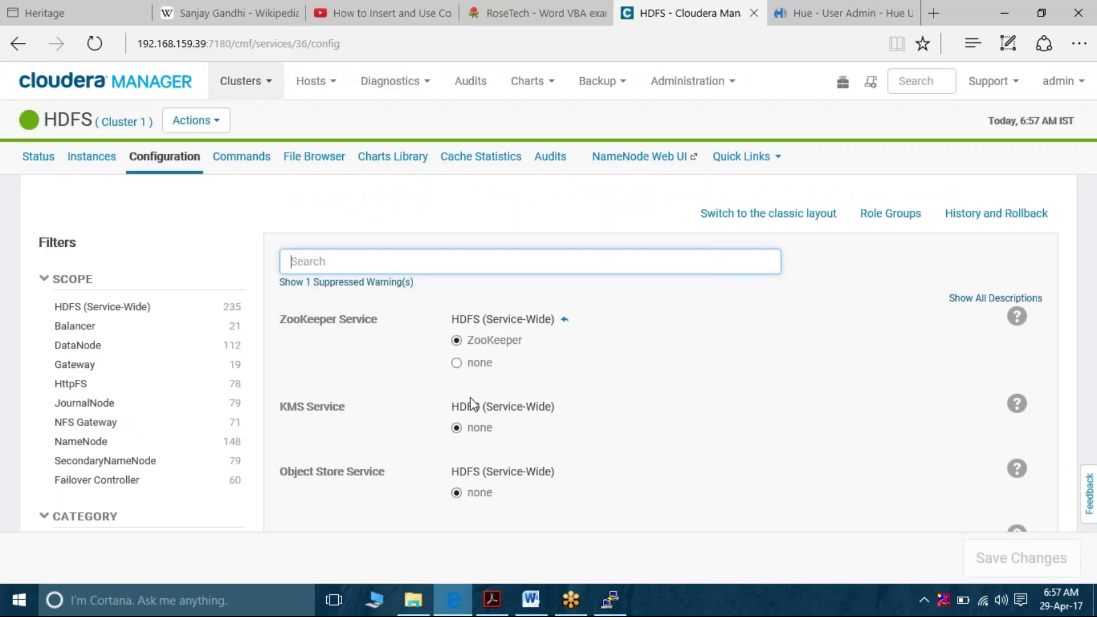
Check Cloudera Manager's Audits log for recent user-account events, then return to Word
click(483, 86)
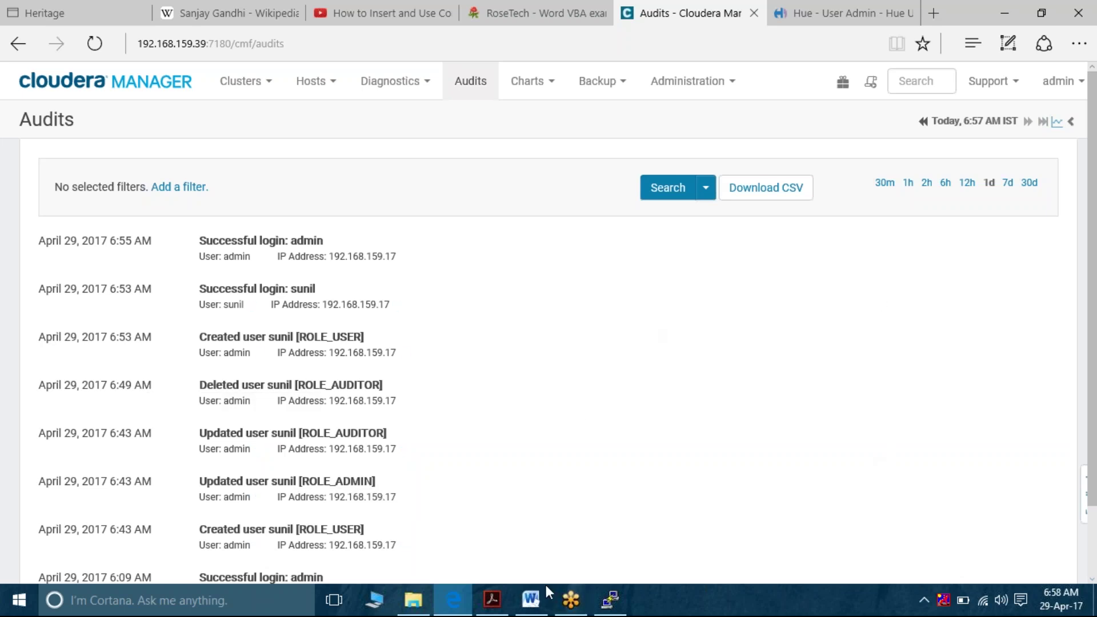
click(531, 600)
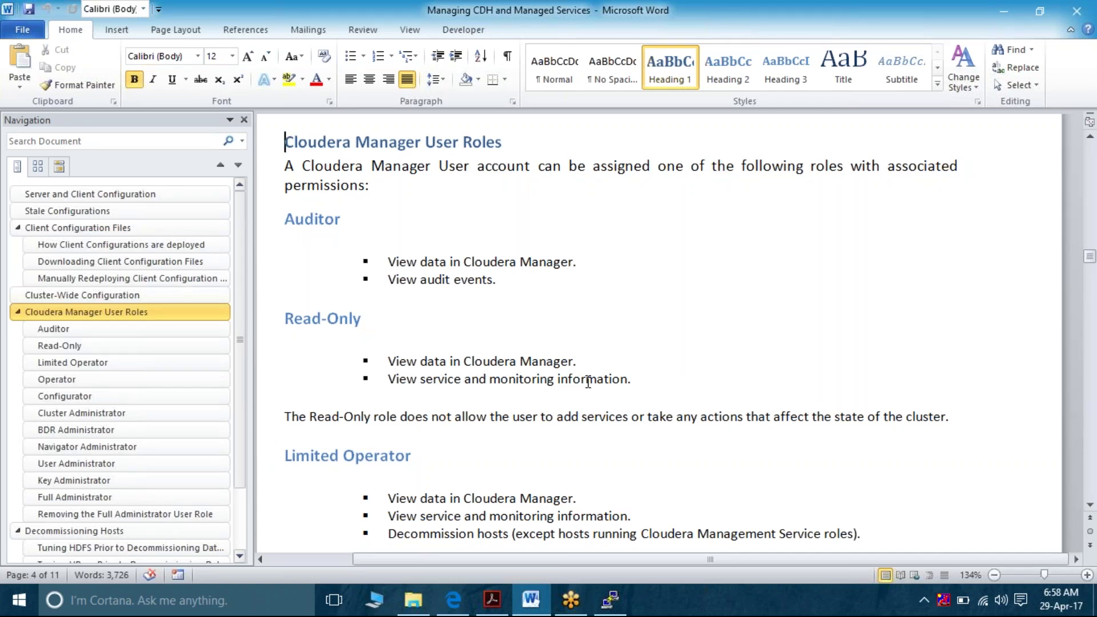
Step down from the Read-Only permission list through Limited Operator to the Operator section
scroll(588, 382, up, 1)
click(608, 374)
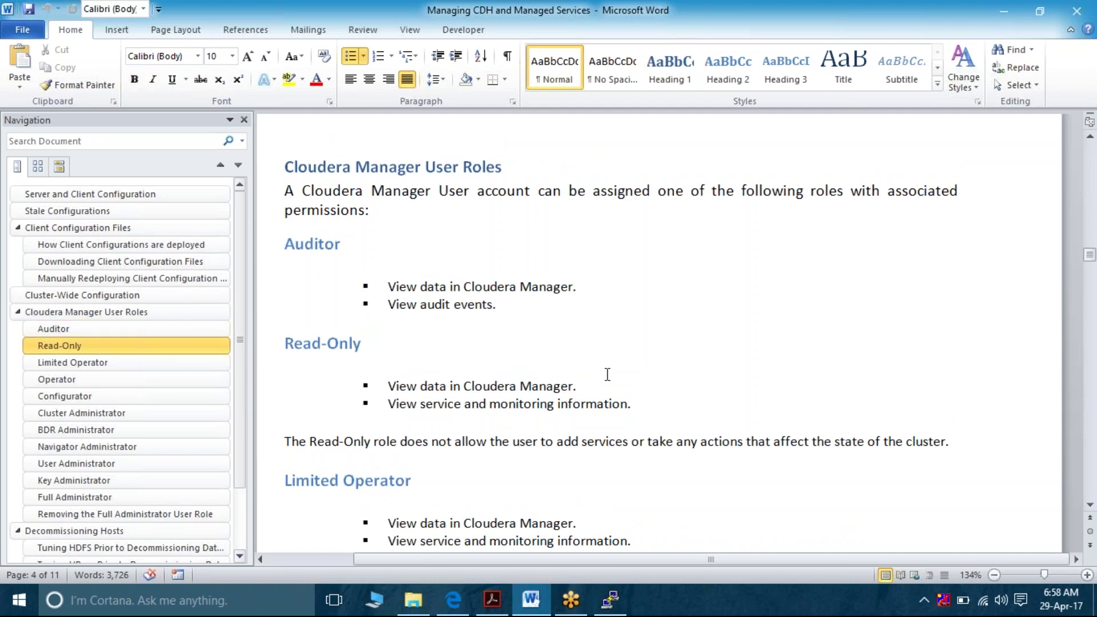
key(Down)
key(Down)
key(Down)
key(Down)
key(Down)
key(Down)
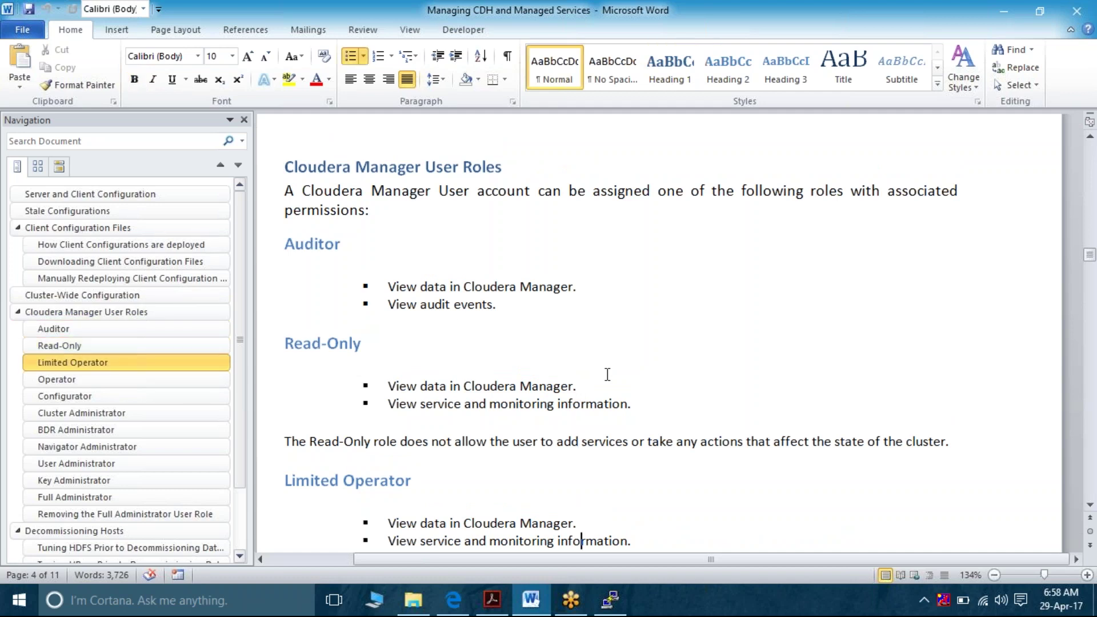
key(Down)
key(Down)
key(Down)
key(Down)
key(Down)
key(Down)
key(Down)
key(Down)
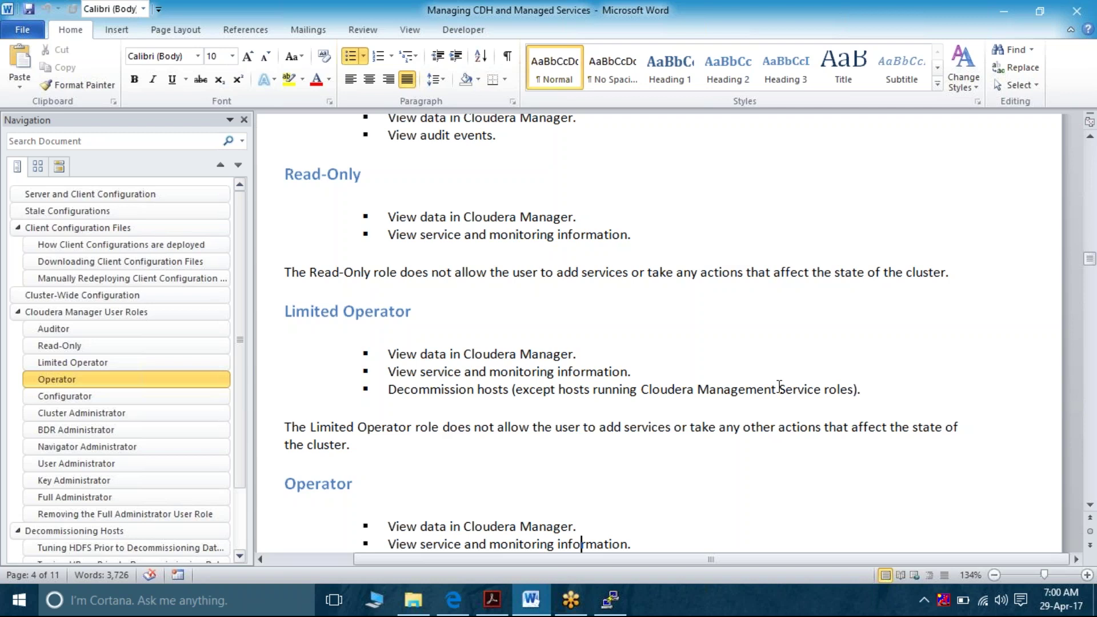
Go over the Operator bullets and highlight its 'does not allow' restriction paragraph
click(499, 392)
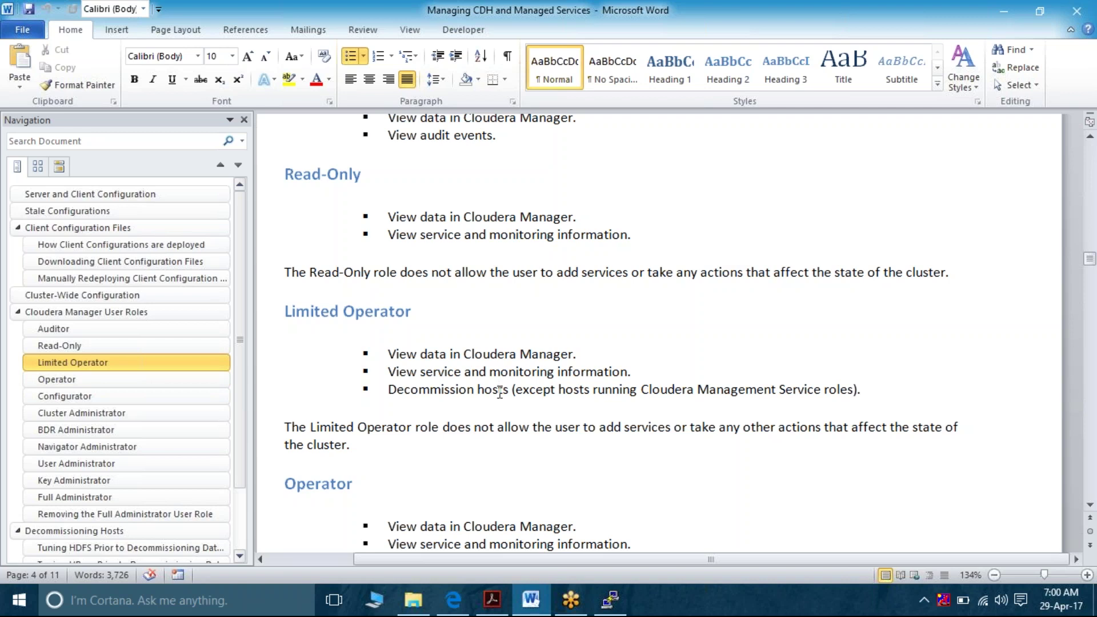
key(Down)
key(Down)
key(Down)
key(Down)
key(Down)
key(Down)
key(Down)
key(Down)
key(Down)
key(Down)
key(Down)
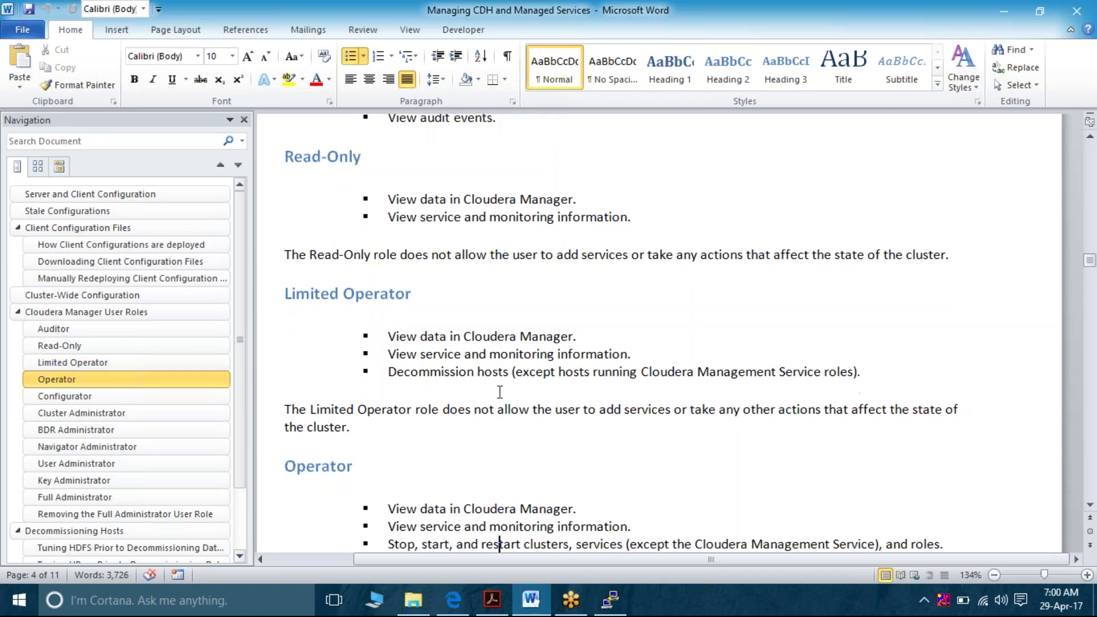
key(Up)
key(Up)
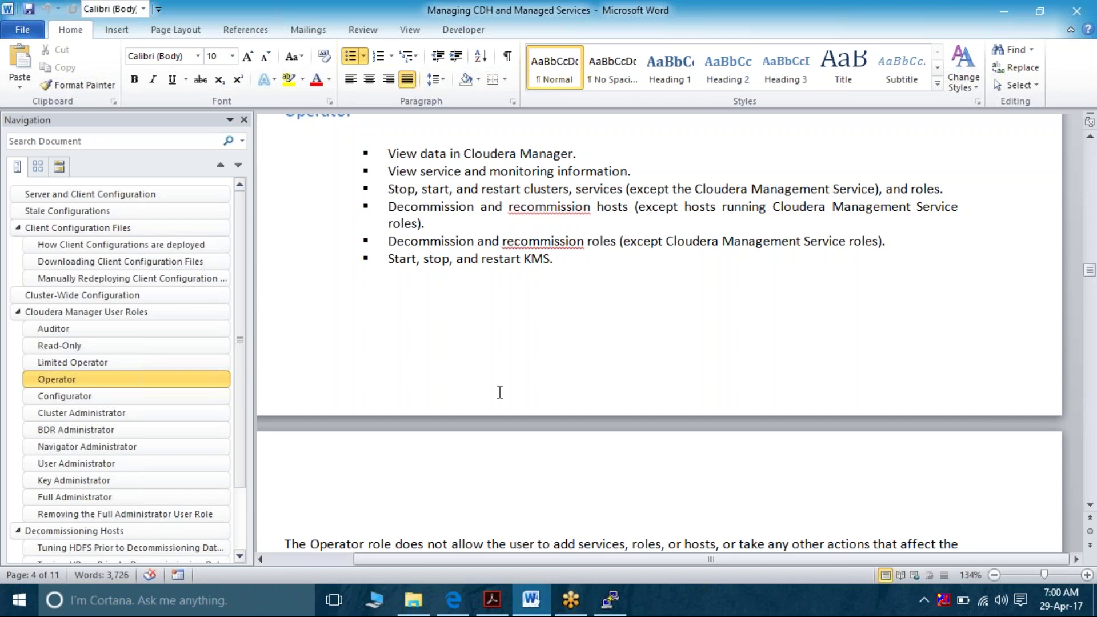
key(Down)
key(Down)
key(Down)
key(Down)
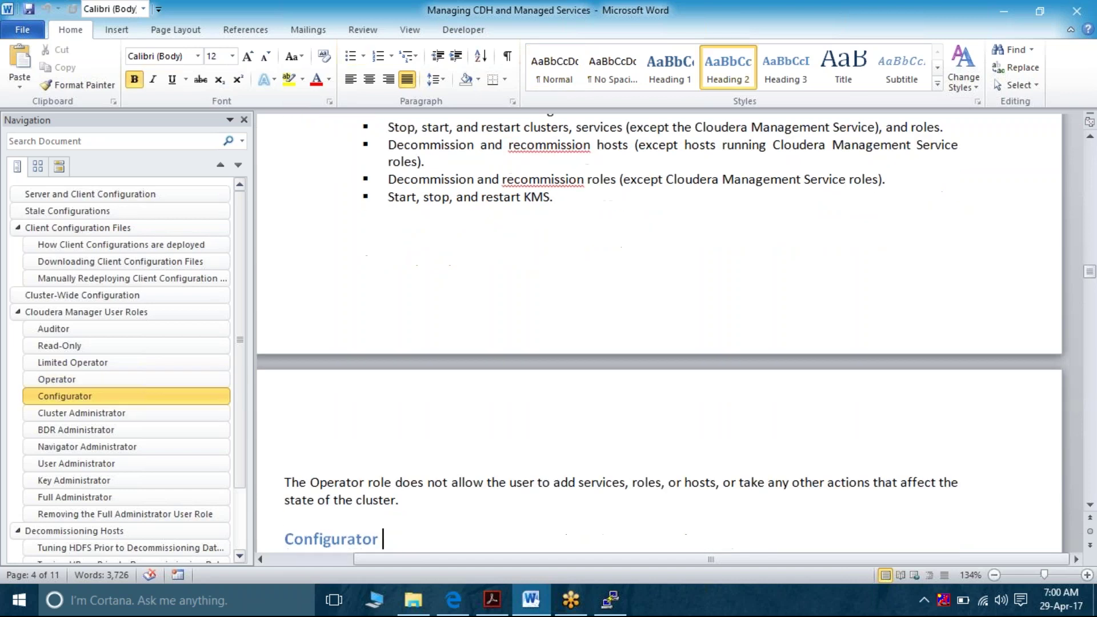
key(Up)
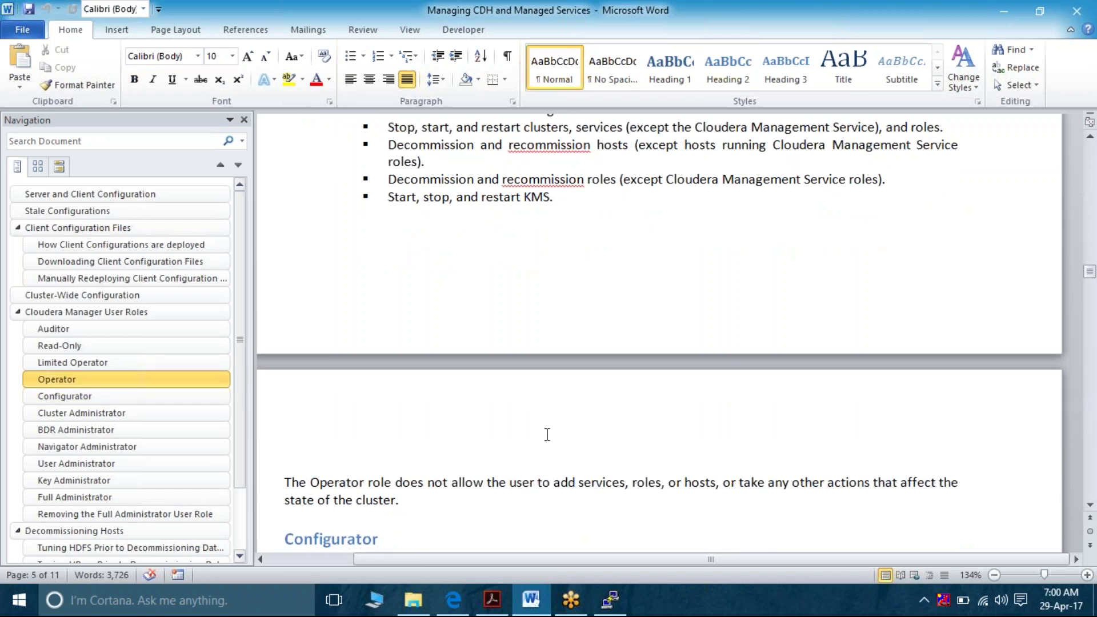
click(586, 483)
triple_click(586, 483)
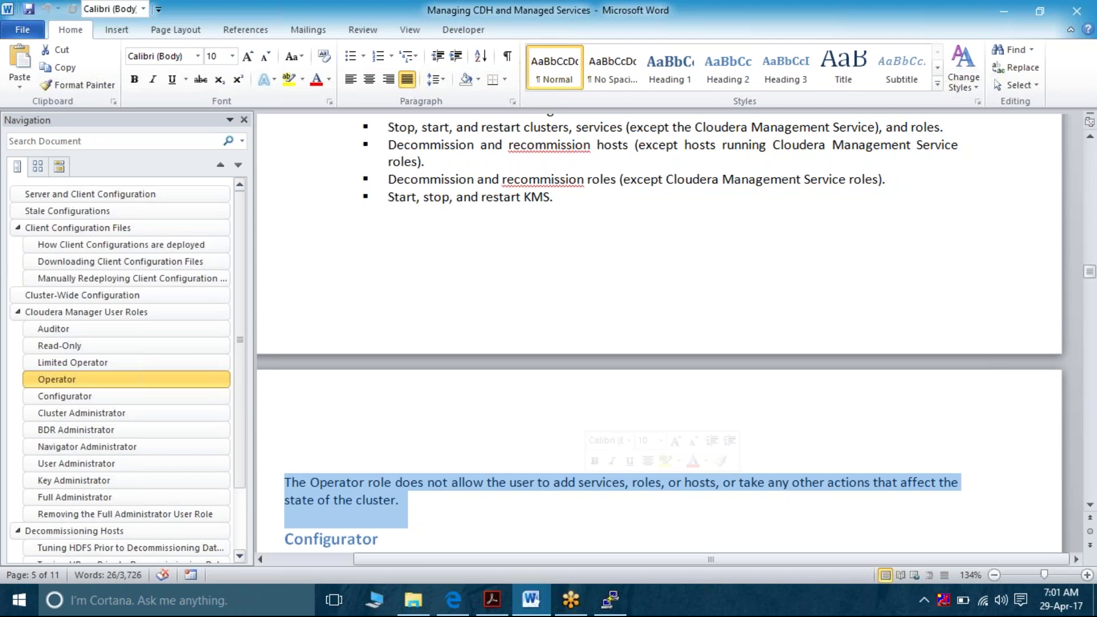
click(544, 456)
Highlight Configurator permissions (services, maintenance, Manage dashboards, KMS start/stop/restart), then scroll toward Cluster Administrator
key(Down)
key(Down)
key(Down)
key(Down)
key(Down)
key(Down)
key(Down)
key(Down)
key(Down)
key(Down)
key(Down)
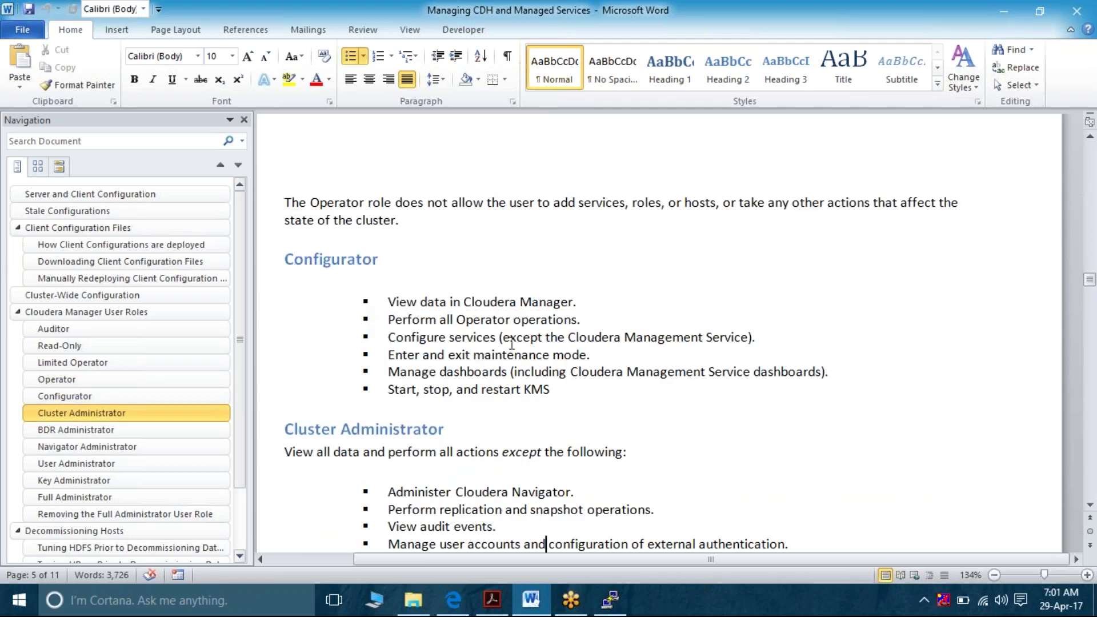
triple_click(531, 306)
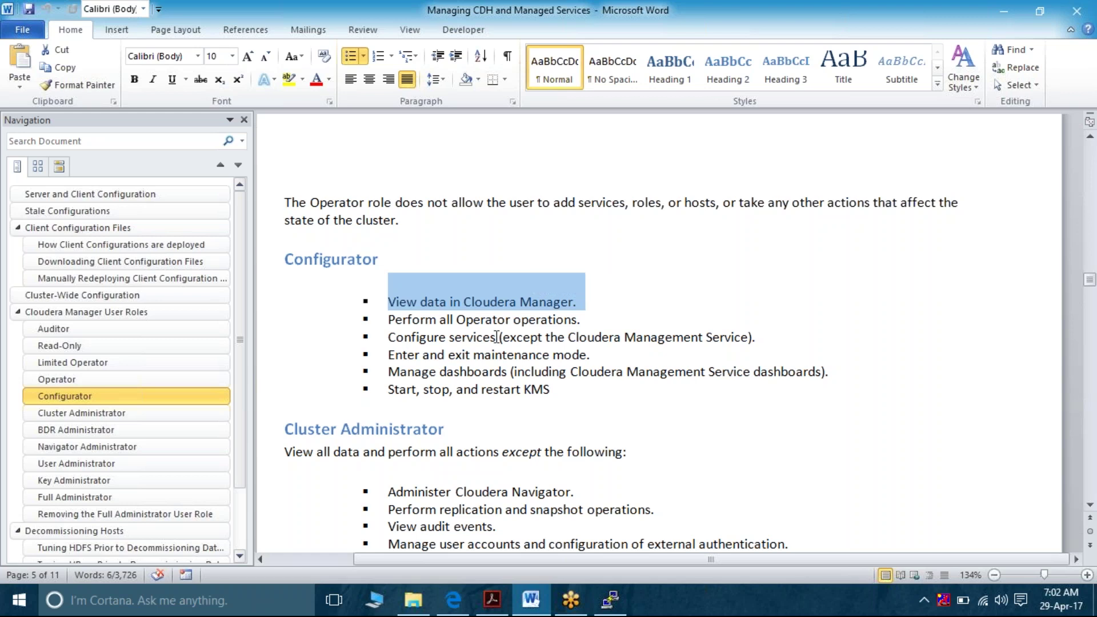
double_click(472, 338)
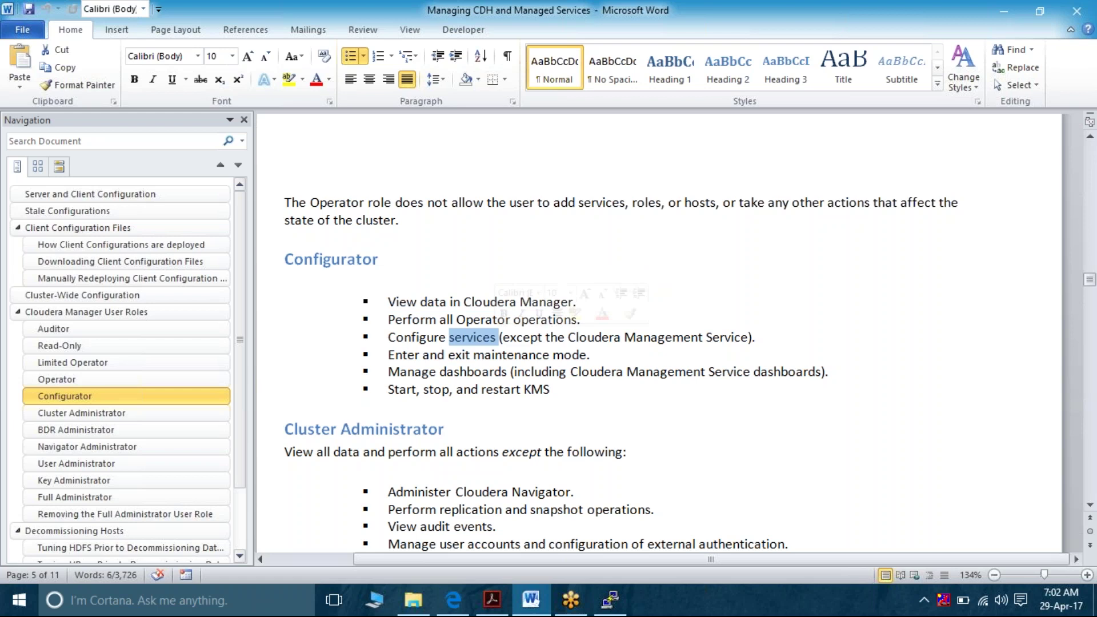
double_click(486, 354)
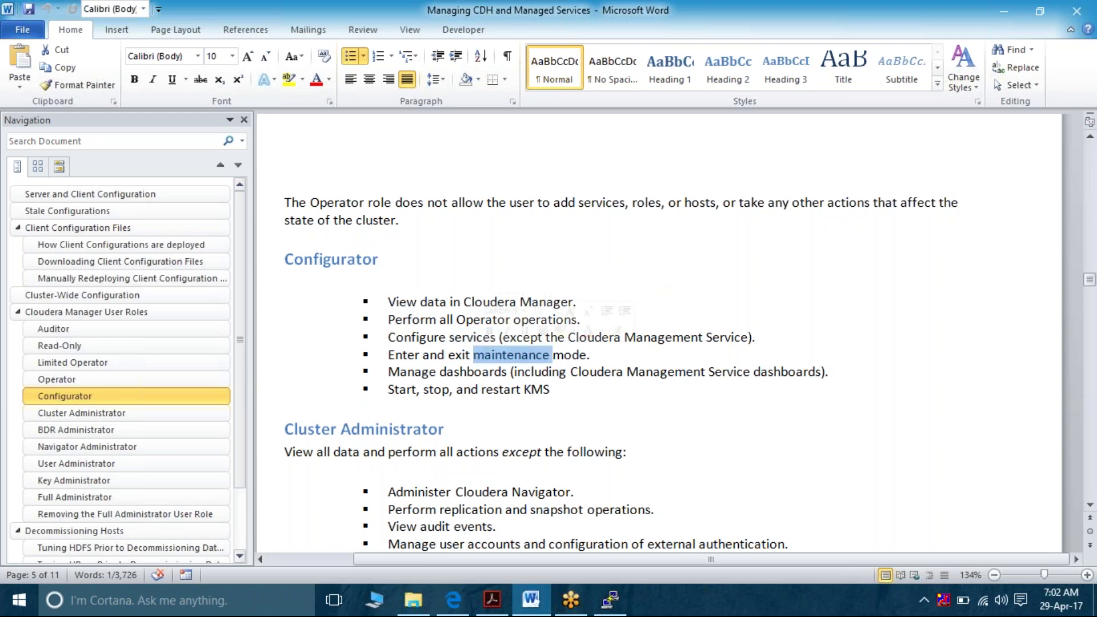
triple_click(457, 371)
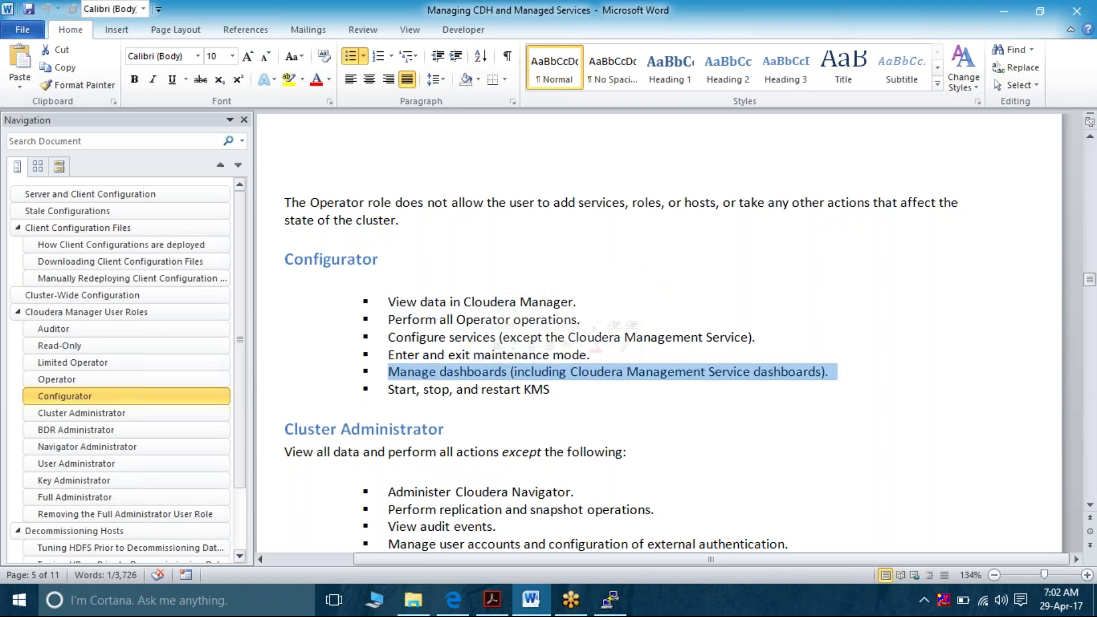
triple_click(489, 389)
scroll(657, 332, down, 4)
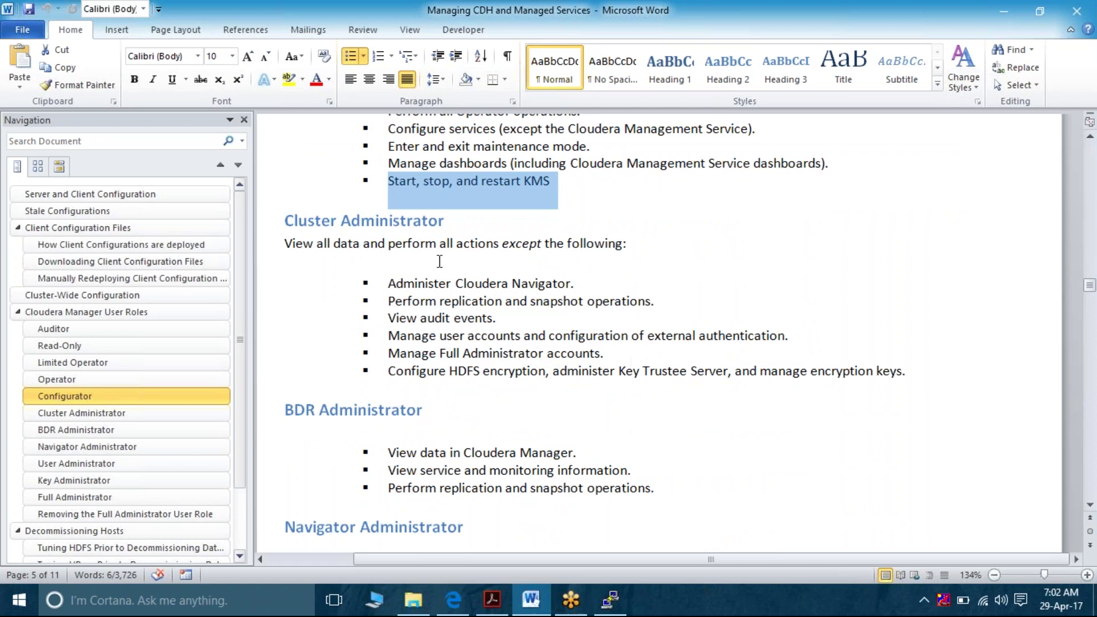
Step from the Cluster Administrator list through BDR, Key and Full Administrator sections
click(435, 289)
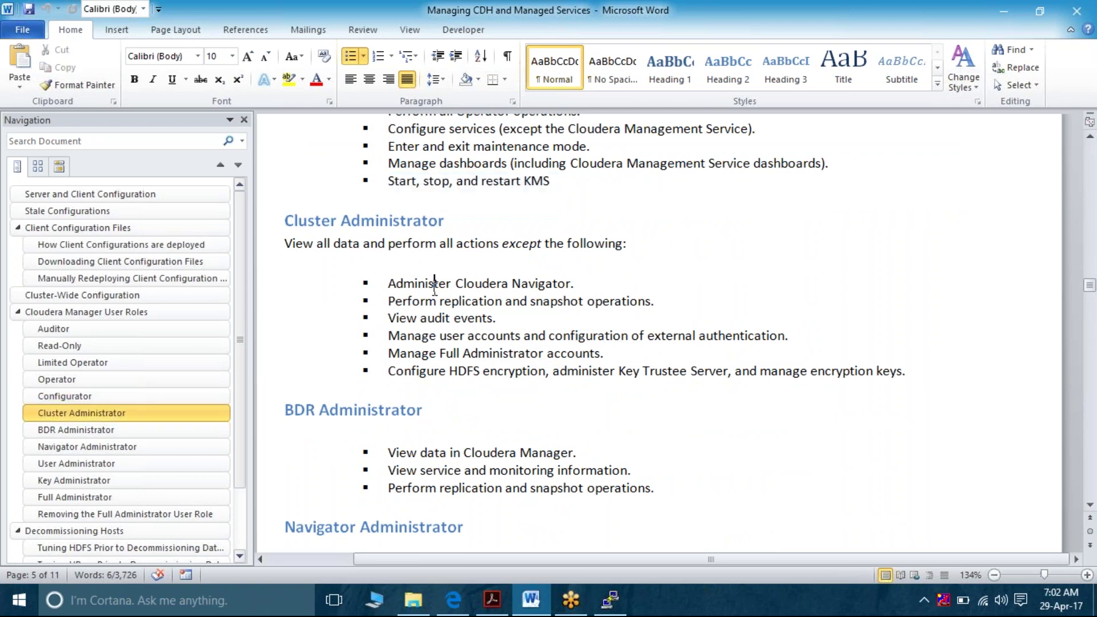
key(Down)
key(Down)
key(Down)
key(Down)
key(Down)
key(Down)
key(Down)
key(Down)
key(Down)
key(Down)
key(Down)
key(Down)
key(Down)
key(Down)
key(Down)
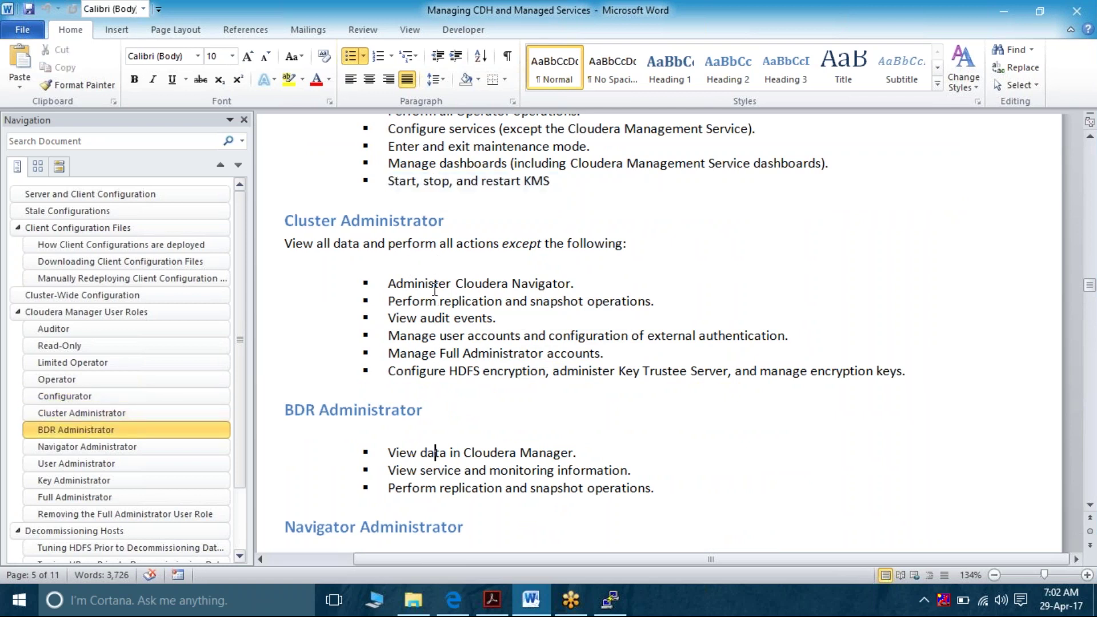
key(Down)
key(Down)
key(Down)
key(Down)
key(Down)
key(Down)
key(Down)
key(Down)
key(Down)
key(Down)
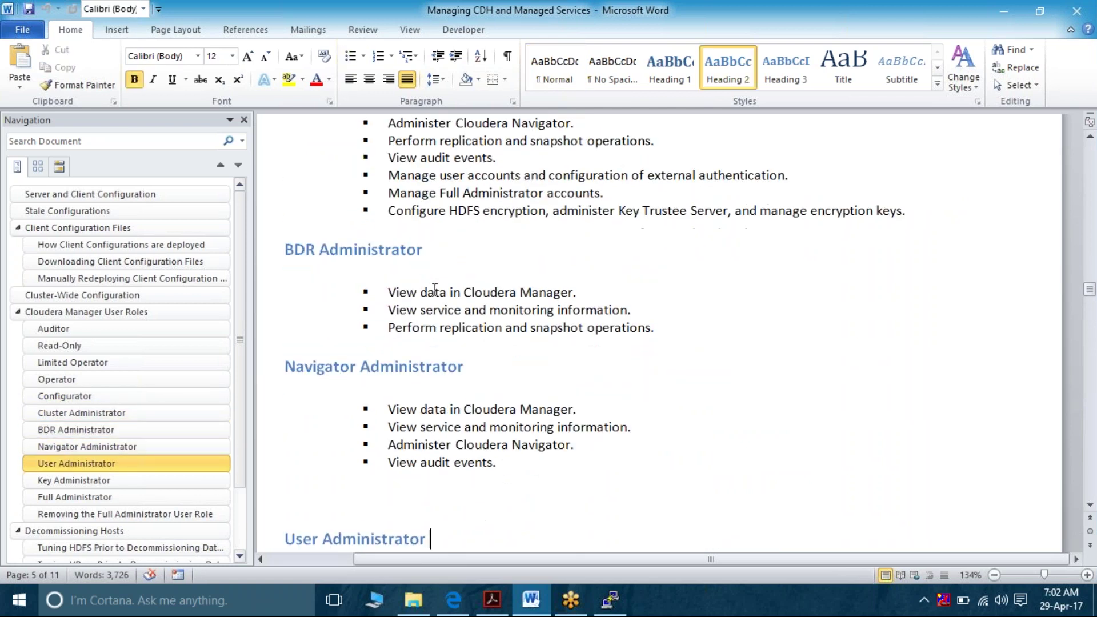
key(Down)
key(Down)
key(Down)
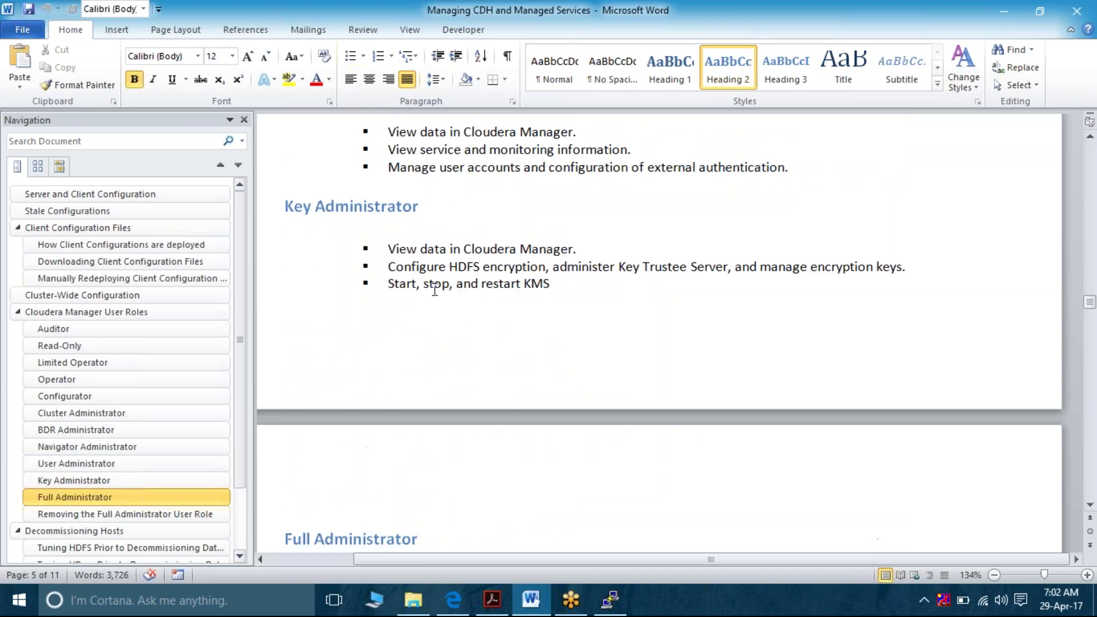
key(Down)
key(Down)
key(Down)
key(Down)
key(Down)
key(Down)
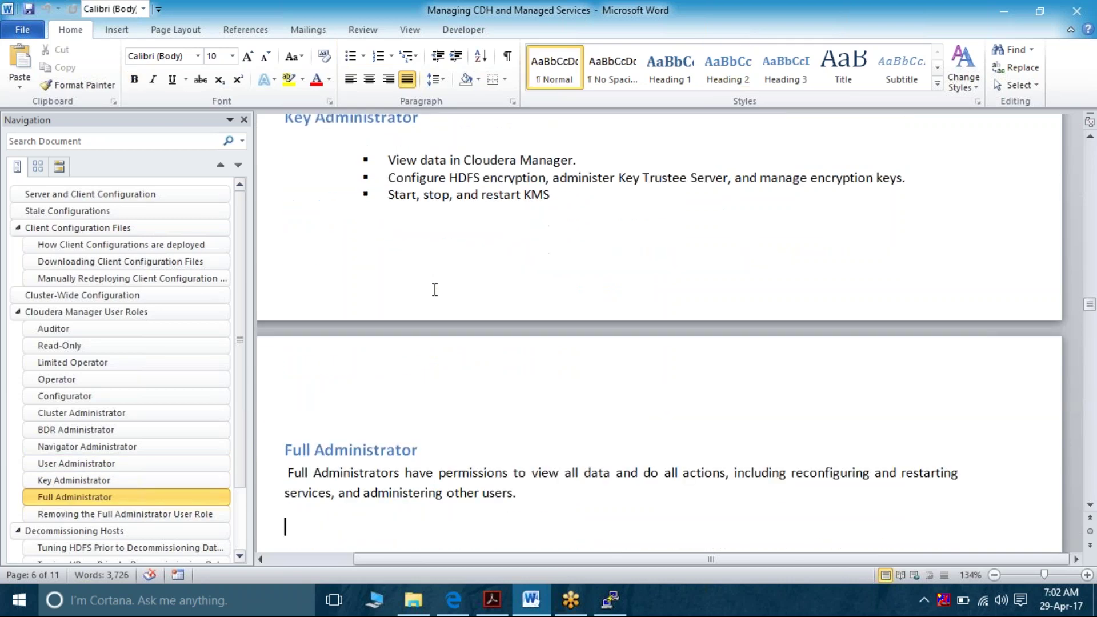
key(Down)
key(Down)
key(Down)
key(Down)
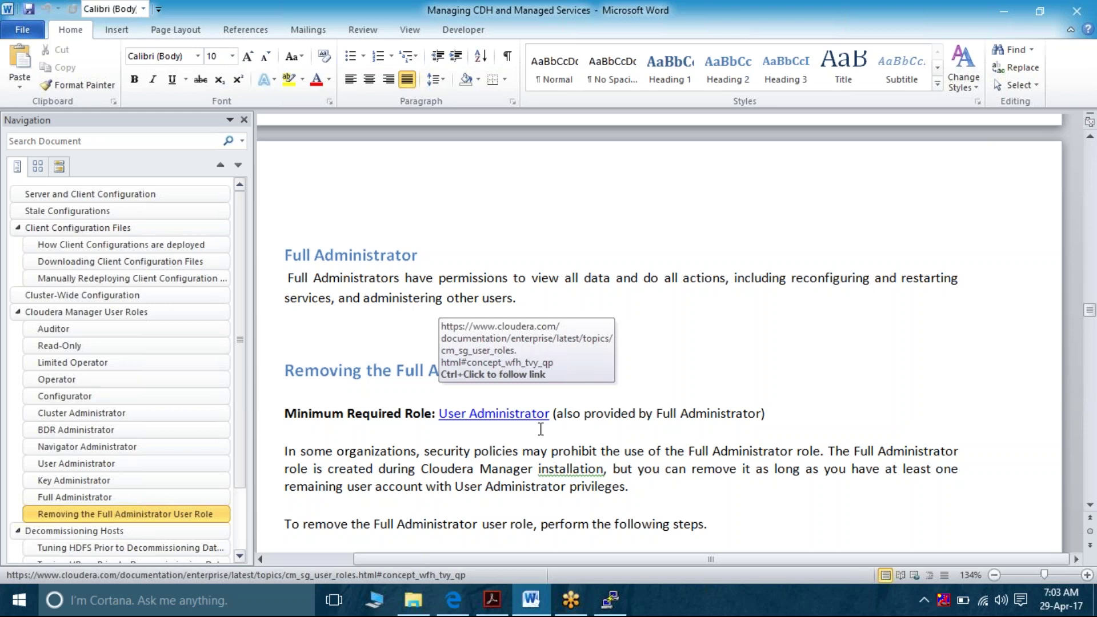
Use the Navigation pane to jump to the User Administrator heading
scroll(541, 428, down, 1)
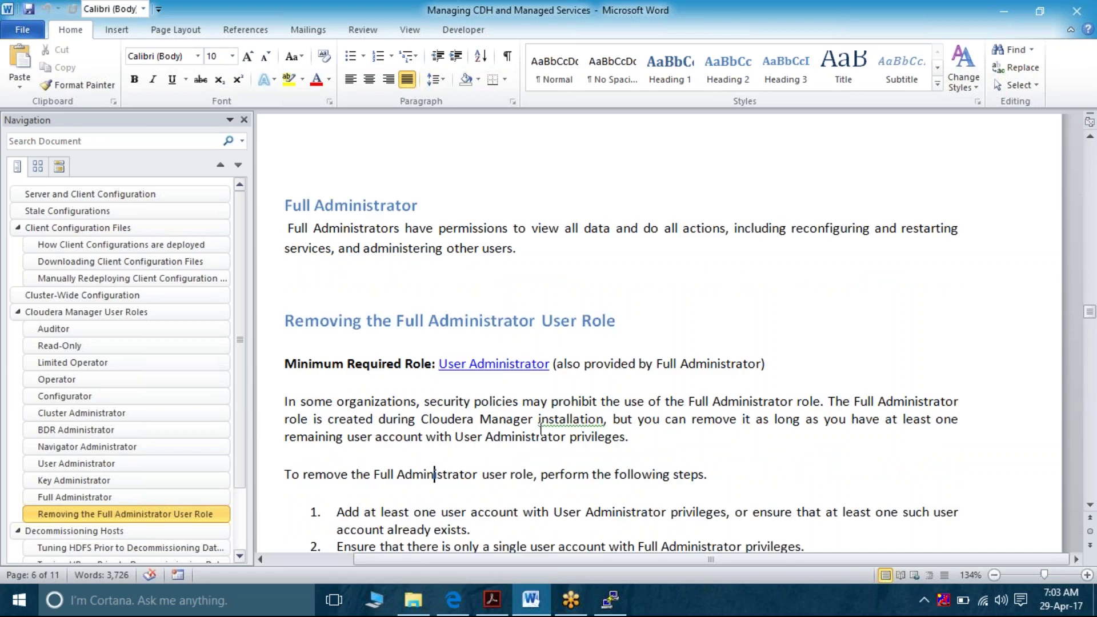
scroll(541, 429, down, 1)
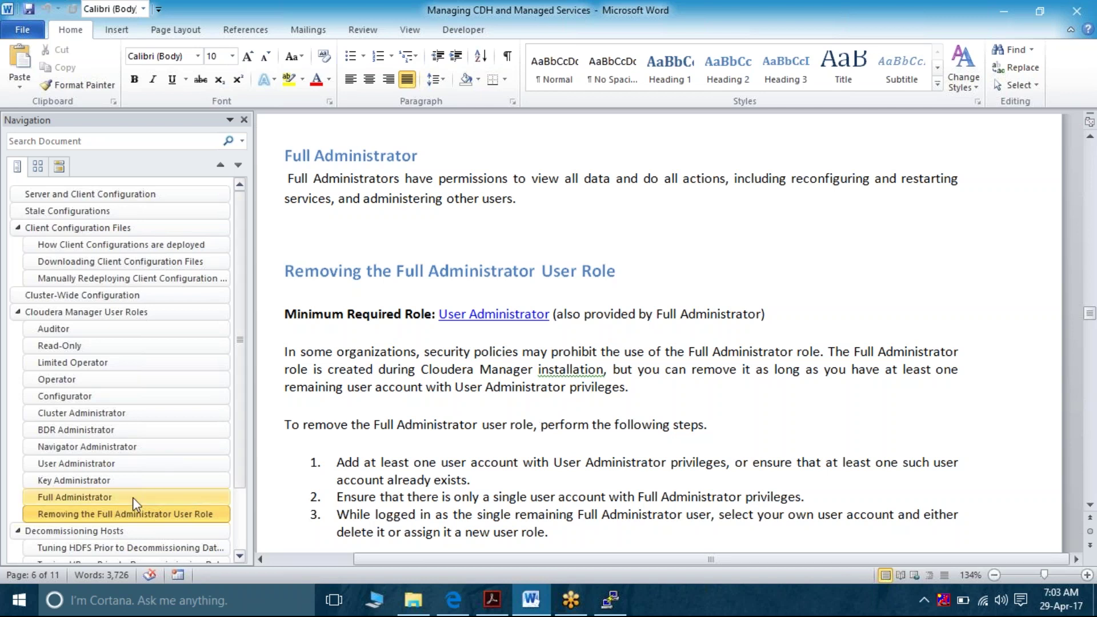
click(131, 464)
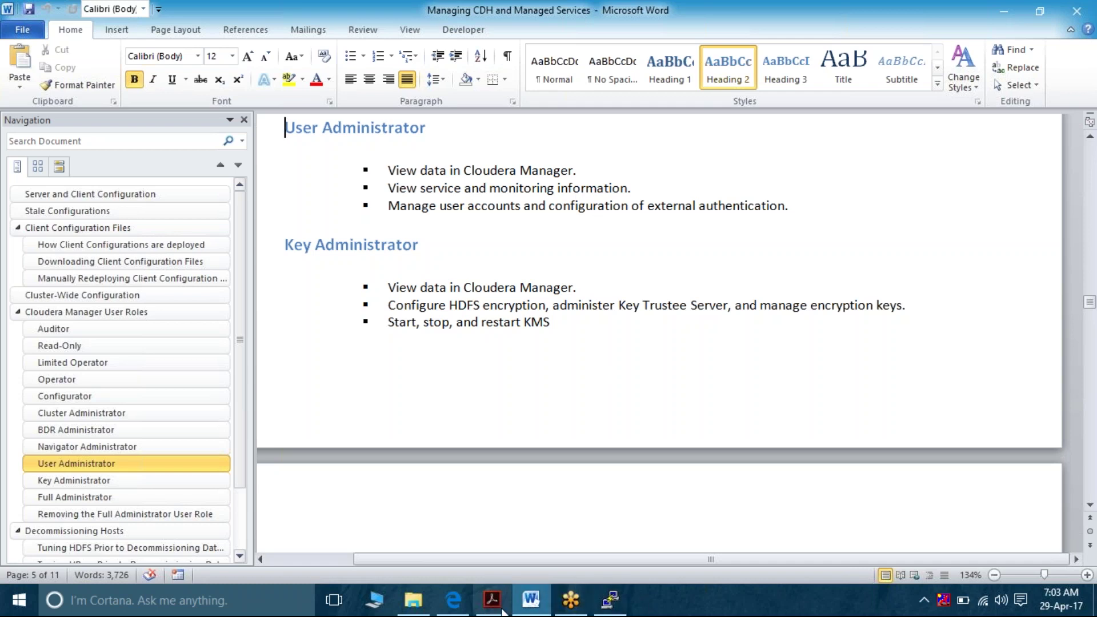
Switch to Edge and open Administration > Users in Cloudera Manager
click(490, 551)
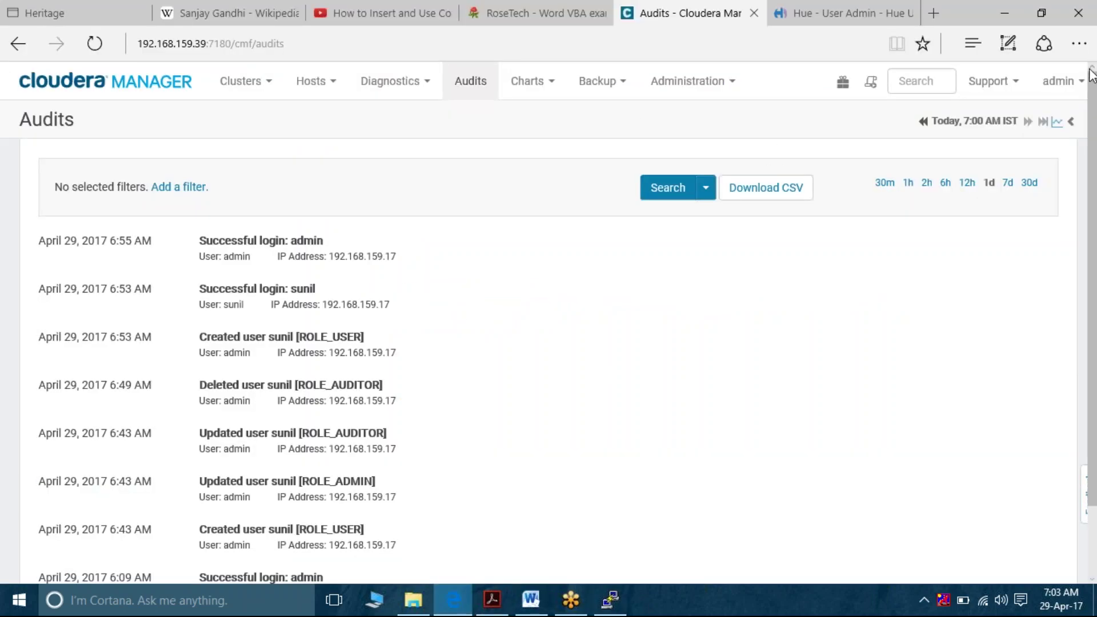
click(1067, 87)
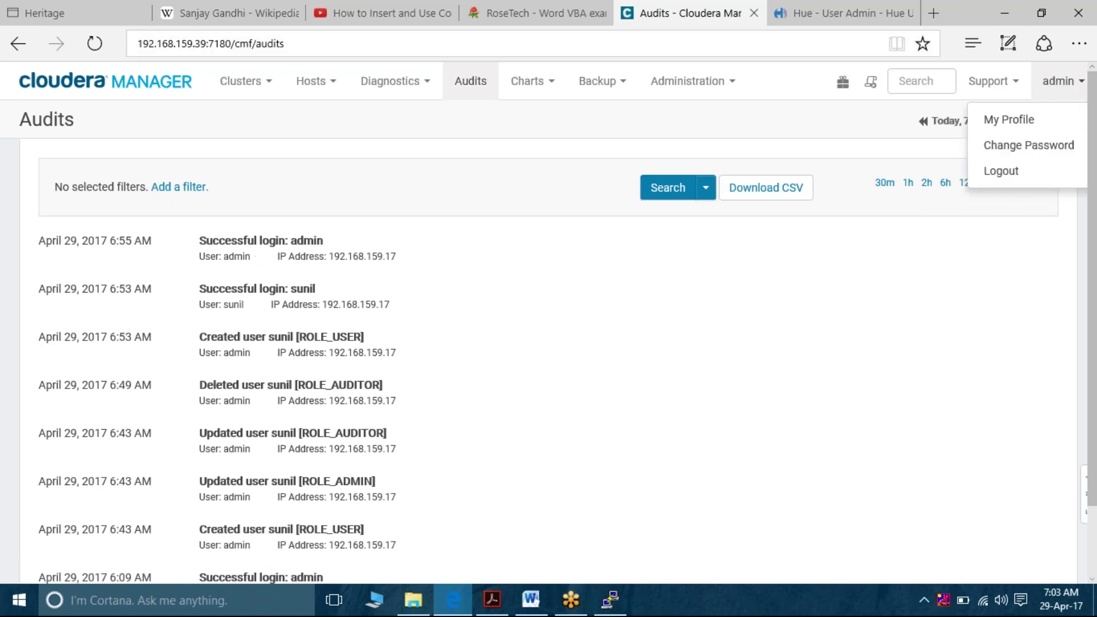
click(726, 87)
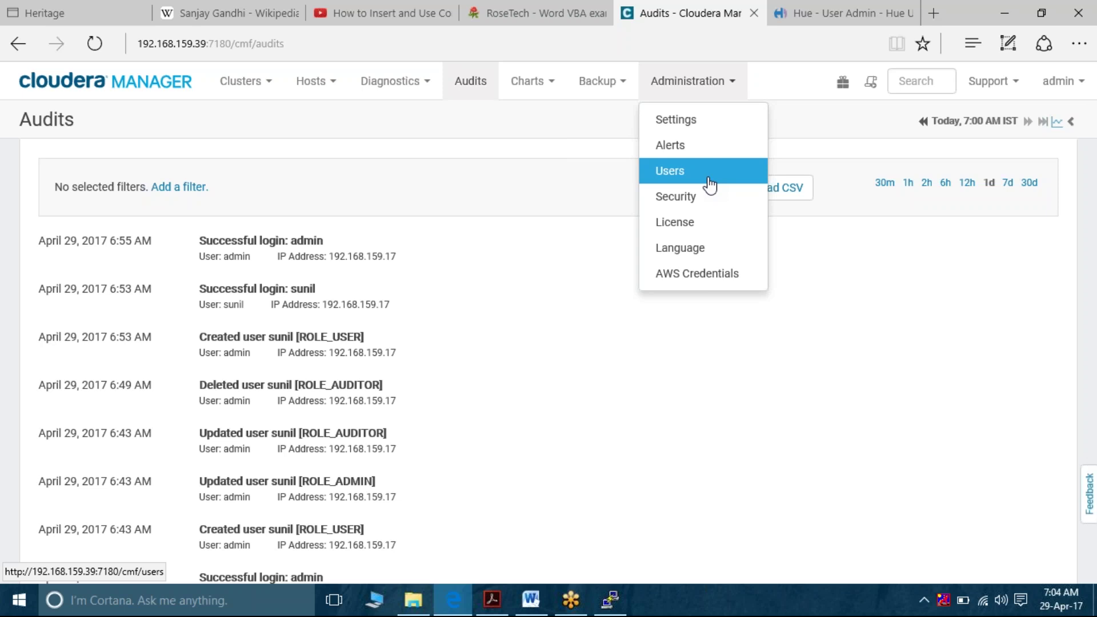
click(709, 183)
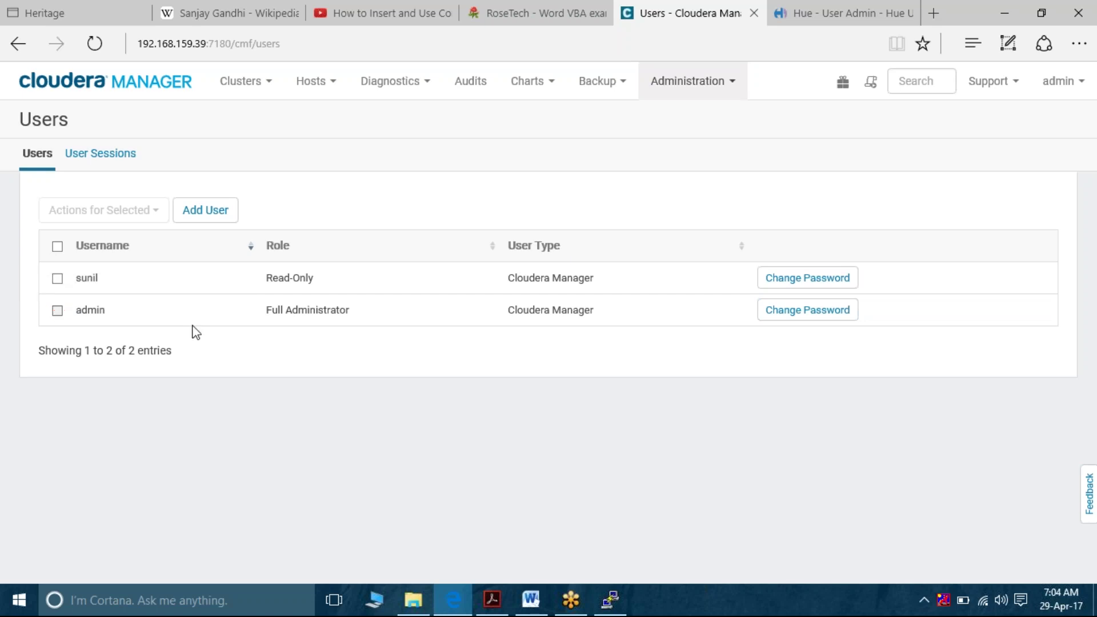
Assign the User Administrator role to the Read-Only user through Actions for Selected
click(57, 279)
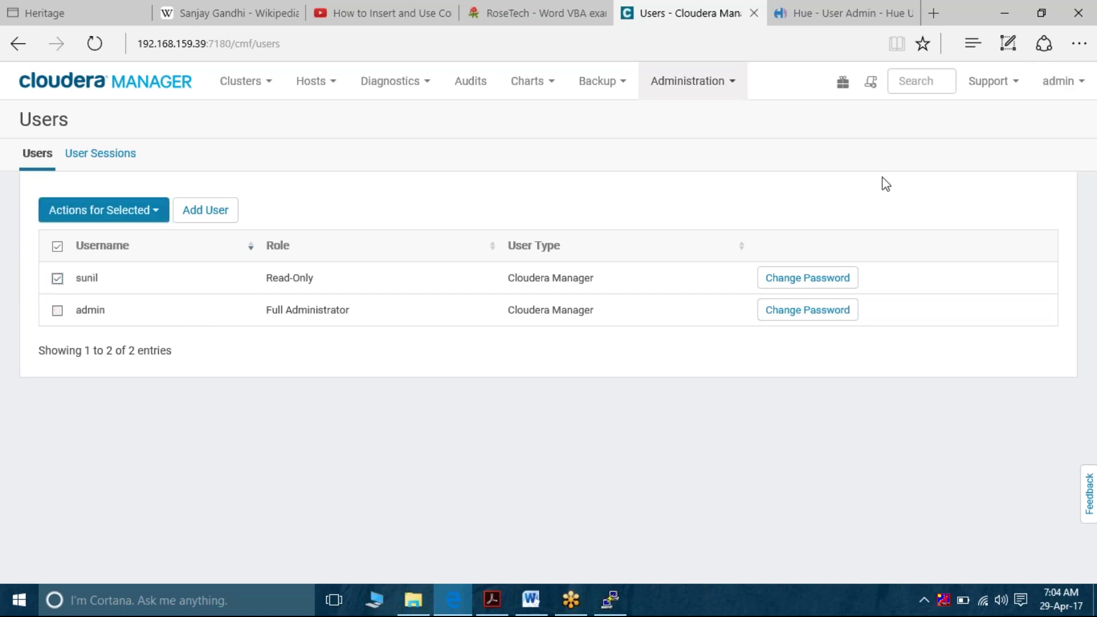
click(145, 216)
click(131, 244)
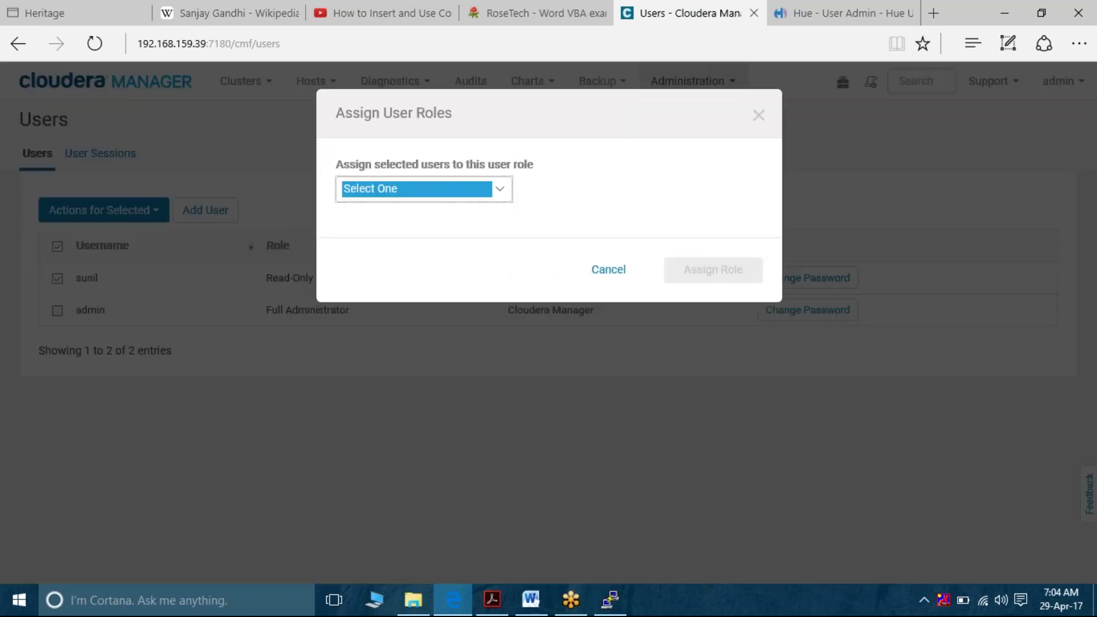
click(502, 197)
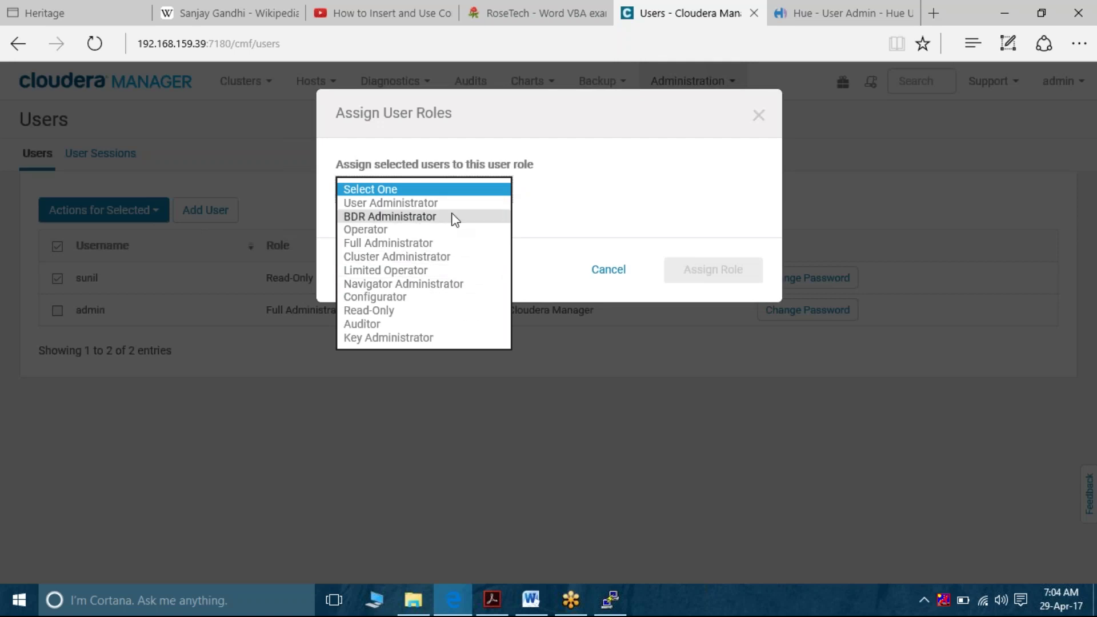
click(464, 204)
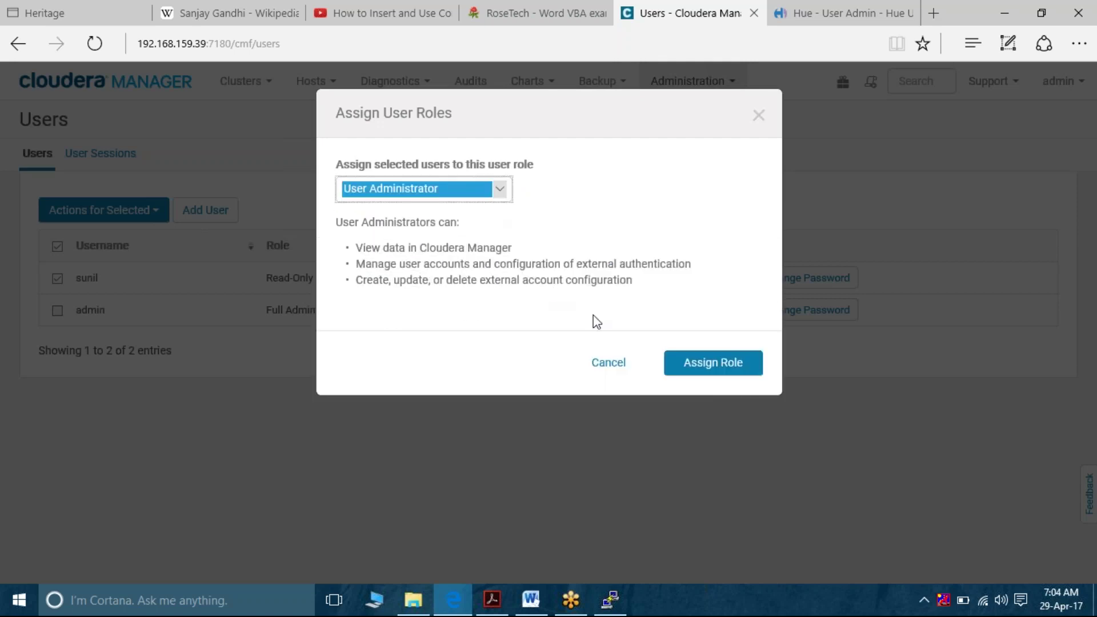
click(712, 366)
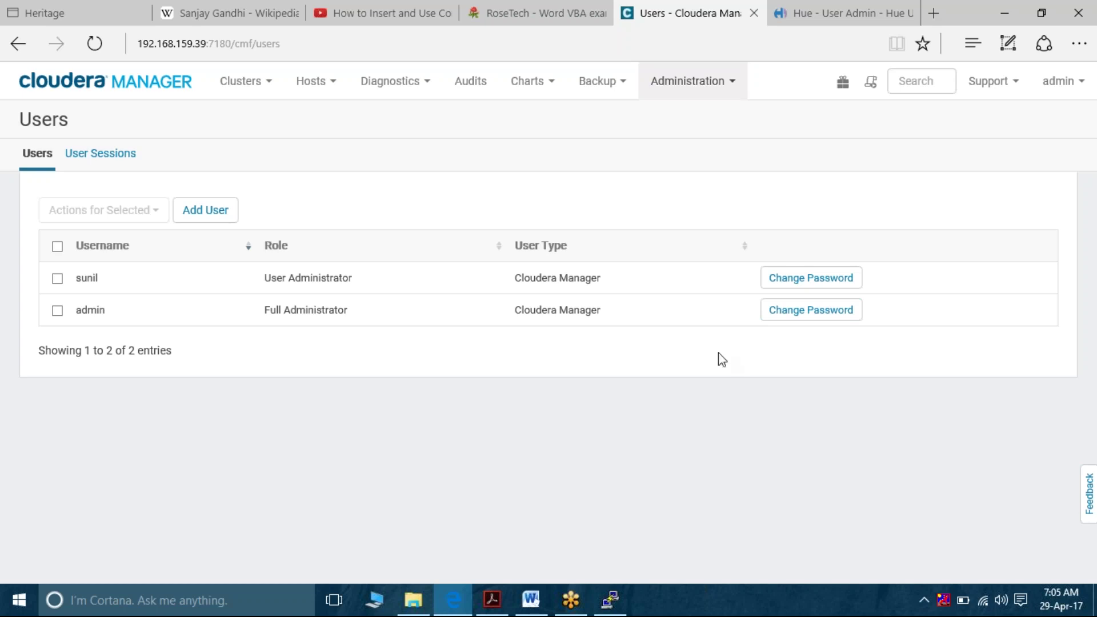
click(1080, 90)
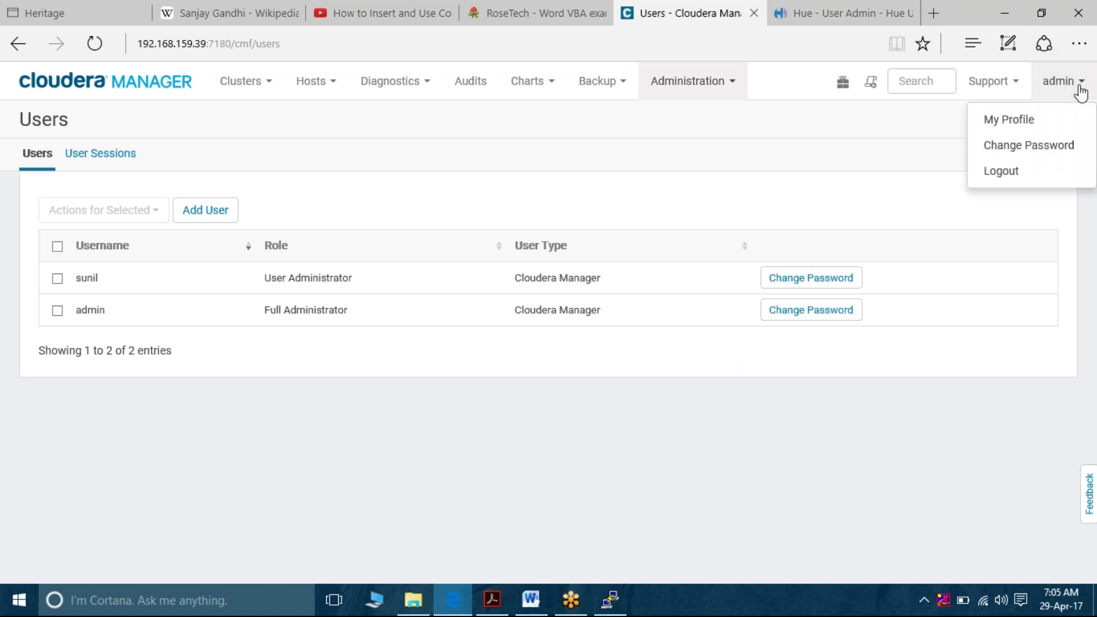
Log out and sign back in with the promoted user's username and password
click(1011, 172)
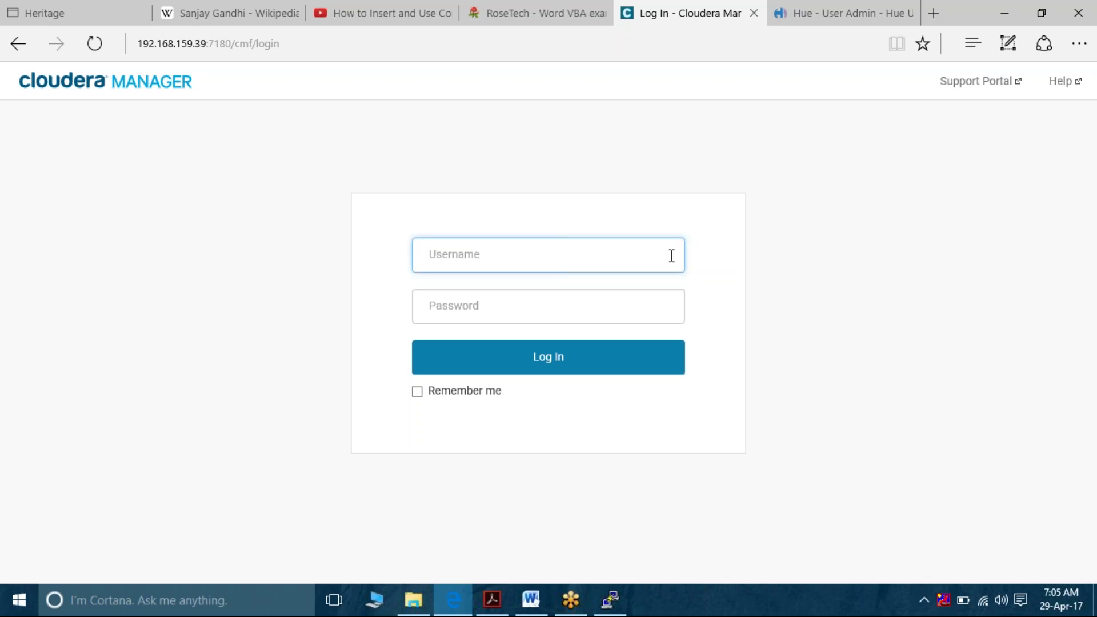
key(Tab)
key(Return)
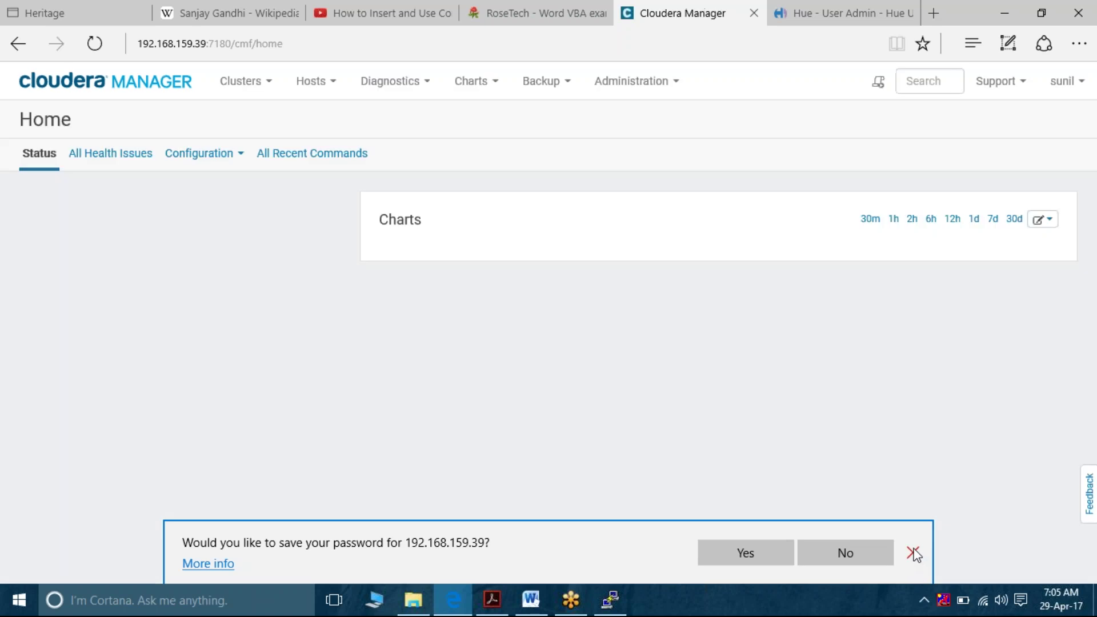
click(914, 553)
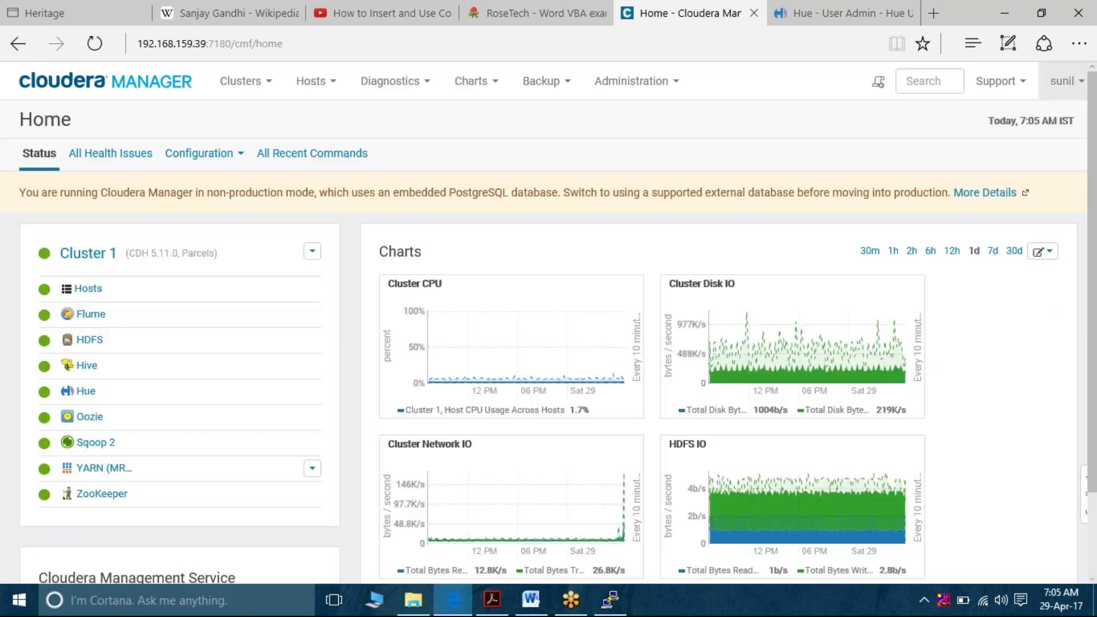
As the new User Administrator, open Administration > Users, then return to Word
click(1063, 81)
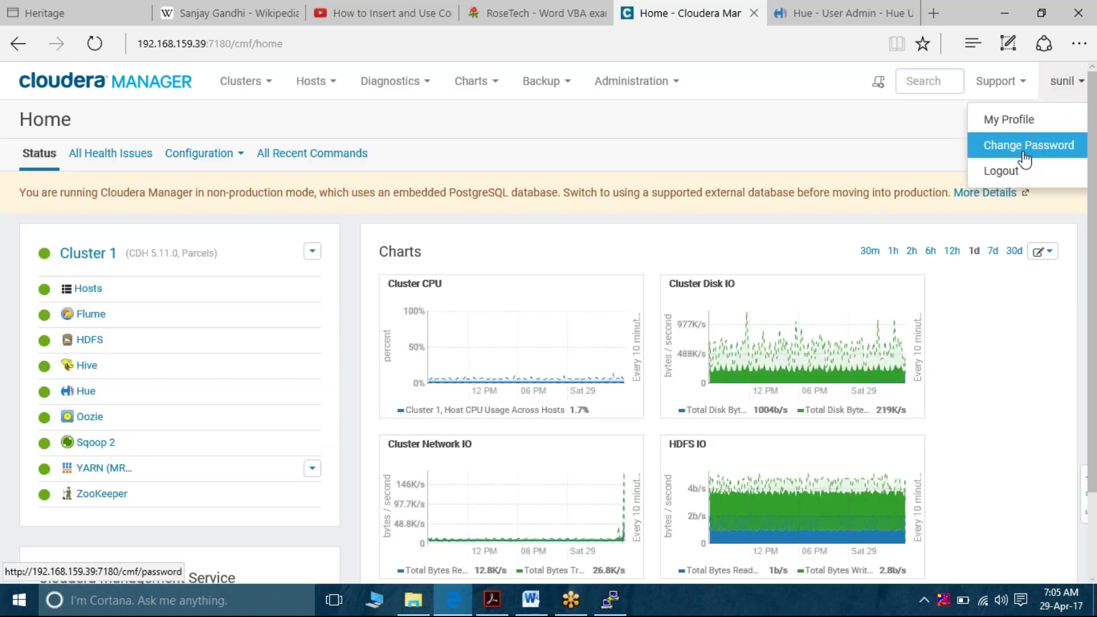
click(675, 83)
click(635, 146)
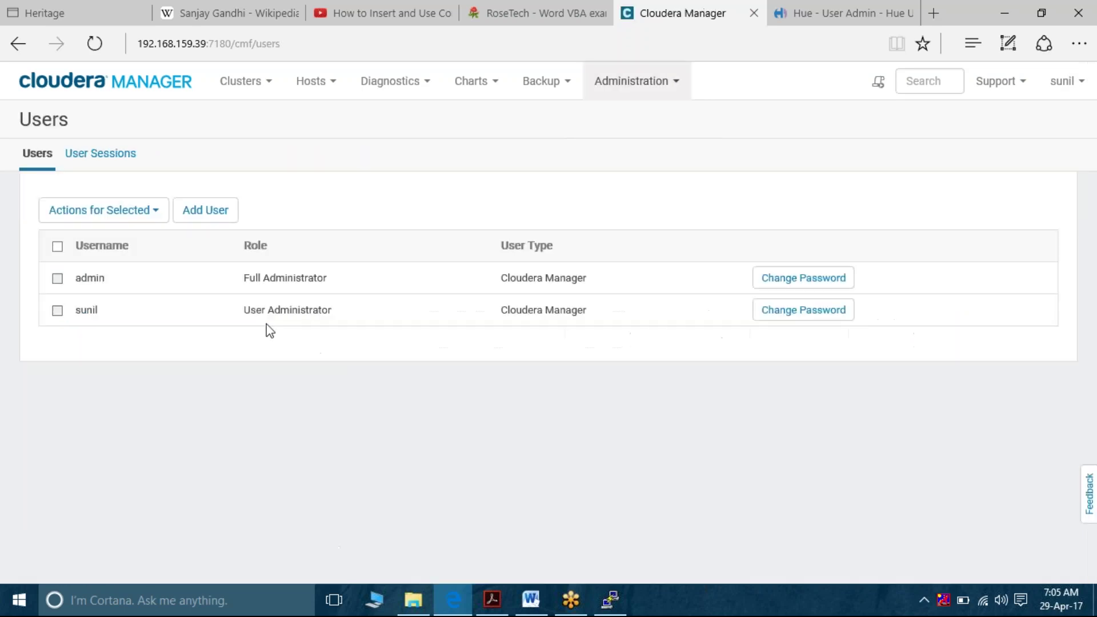
mouse_move(57, 279)
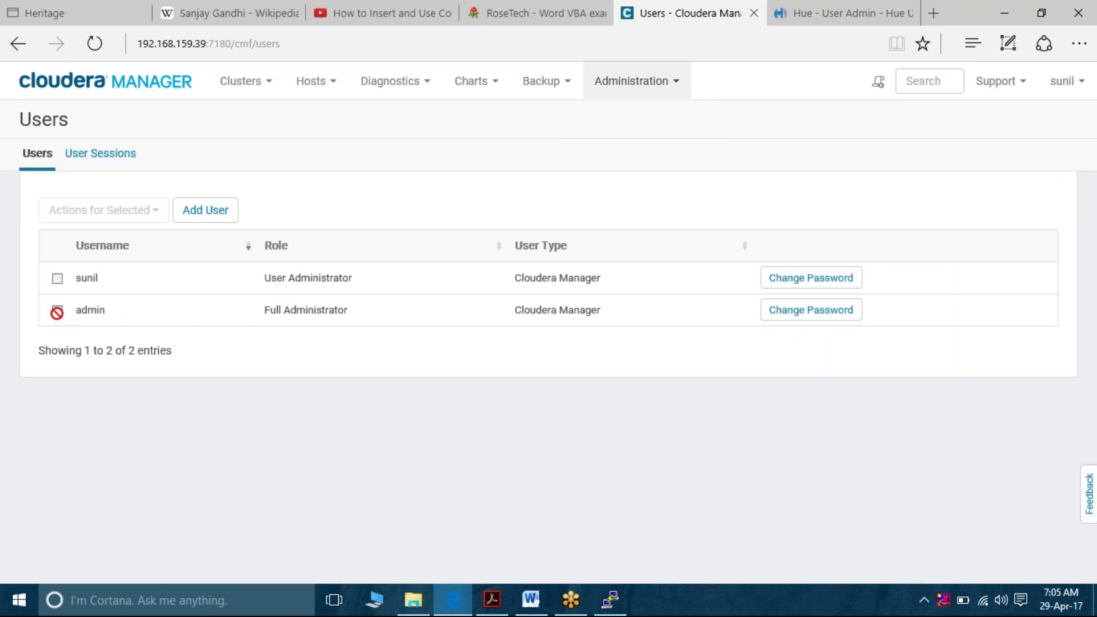
click(532, 606)
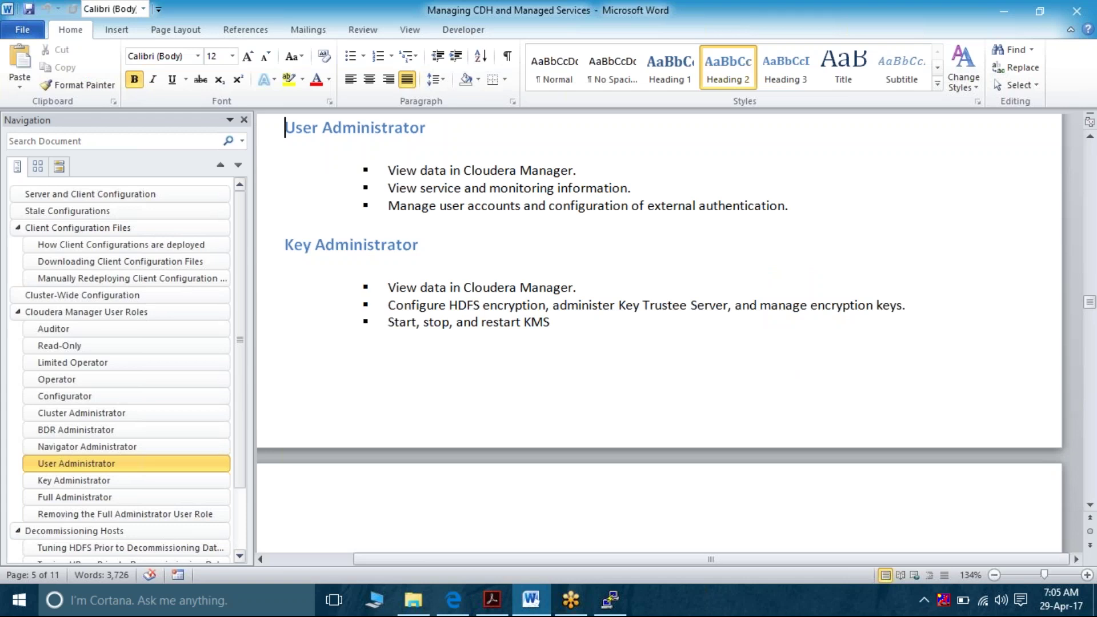
In 'Removing the Full Administrator User Role', highlight 'you can remove it' through 'privileges.'
scroll(657, 331, down, 2)
scroll(657, 331, down, 4)
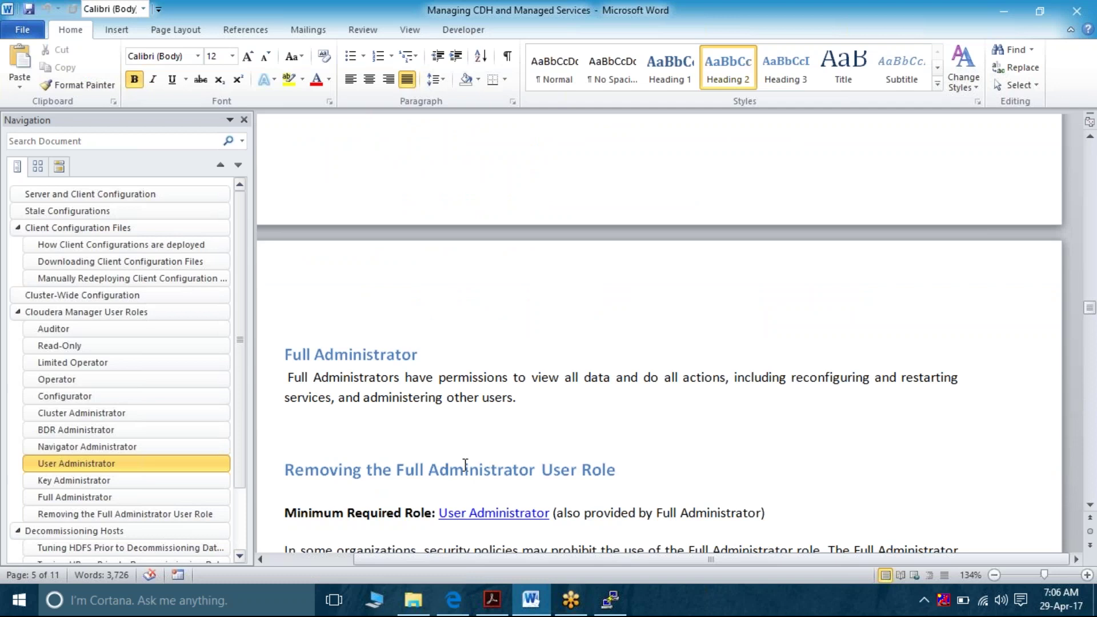
click(628, 476)
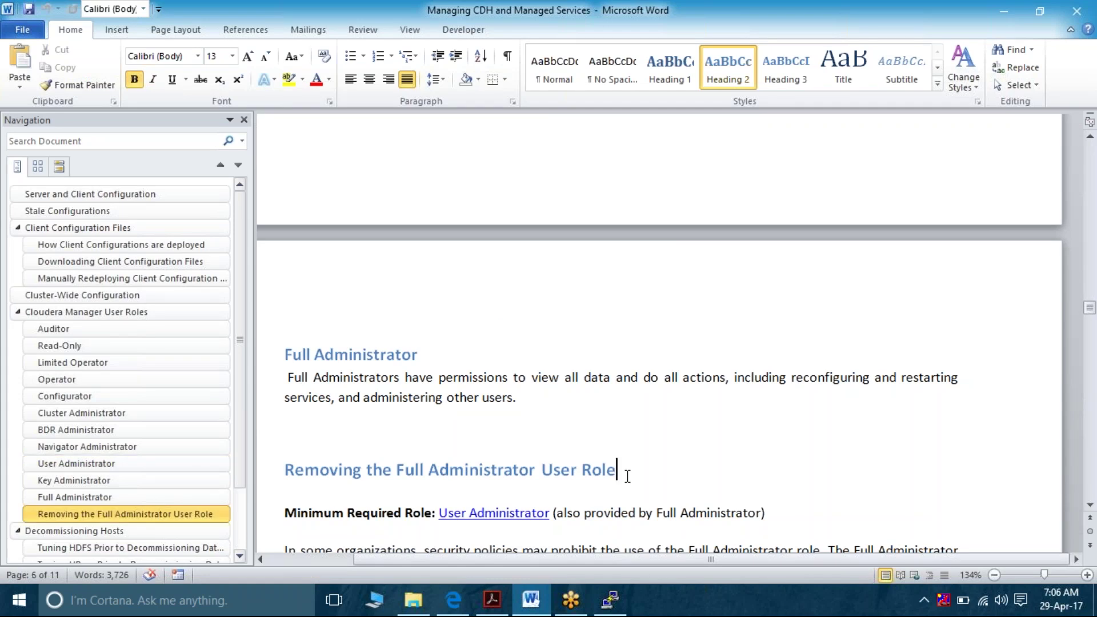
key(Down)
key(Down)
key(Down)
key(Down)
key(Down)
key(Down)
key(Down)
key(Down)
key(Down)
key(Down)
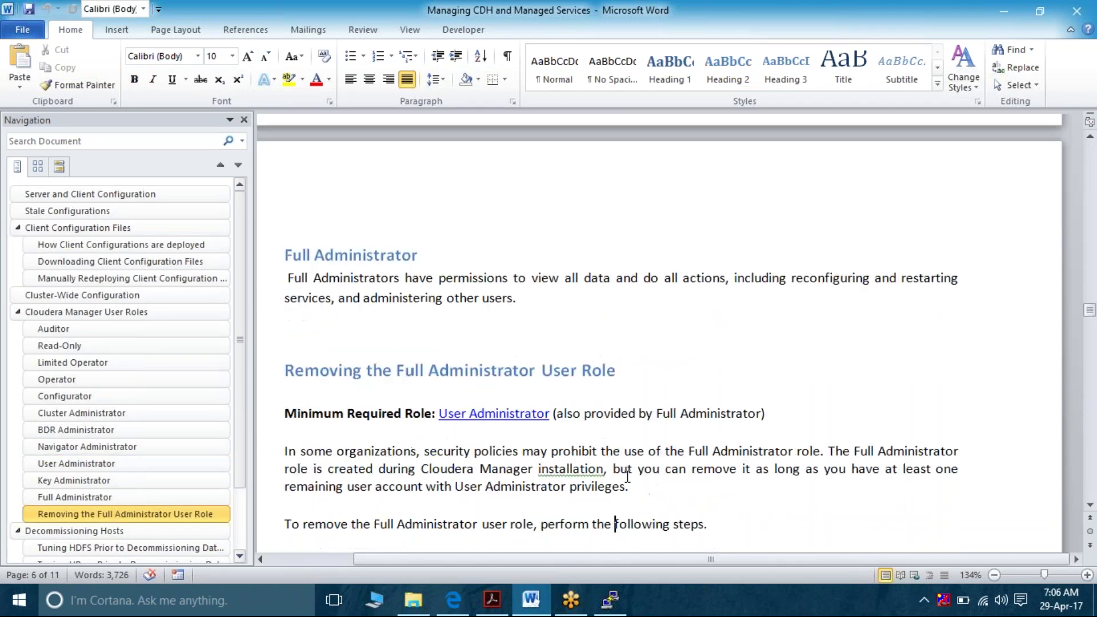
key(Down)
key(Down)
key(Down)
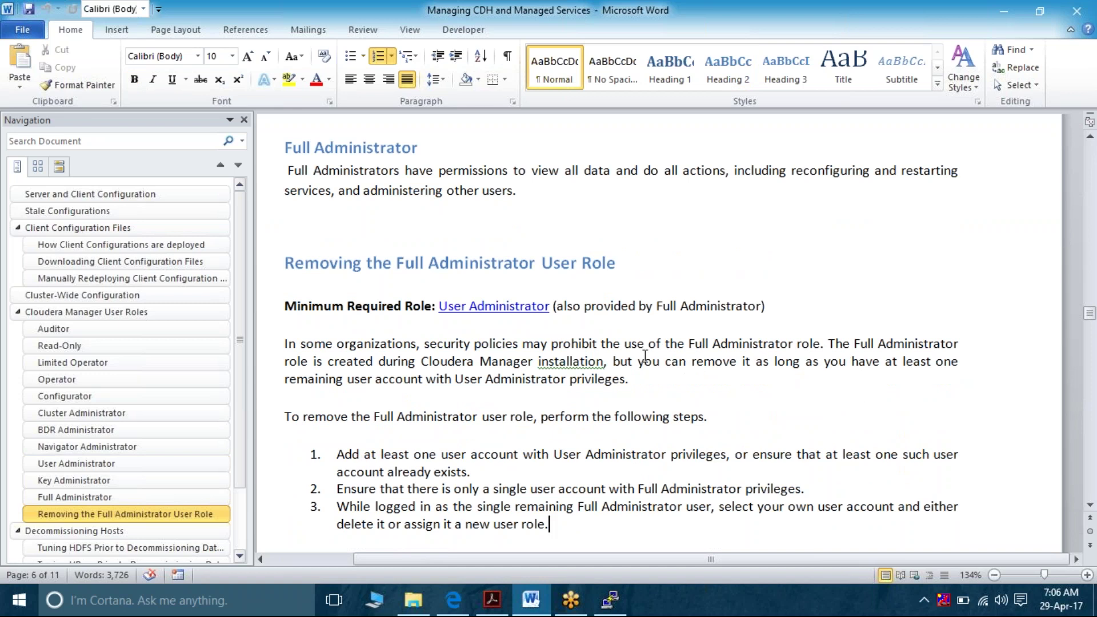
drag(639, 361, 679, 378)
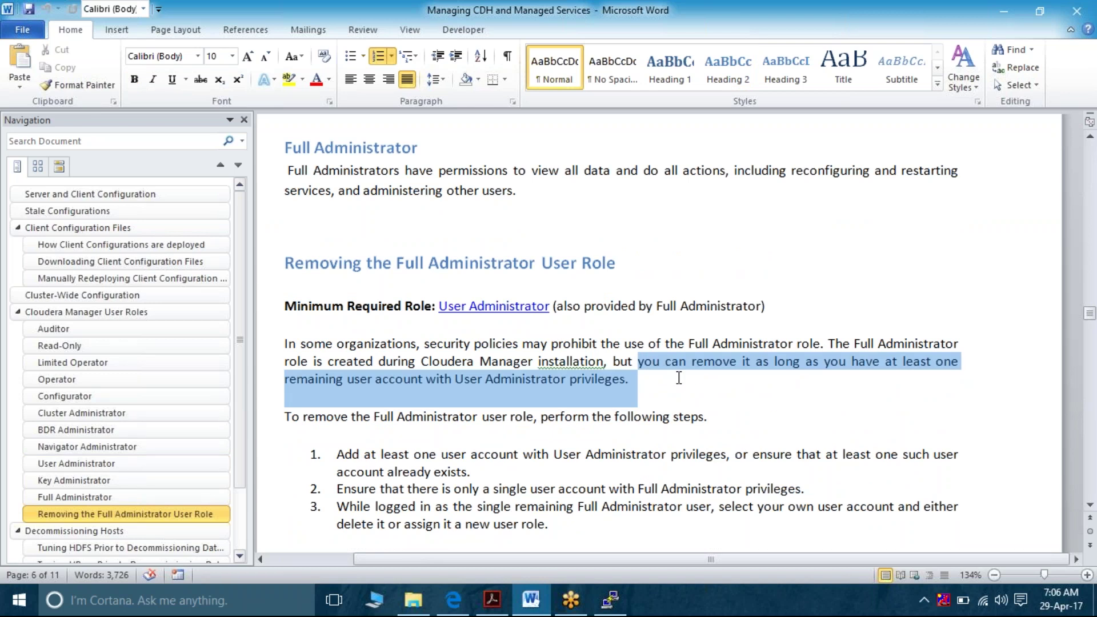
drag(679, 378, 679, 378)
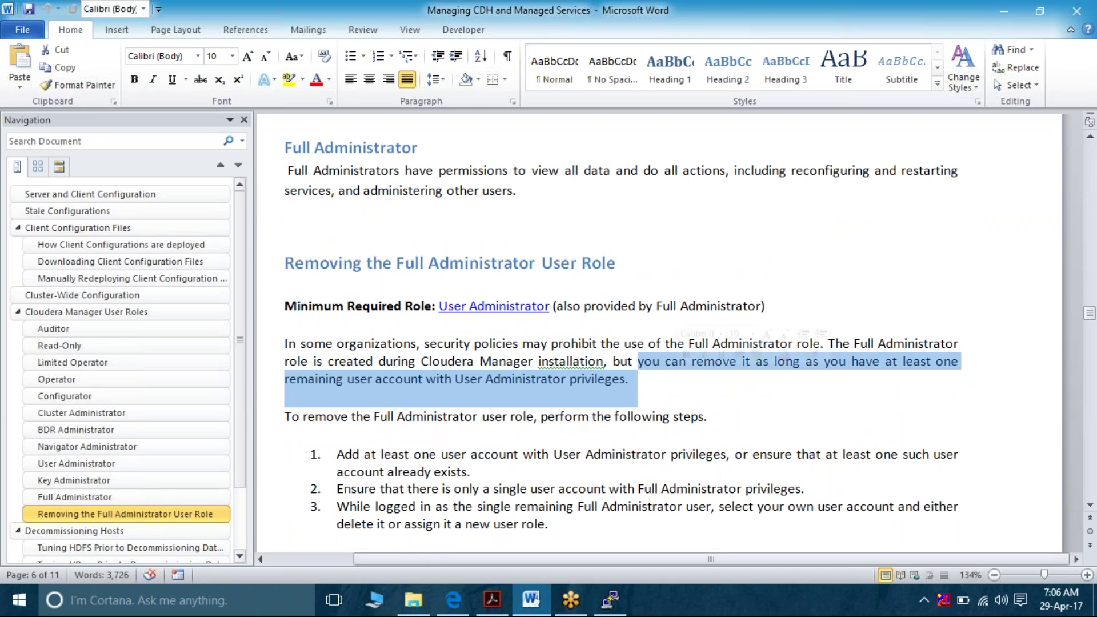
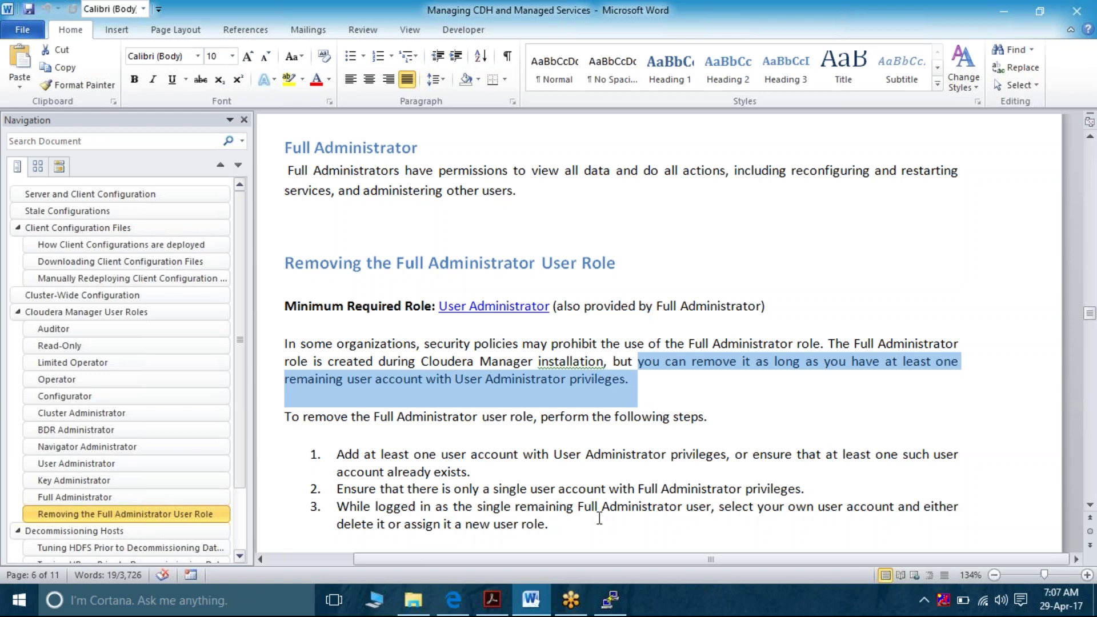
Switch from the Word guide to the Cloudera Manager Users page in Edge
click(455, 599)
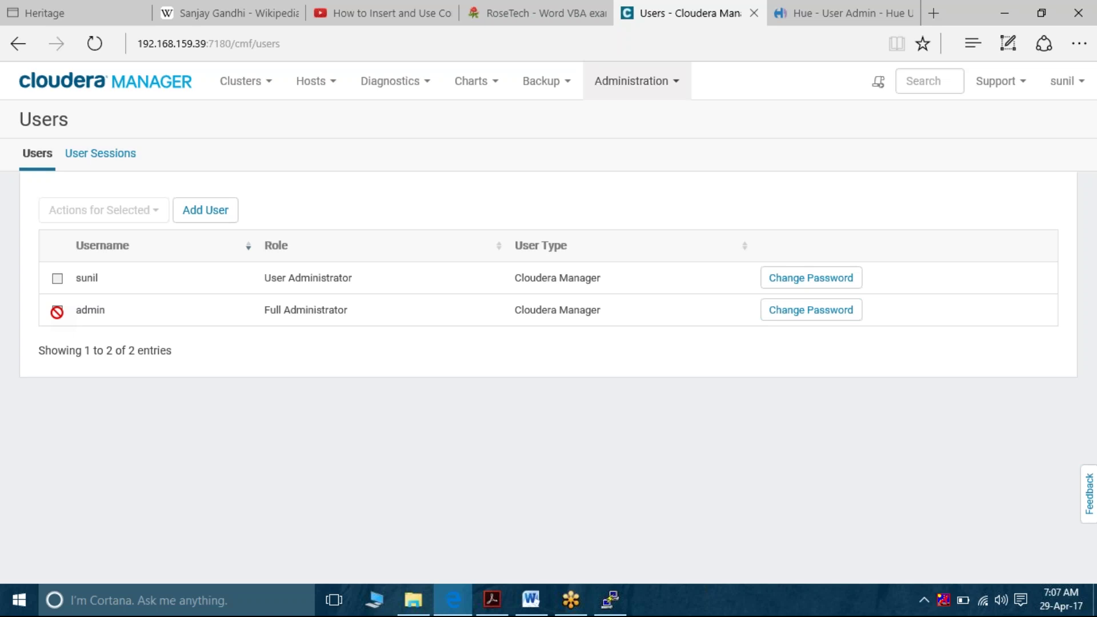
Open the Users list from Administration and start adding a new user
click(682, 87)
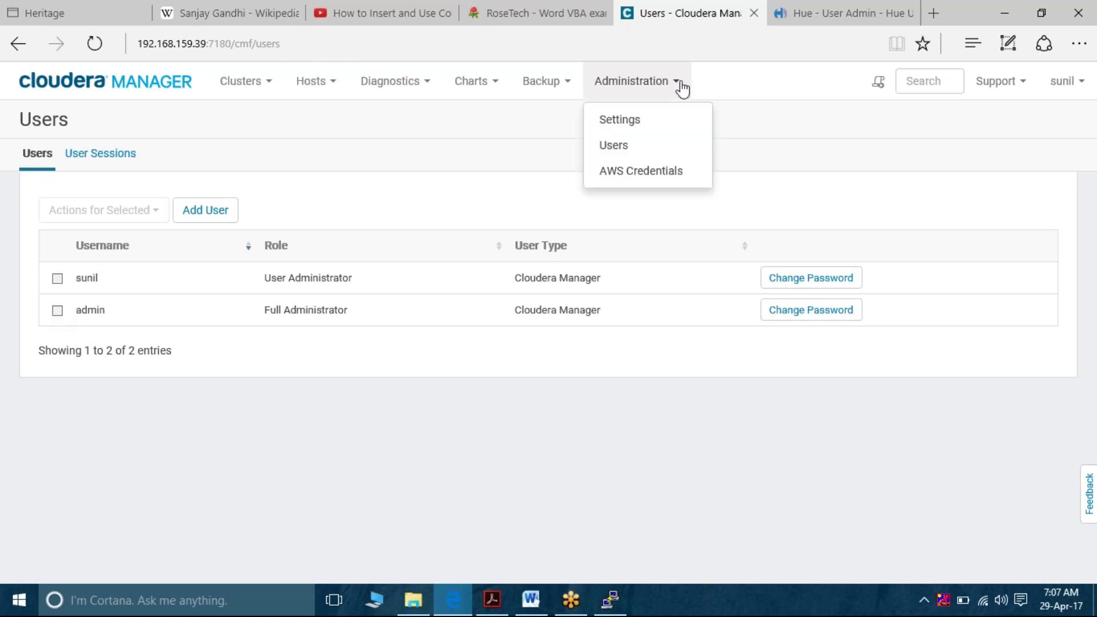
click(621, 150)
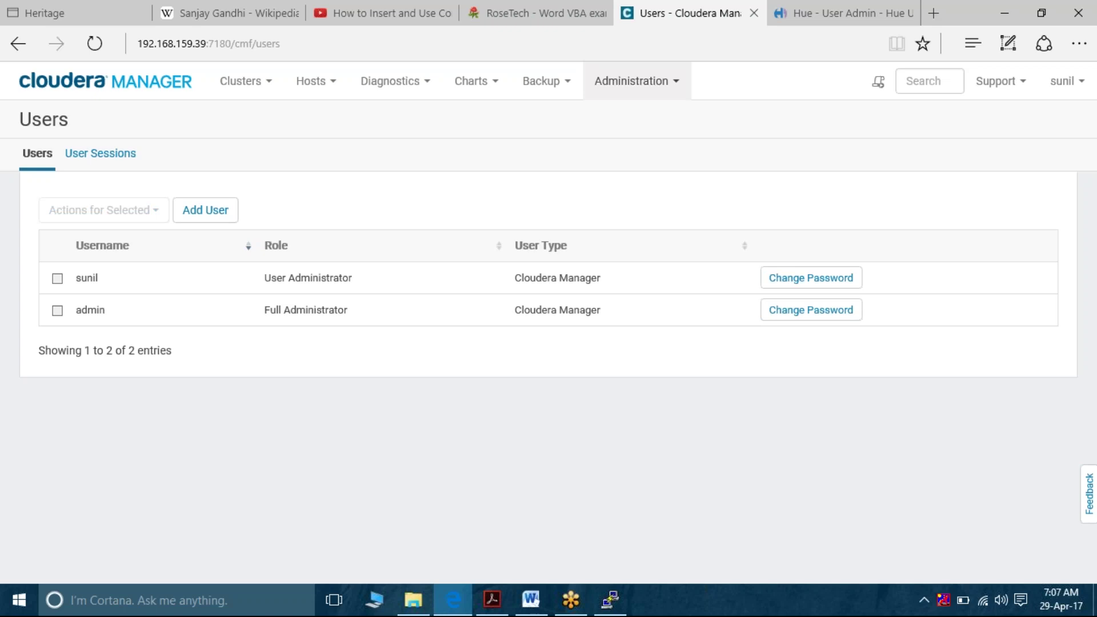
click(214, 214)
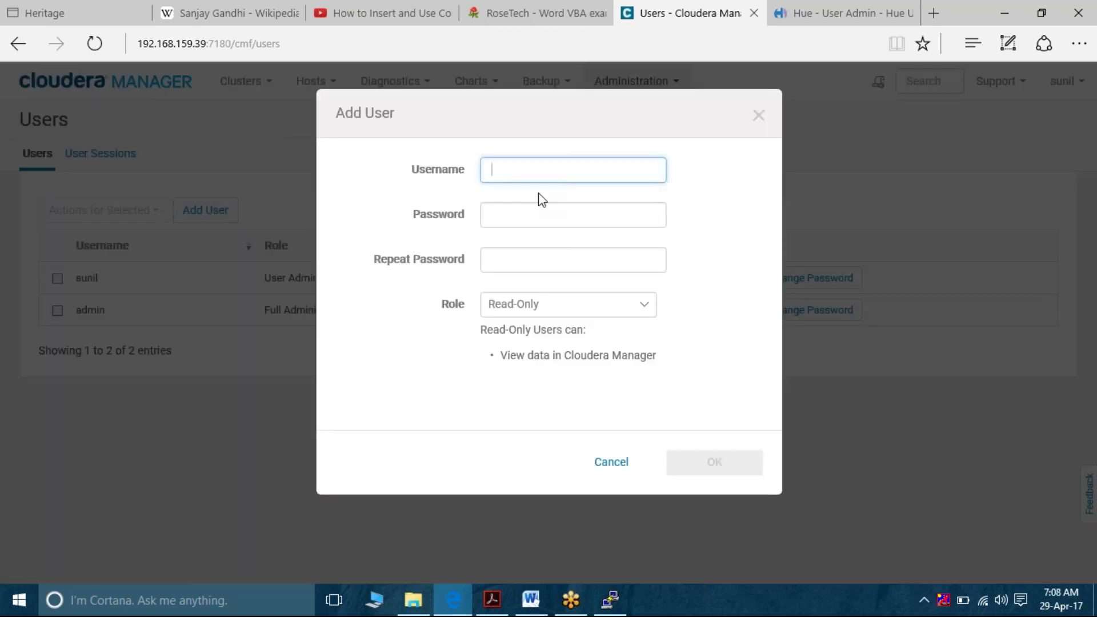
Enter the new username and matching password, open the Role list, and return to Word
key(Tab)
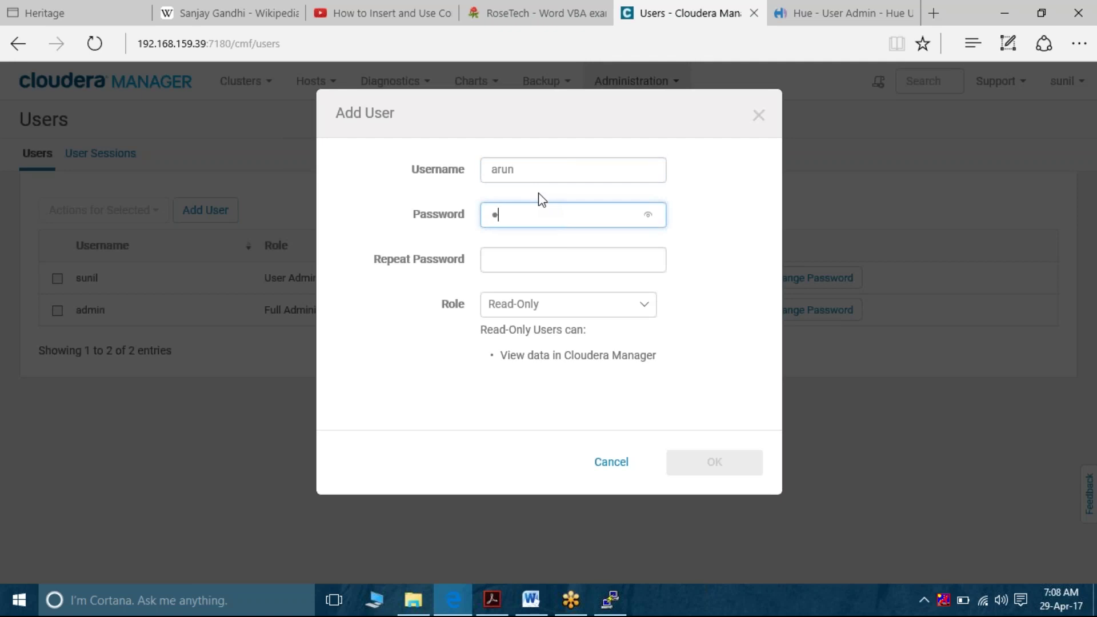
key(Tab)
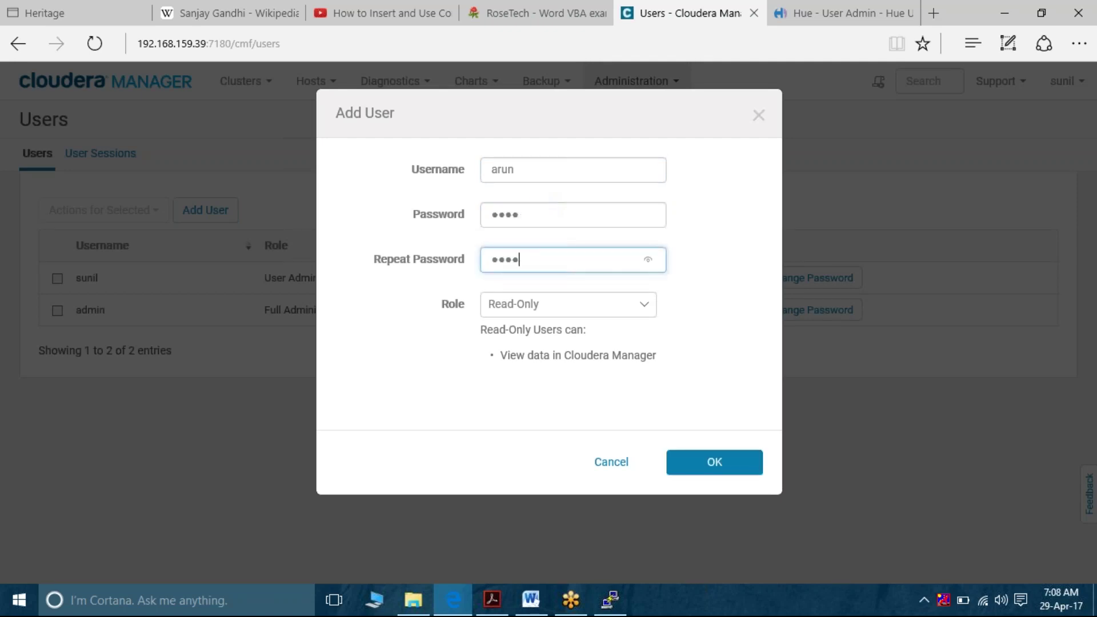
click(642, 306)
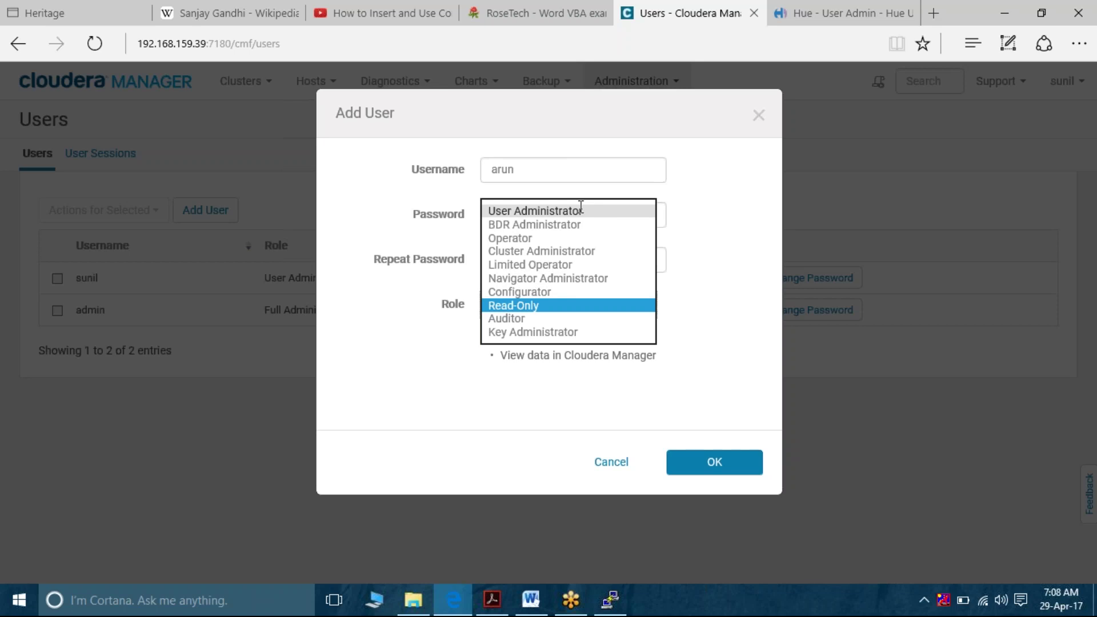
click(531, 599)
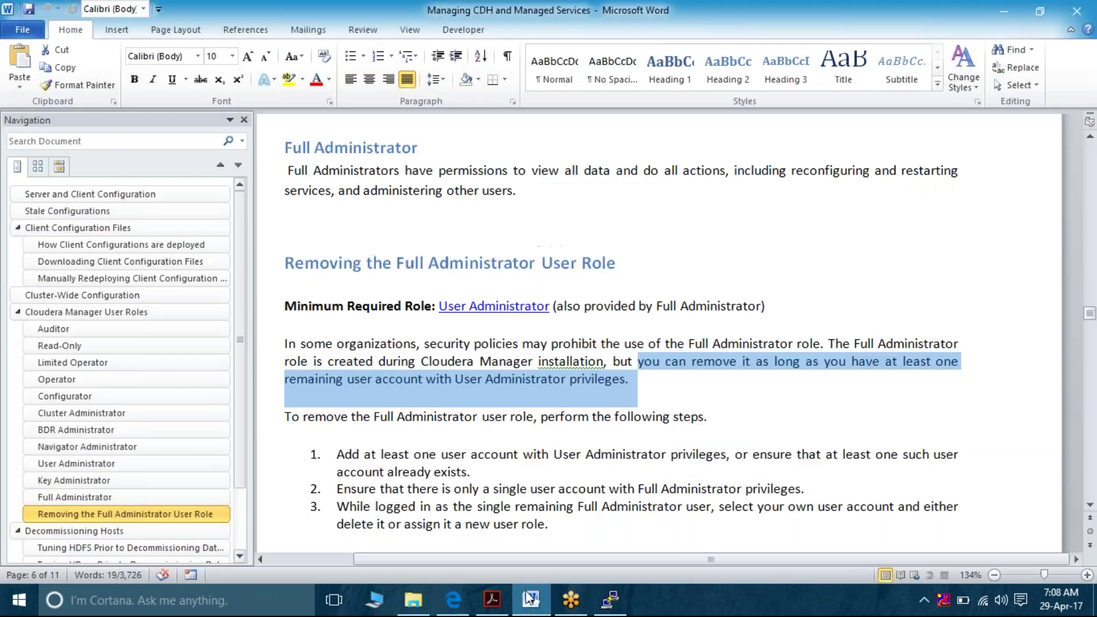
double_click(497, 343)
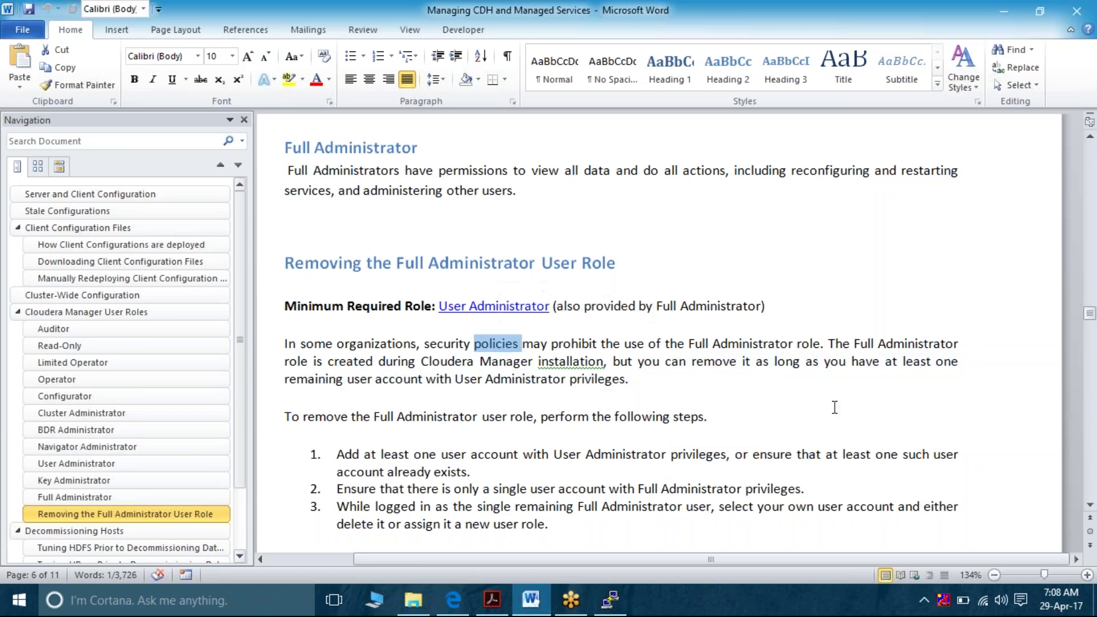
triple_click(856, 356)
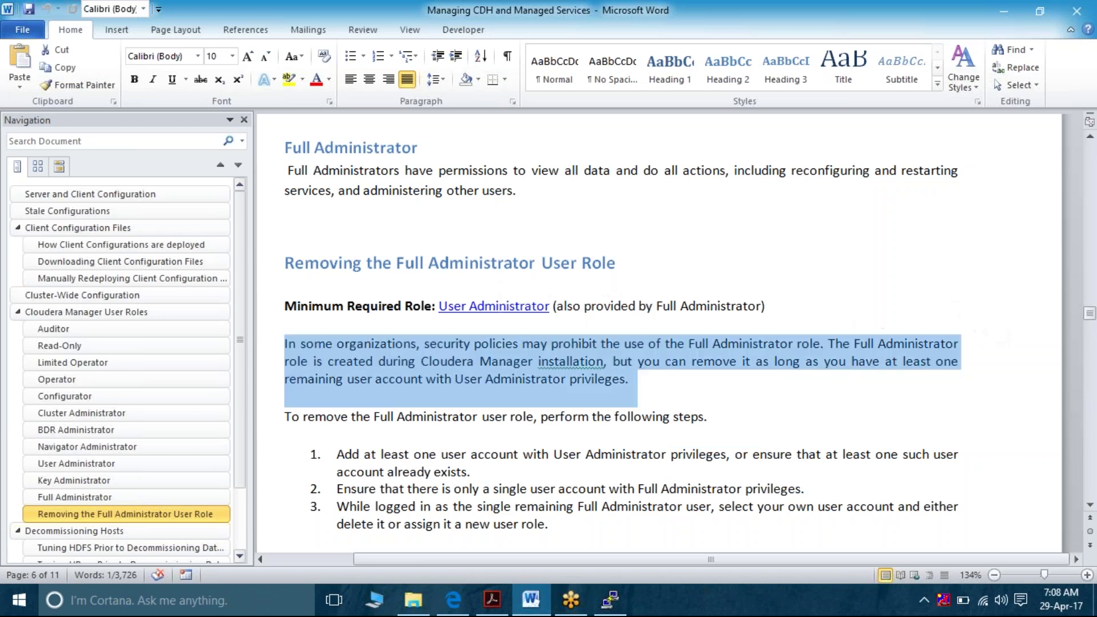
click(853, 362)
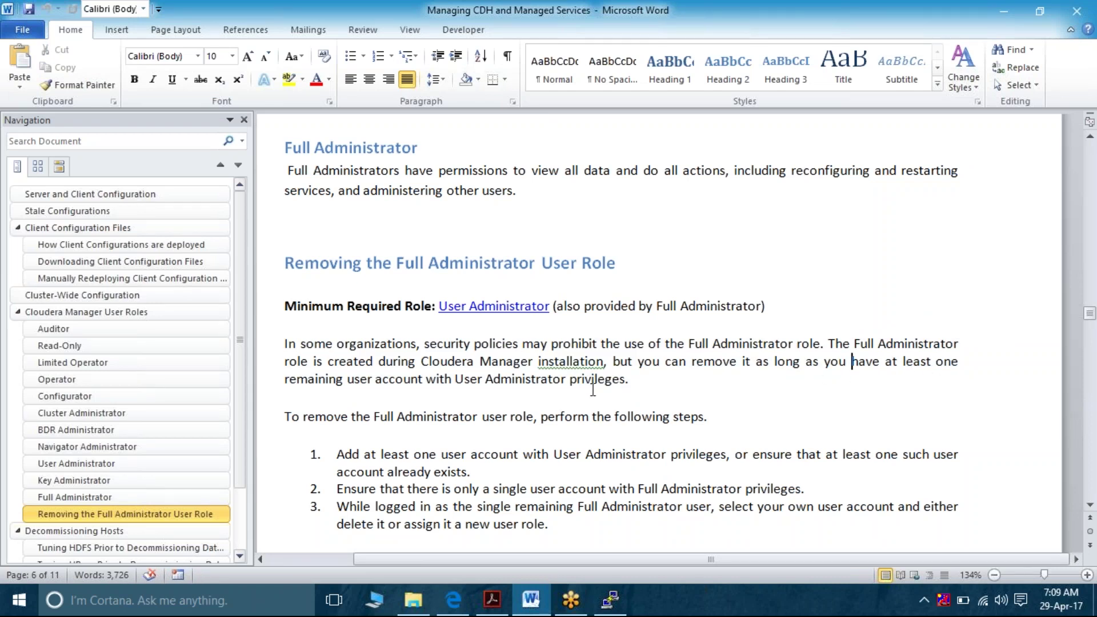
triple_click(392, 382)
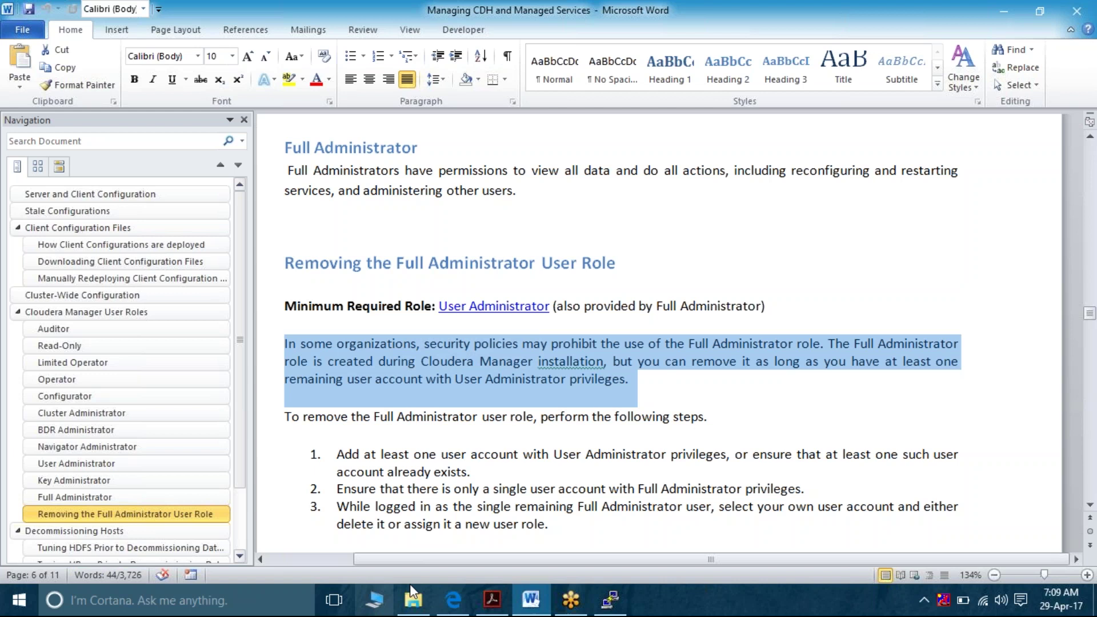
Create the new user with the User Administrator role, then go back to the Word guide
click(453, 600)
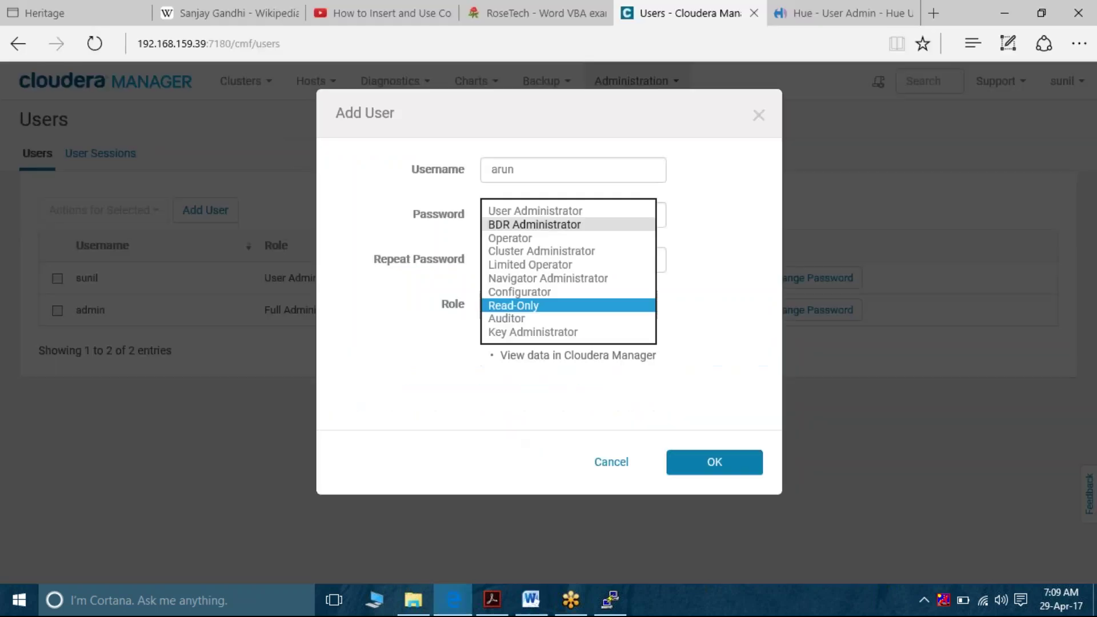
click(602, 212)
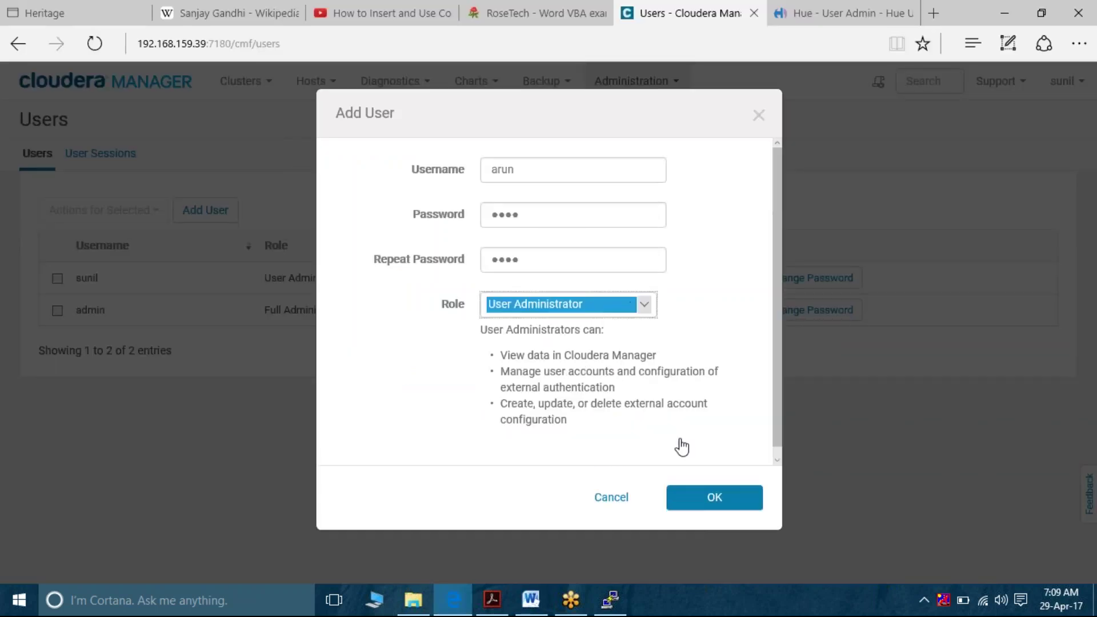
click(718, 499)
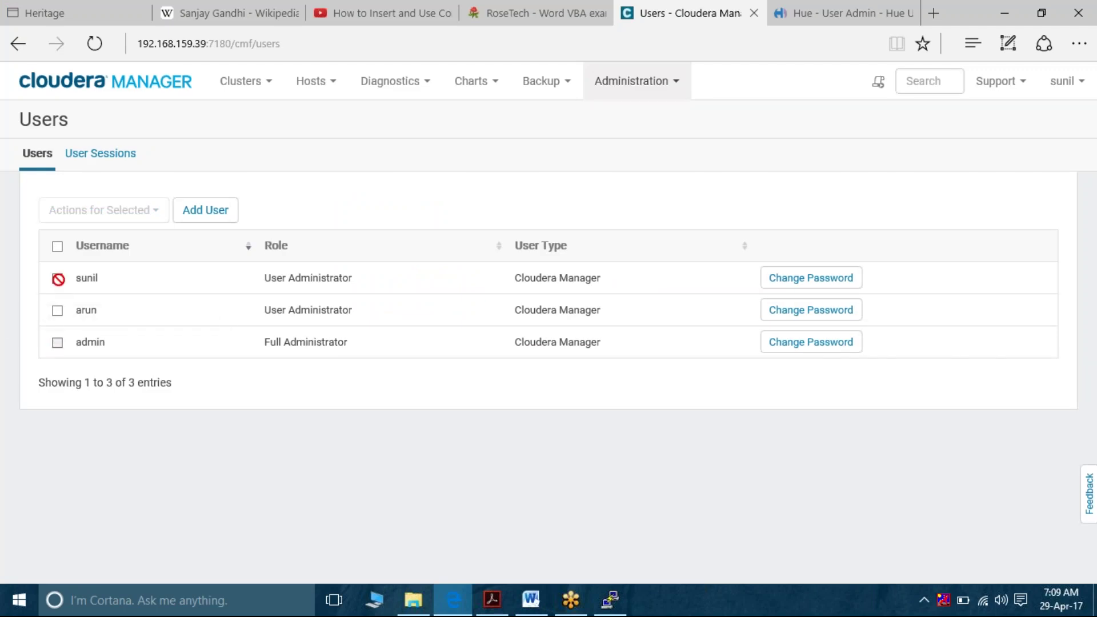
click(57, 310)
click(57, 311)
click(529, 600)
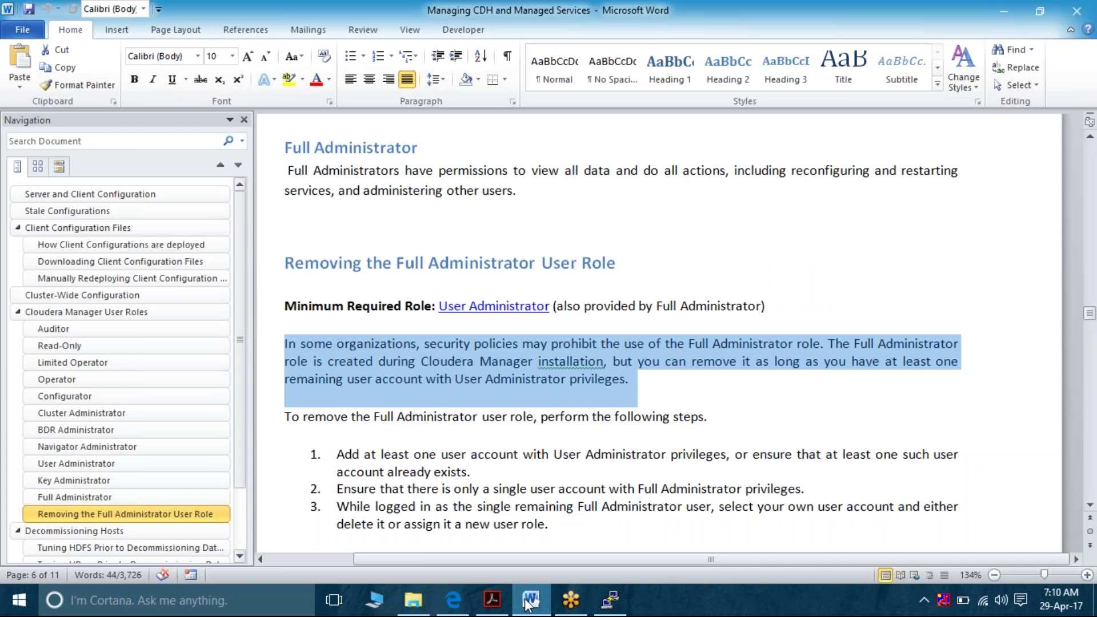
Scroll the Word guide down from the removal steps to the Decommissioning Hosts section
click(528, 605)
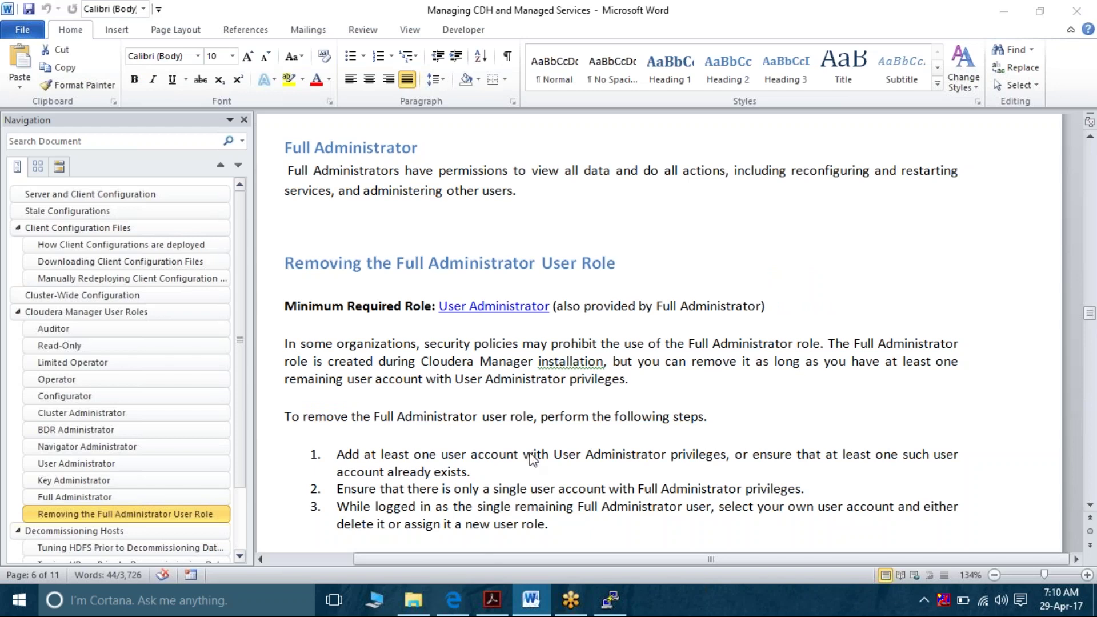
key(alt+Tab)
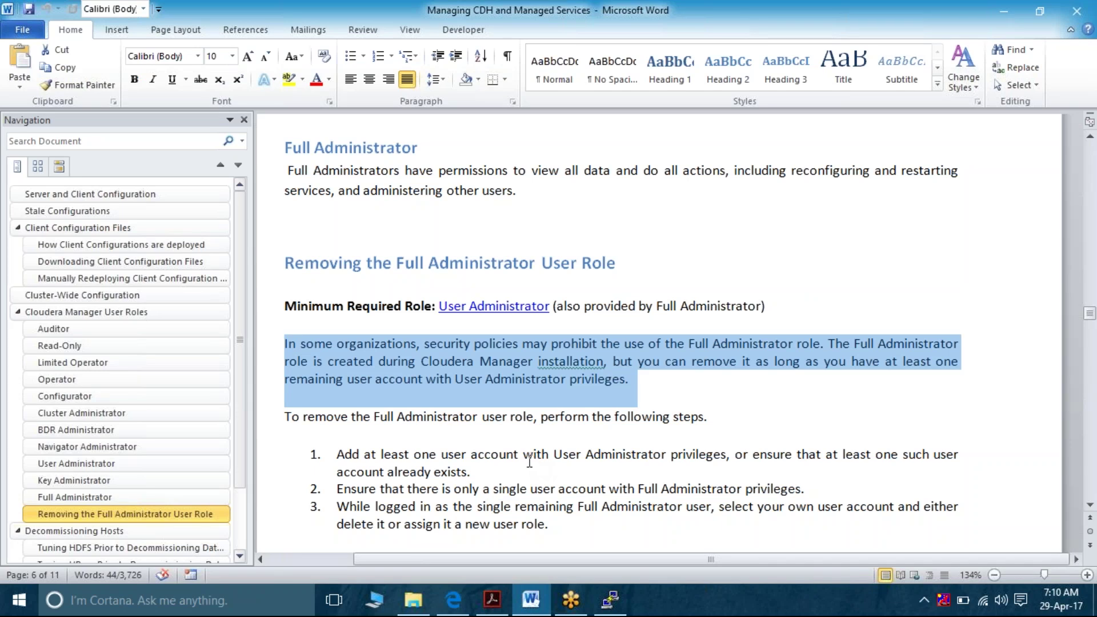
double_click(521, 489)
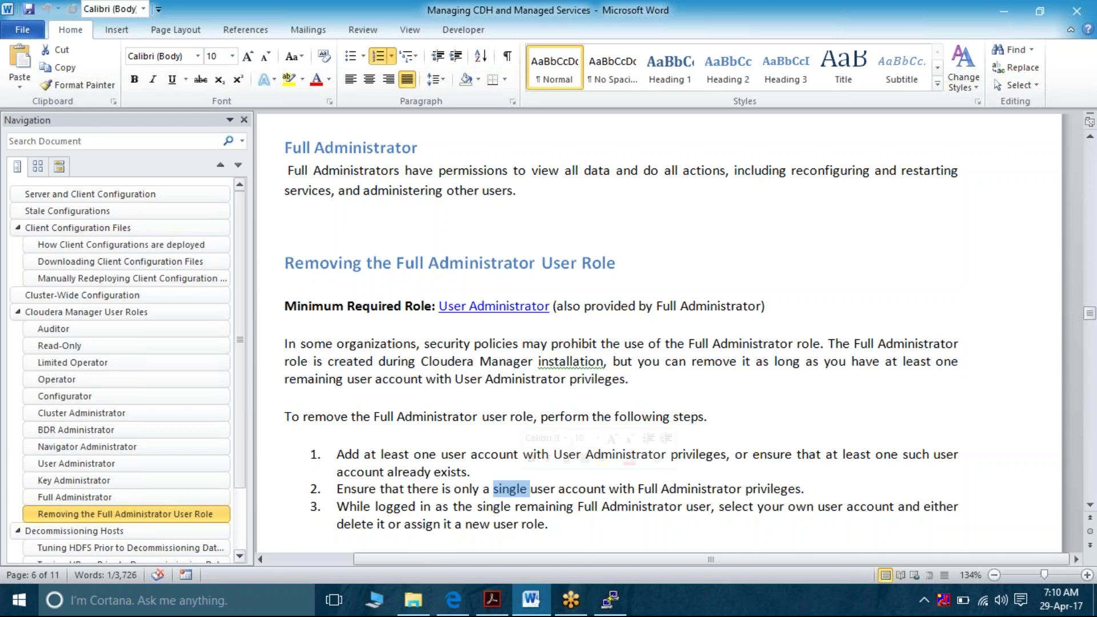
click(475, 522)
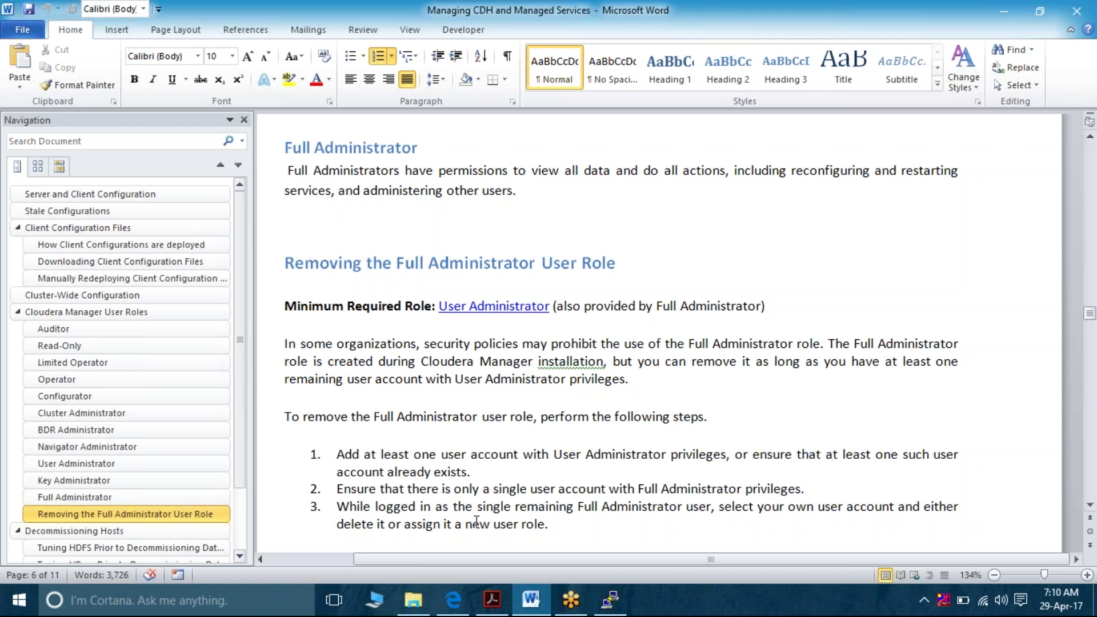
right_click(476, 523)
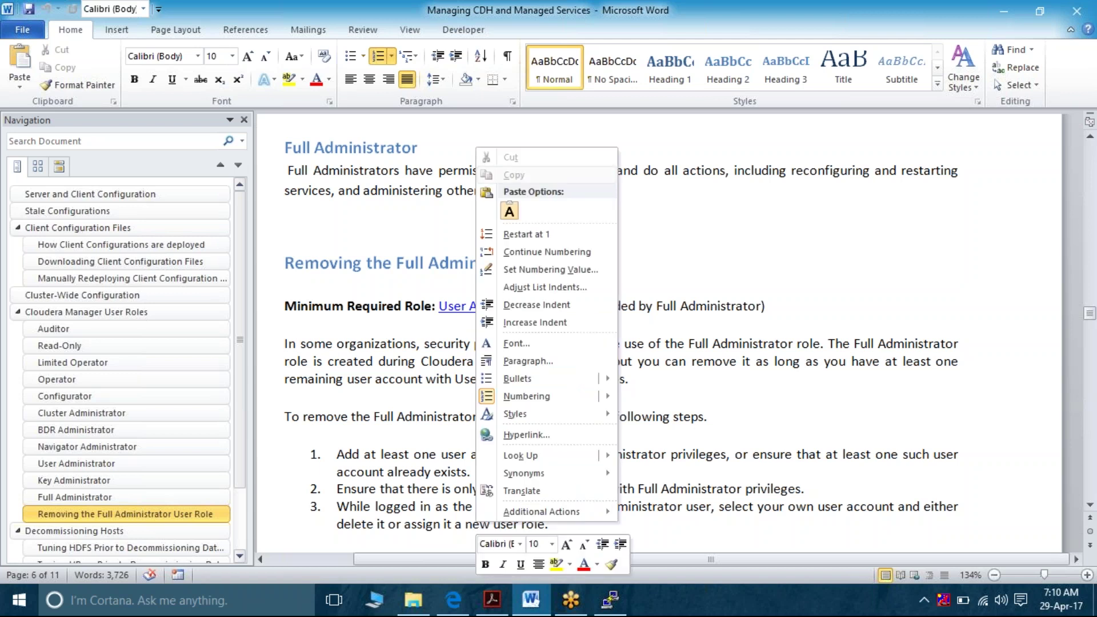
key(Escape)
scroll(469, 532, down, 2)
scroll(470, 538, down, 3)
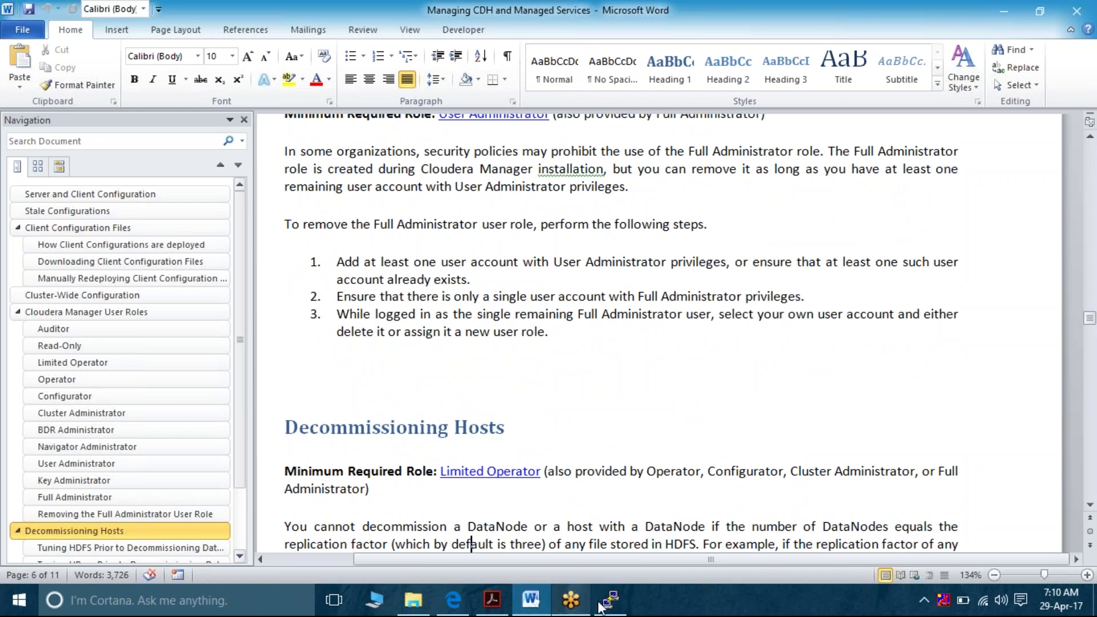
Log out of Cloudera Manager and sign back in as admin with its password
click(454, 600)
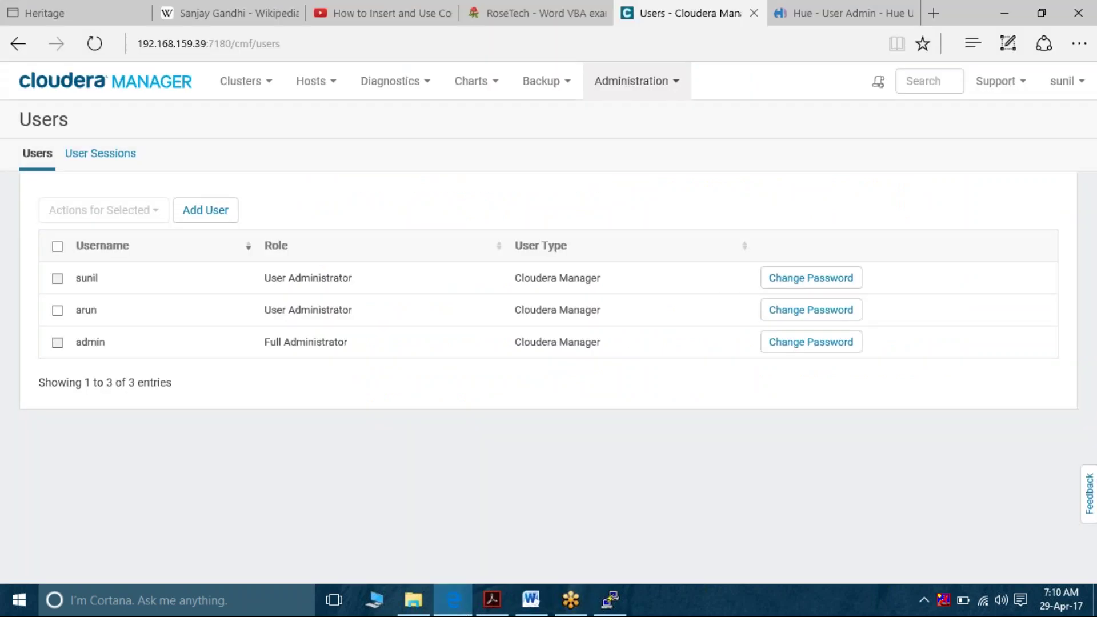
click(1076, 87)
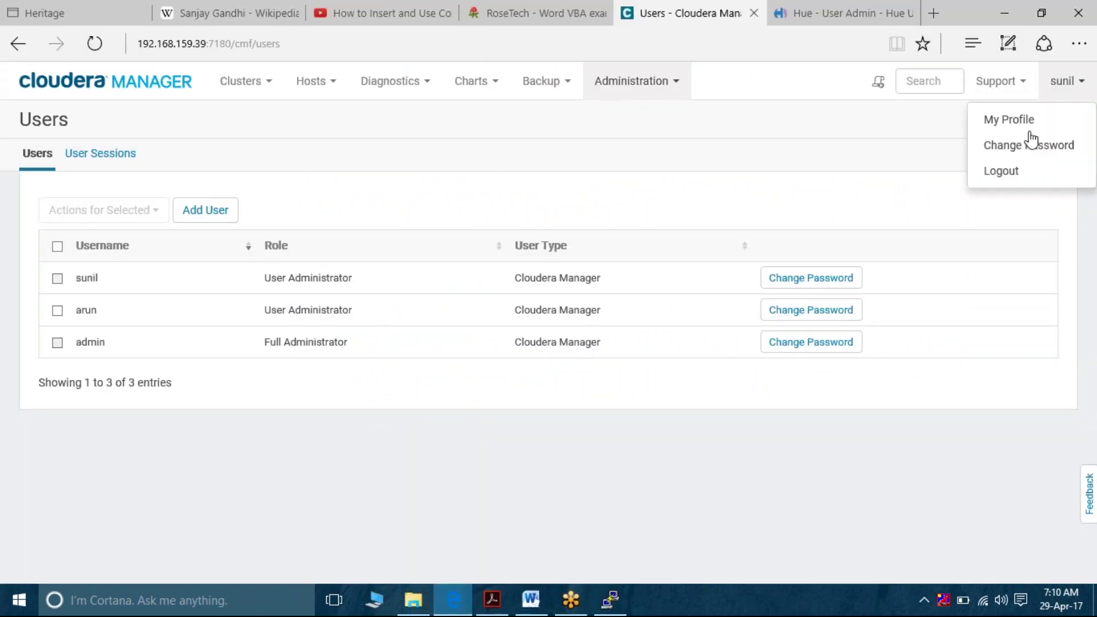
click(1010, 171)
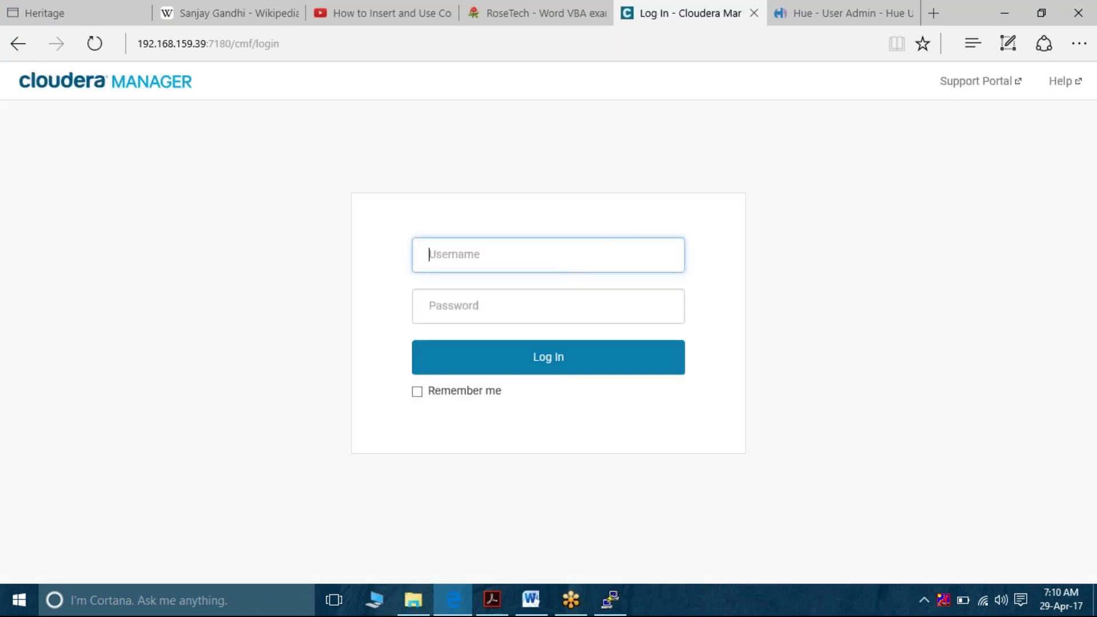
key(Tab)
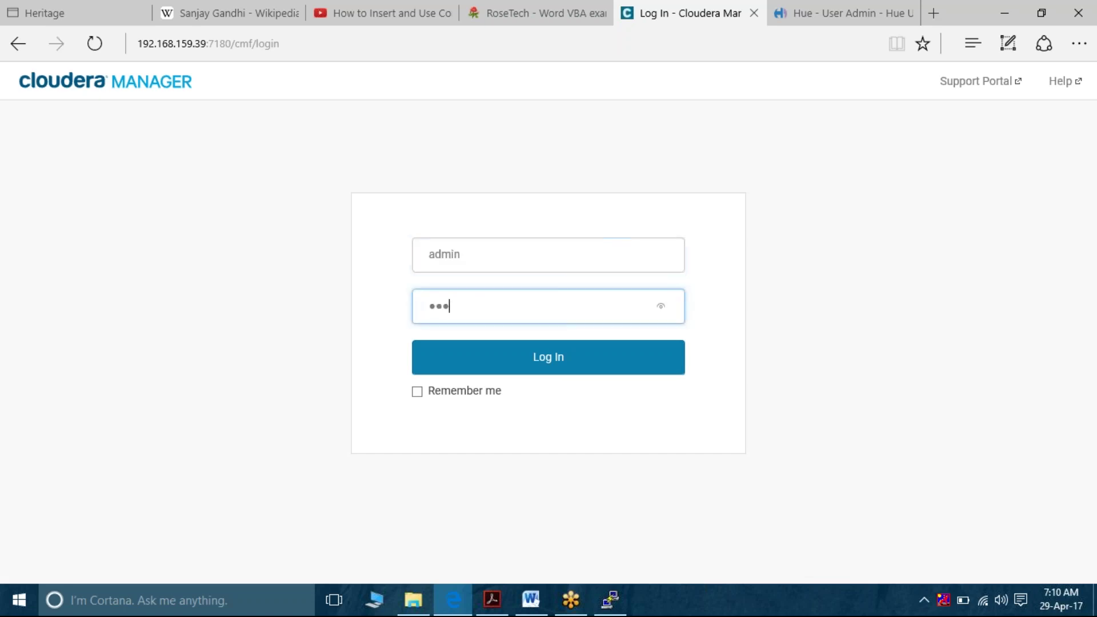
key(Return)
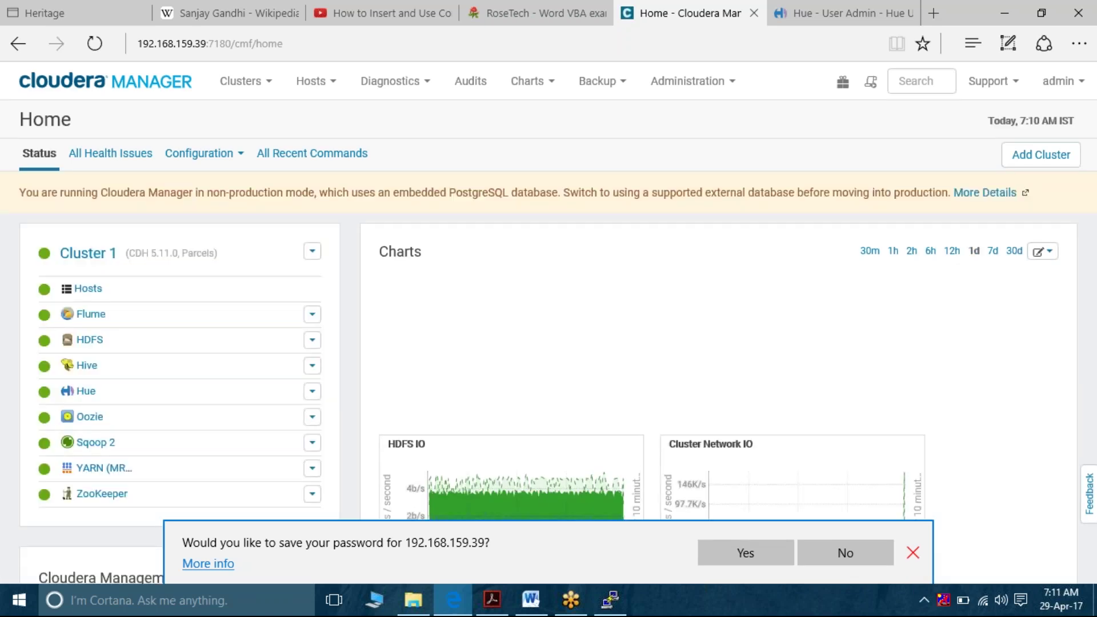
Open Administration > Users and check the Actions for Selected menu without acting
click(913, 553)
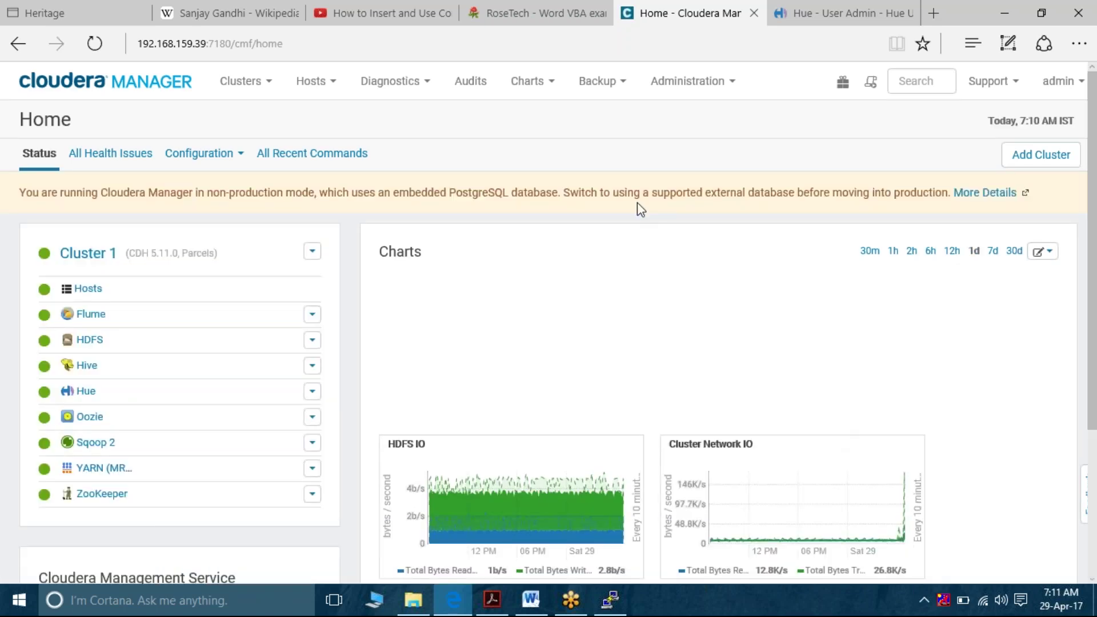
click(711, 90)
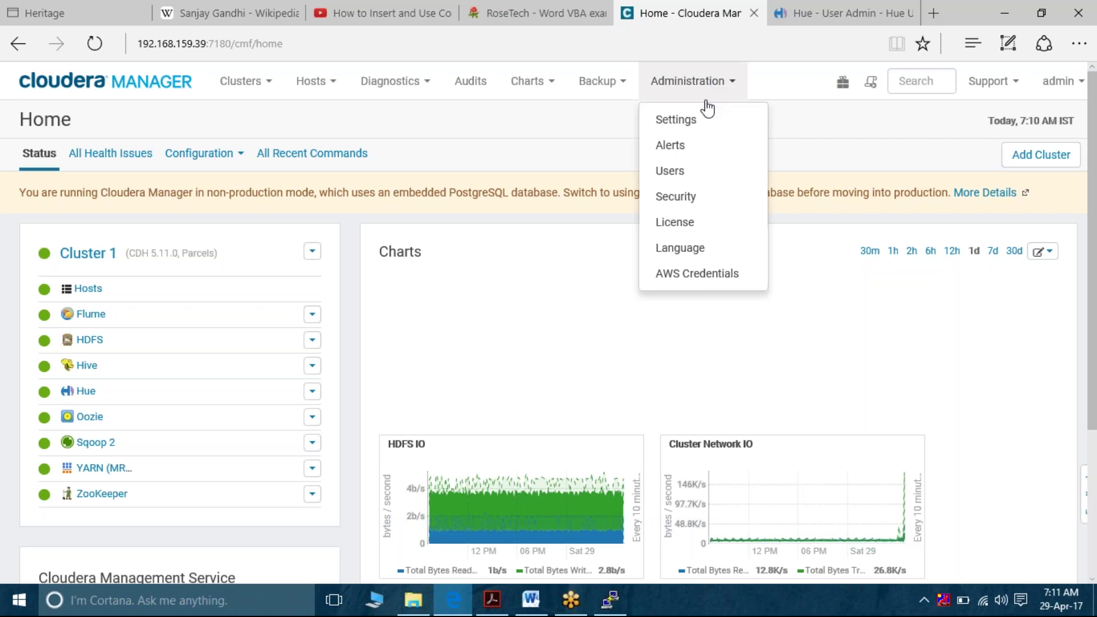
click(683, 181)
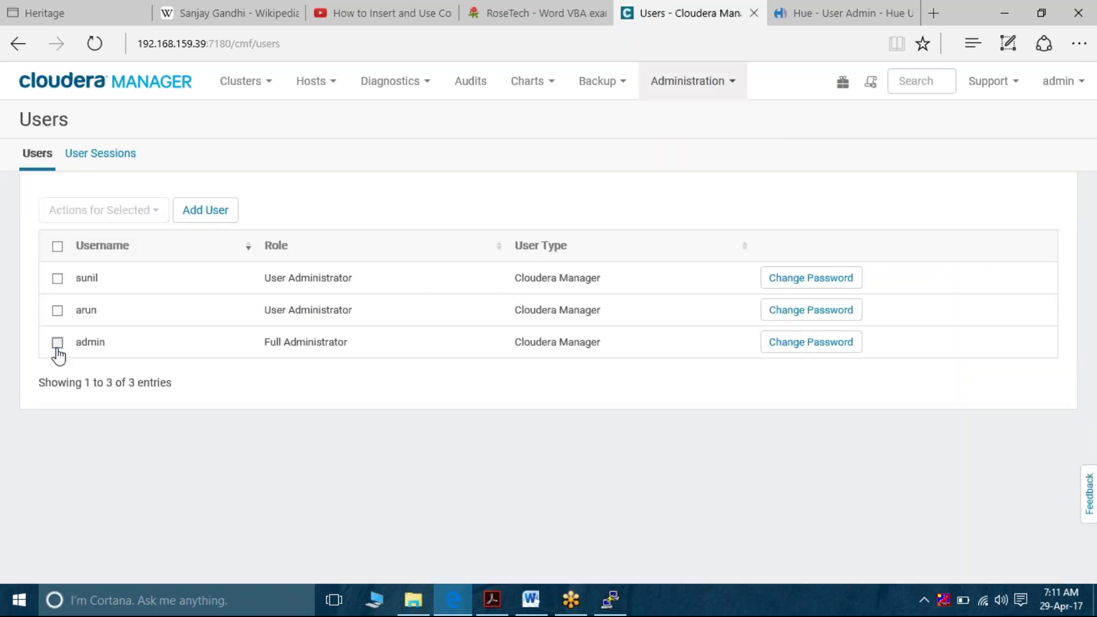
click(57, 343)
click(159, 216)
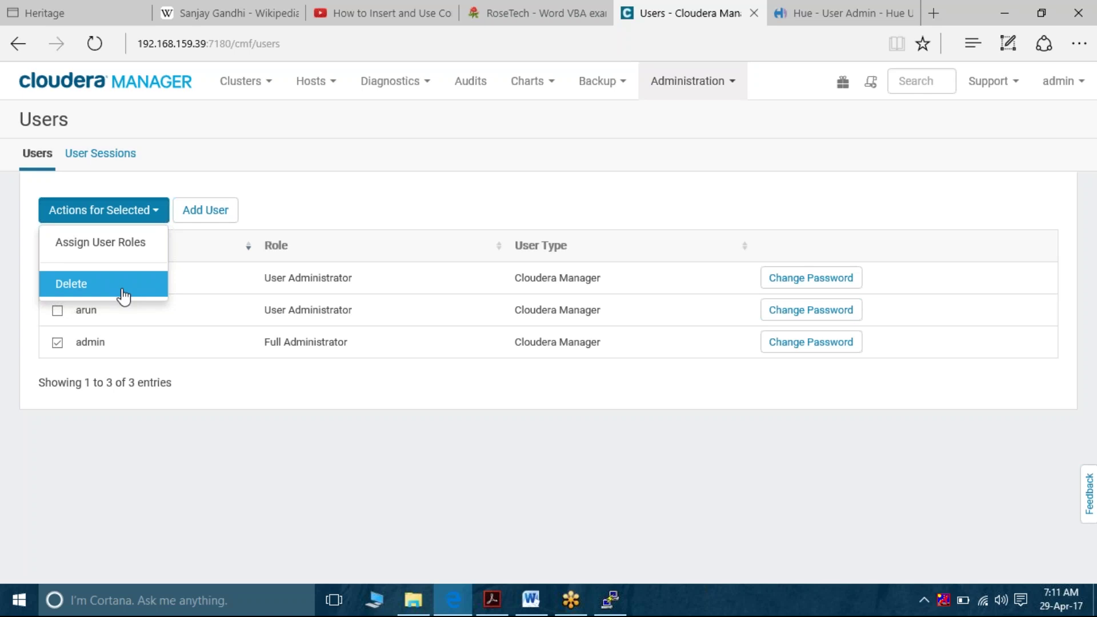
click(144, 296)
click(409, 475)
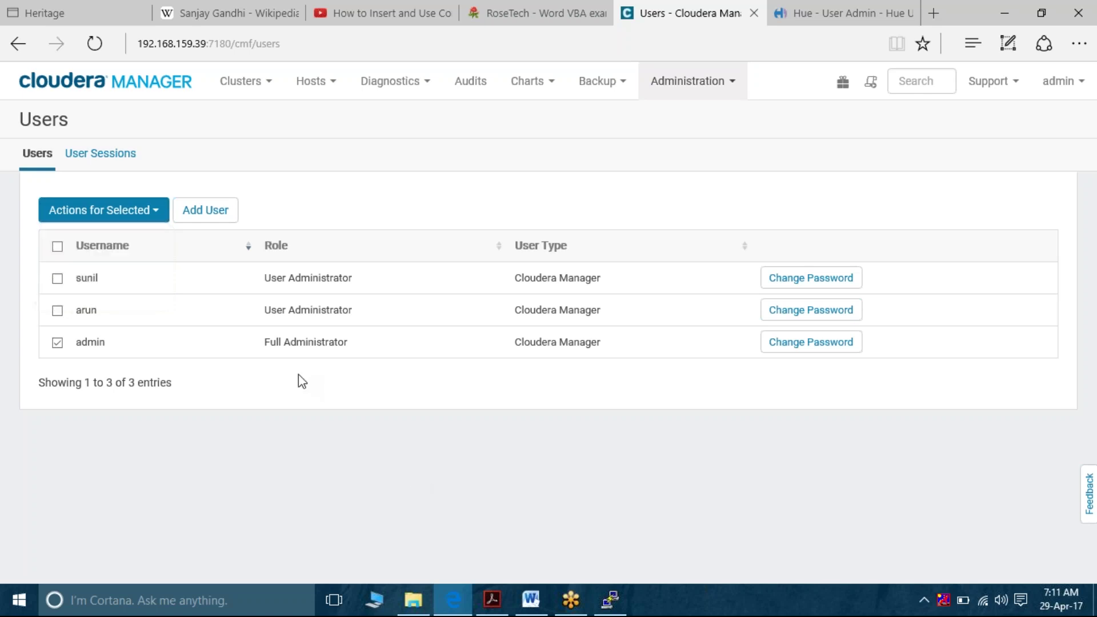
Select both User Administrator accounts and delete them, leaving only admin
click(59, 316)
click(57, 345)
click(57, 278)
click(158, 214)
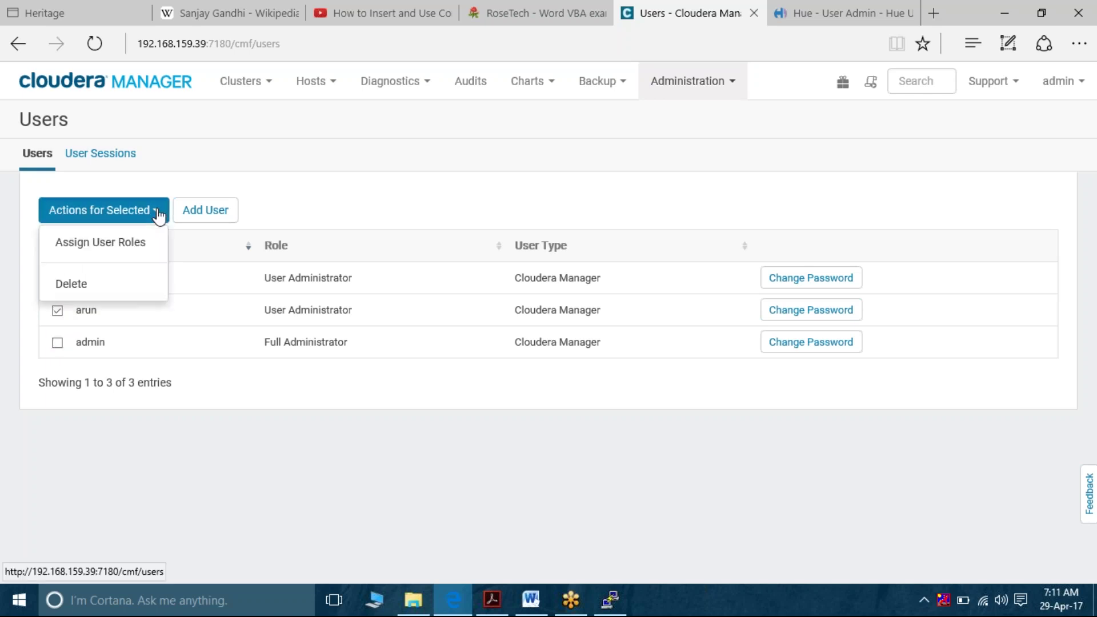
click(119, 289)
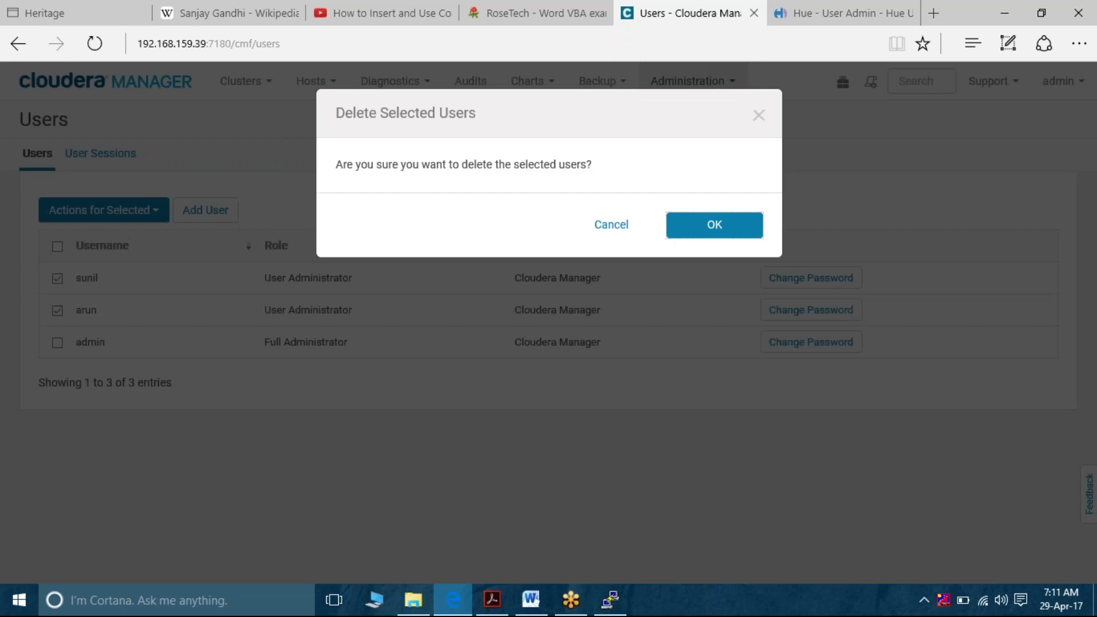
click(708, 225)
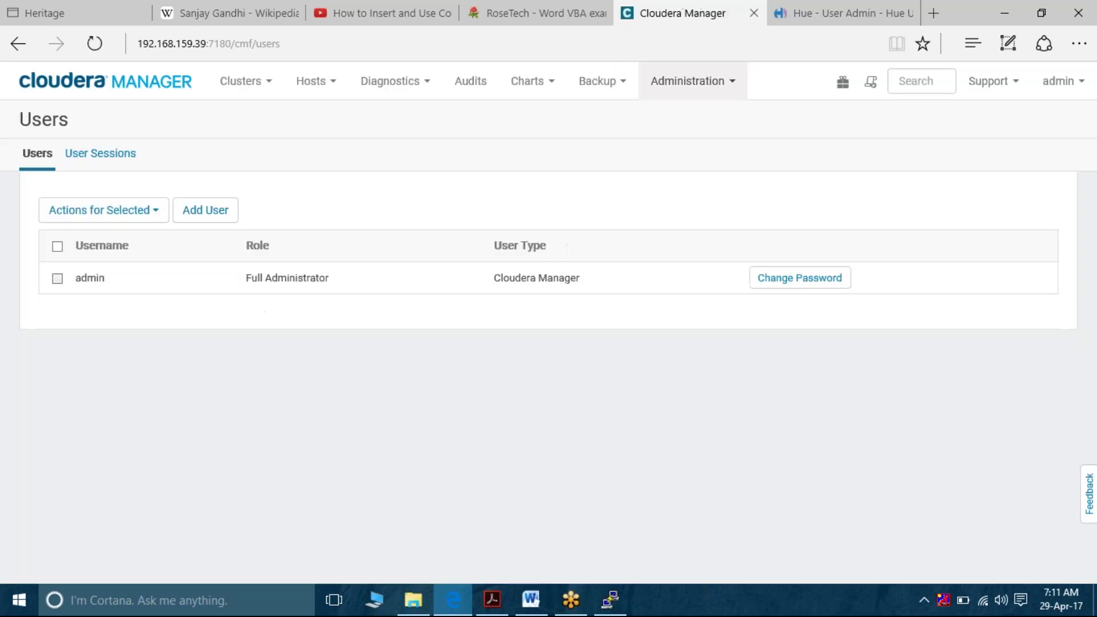
mouse_move(56, 280)
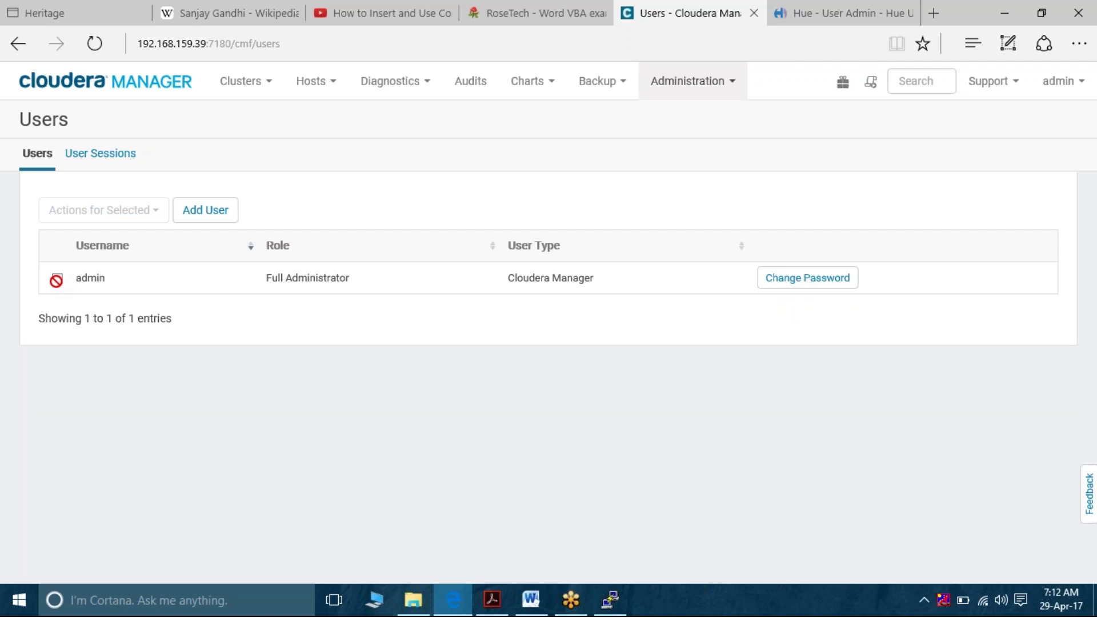
Highlight step 1 of the Full Administrator removal steps, then go to the User Administrator section
click(530, 600)
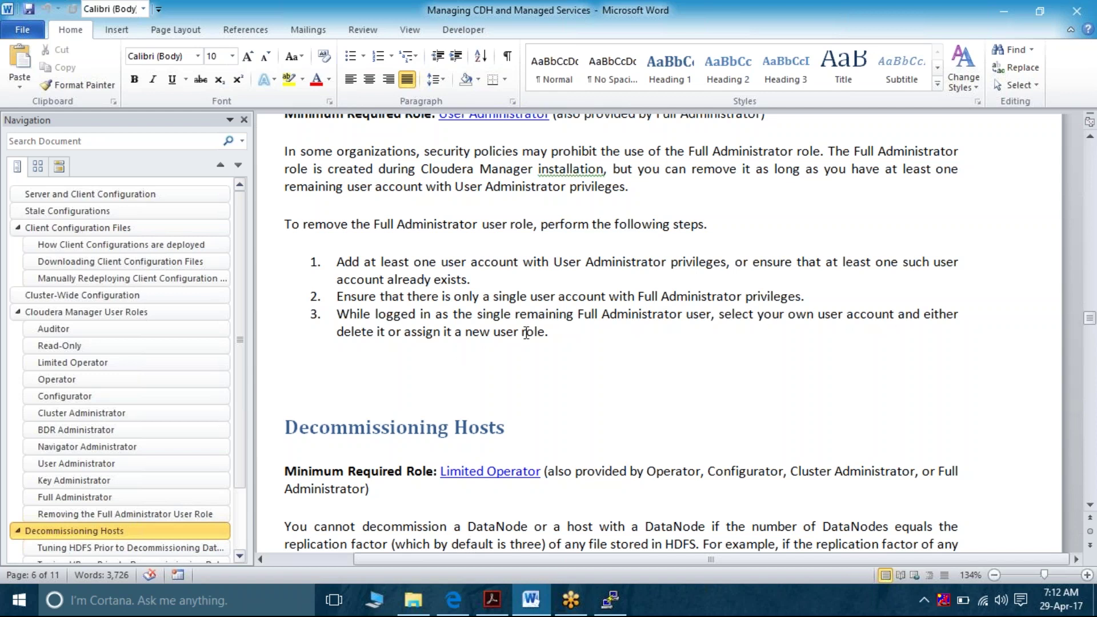
click(550, 342)
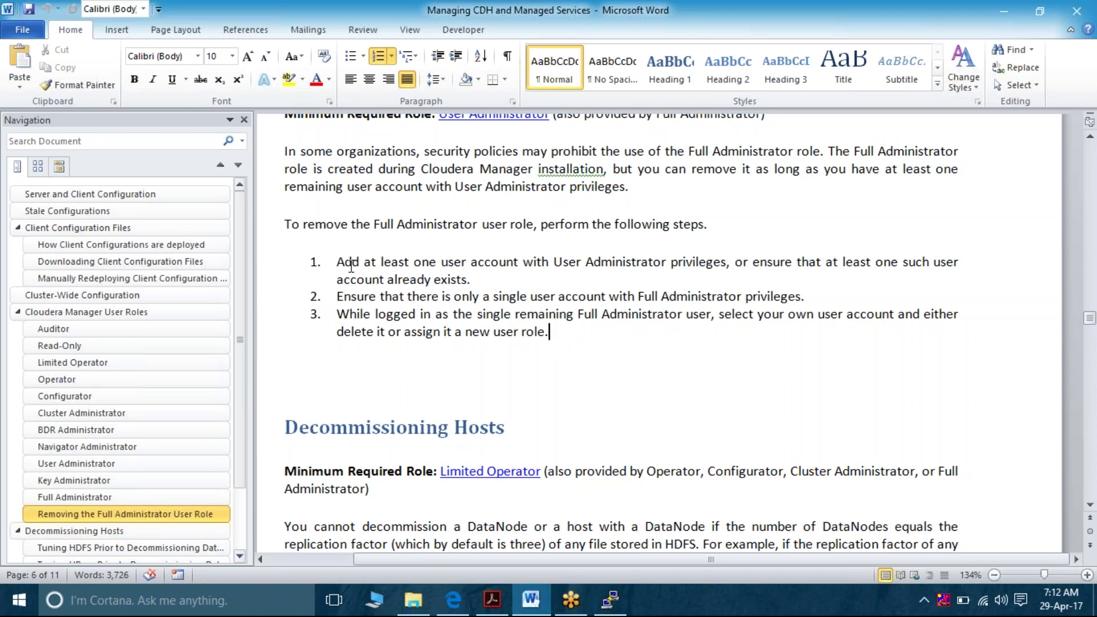
drag(352, 266, 462, 286)
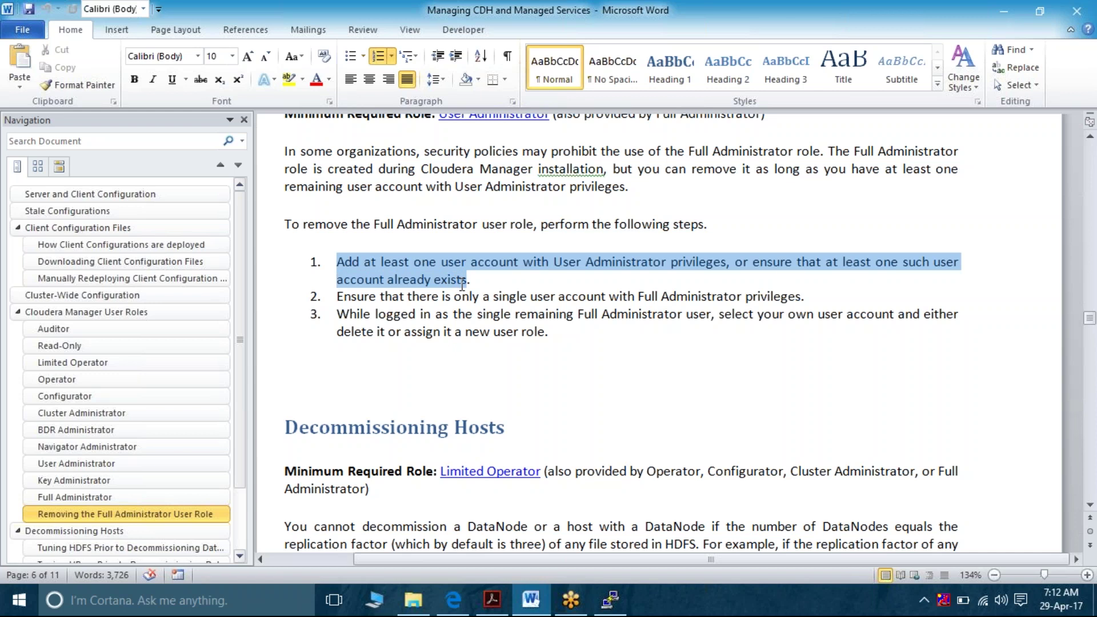
drag(462, 286, 462, 286)
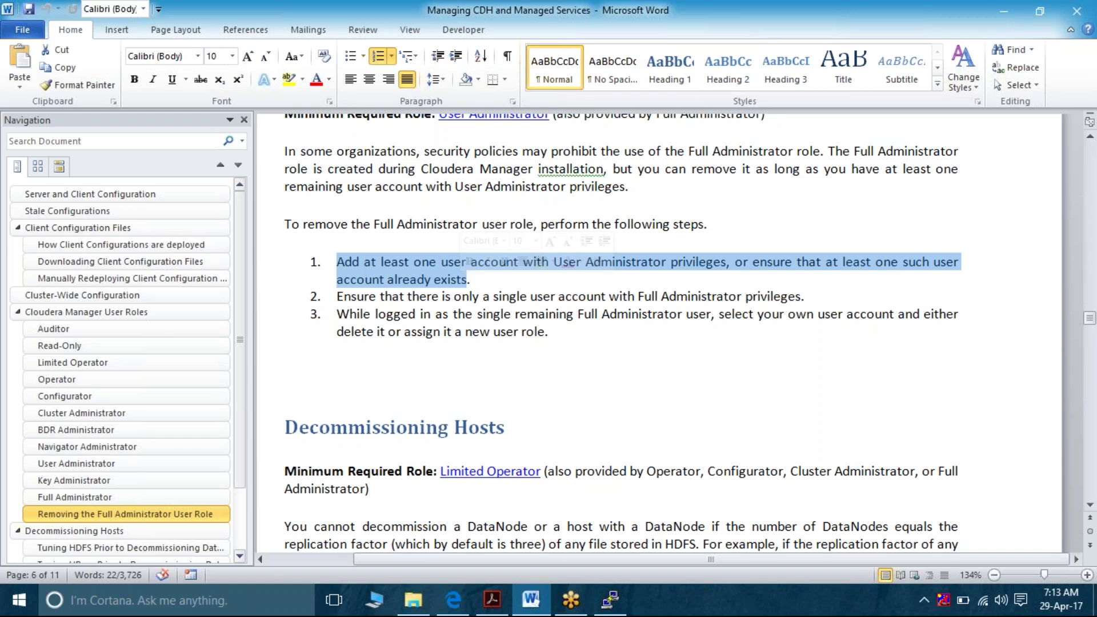
click(128, 464)
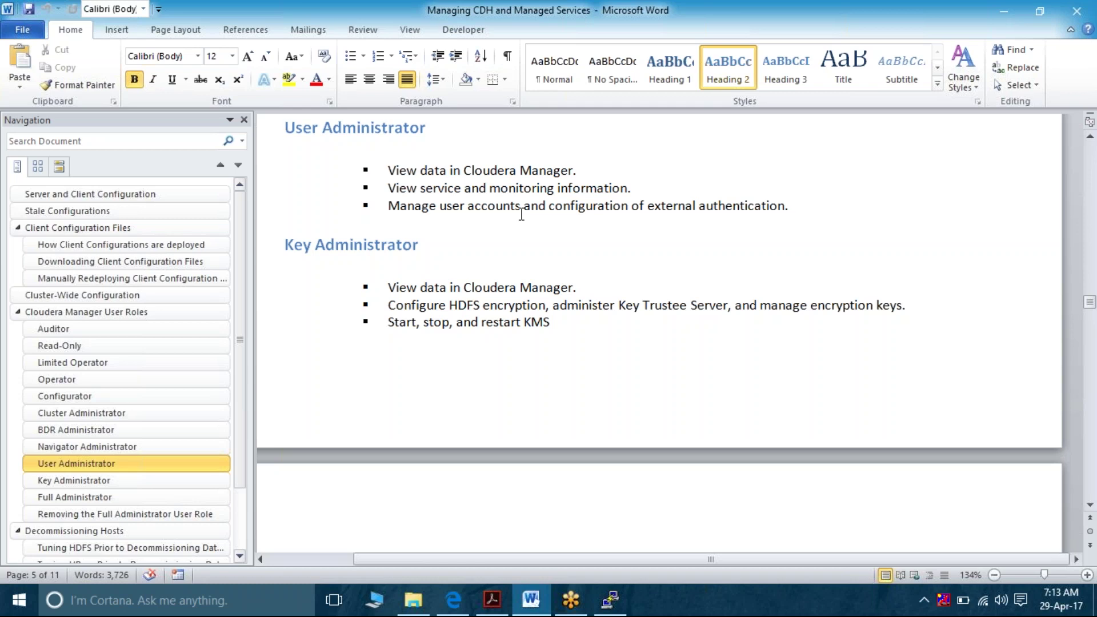
Add a new user with a username, matching password twice, and the User Administrator role
mouse_move(453, 605)
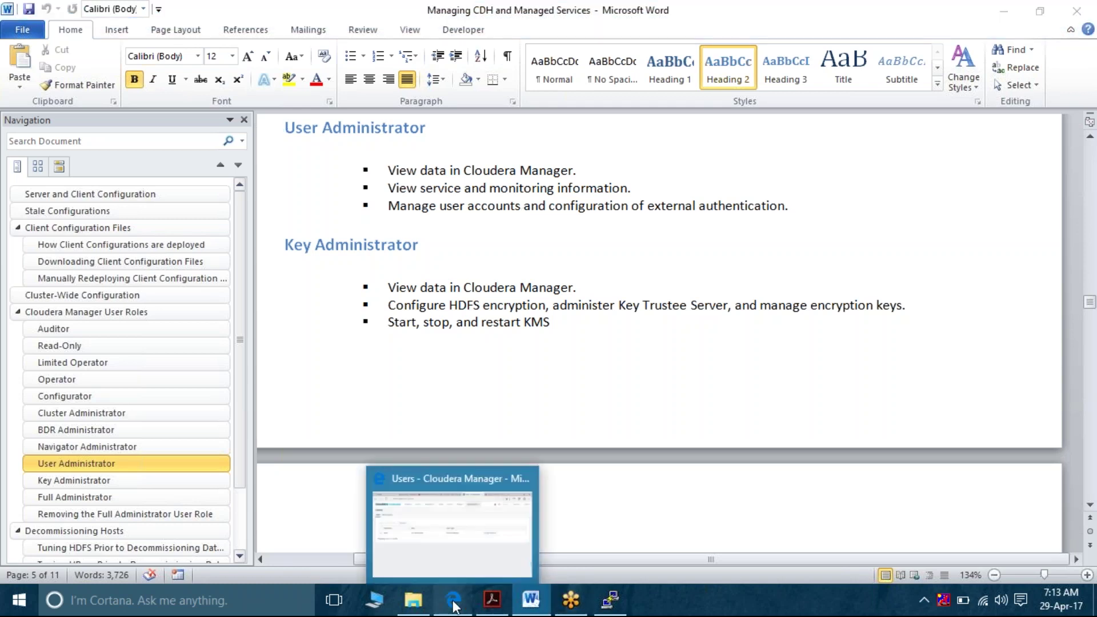
click(456, 535)
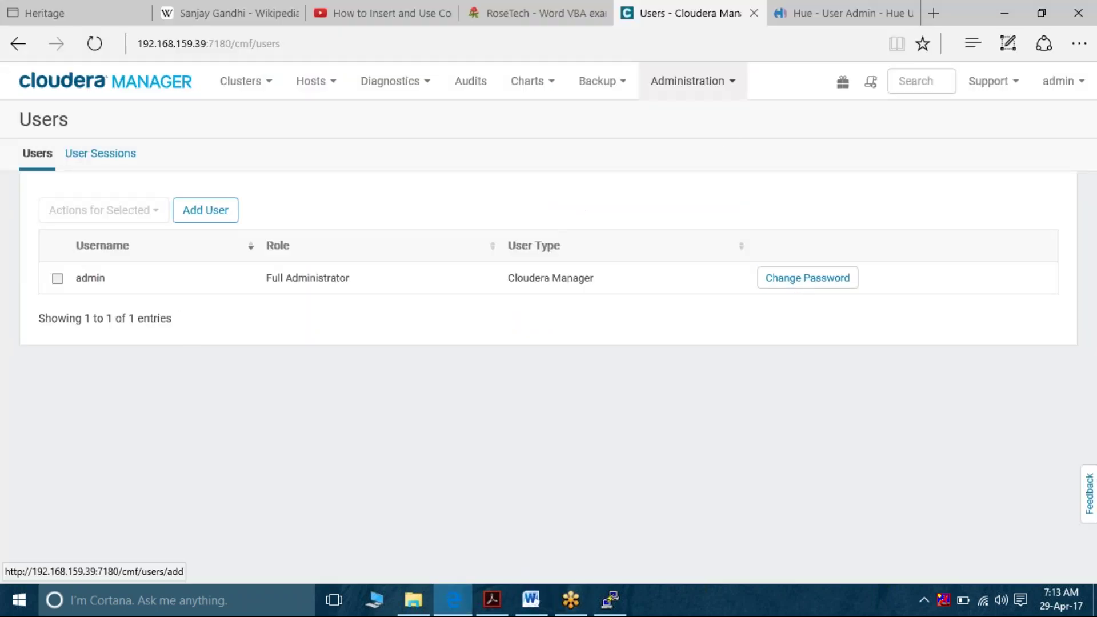
click(205, 210)
key(Tab)
key(Tab)
click(644, 309)
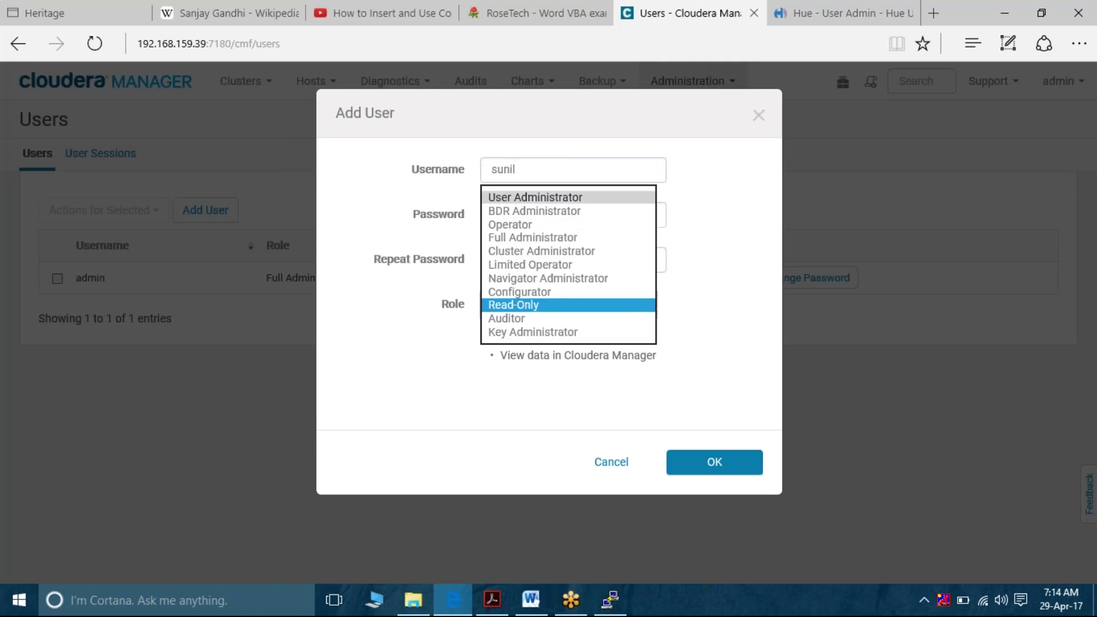
click(645, 197)
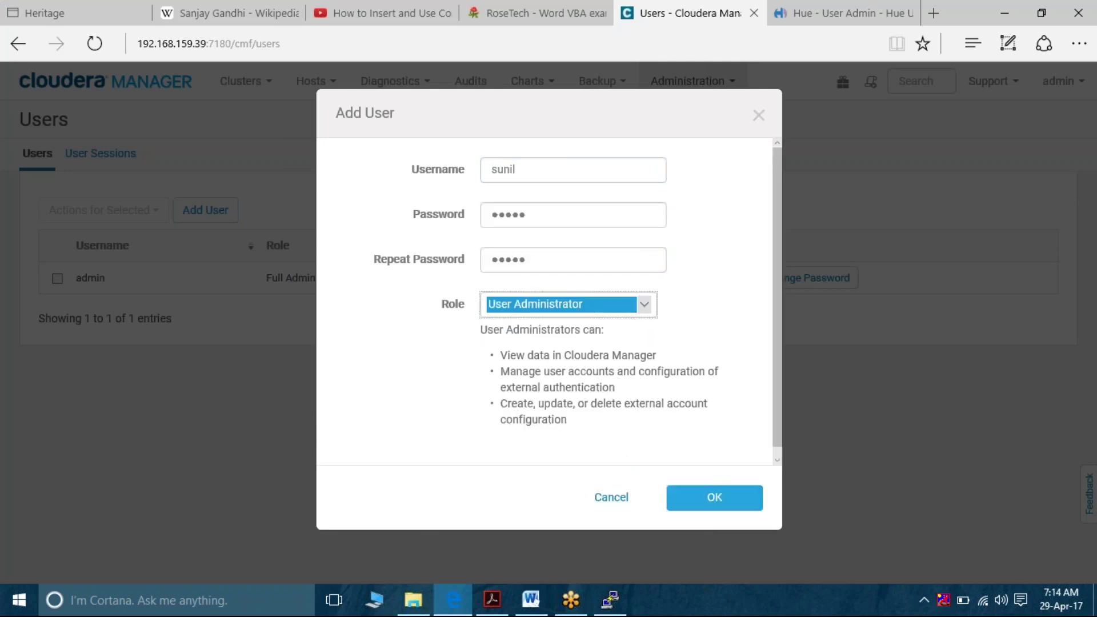
click(722, 493)
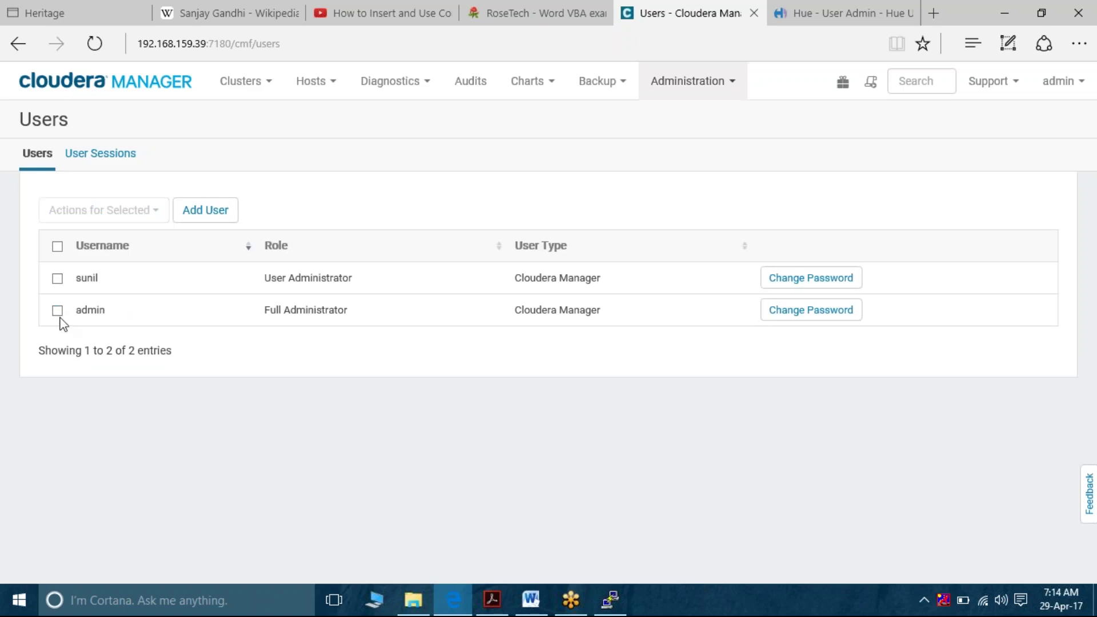
Check the admin row, glance at Actions for Selected, then log out of Cloudera Manager
click(58, 312)
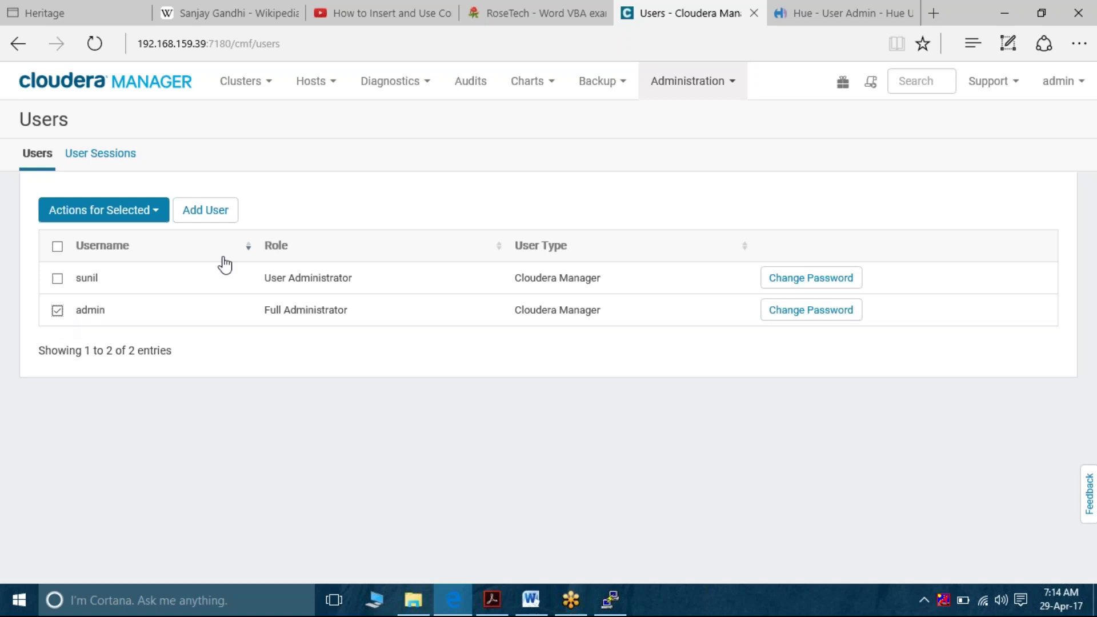
click(155, 211)
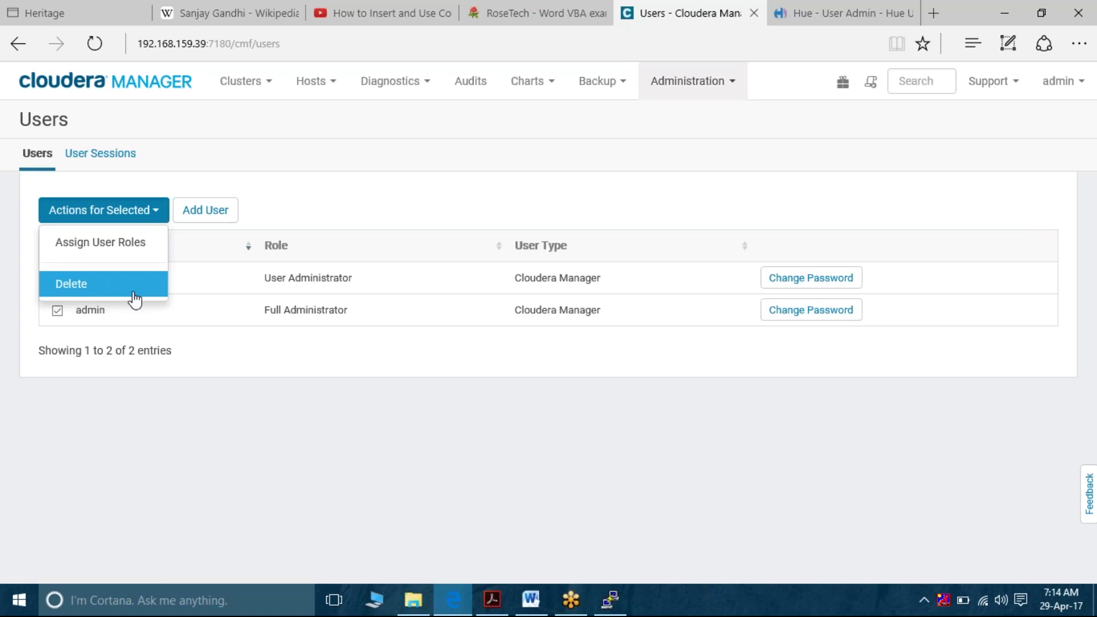
click(318, 217)
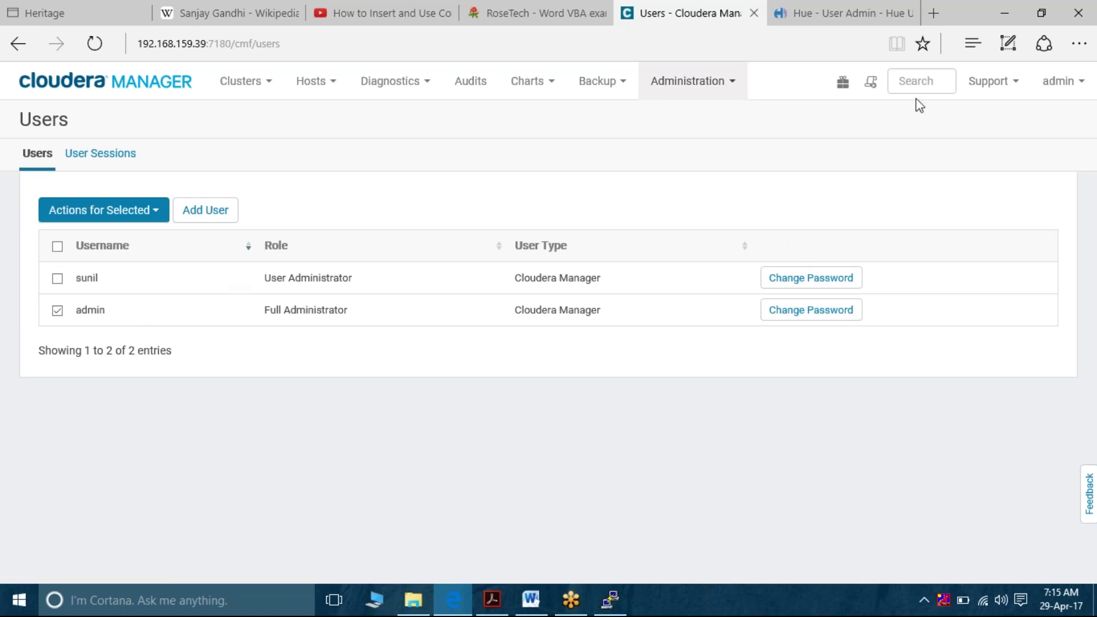
click(1062, 81)
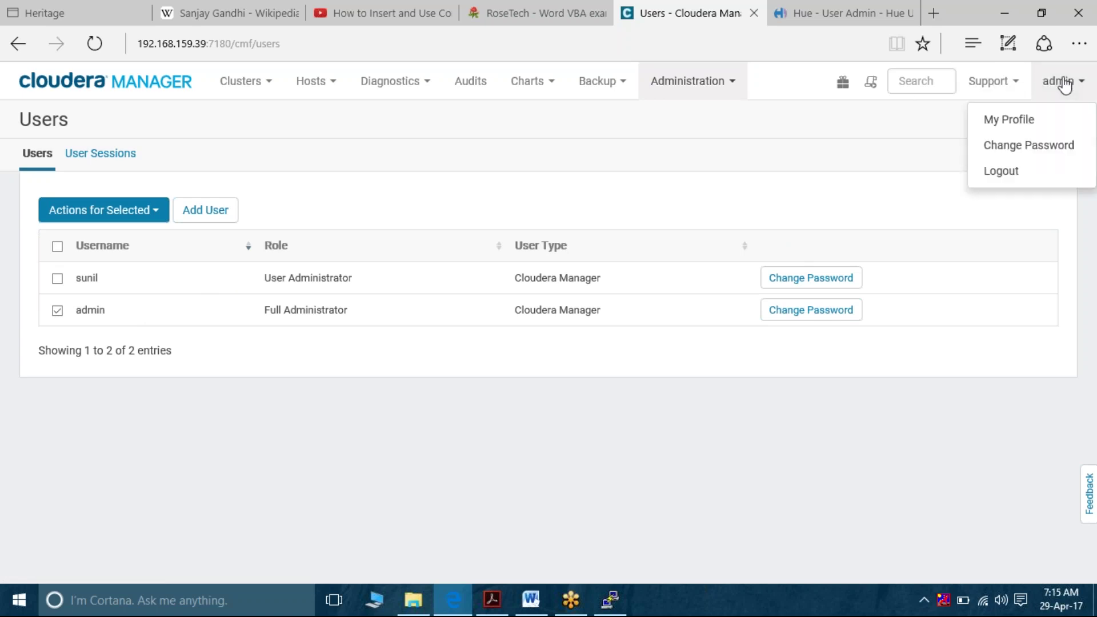
click(1013, 172)
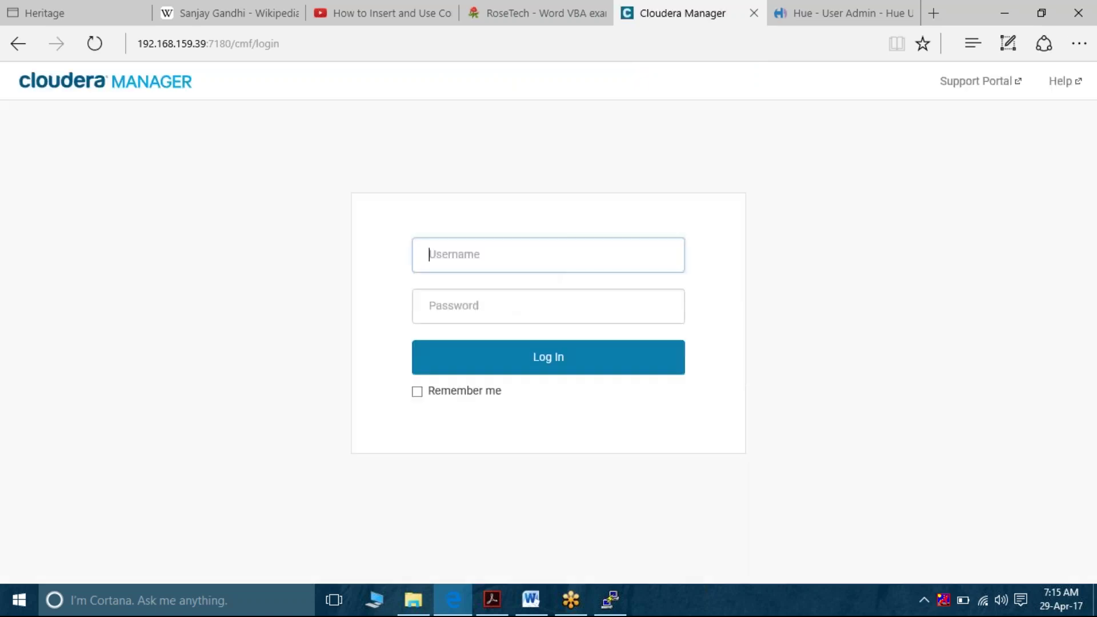
Log in with the new User Administrator account's credentials and open the Users list
text(sunil)
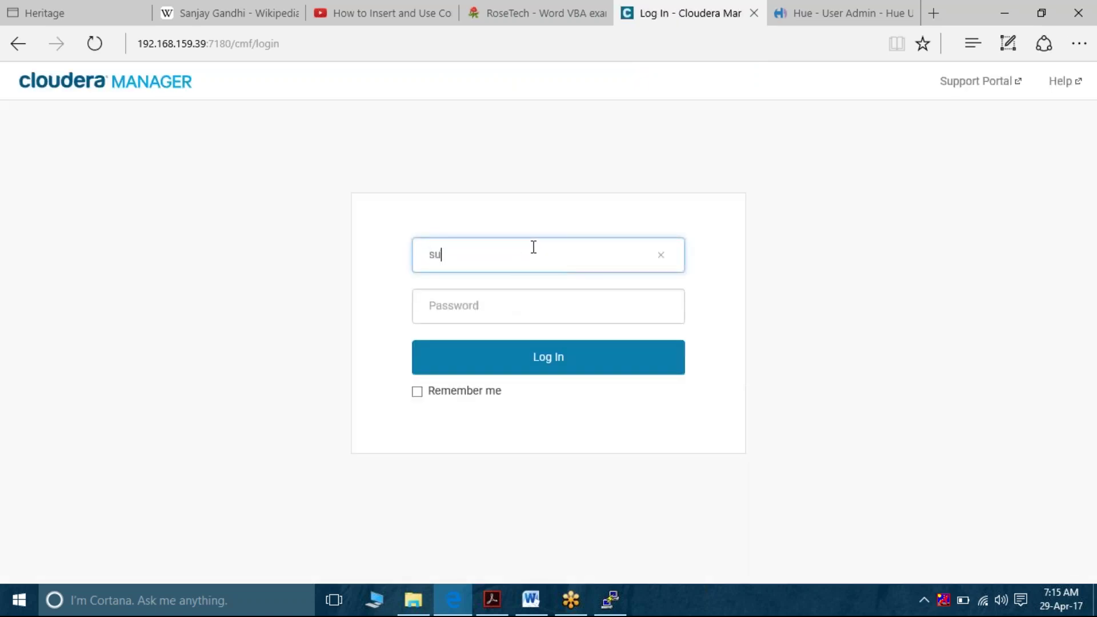
key(Tab)
text(•••••)
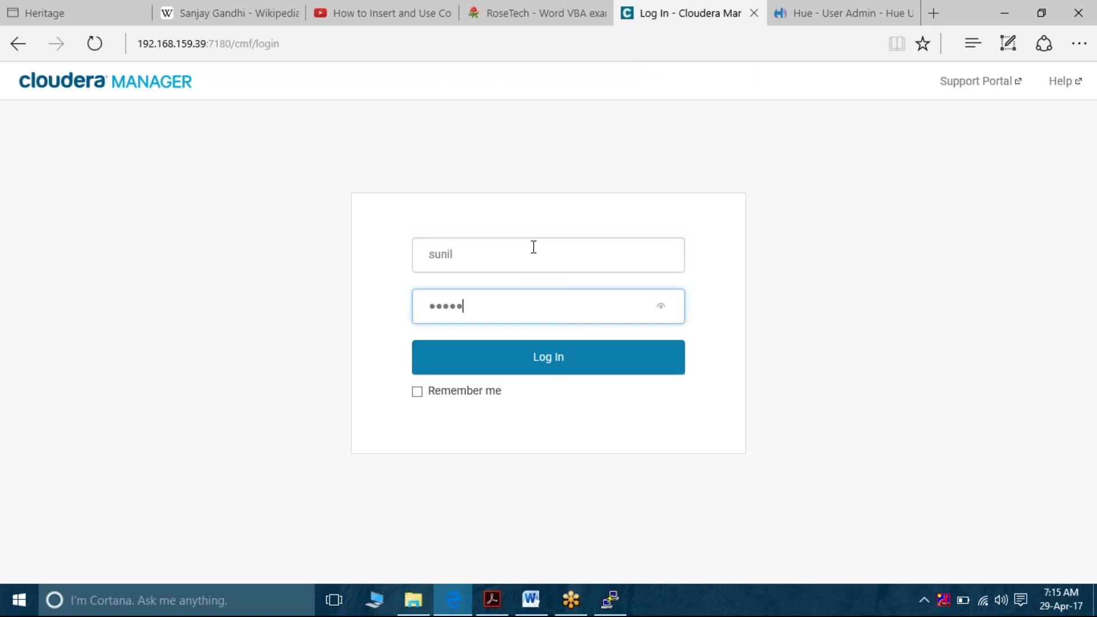
key(Return)
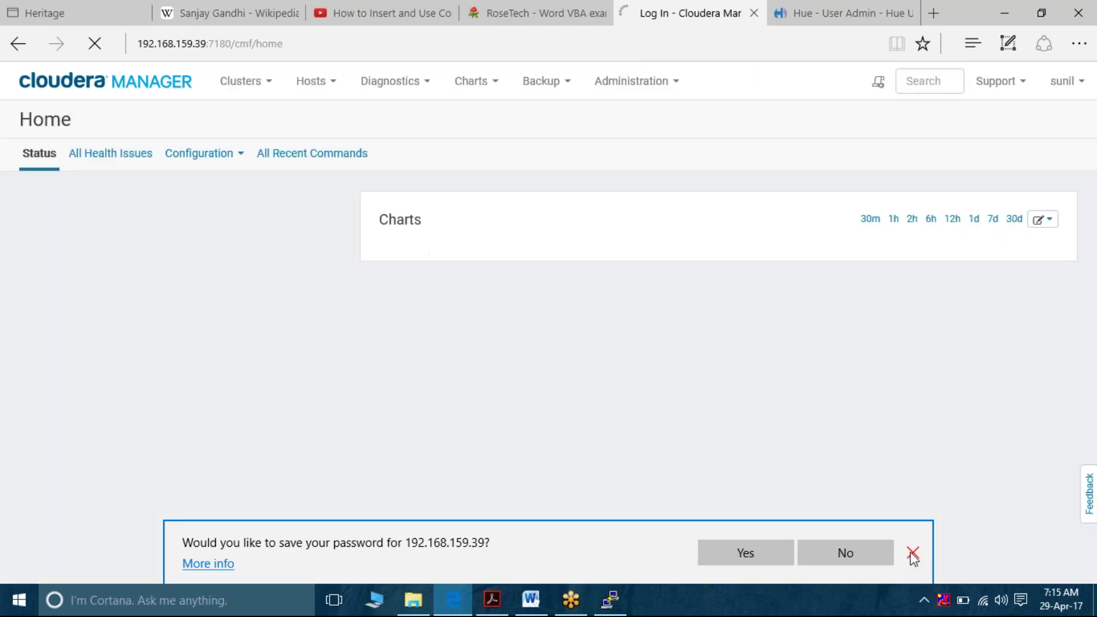
click(913, 553)
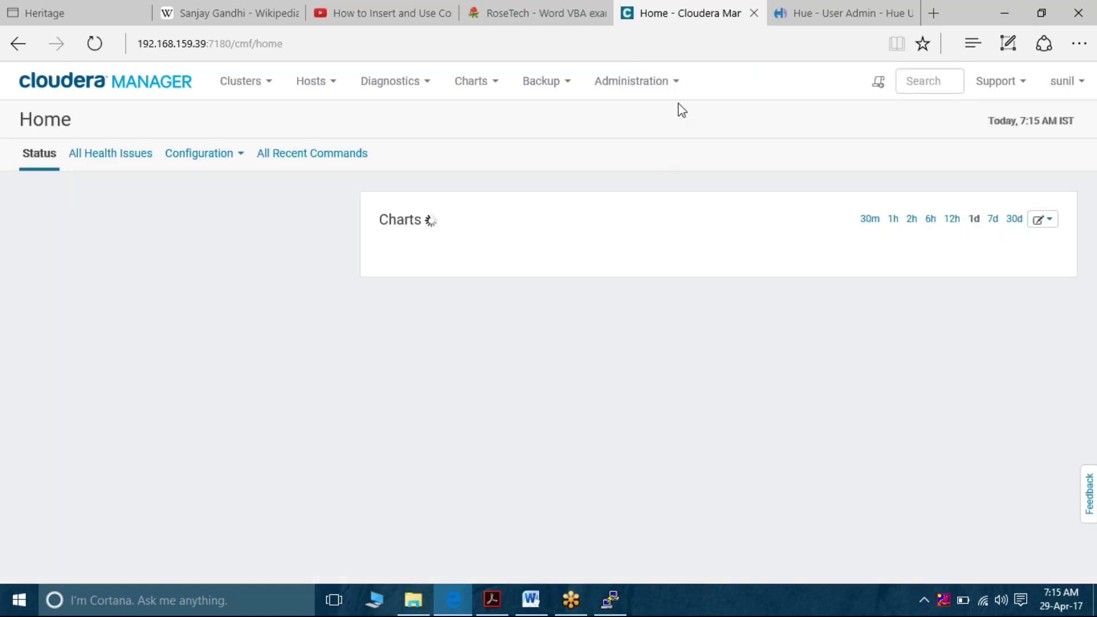
click(664, 82)
click(638, 148)
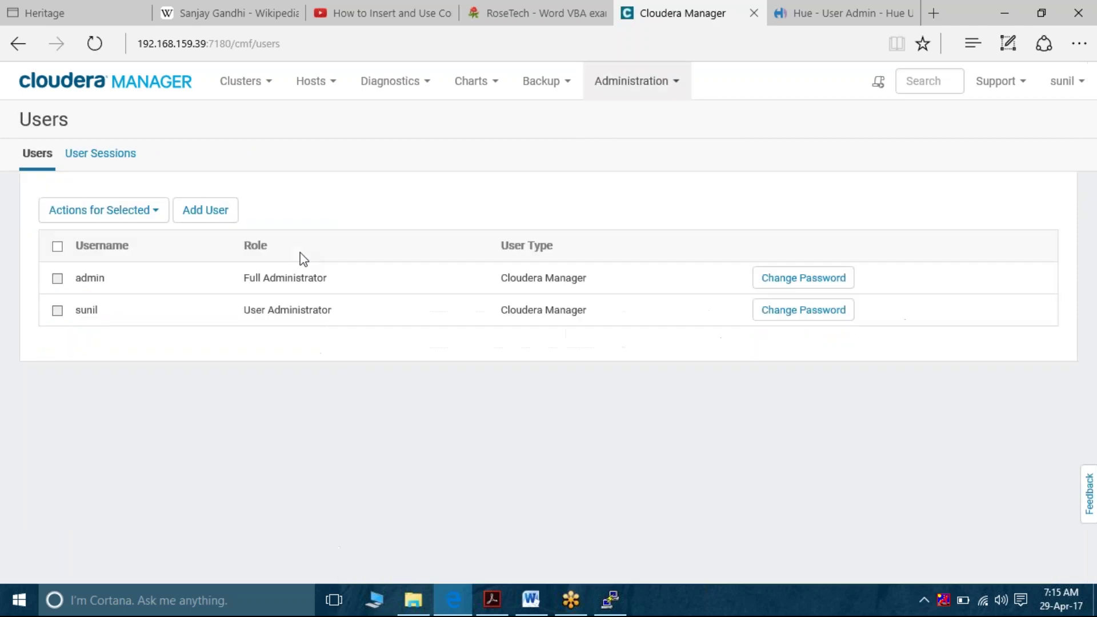
Start a new user in the Add User dialog and expand its Role dropdown
click(208, 222)
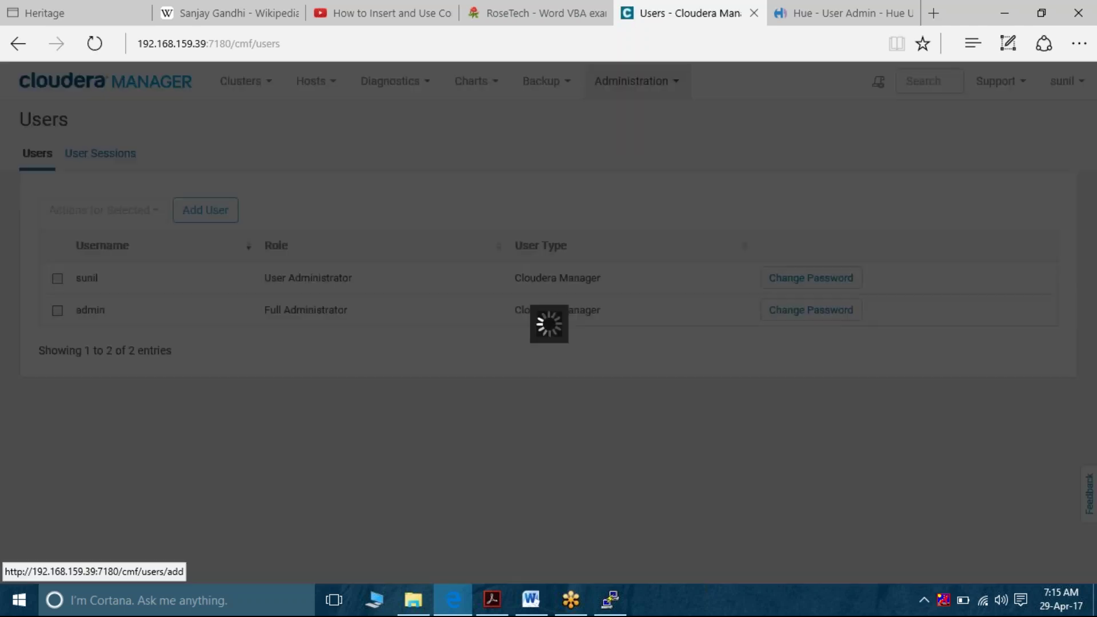
click(628, 316)
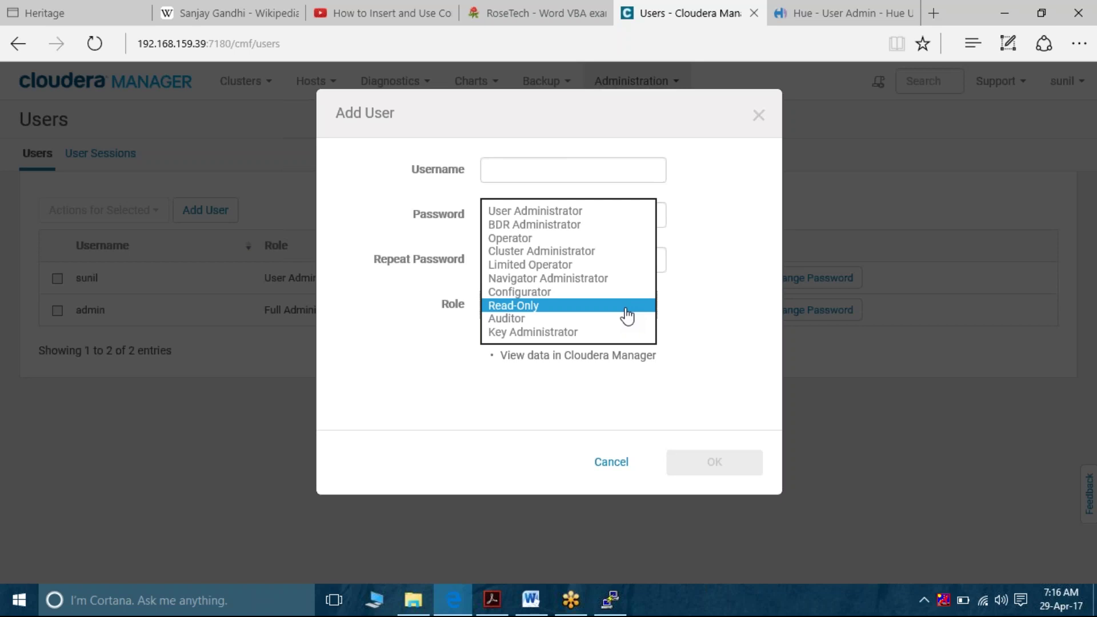
Create a Cluster Administrator user with a username and matching password entered twice
click(613, 251)
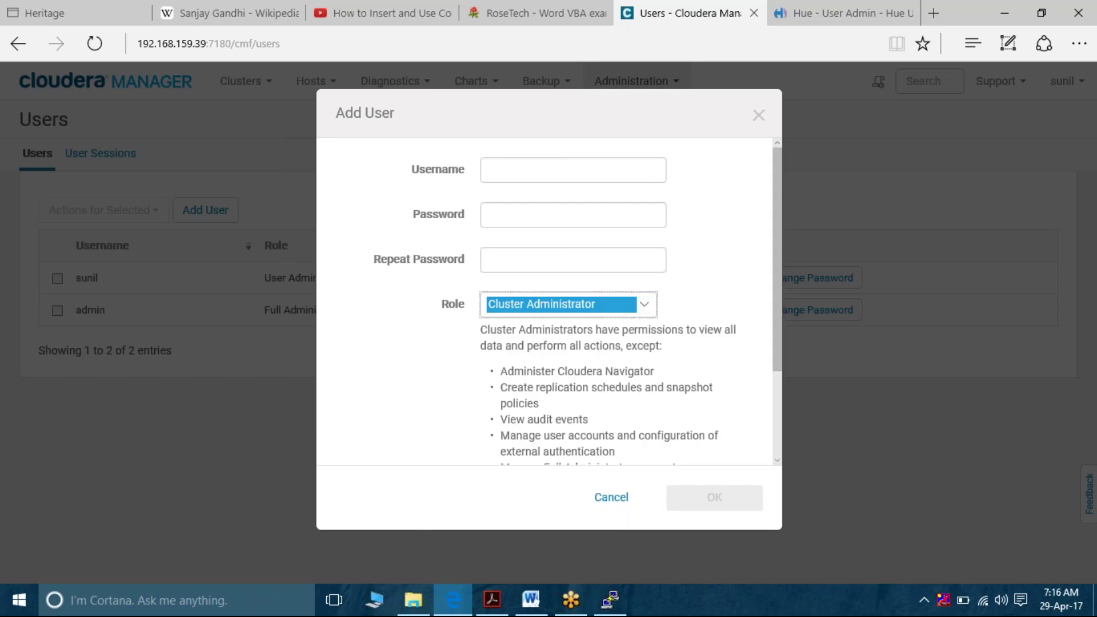
scroll(578, 301, down, 2)
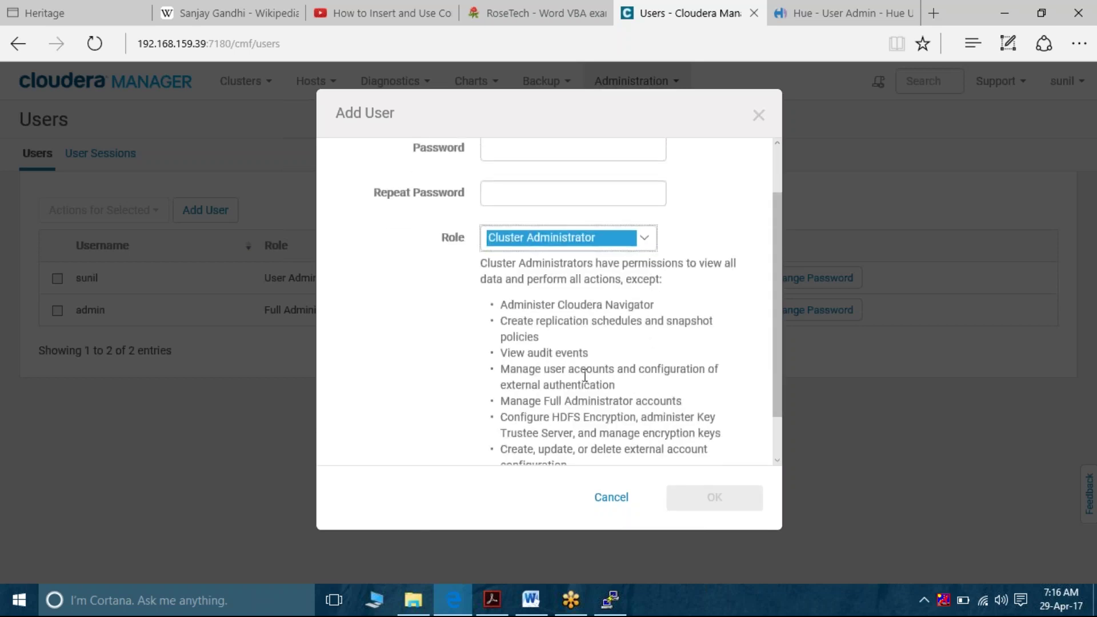
key(shift+Tab)
key(shift+Tab)
scroll(548, 303, up, 1)
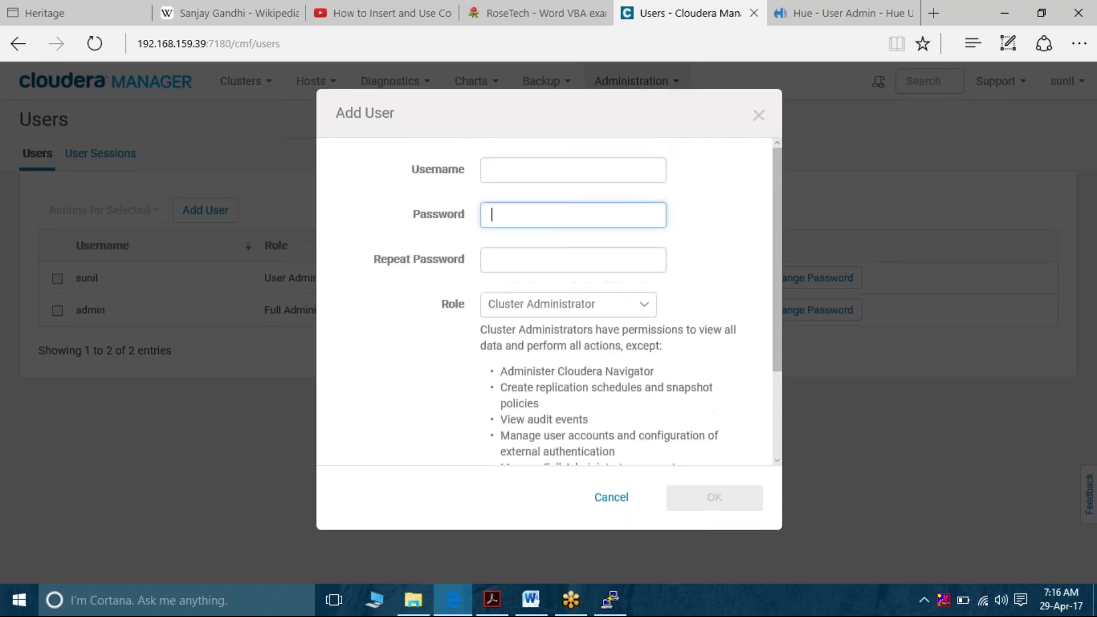
key(shift+Tab)
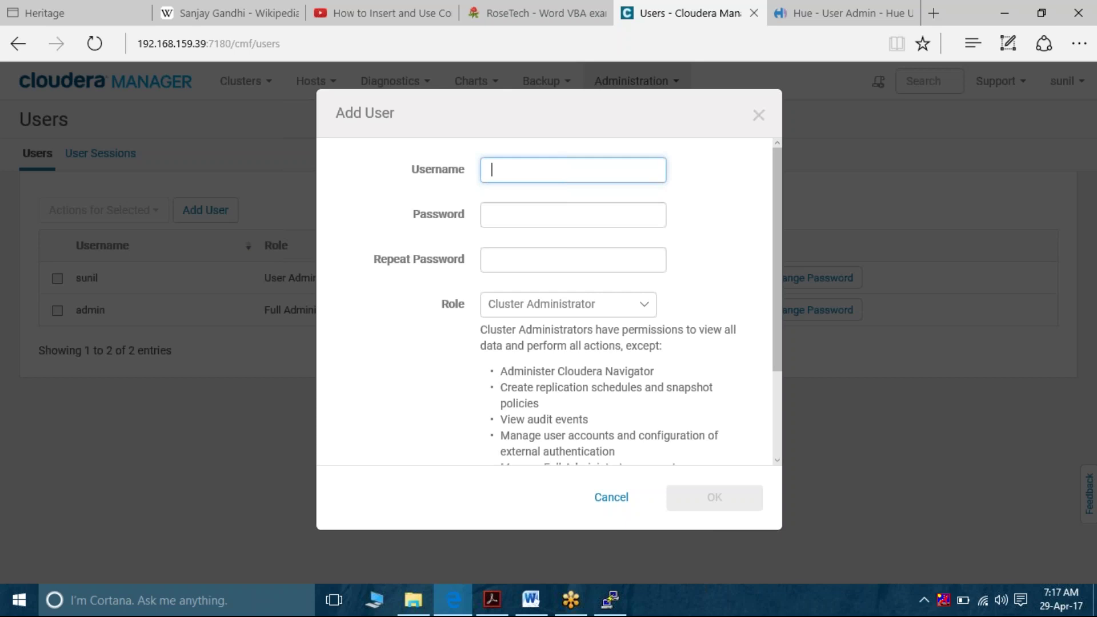
key(Tab)
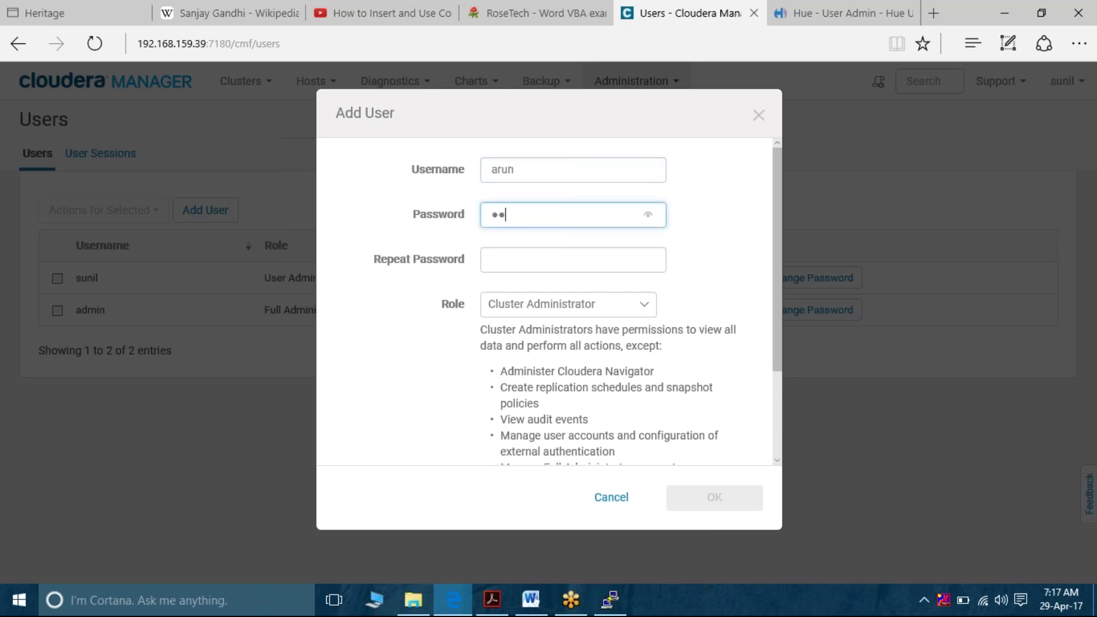
key(Tab)
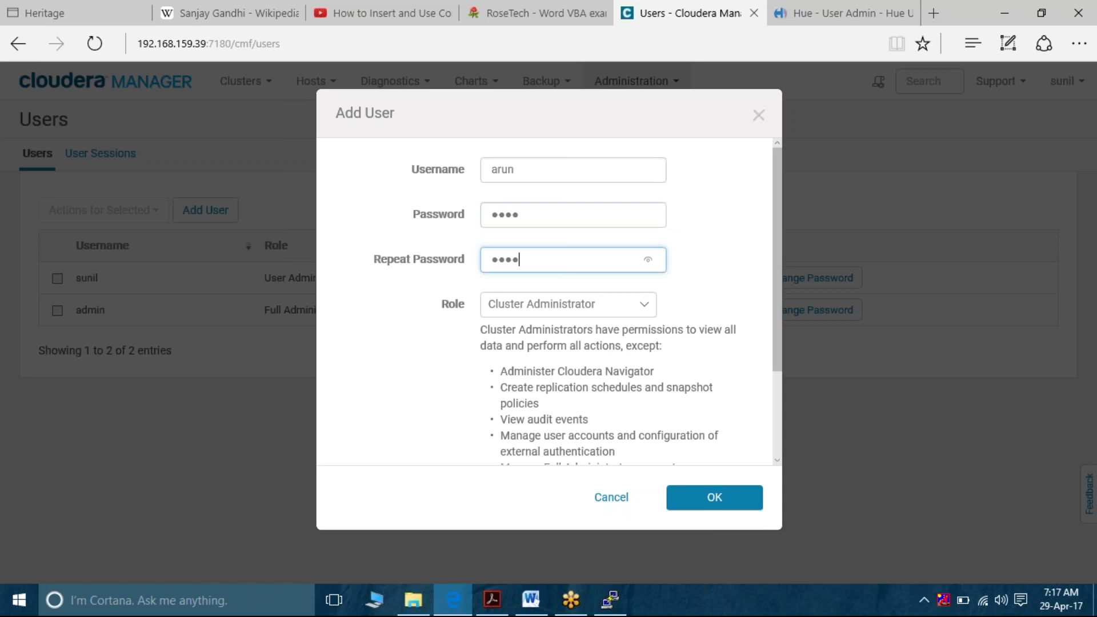
click(740, 498)
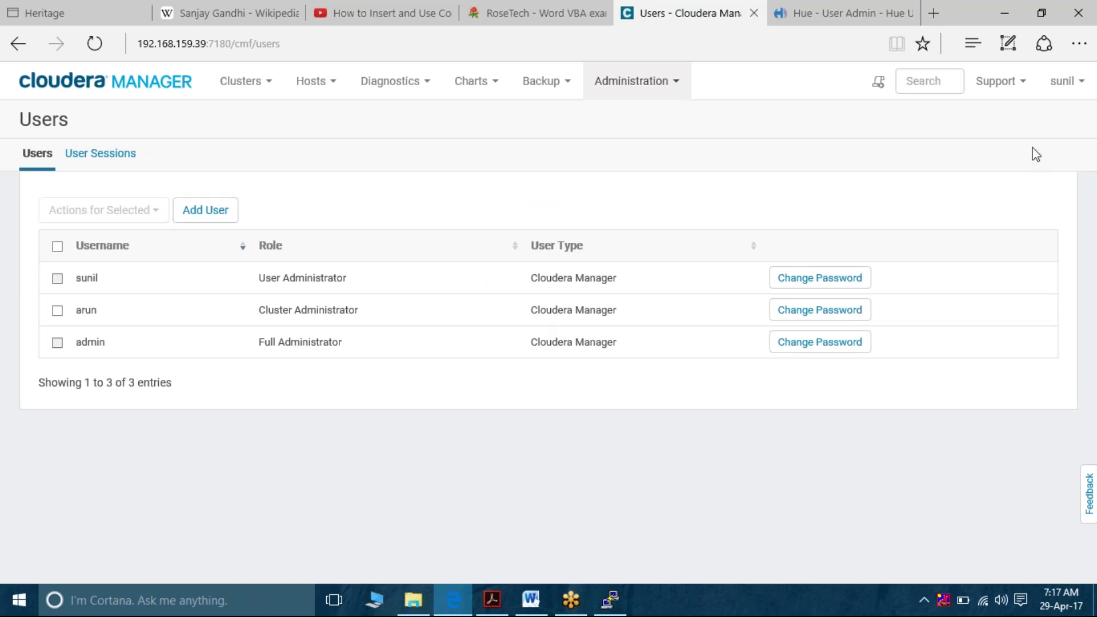
click(1069, 84)
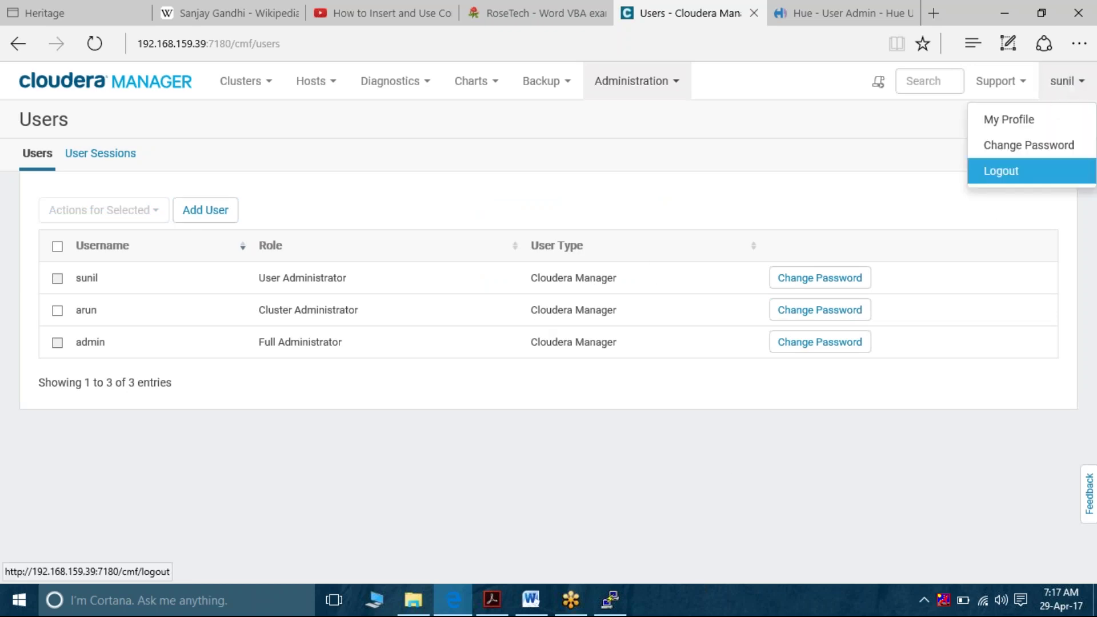
Log out, sign back in with the new Cluster Administrator's credentials, and open the Administration menu
click(1014, 178)
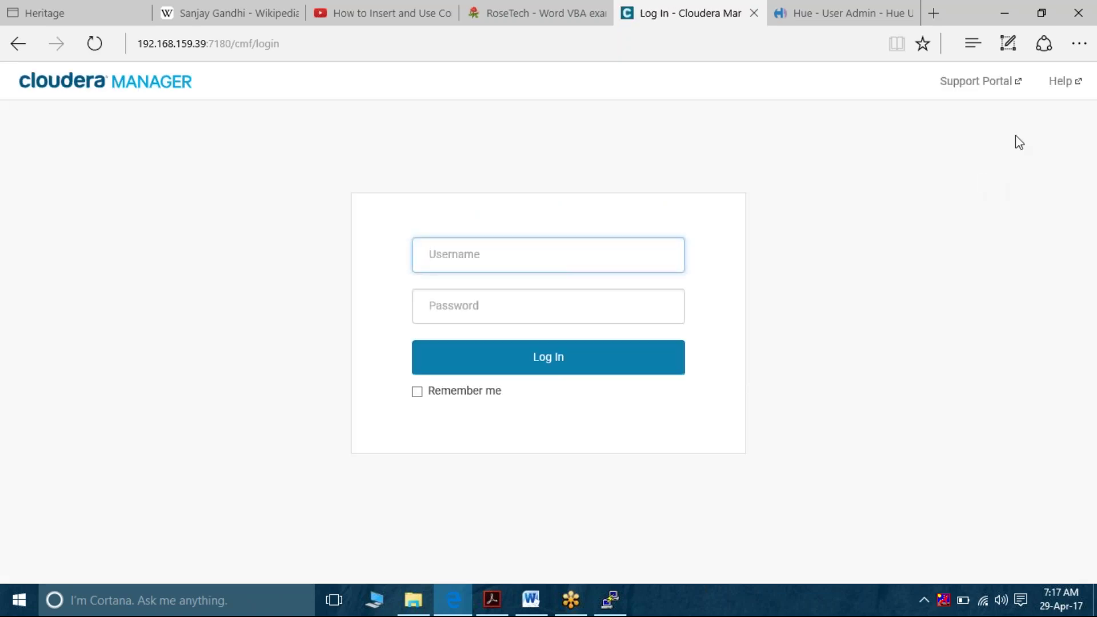
key(Tab)
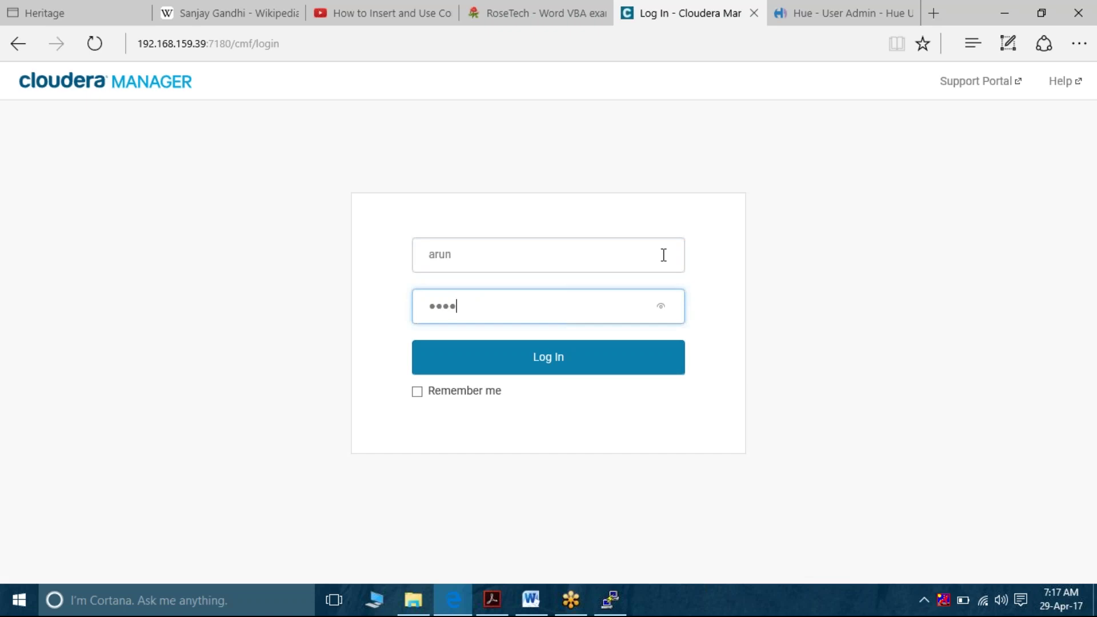
key(Return)
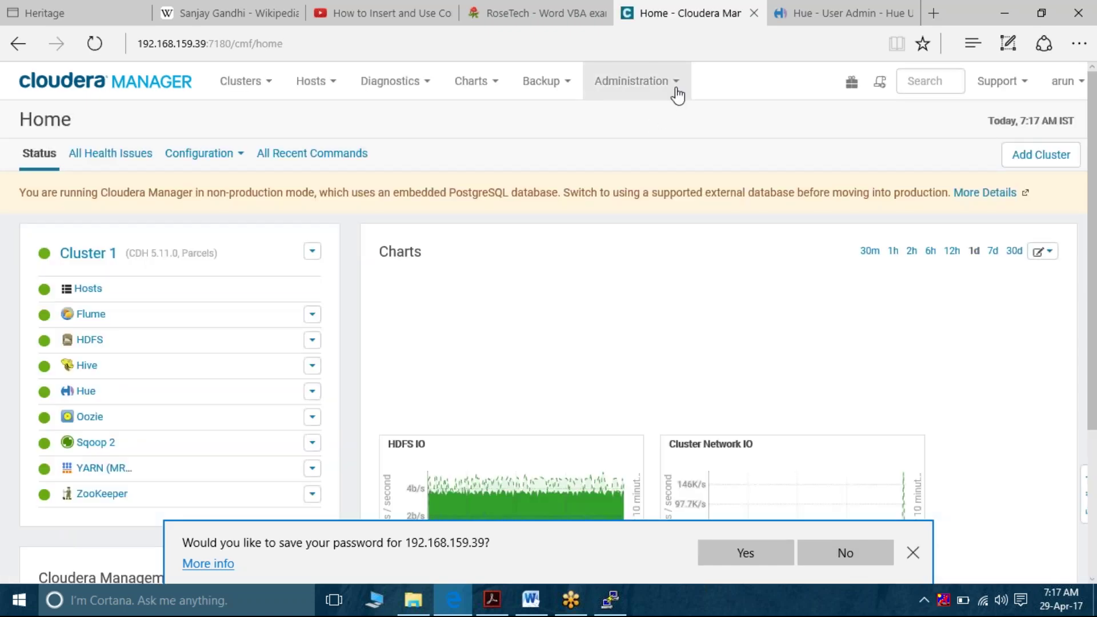
click(677, 95)
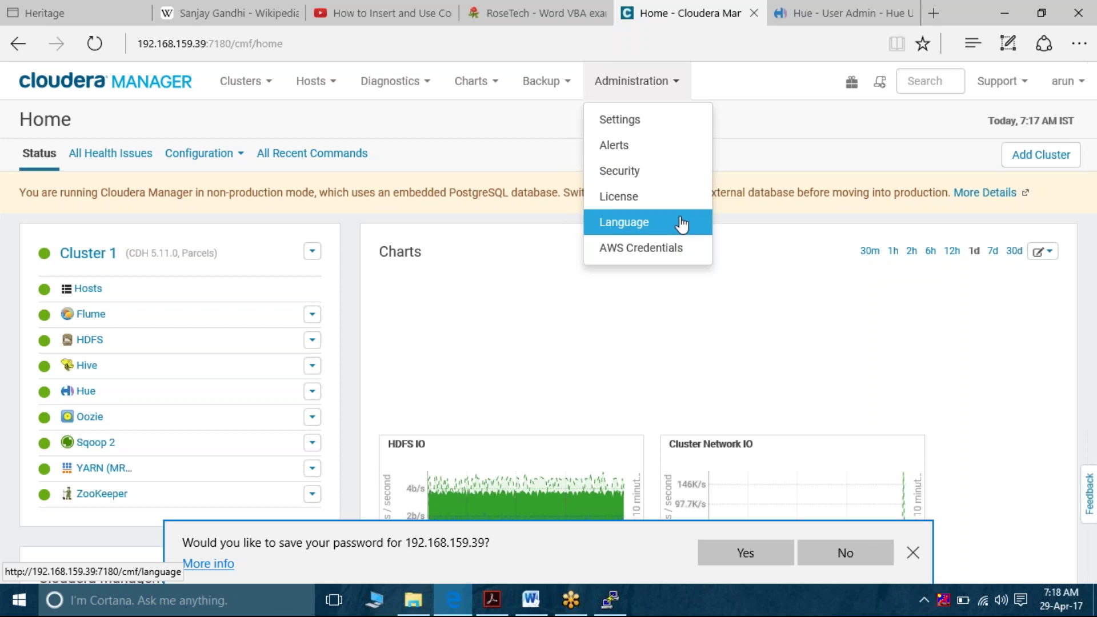
Check the Security page showing Kerberos and at-rest encryption disabled, dismiss the save-password bar, return Home
click(698, 169)
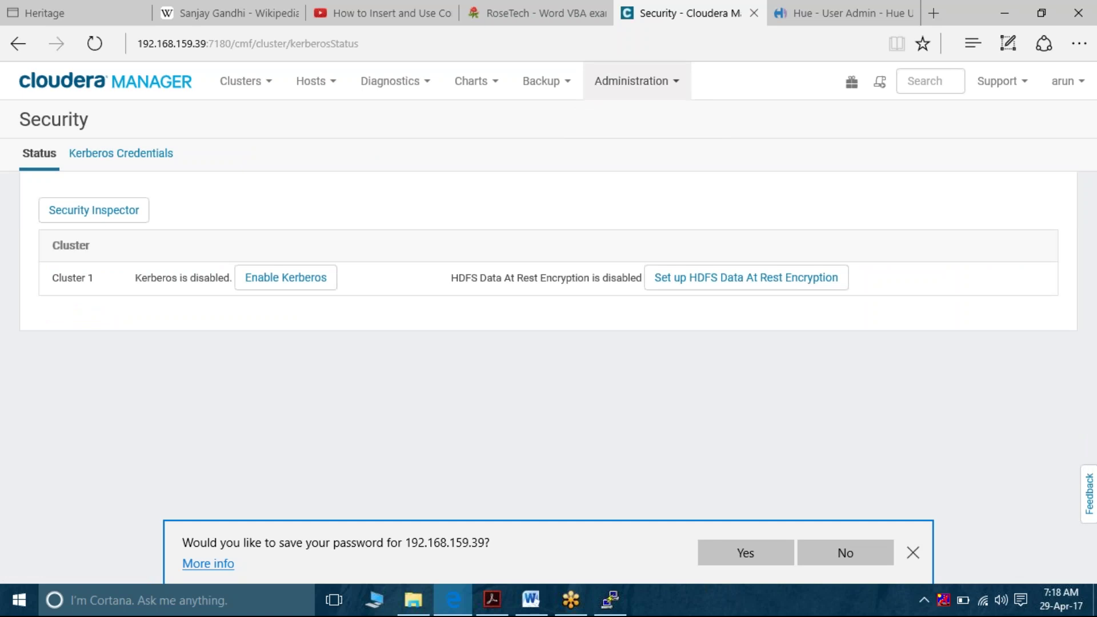
click(913, 553)
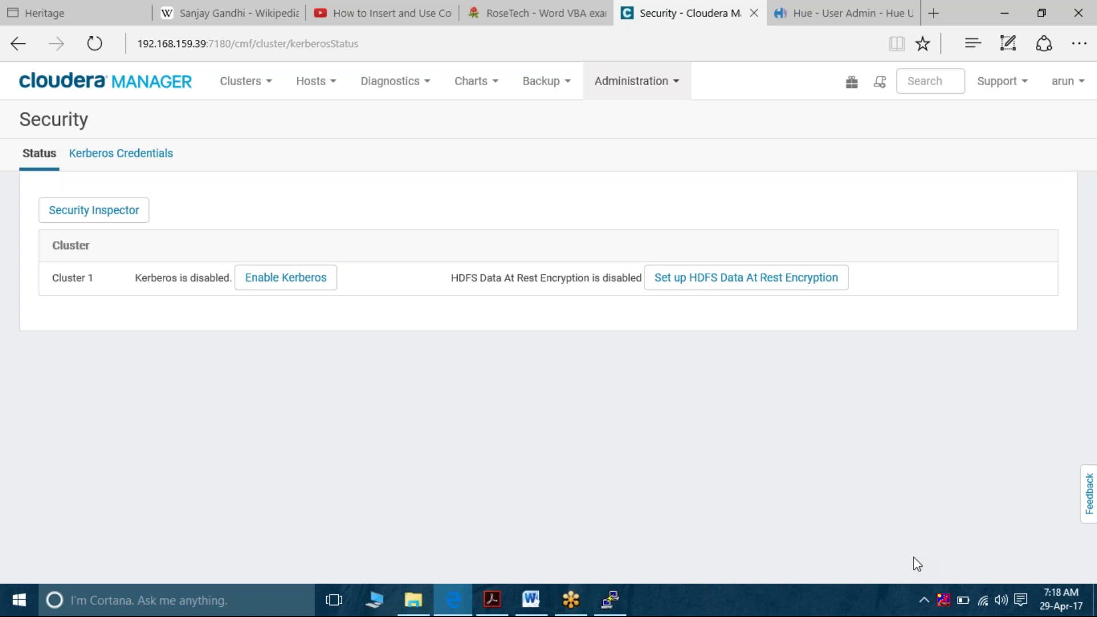
click(245, 90)
click(168, 91)
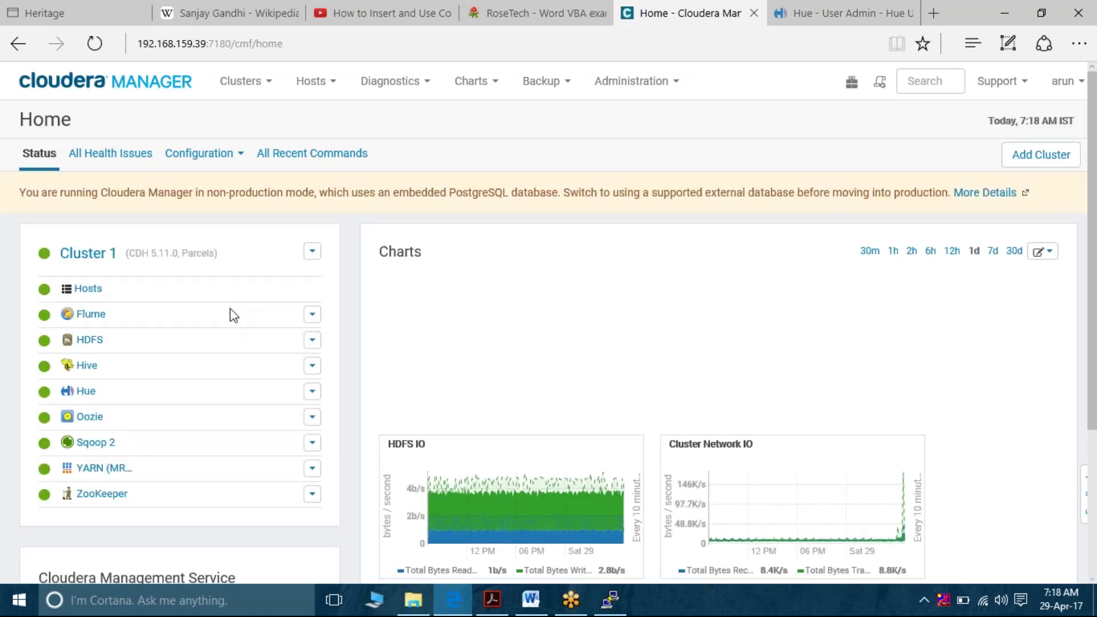
Go to the HDFS service's Configuration settings
click(87, 343)
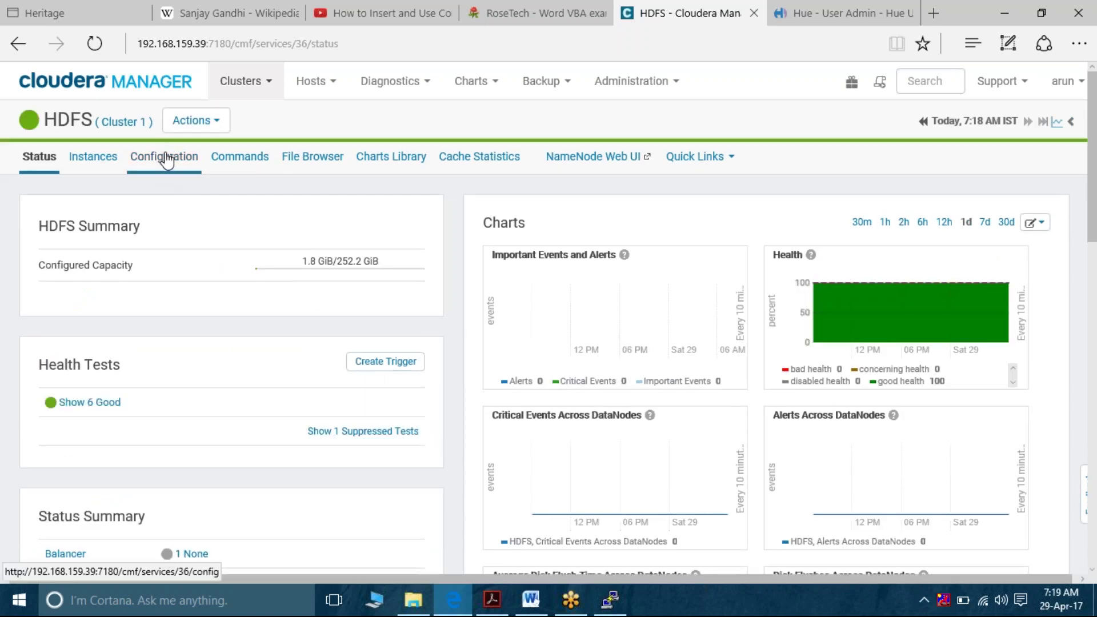
click(167, 161)
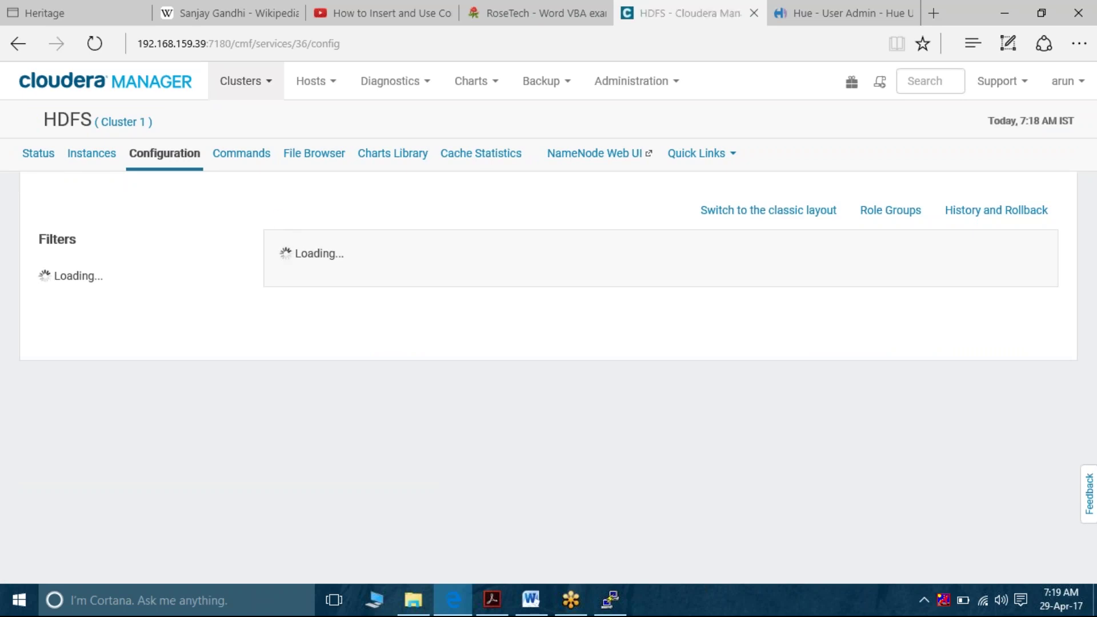
scroll(549, 297, down, 2)
scroll(549, 297, down, 10)
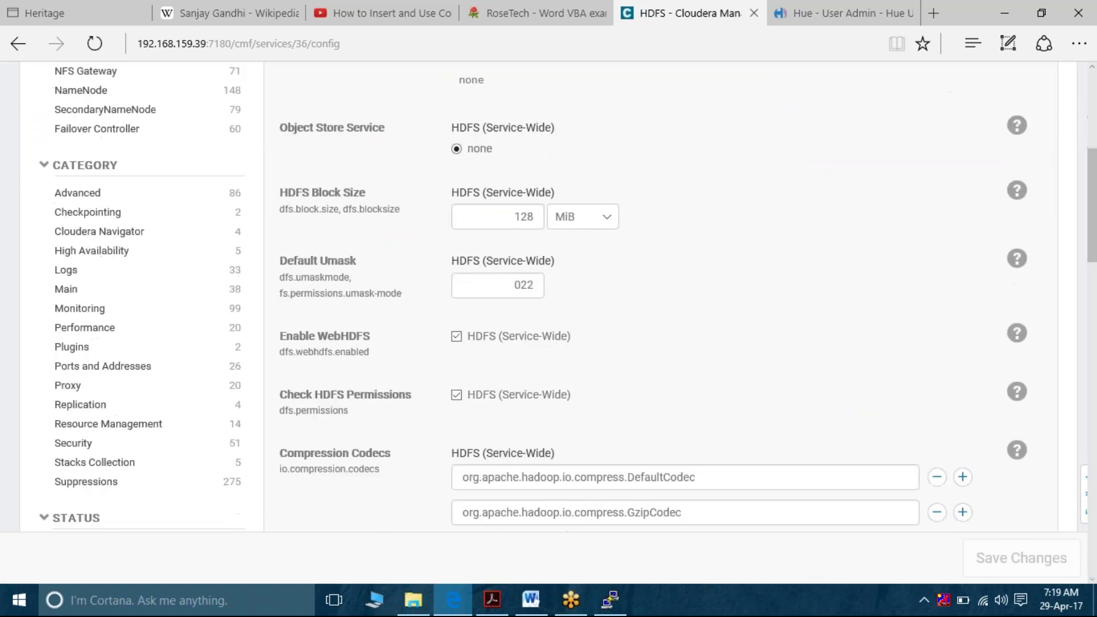
scroll(466, 185, up, 10)
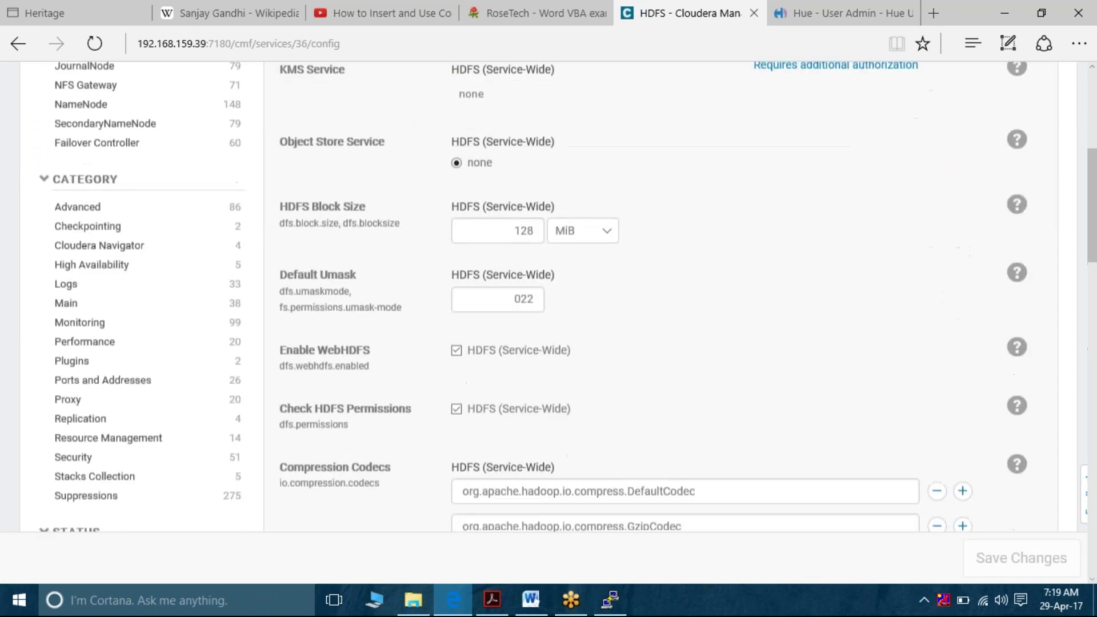
Toggle the ZooKeeper Service between none and ZooKeeper twice, leaving ZooKeeper selected unsaved
click(457, 206)
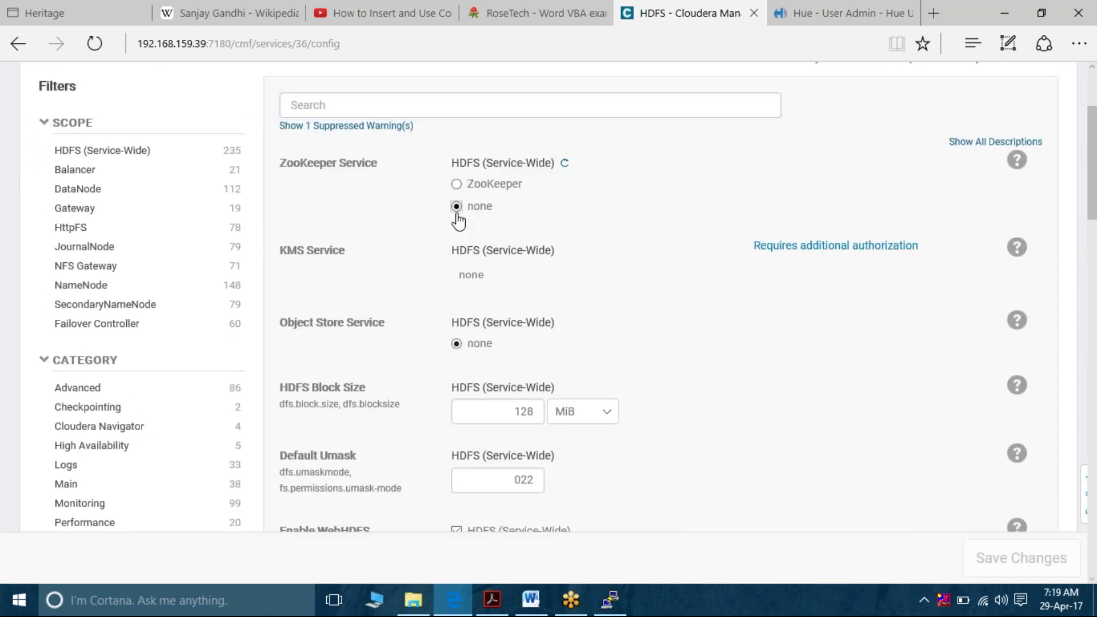
click(456, 184)
click(459, 207)
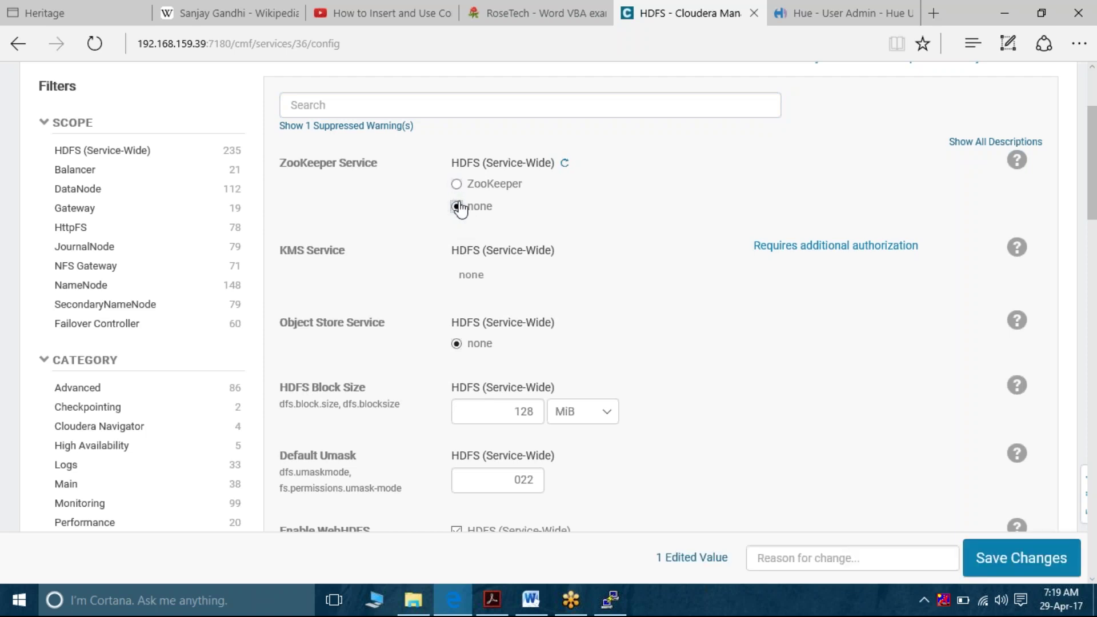
click(457, 188)
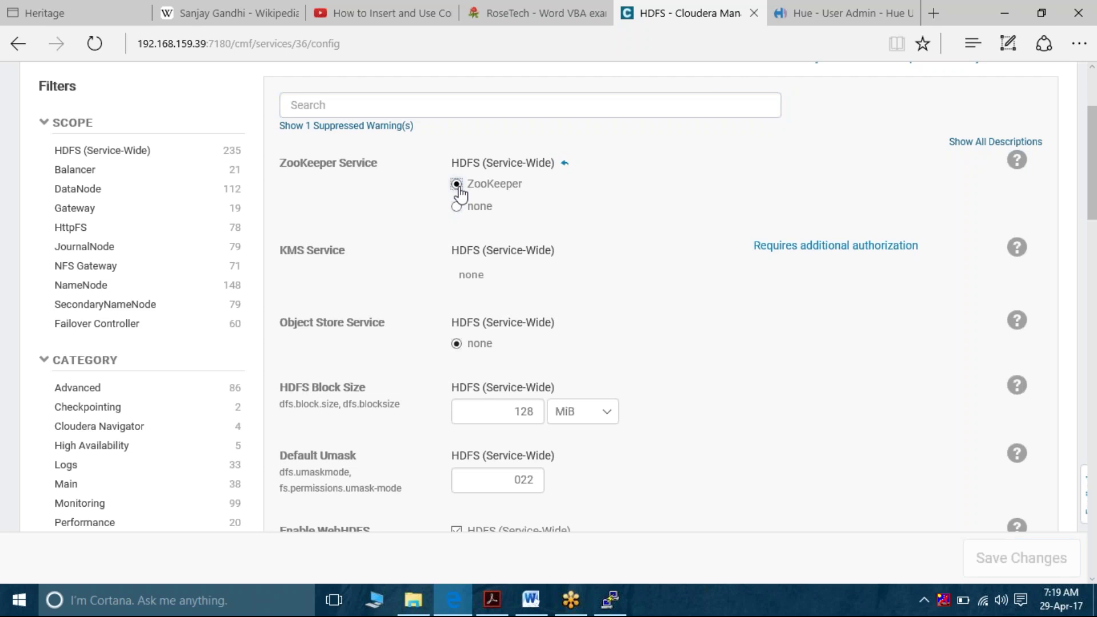
scroll(329, 184, up, 3)
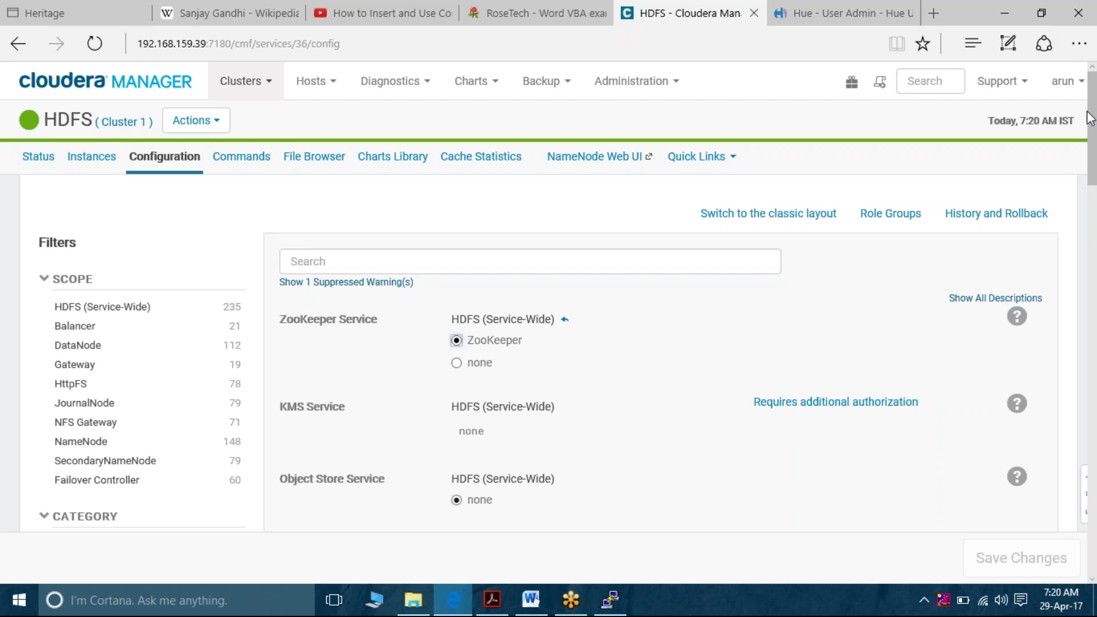
click(531, 600)
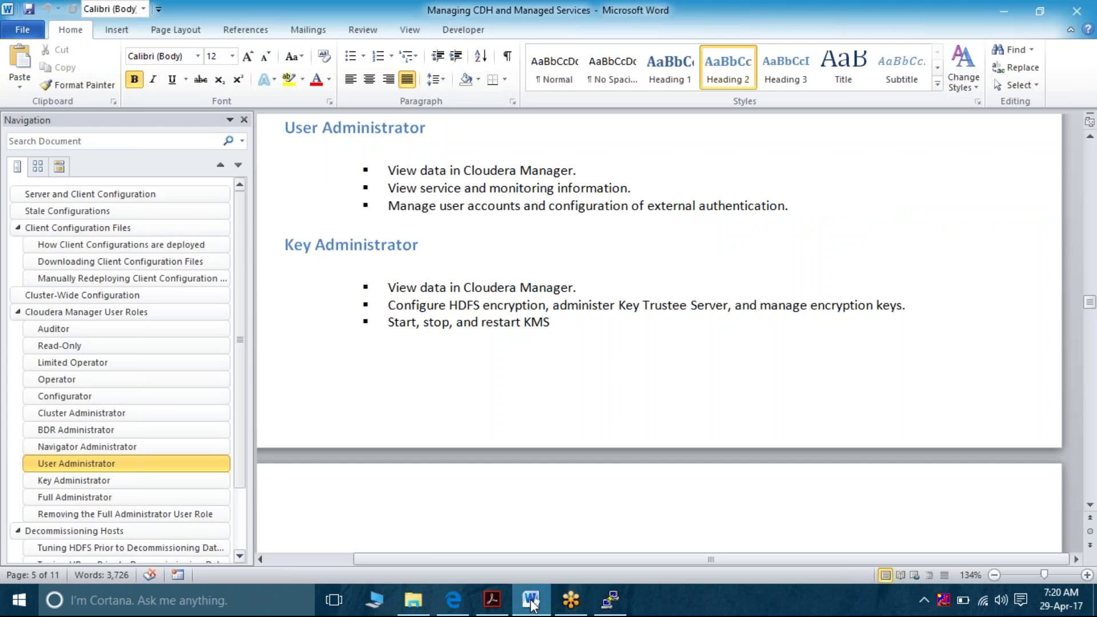
Return from the Word guide to Cloudera Manager's HDFS configuration page
click(453, 600)
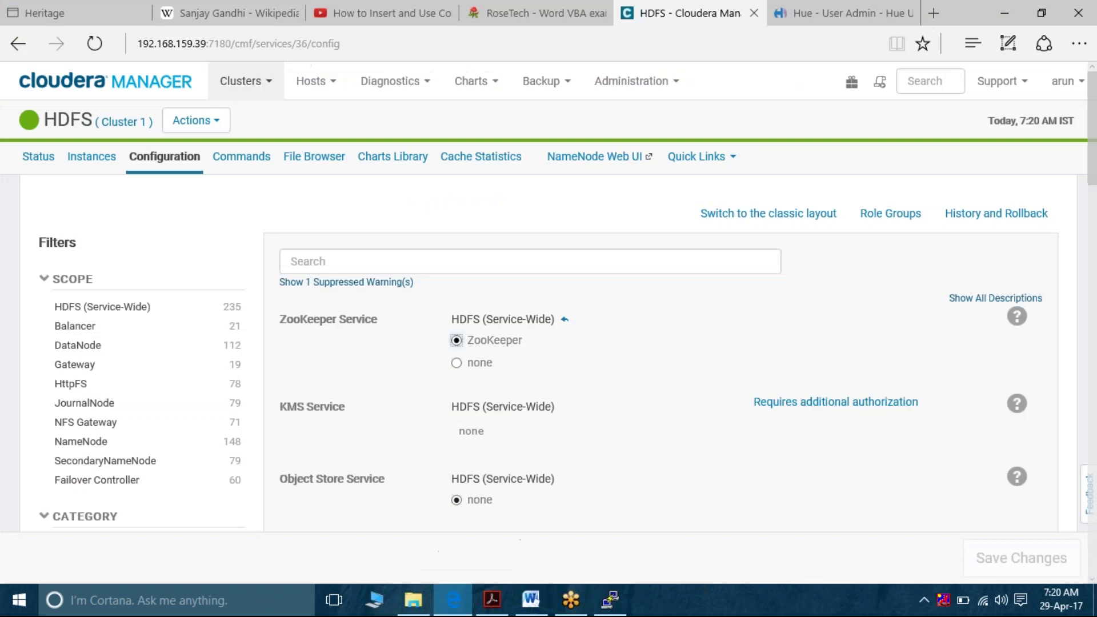
Log out and sign in with the User Administrator account's username and password, declining to save it
click(1077, 91)
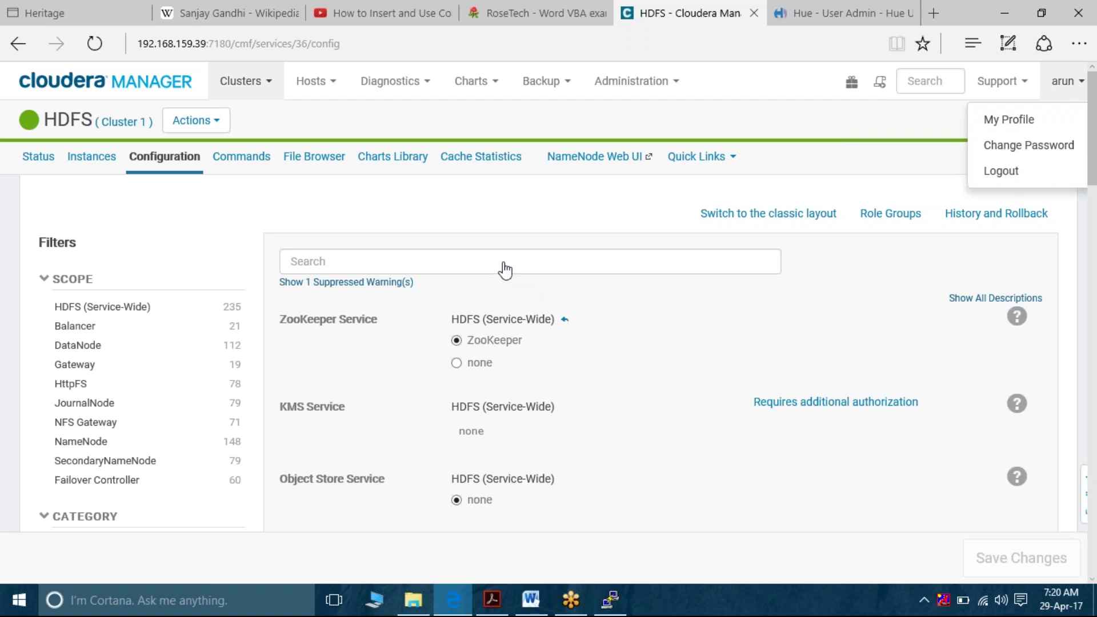
click(995, 188)
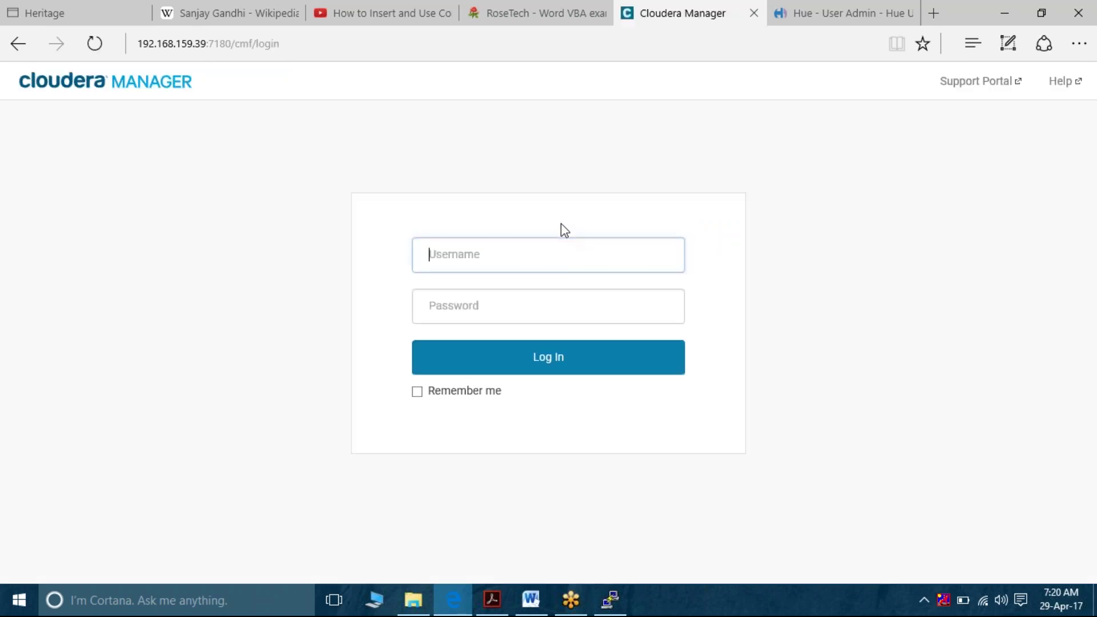
text(sunil)
key(Tab)
text(•••••)
key(Return)
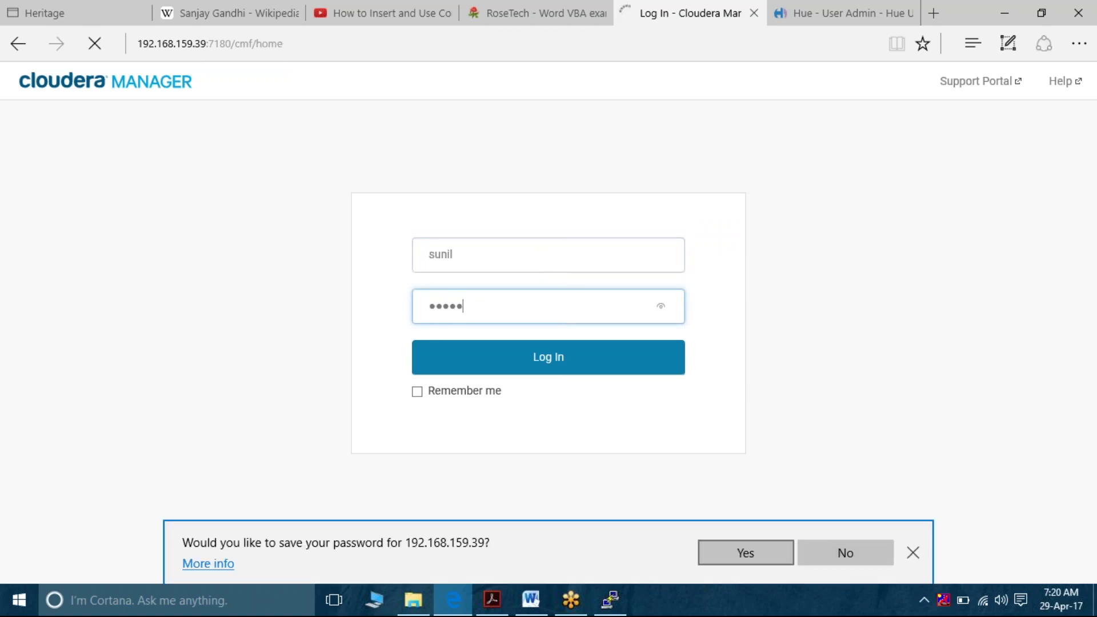
click(913, 553)
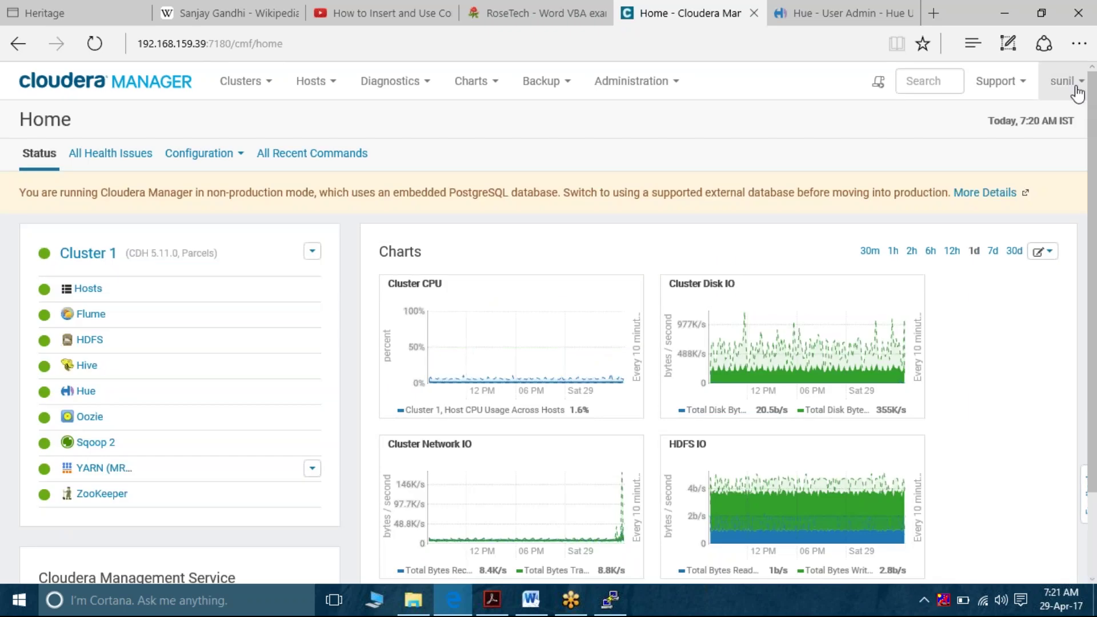
Confirm the User Administrator role in My Profile, then go to Administration > Users
click(1078, 93)
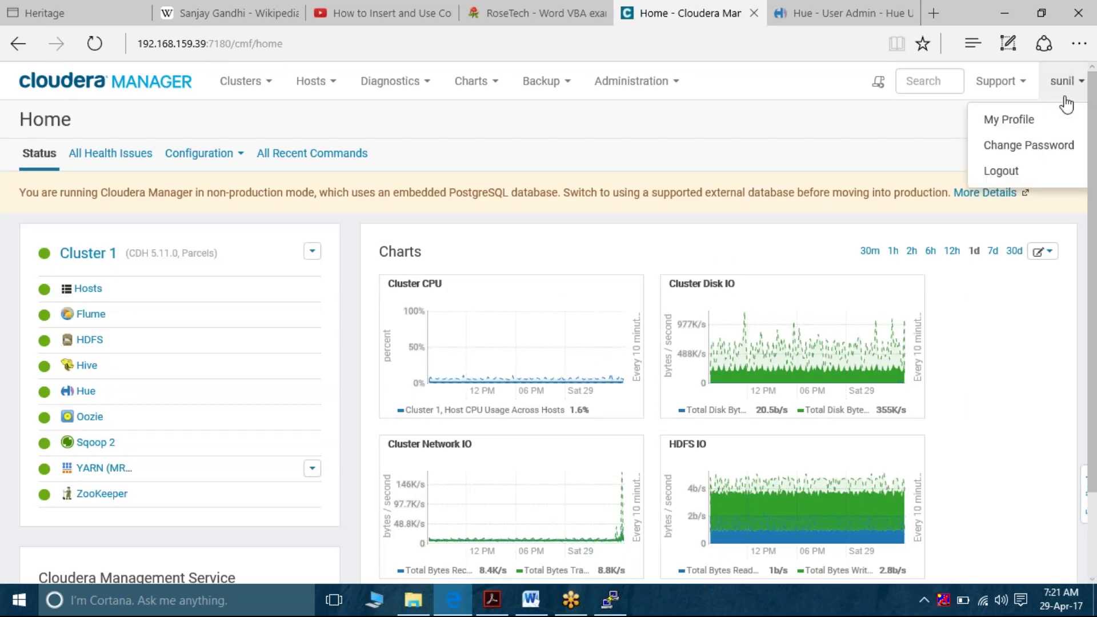
click(1023, 121)
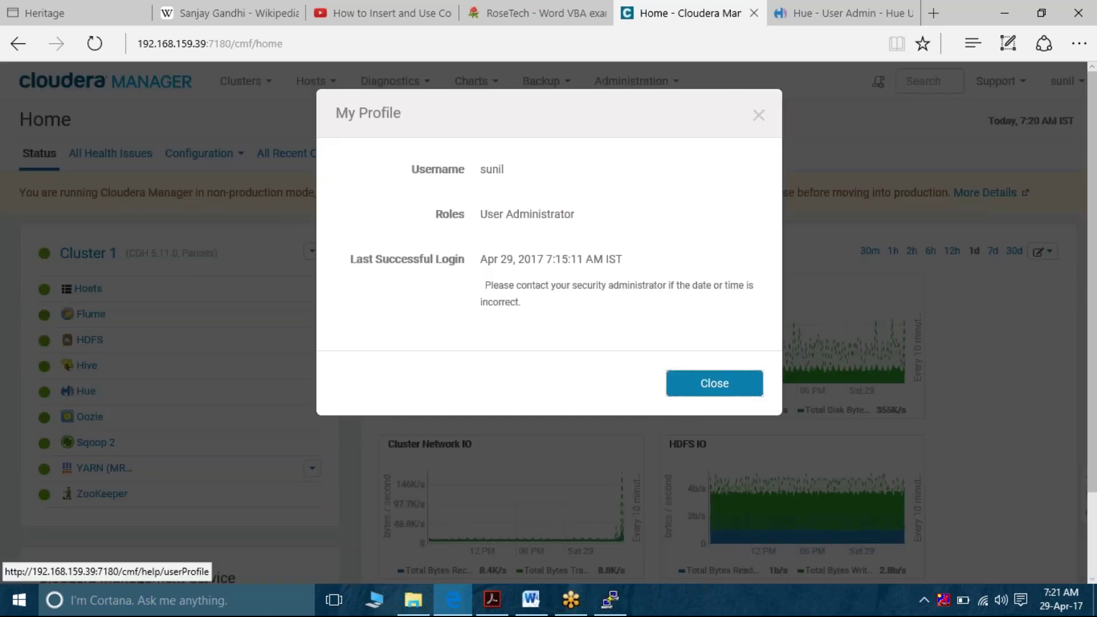
click(758, 117)
click(675, 87)
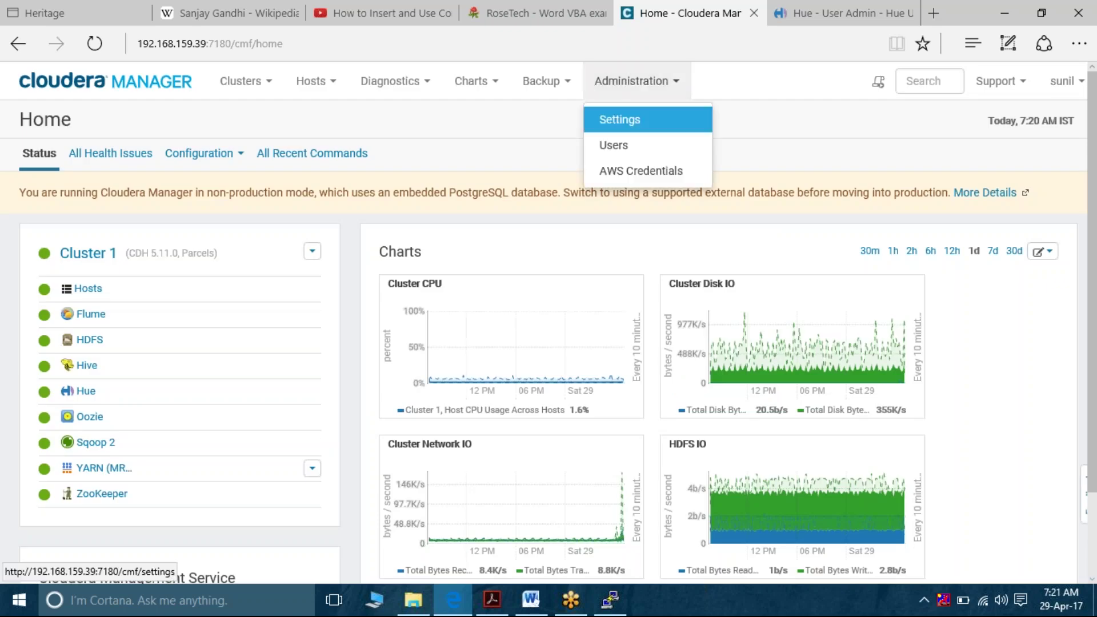
click(648, 150)
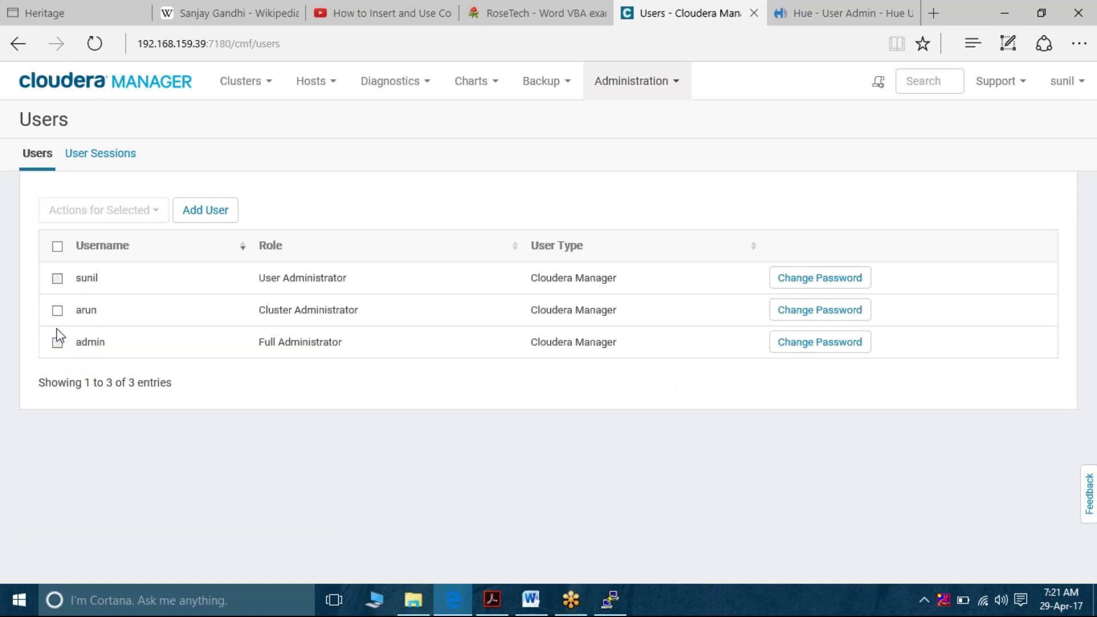
Select the Cluster Administrator user and list roles under Actions for Selected > Assign User Roles
click(57, 311)
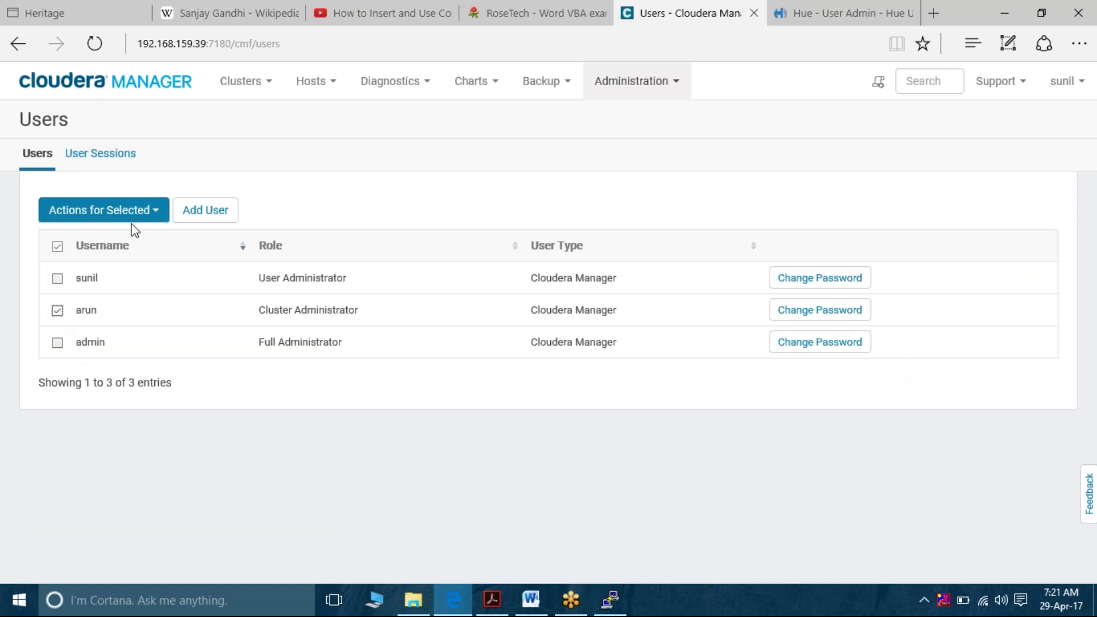
click(152, 218)
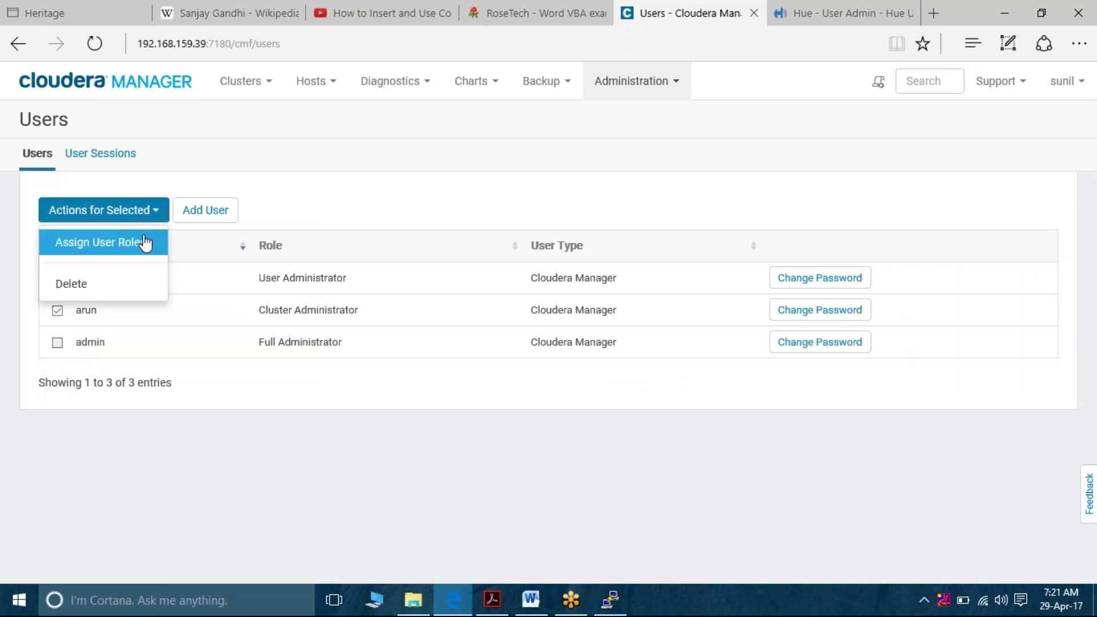
click(145, 241)
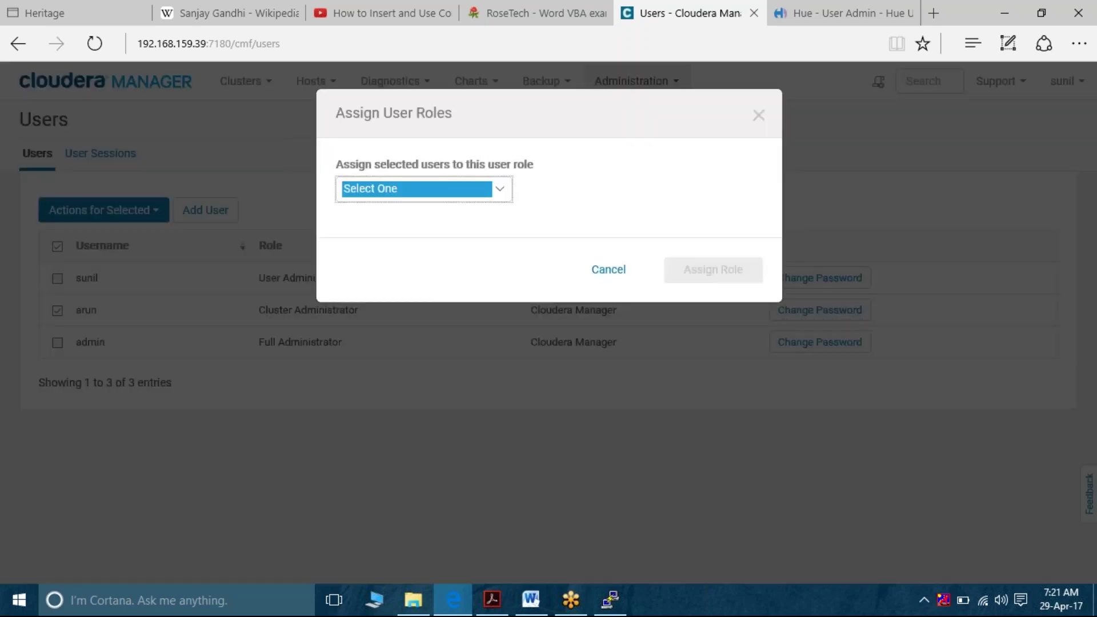
click(495, 208)
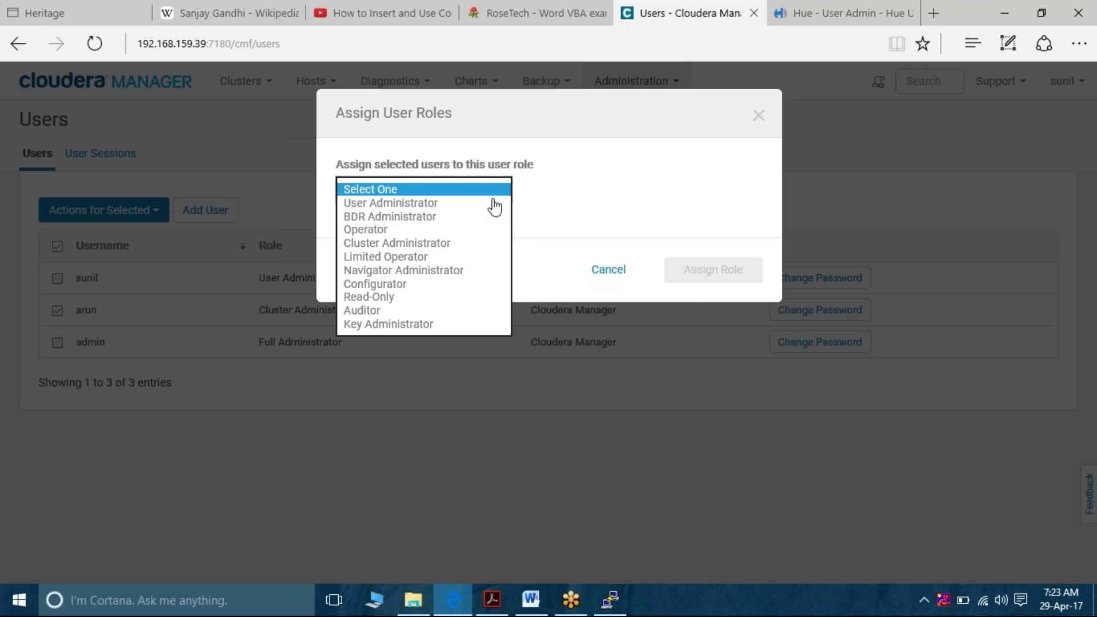
Launch Notepad and write the note 'working with Full Admin at cluster????????'
click(240, 609)
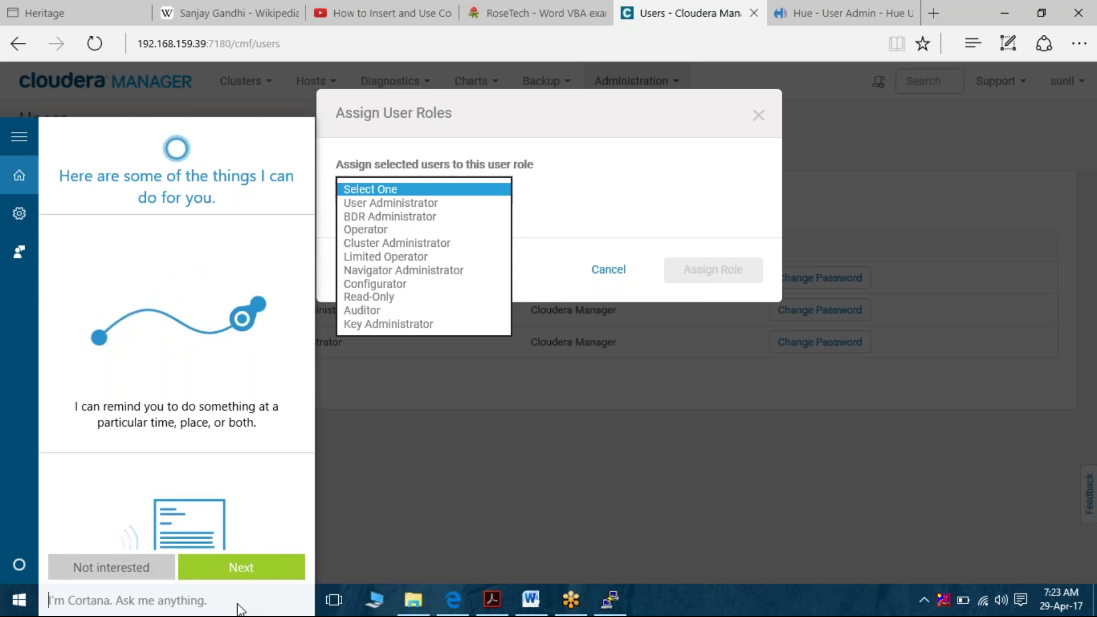
text(note)
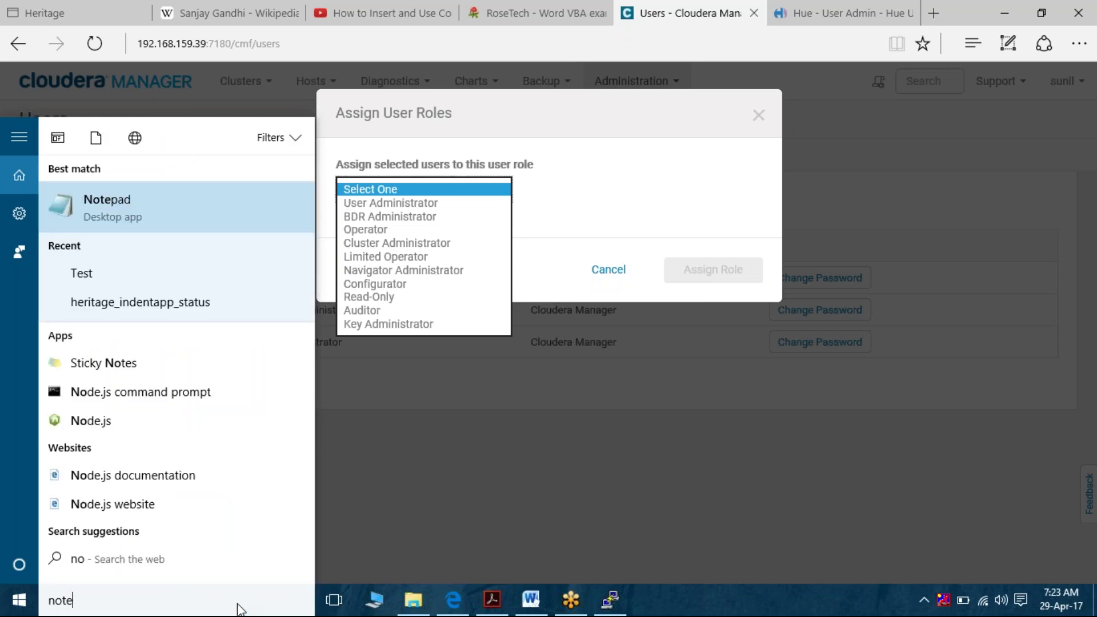
text(pad)
key(Return)
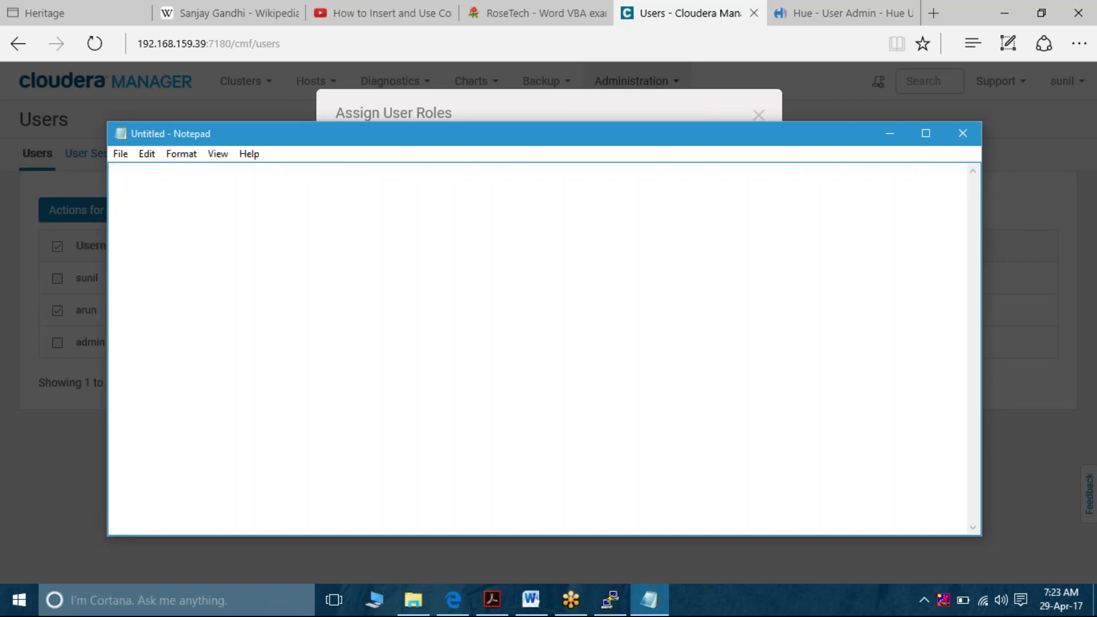
text(working with Full Admin)
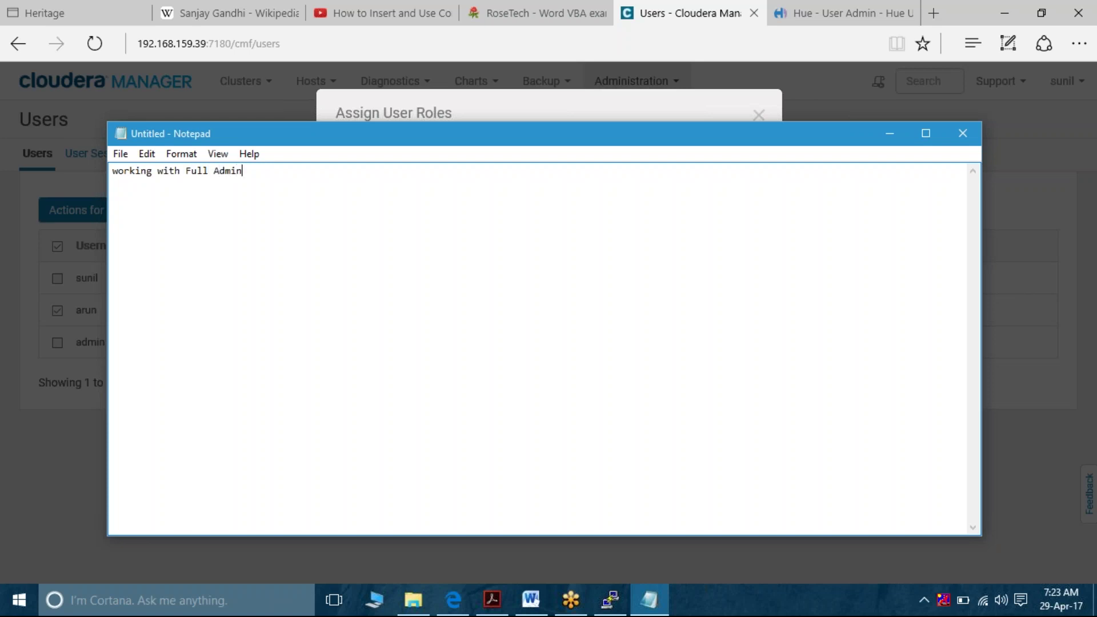
text( at cluster????????)
Minimize Notepad and cancel the Assign User Roles dialog, keeping Cluster Administrator unchanged
click(893, 133)
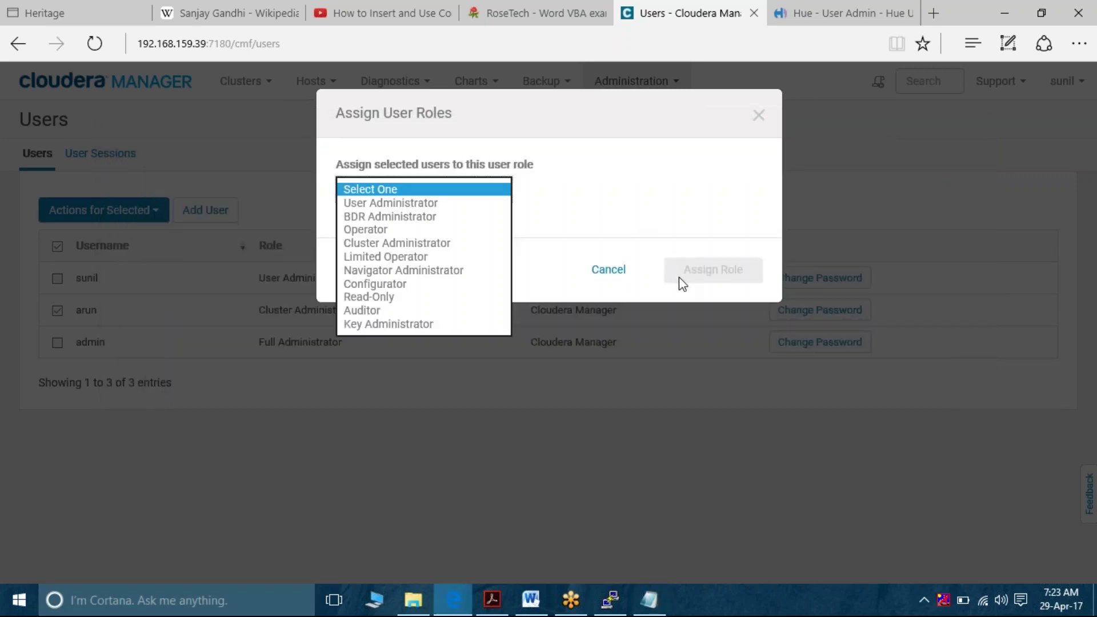
click(611, 273)
click(611, 273)
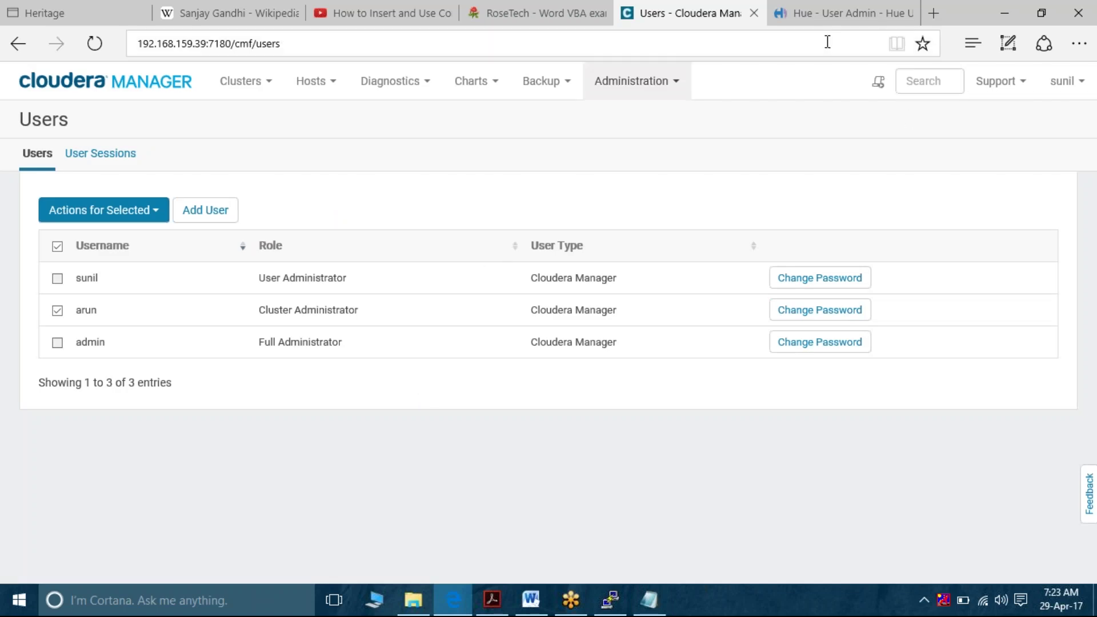
click(535, 605)
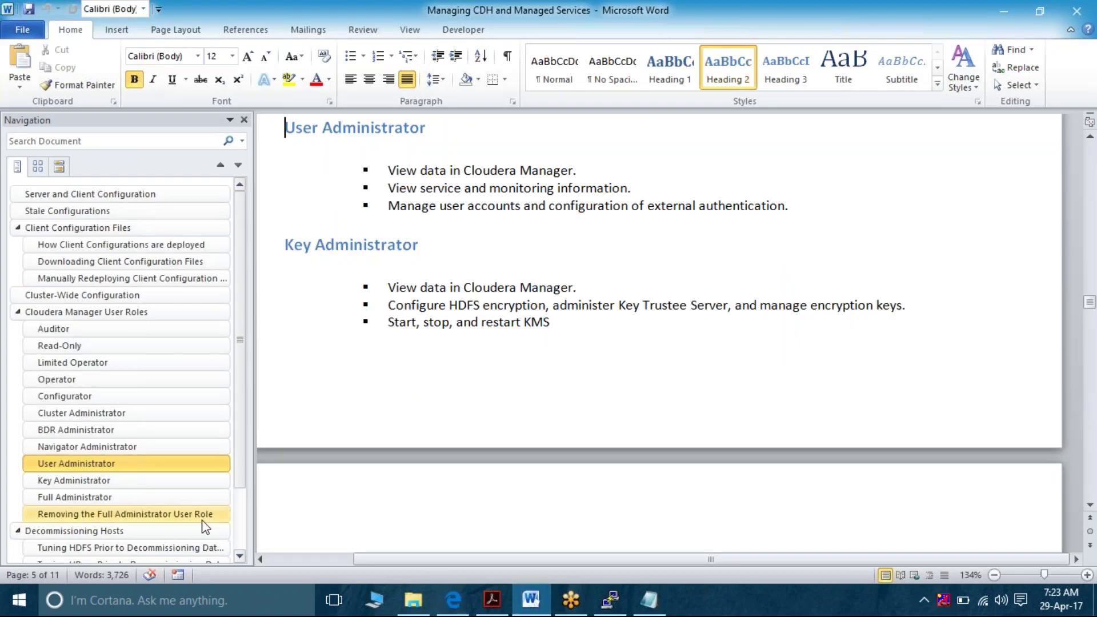
Jump to the Decommissioning Hosts heading via Word's Navigation pane
scroll(149, 523, down, 2)
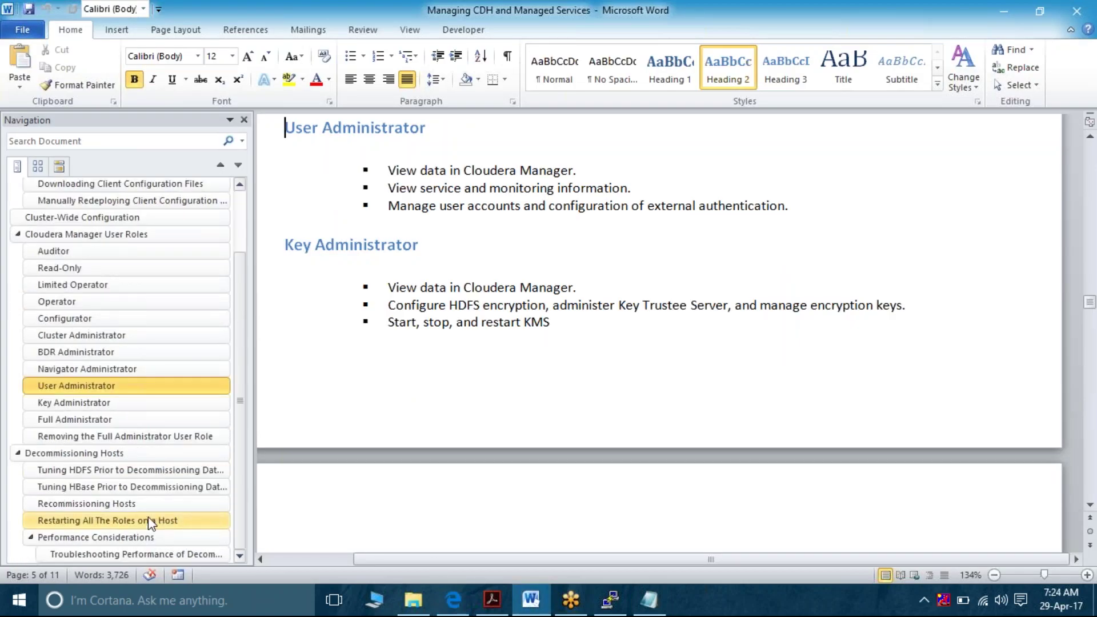
click(110, 455)
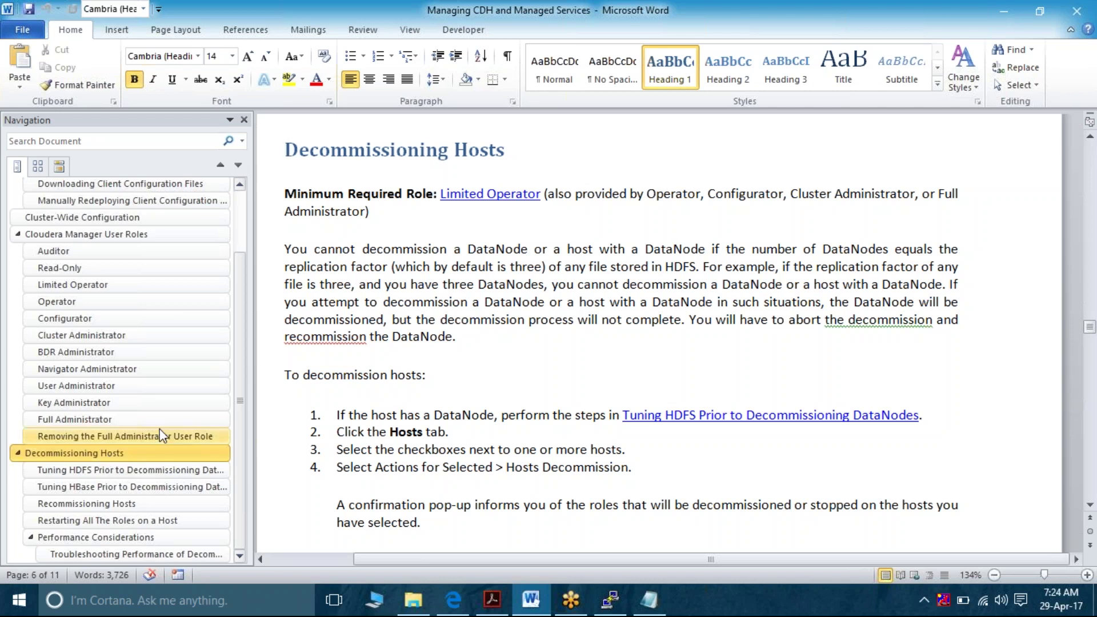
Highlight the 'You cannot decommission' paragraph on DataNode limits, then return to Cloudera Manager's Users page
double_click(293, 249)
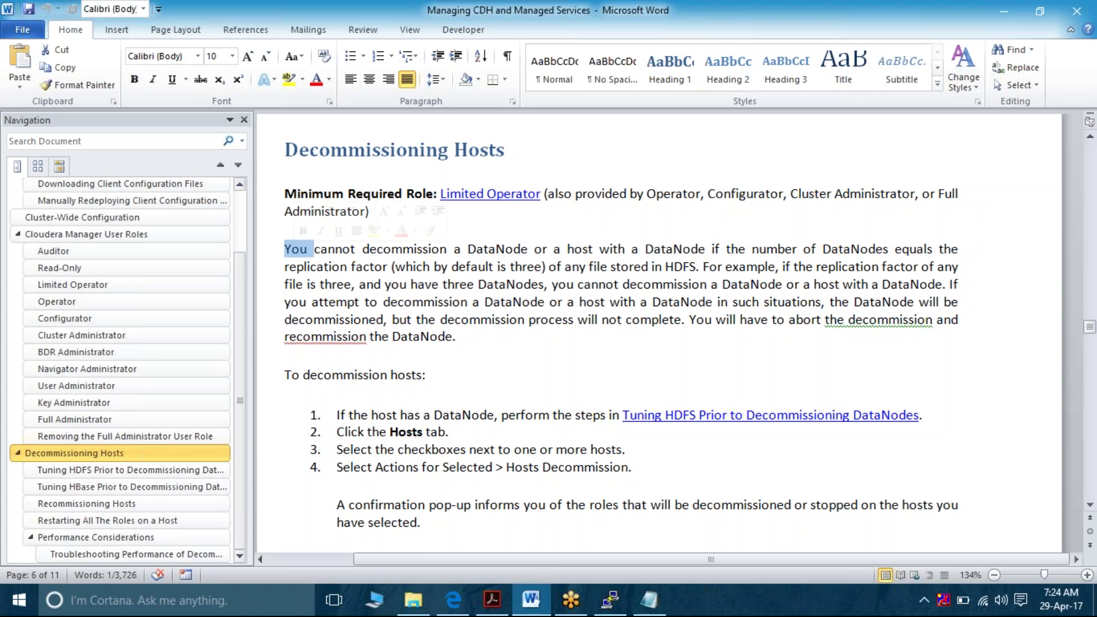
triple_click(505, 249)
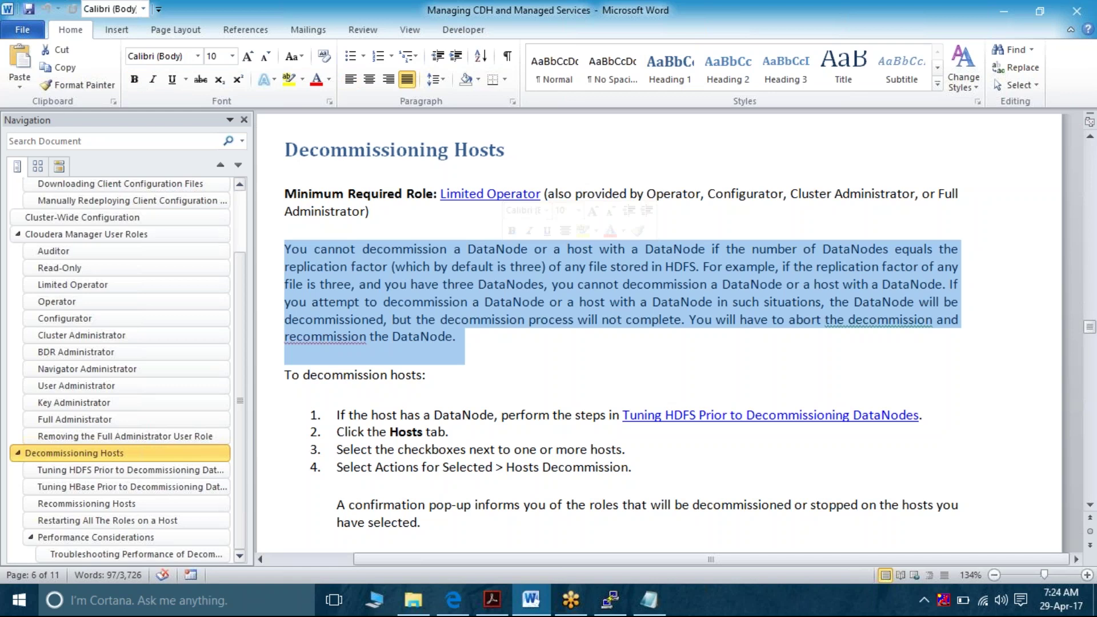
double_click(401, 264)
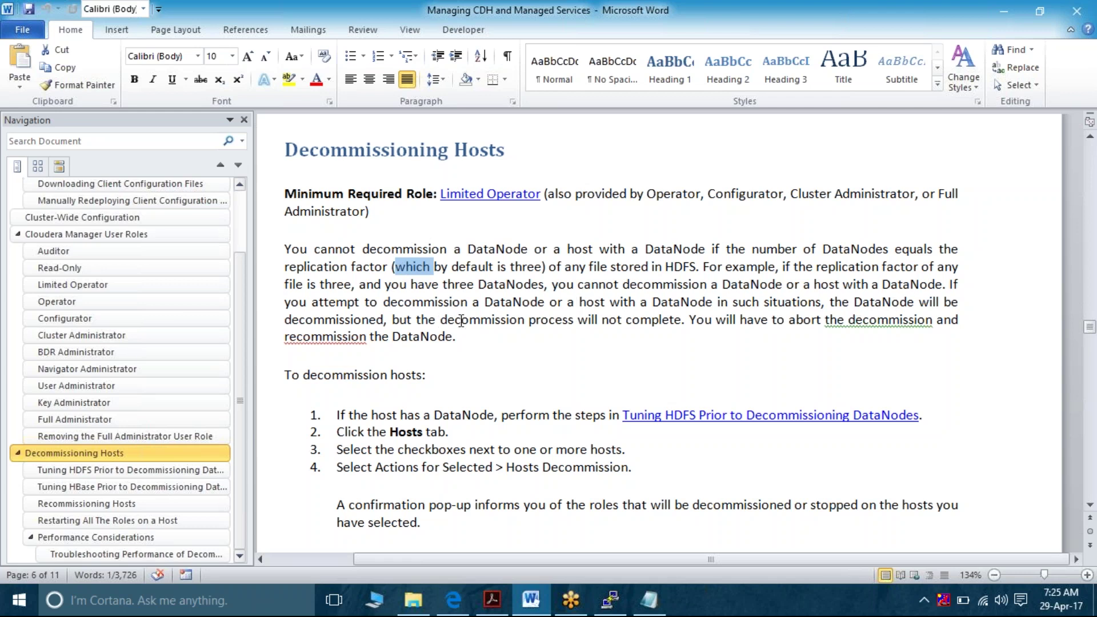
triple_click(651, 320)
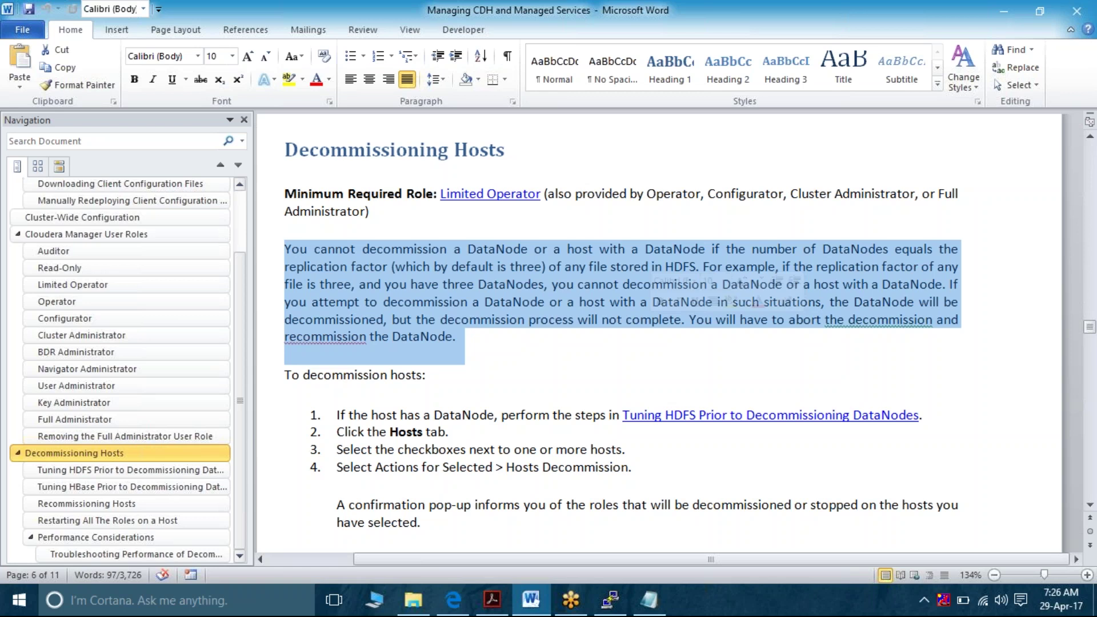
click(451, 611)
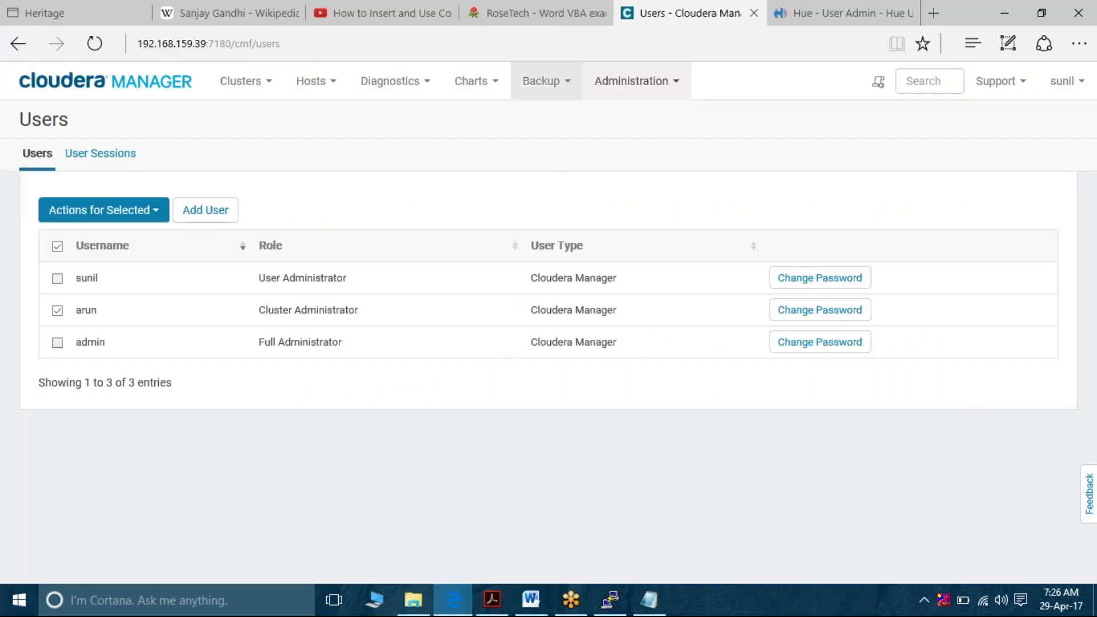
Log out, sign back in as the admin user with its password, and decline saving the password
click(1081, 84)
click(1003, 172)
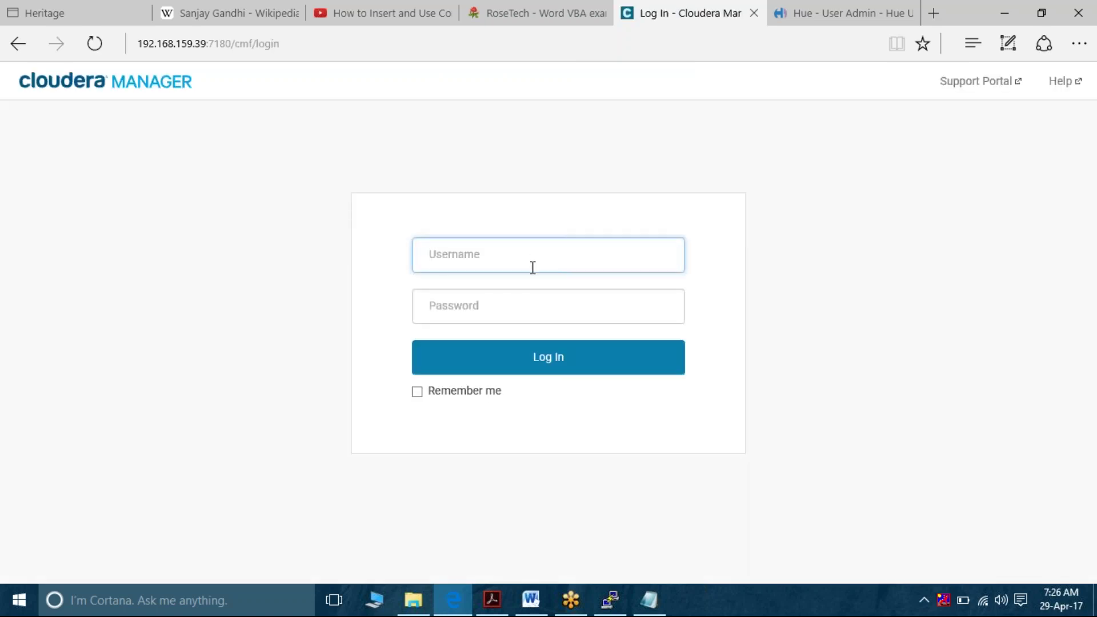
key(Tab)
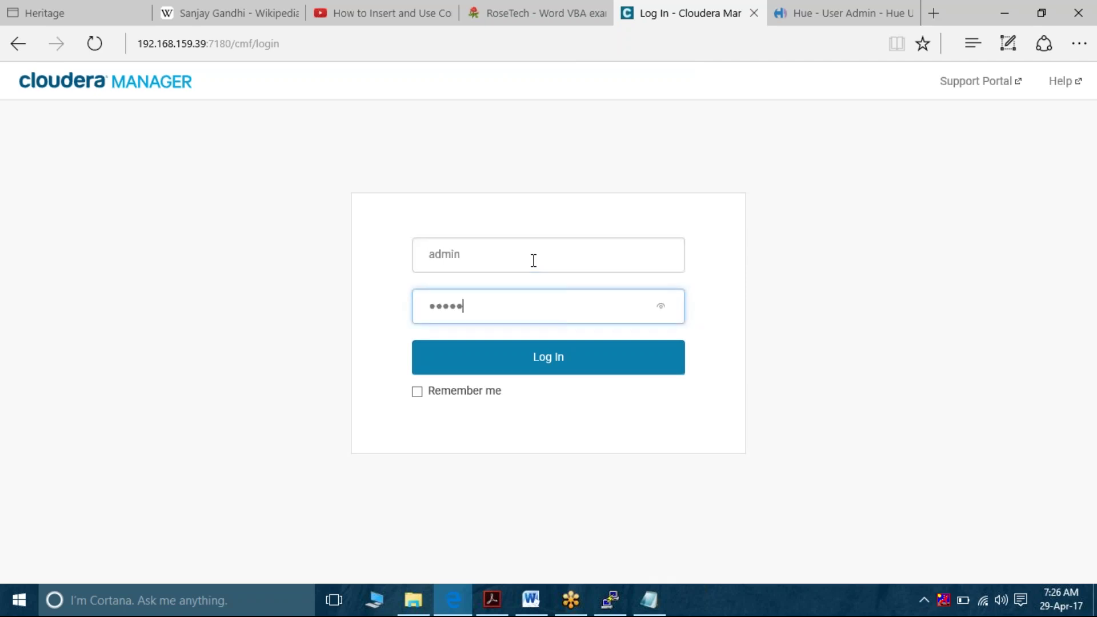
key(Return)
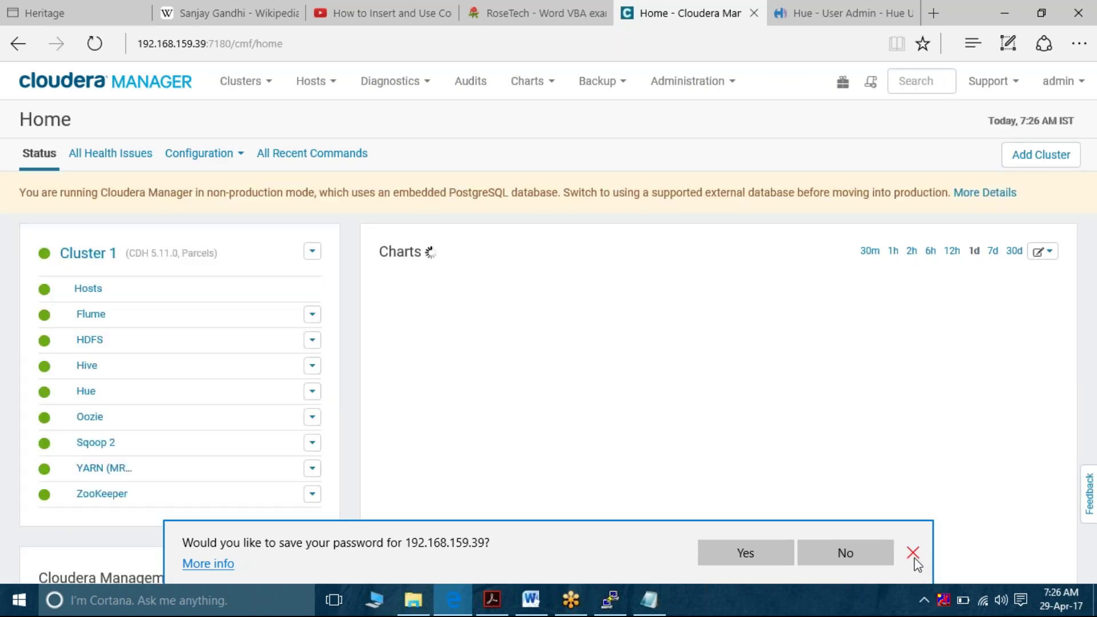
click(913, 554)
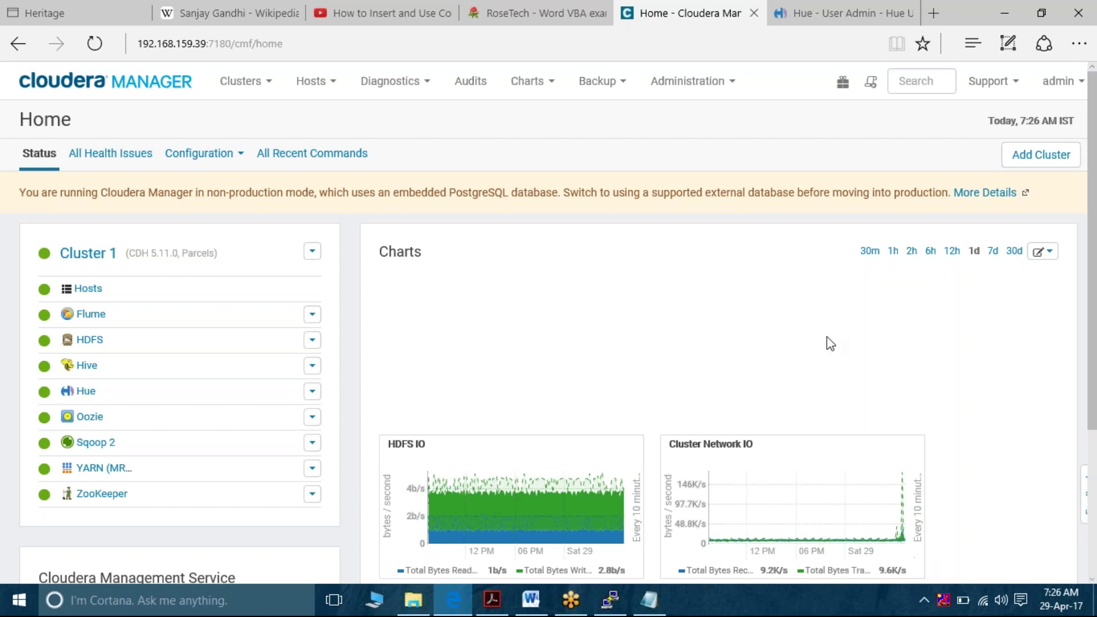
Tick datanode1.techybees.com under All Hosts, view Actions for Selected, then go back to Word
click(329, 91)
click(324, 117)
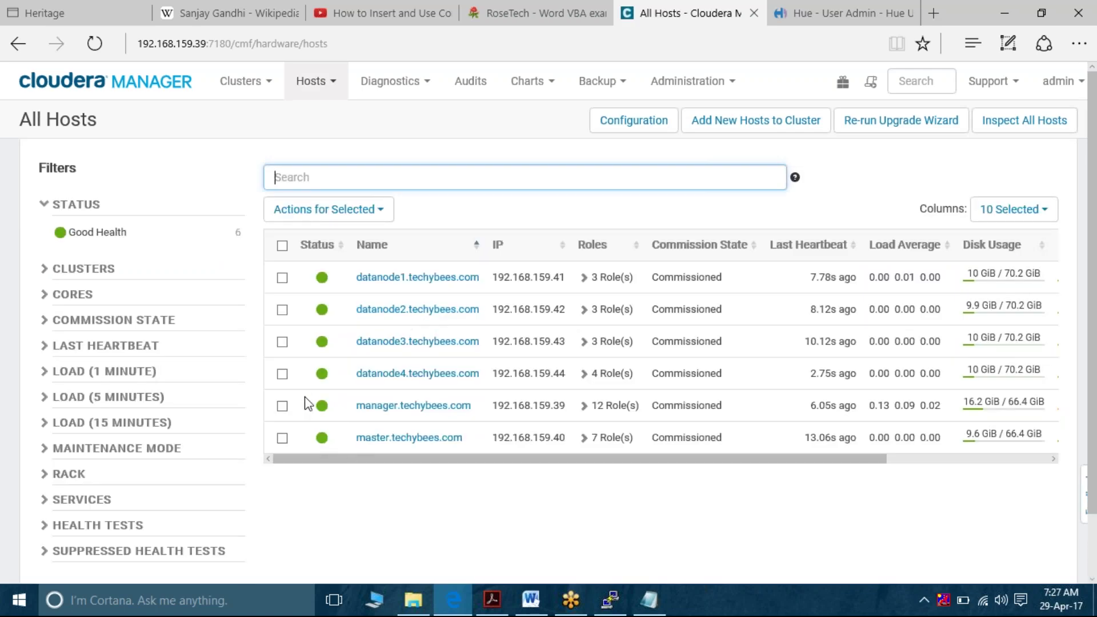
click(282, 279)
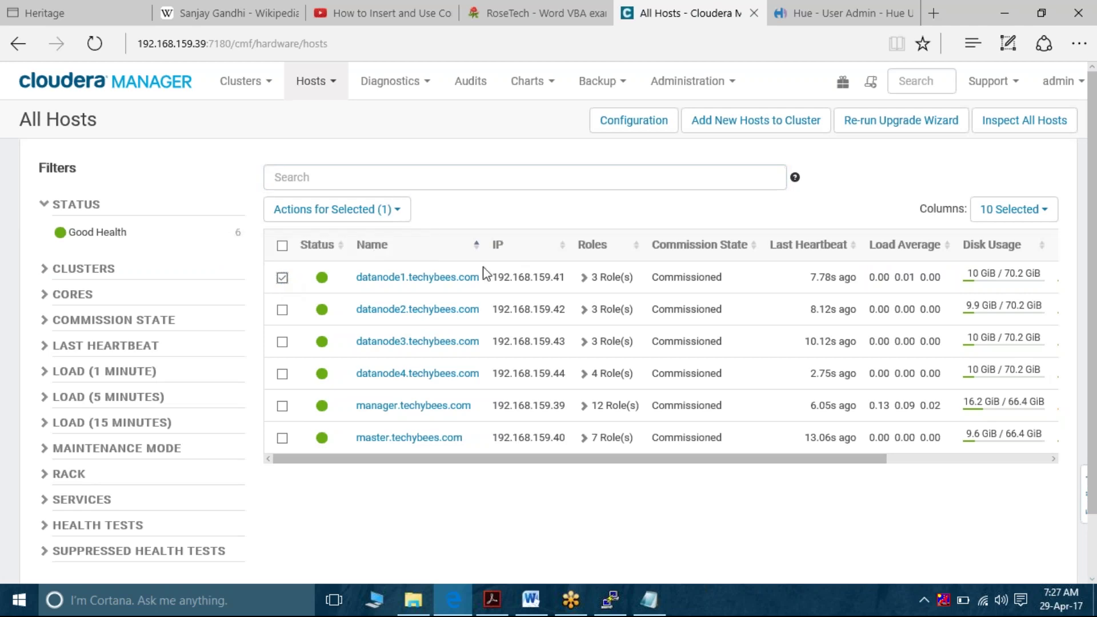
click(402, 220)
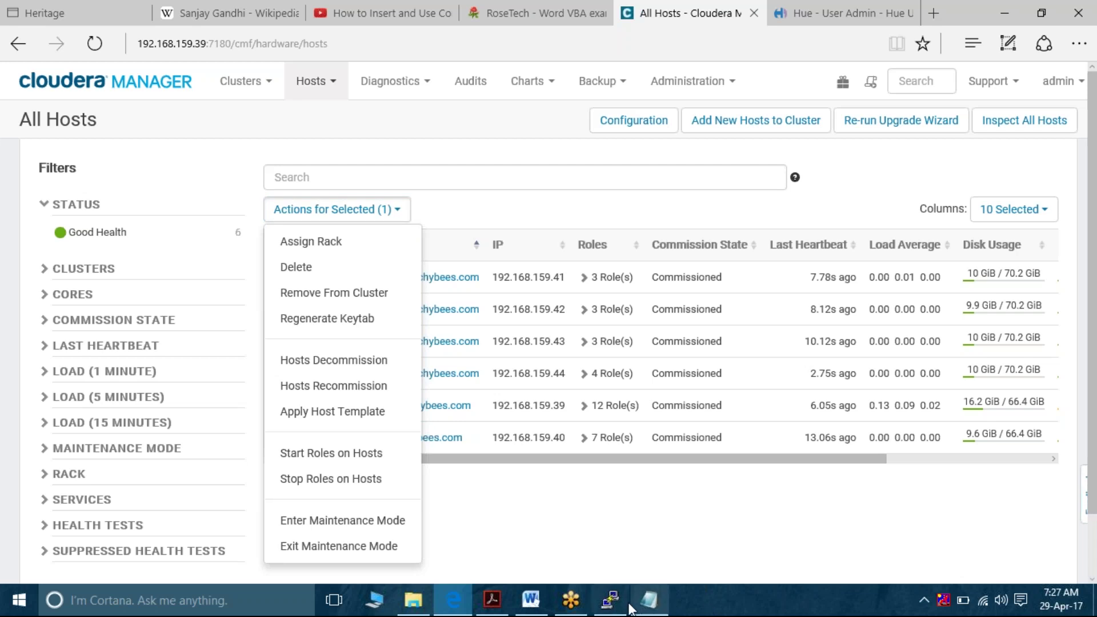
click(531, 600)
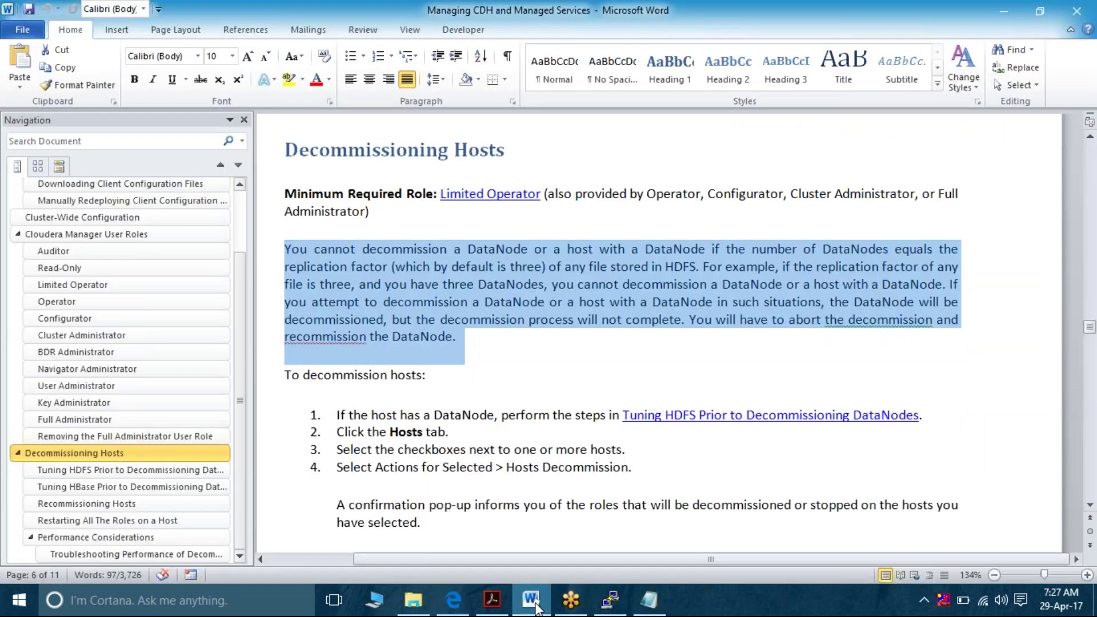
Scroll to 'Tuning HDFS Prior to Decommissioning DataNodes' and select its paragraph on DataNode block copying
scroll(533, 434, down, 1)
scroll(532, 435, down, 7)
scroll(533, 435, down, 3)
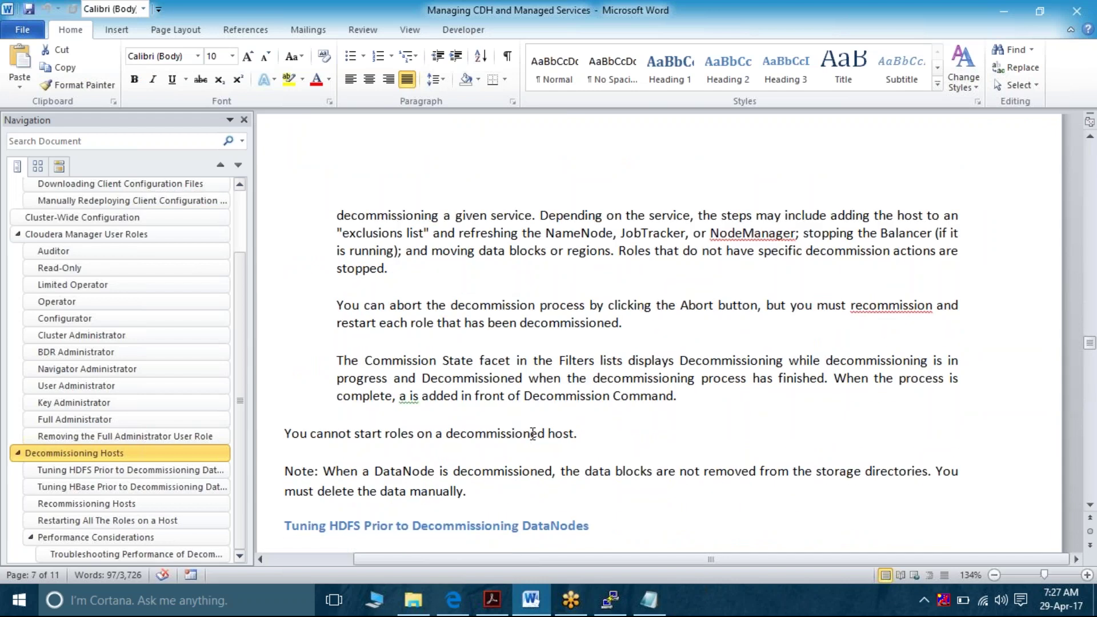
scroll(533, 433, down, 5)
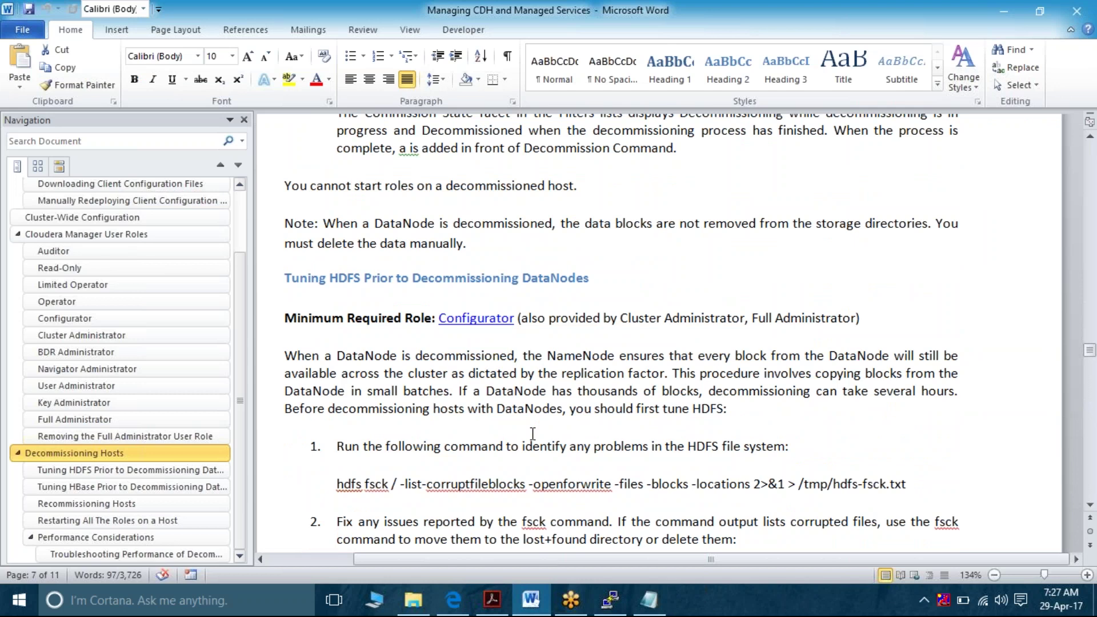
triple_click(291, 359)
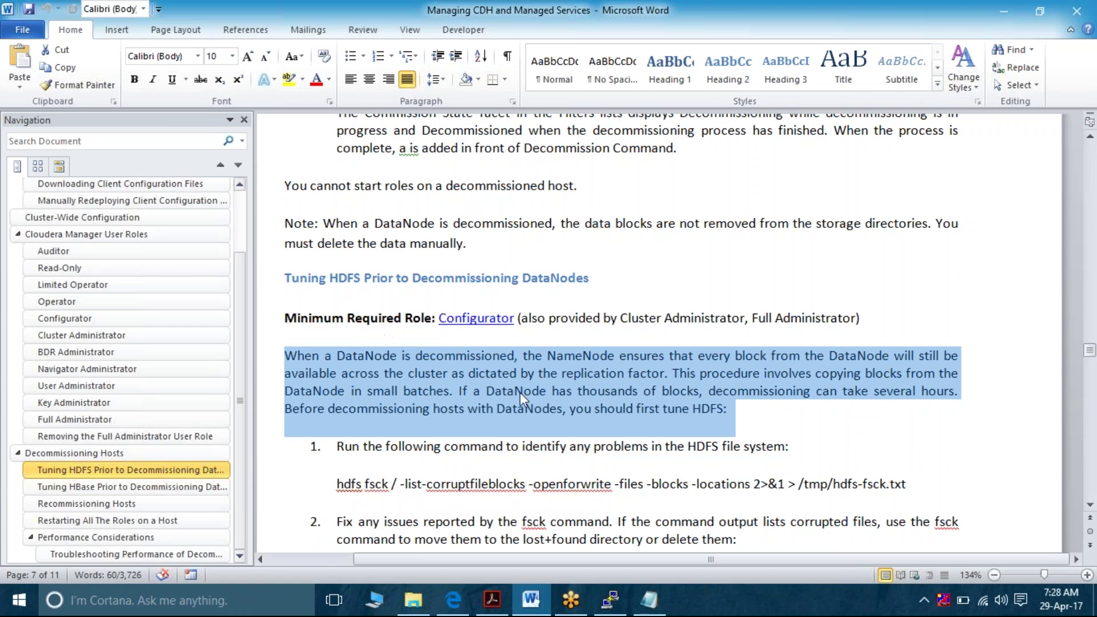
double_click(850, 372)
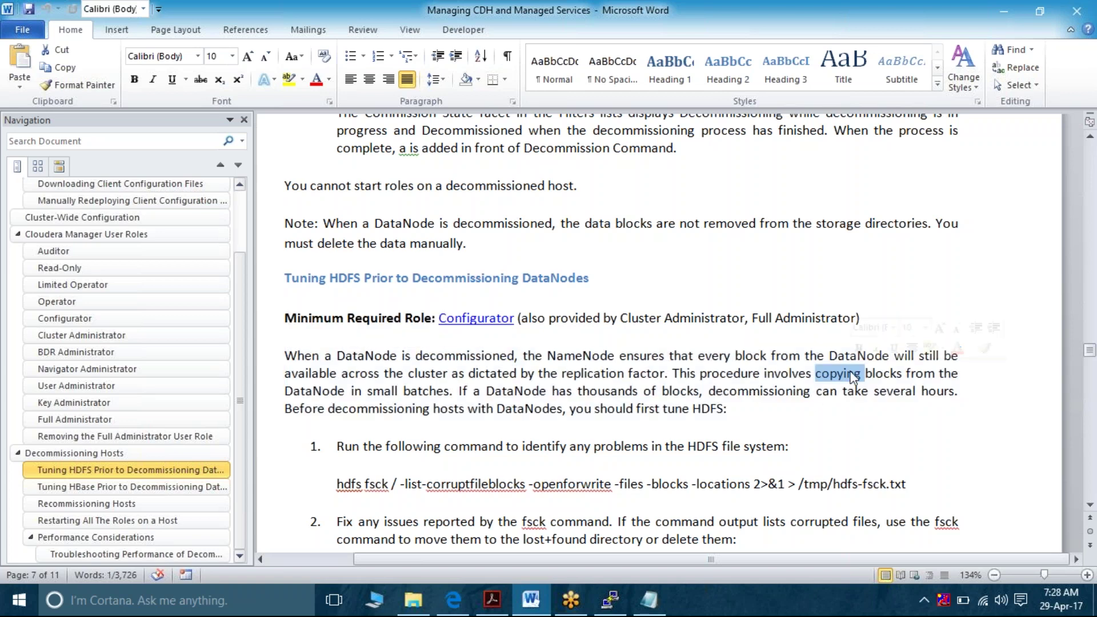
double_click(410, 394)
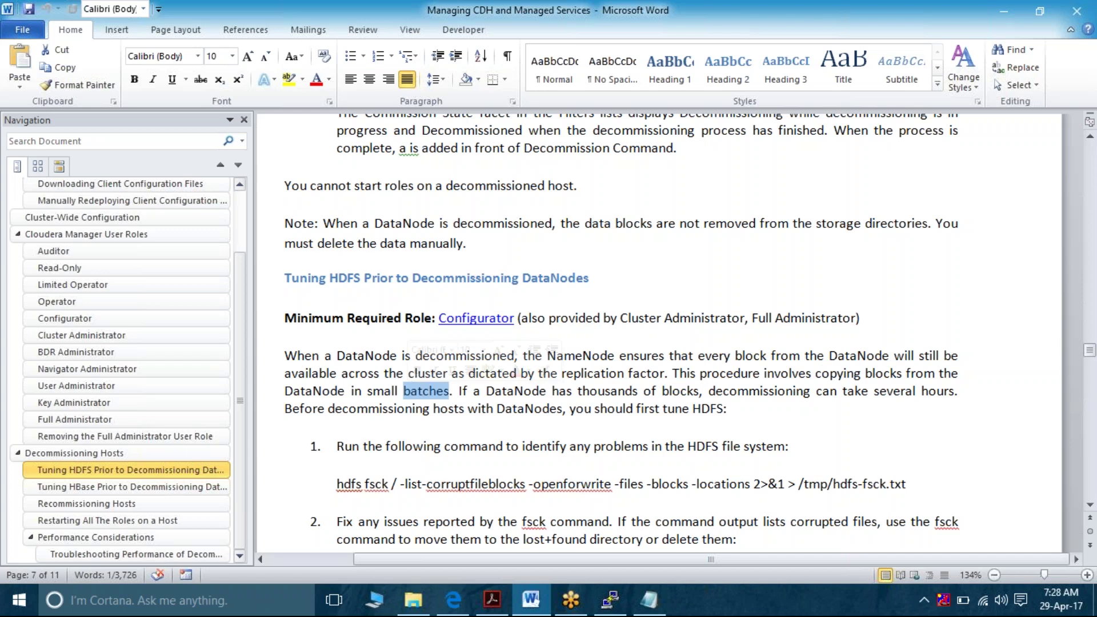
triple_click(512, 391)
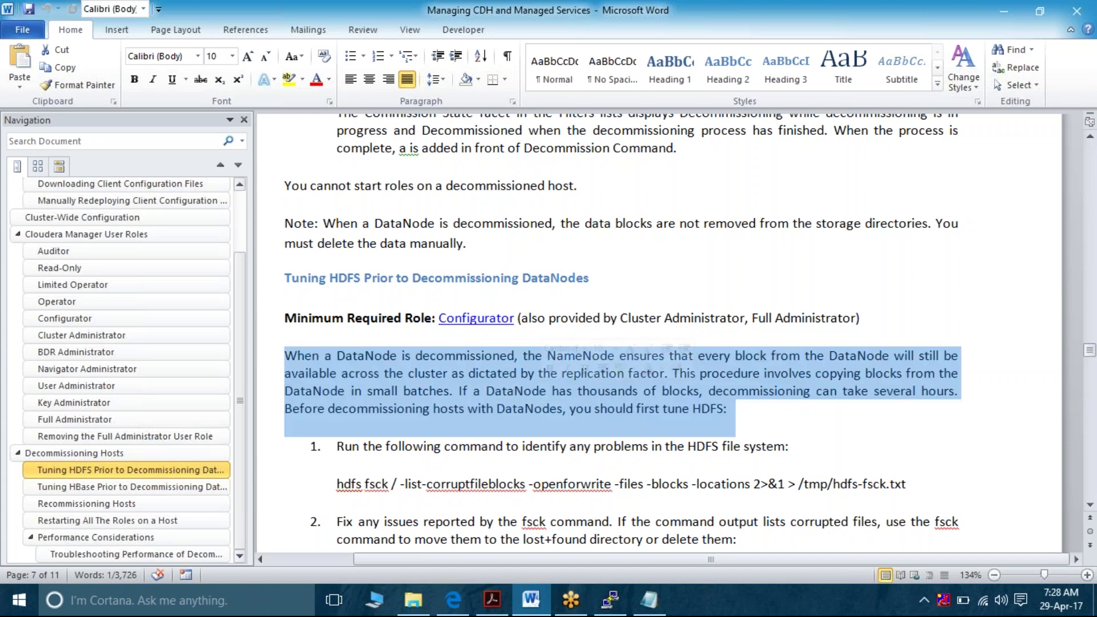
double_click(788, 394)
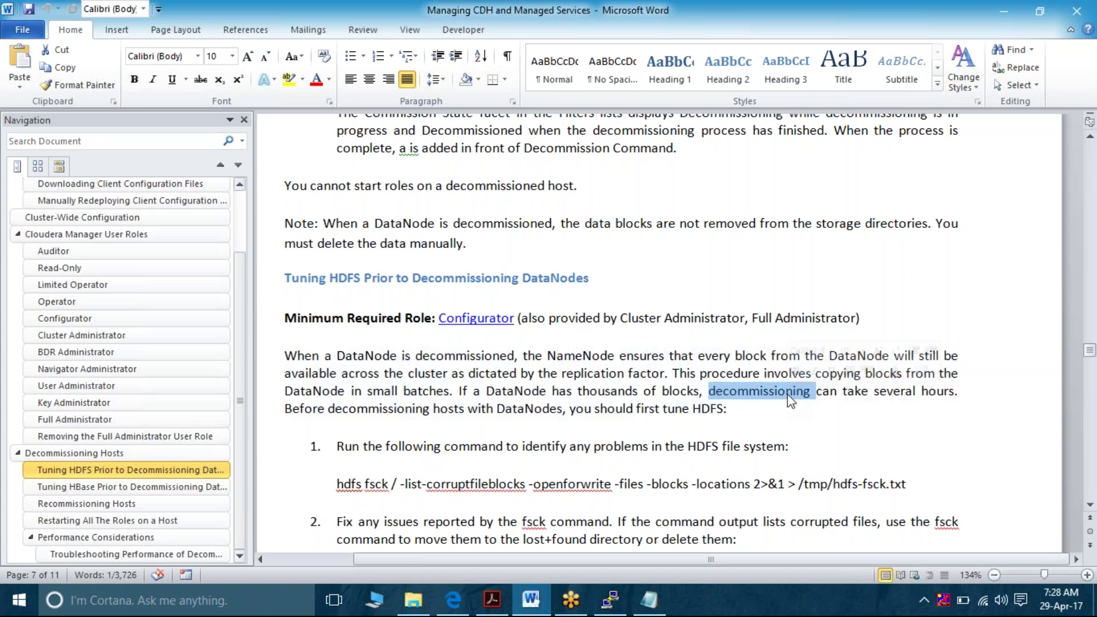
double_click(369, 409)
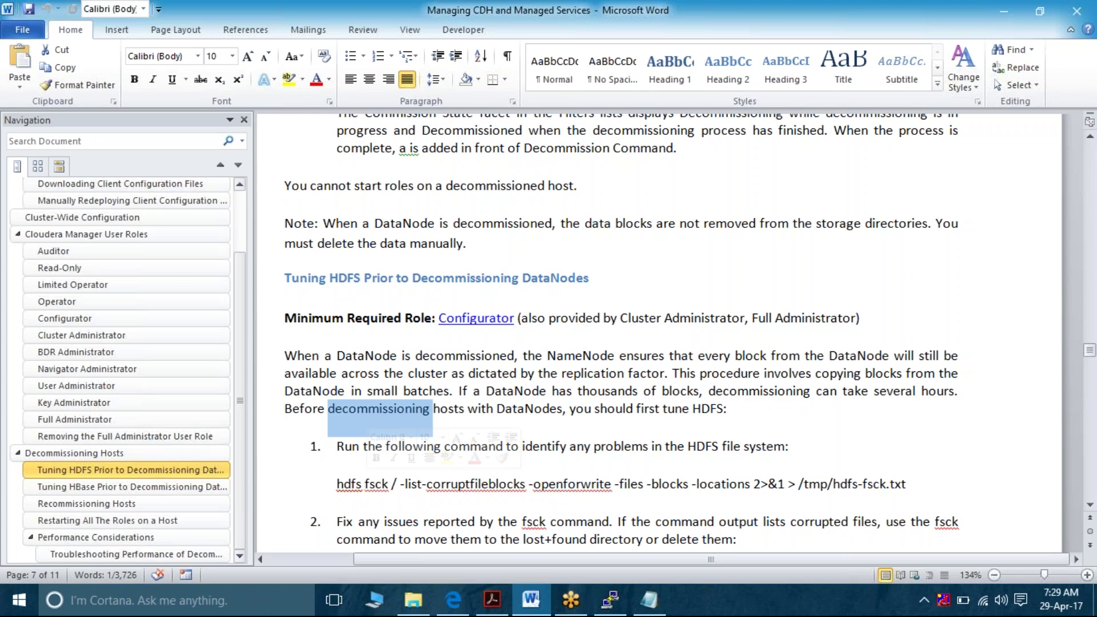
triple_click(338, 356)
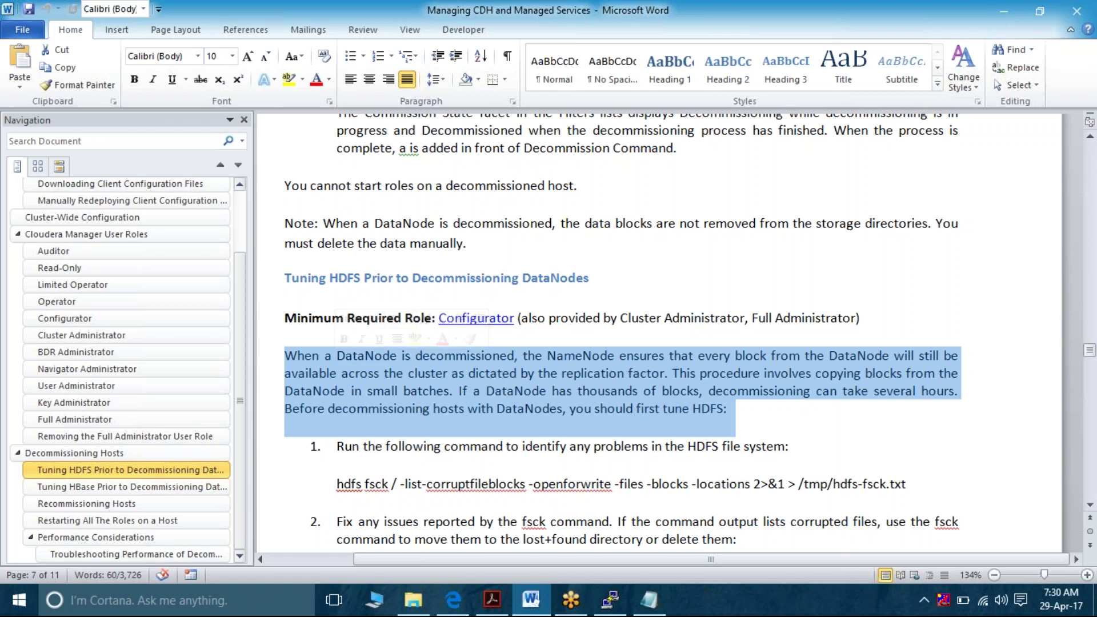
click(337, 356)
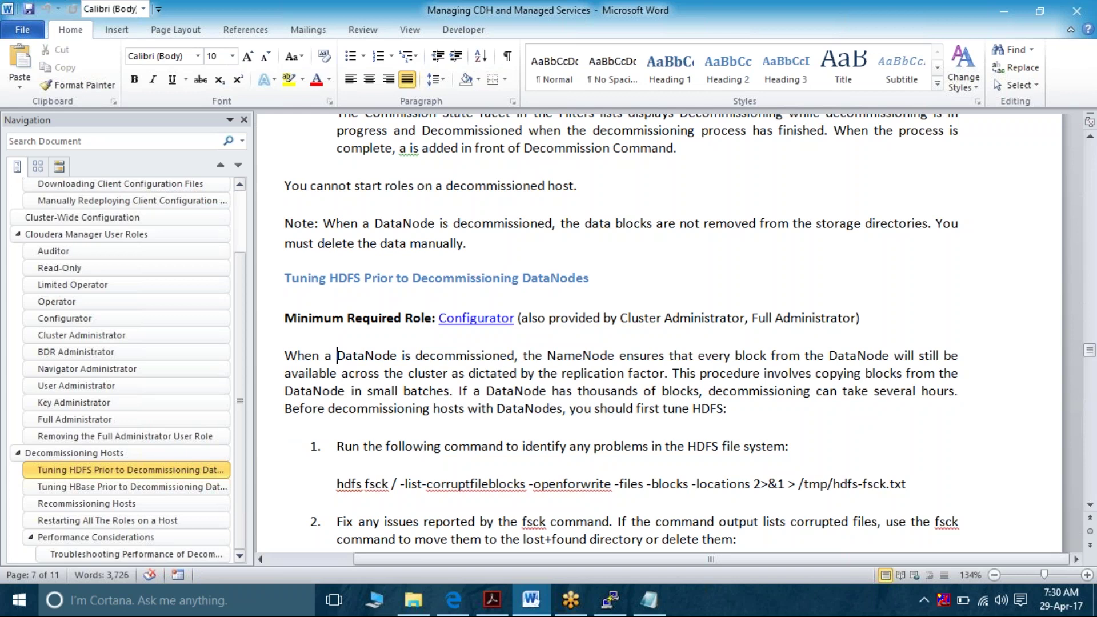
triple_click(602, 356)
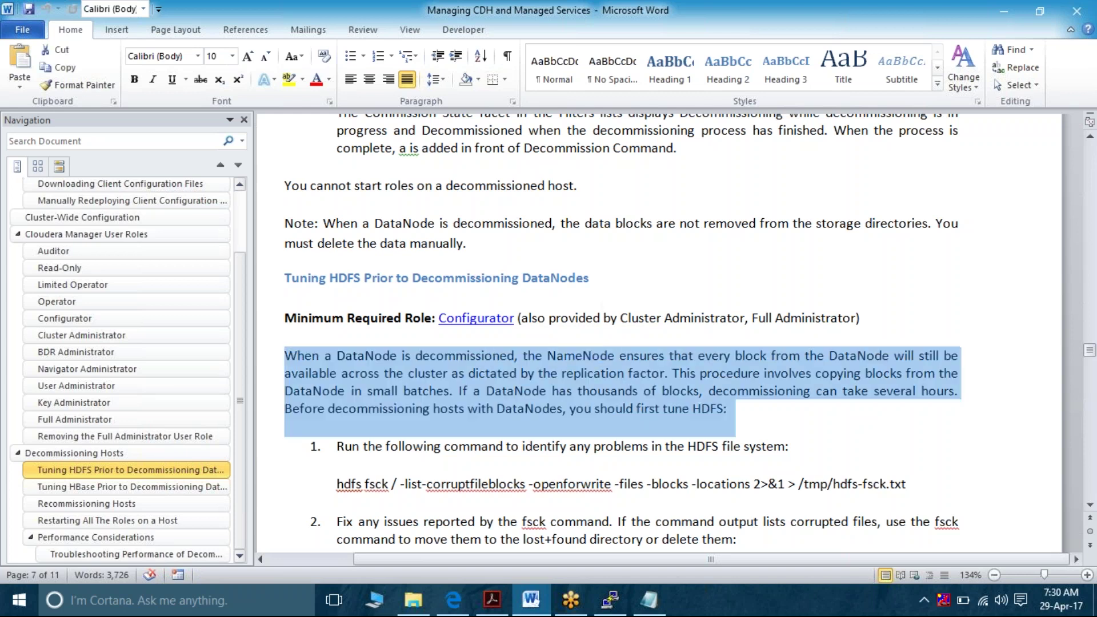
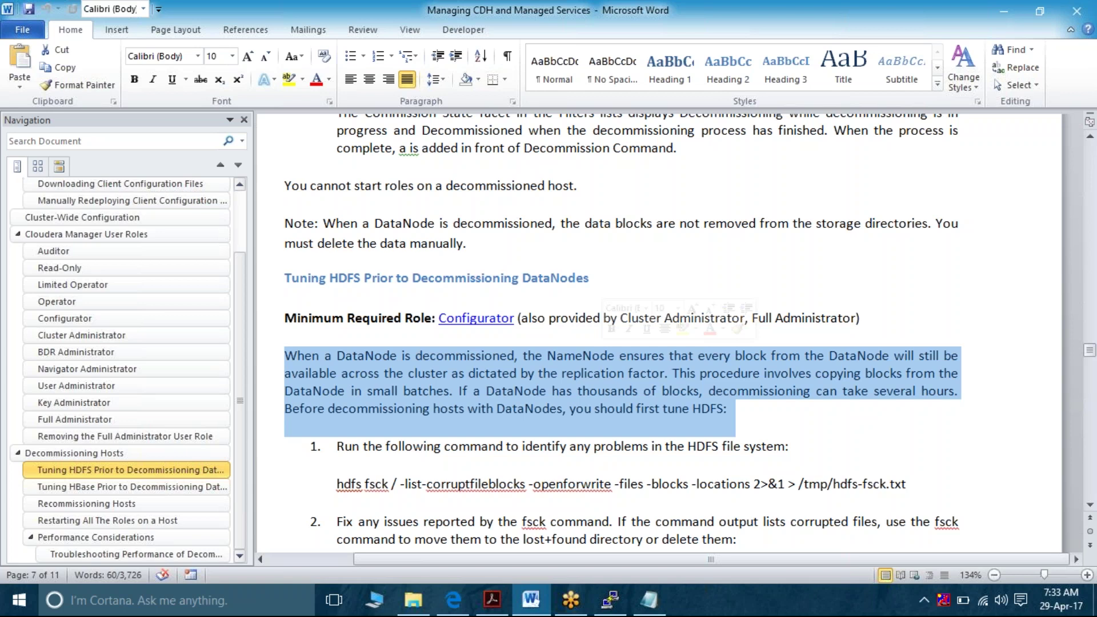
Switch from the Word notes to the Cloudera Manager All Hosts page in Edge
click(452, 604)
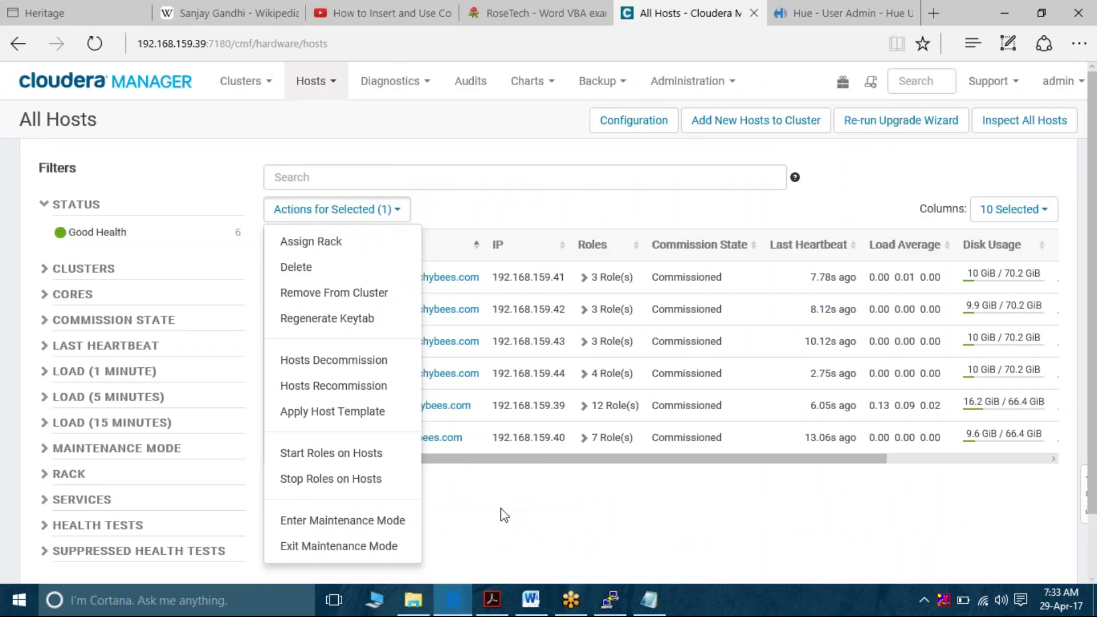
Run Hosts Decommission on the checked datanode1.techybees.com from Actions for Selected and confirm it
click(505, 516)
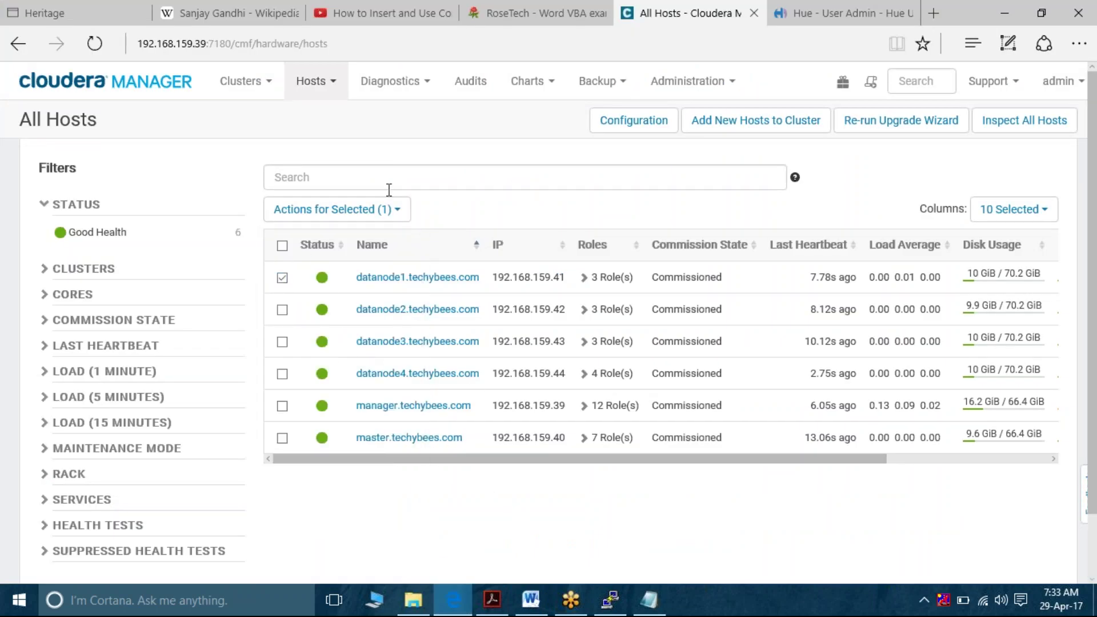
click(393, 212)
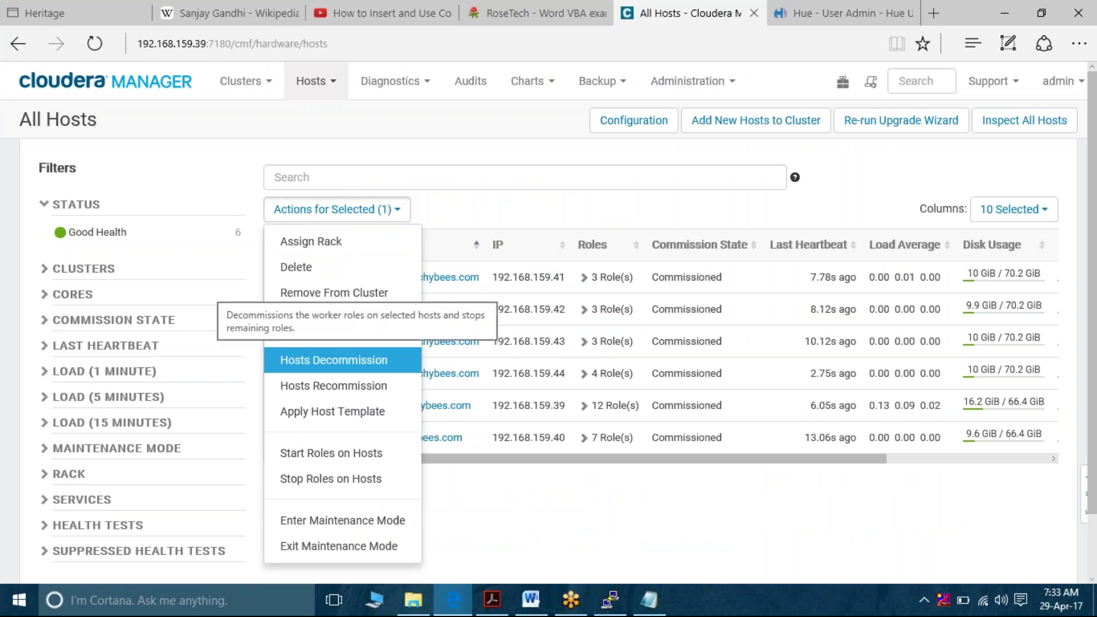
click(337, 360)
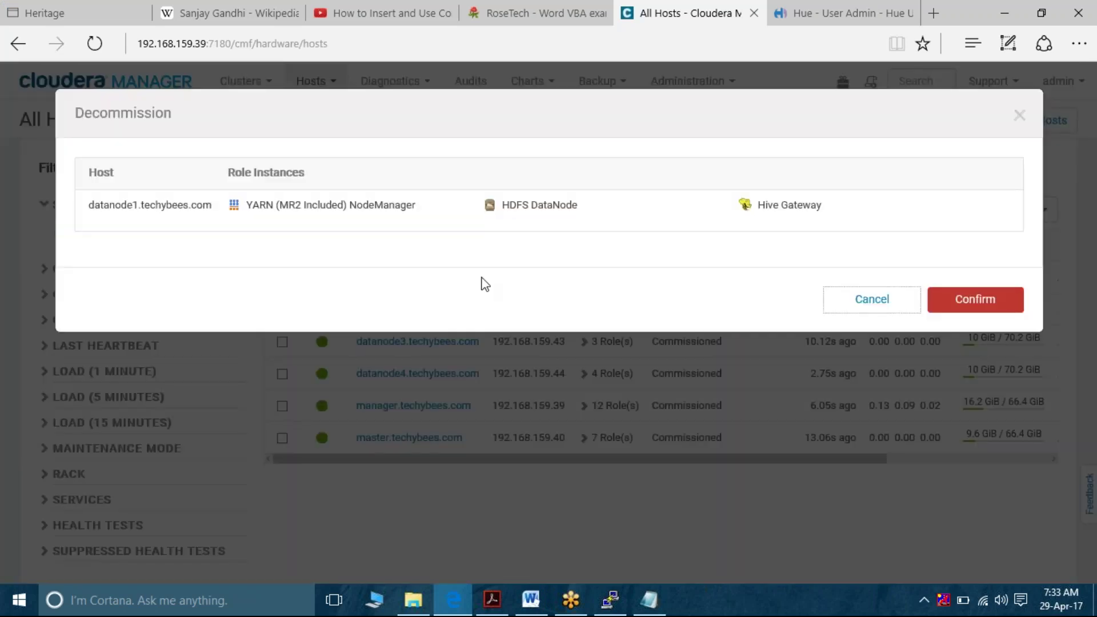
click(975, 300)
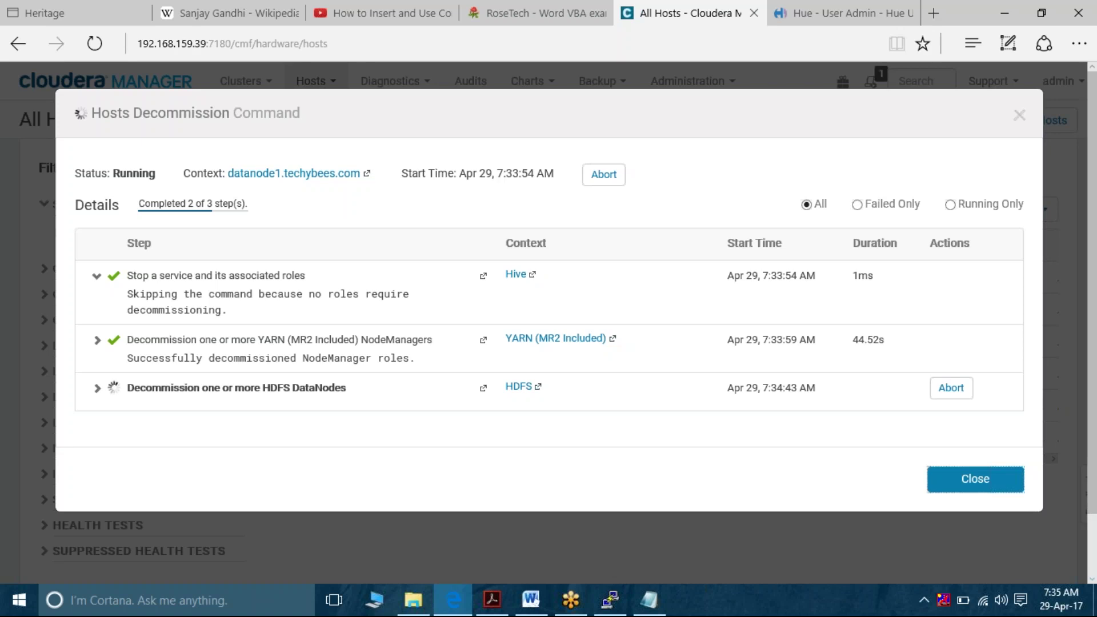
Expand the first step of the running decommission command to read its details
click(98, 279)
click(98, 279)
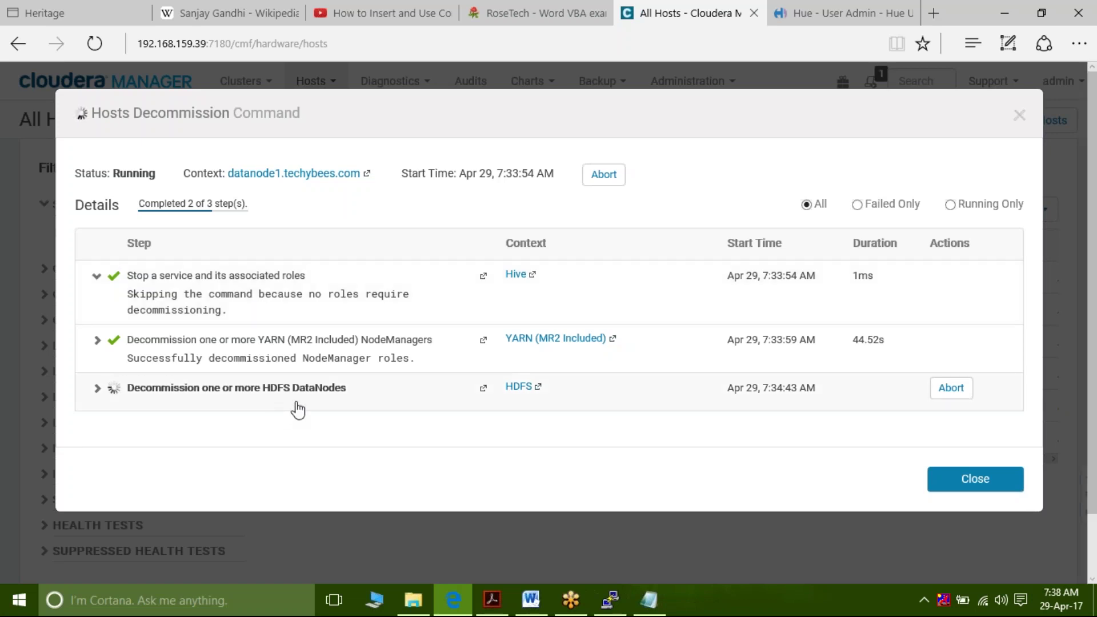
Review every HDFS DataNodes decommission sub-step, then close the finished command window
click(97, 389)
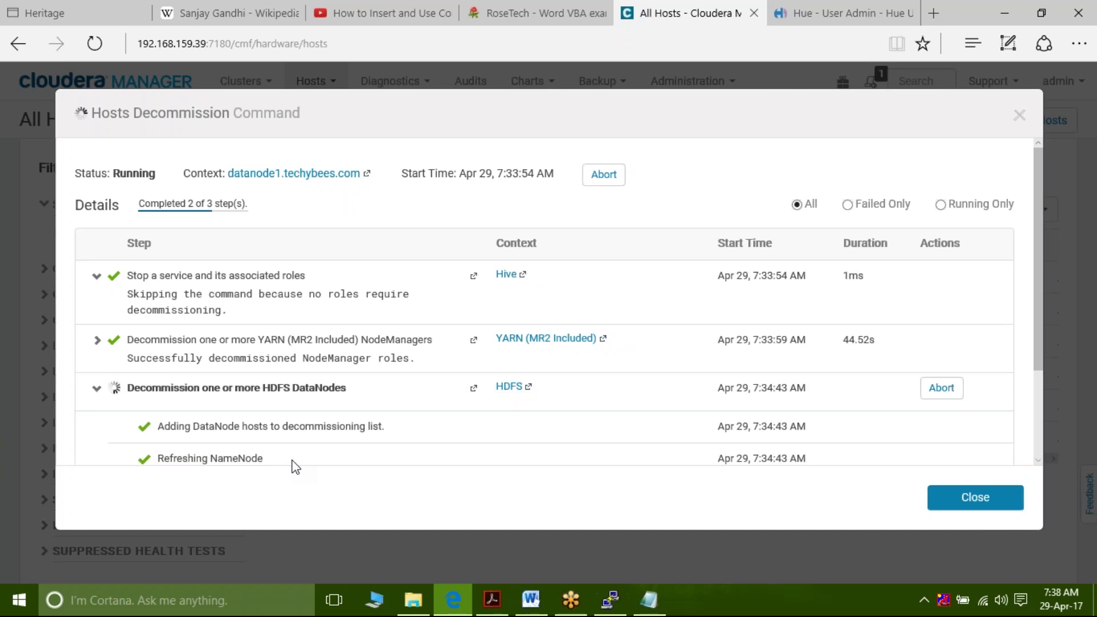
scroll(295, 457, down, 2)
scroll(546, 302, down, 3)
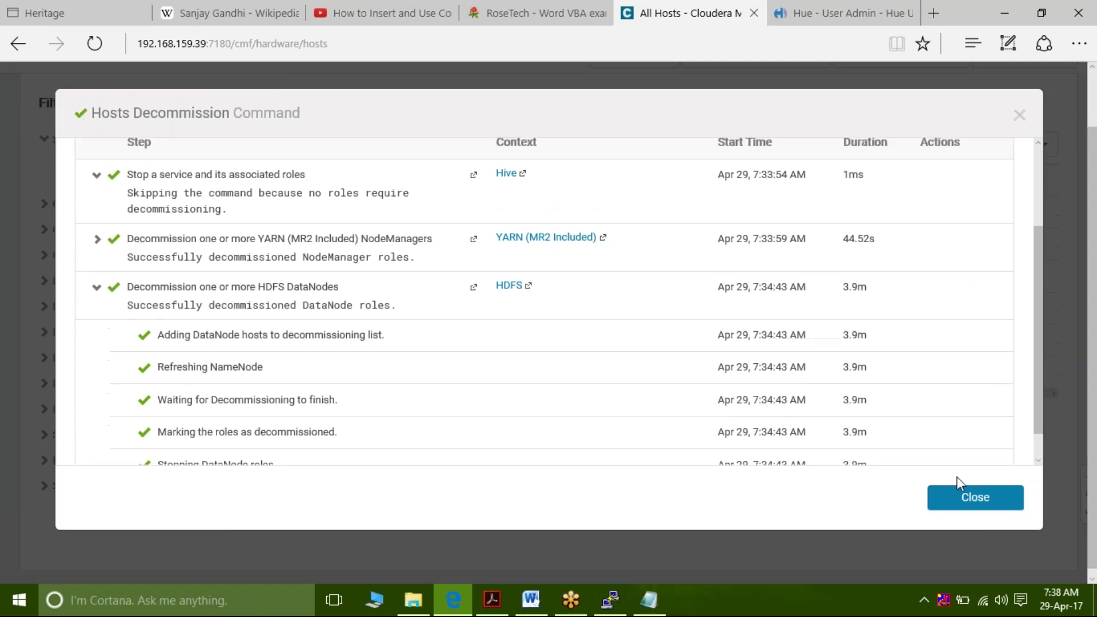
scroll(889, 385, down, 1)
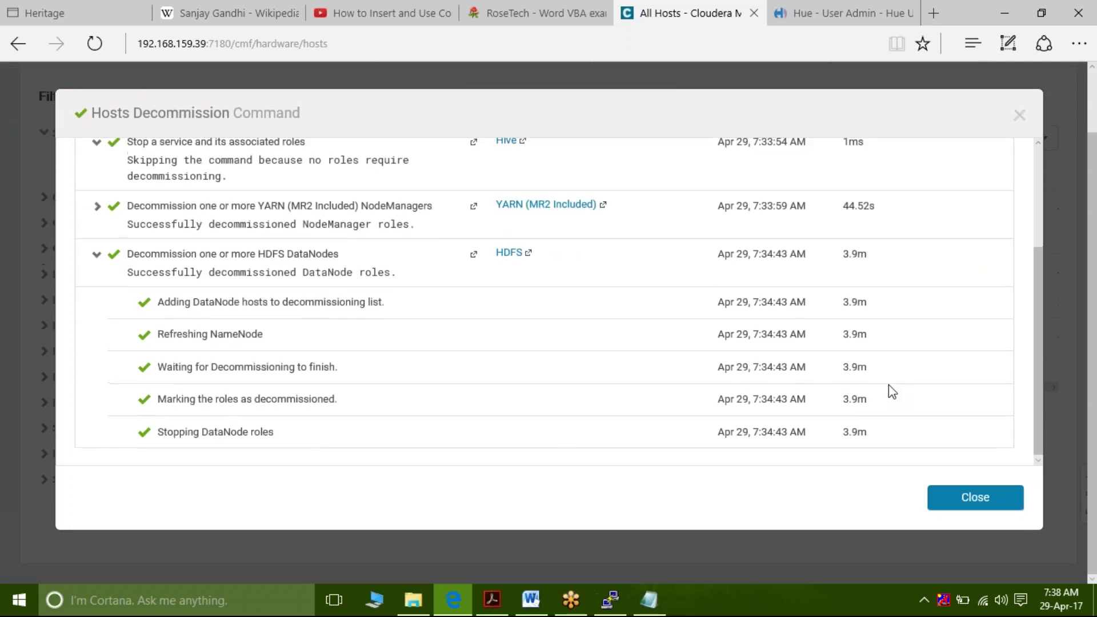
click(978, 497)
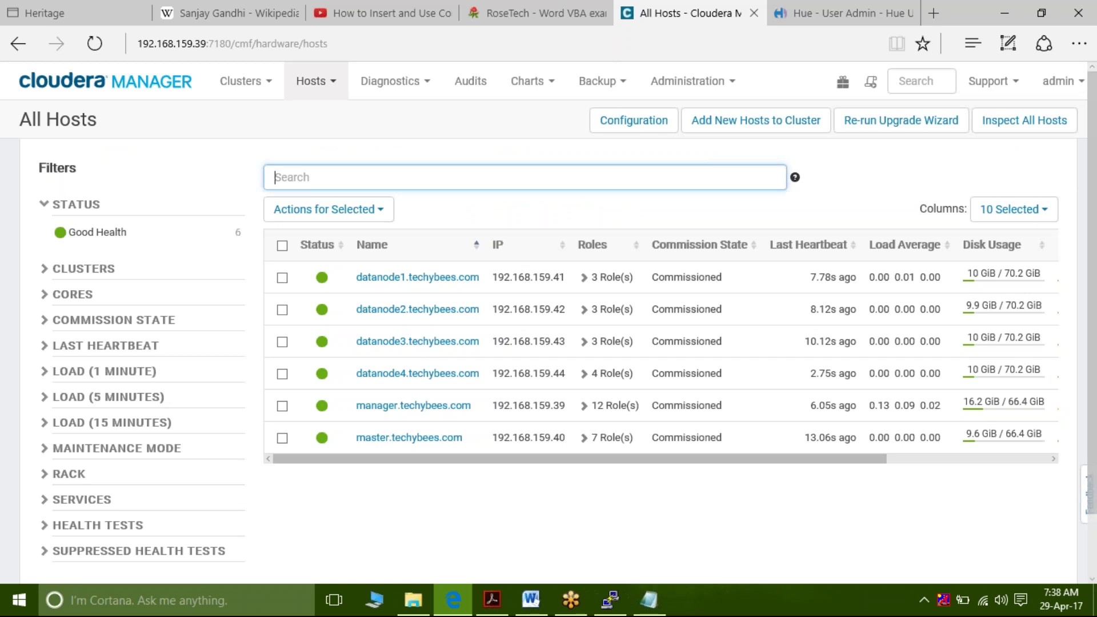
Reload the All Hosts page through the Hosts menu
scroll(519, 404, down, 1)
scroll(549, 304, up, 1)
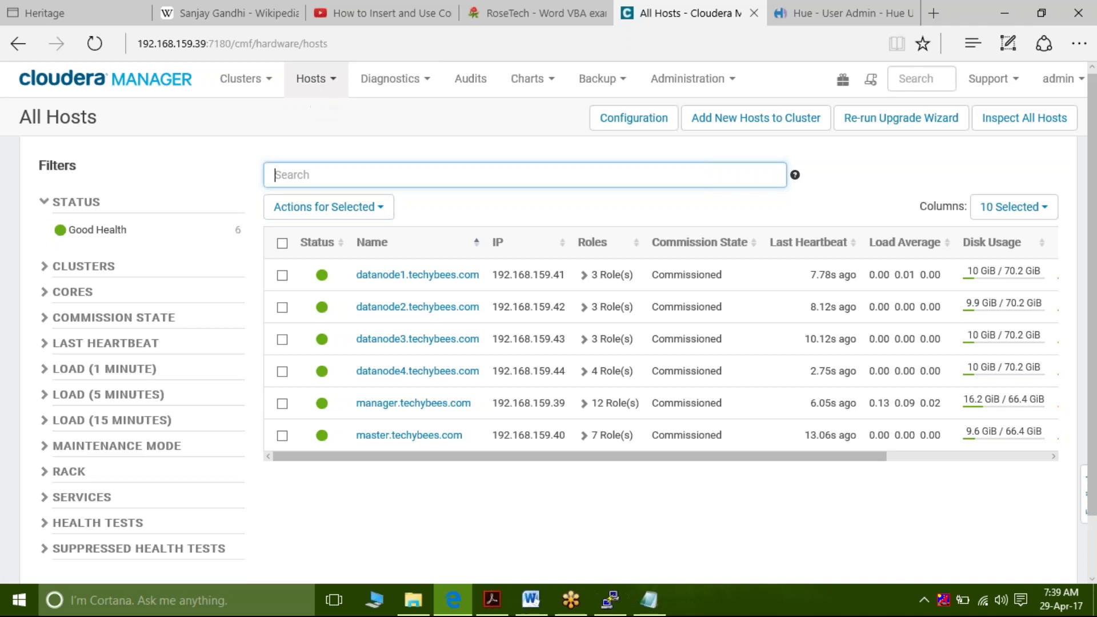
click(313, 80)
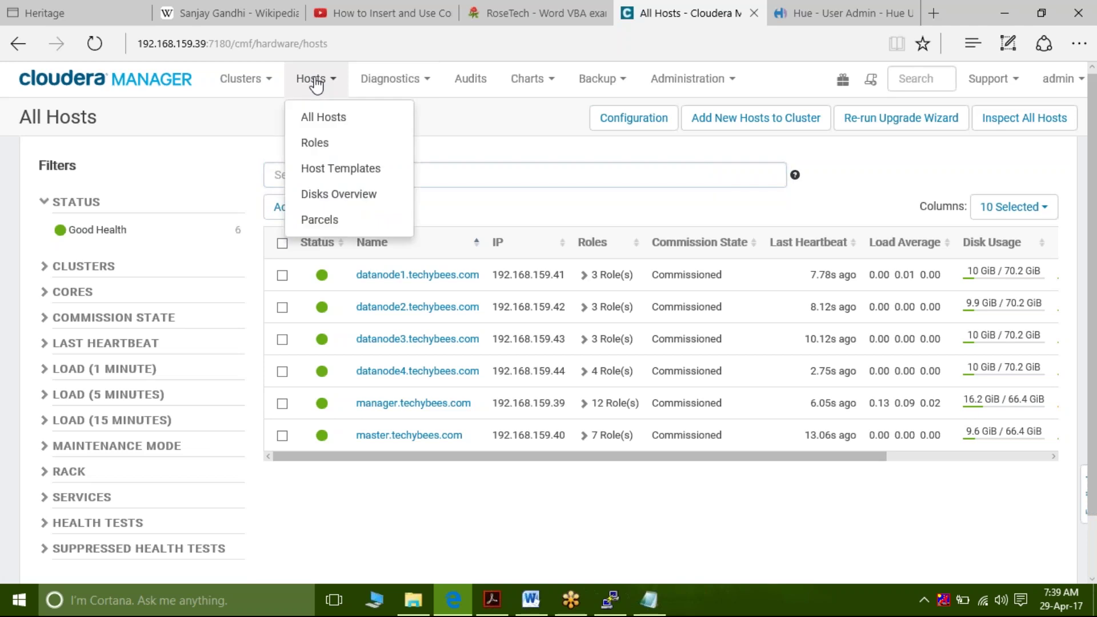
click(315, 117)
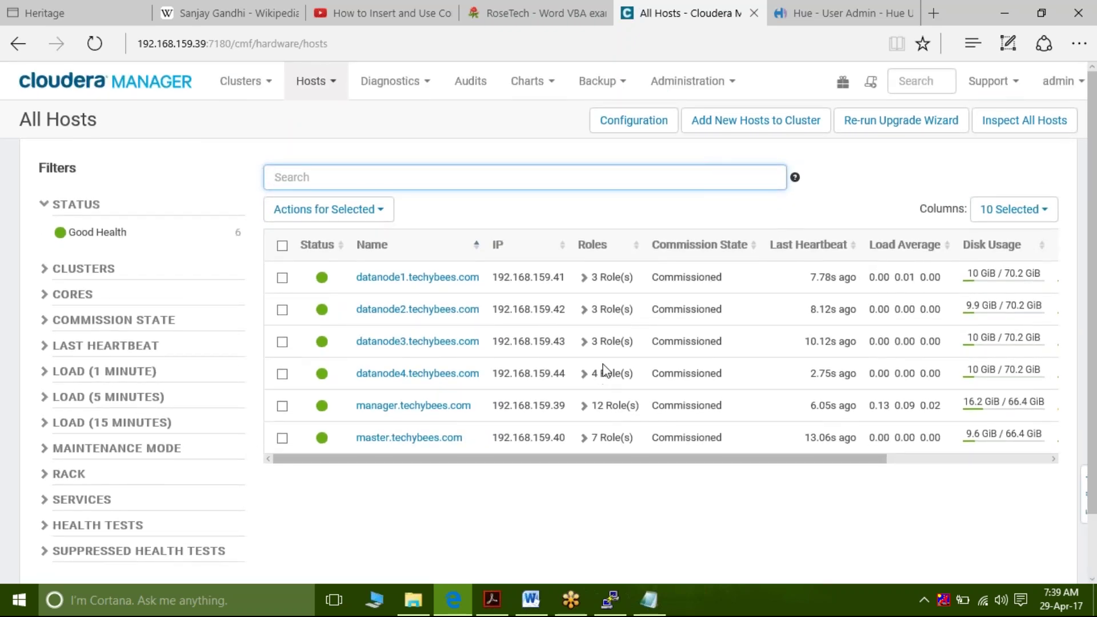
click(330, 87)
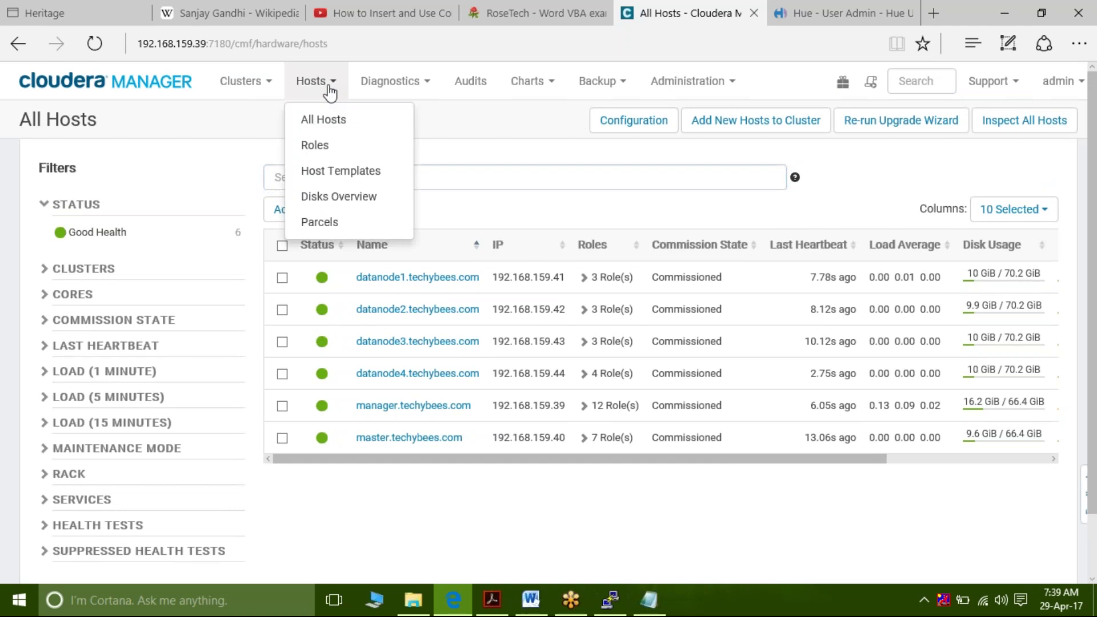
click(339, 121)
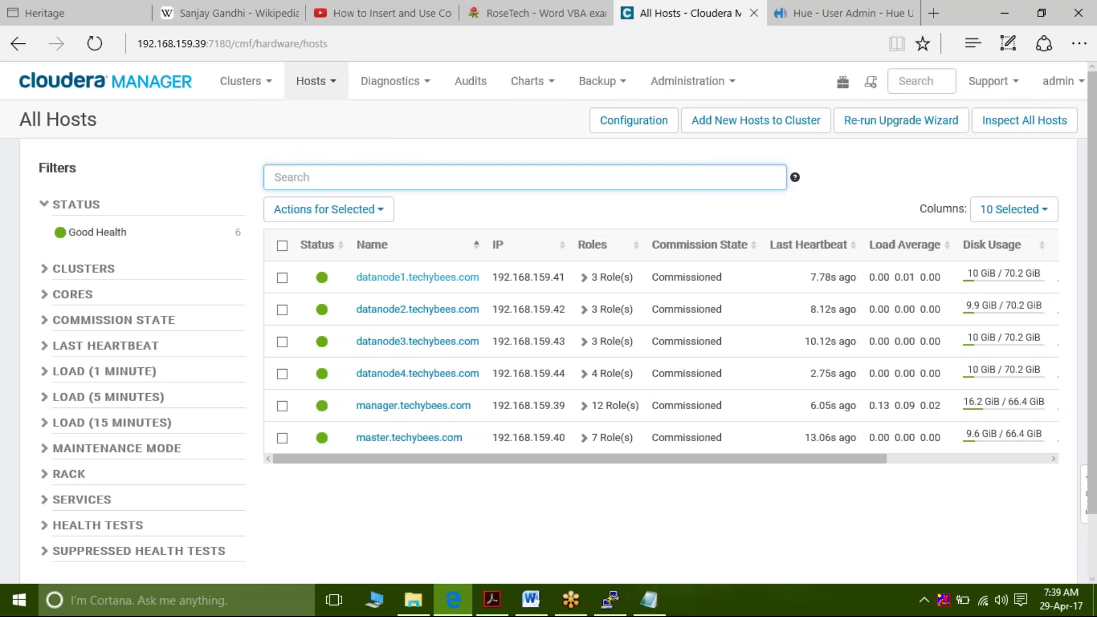
Inspect the role lists of datanode1 and datanode2, then return to the Home dashboard
click(584, 278)
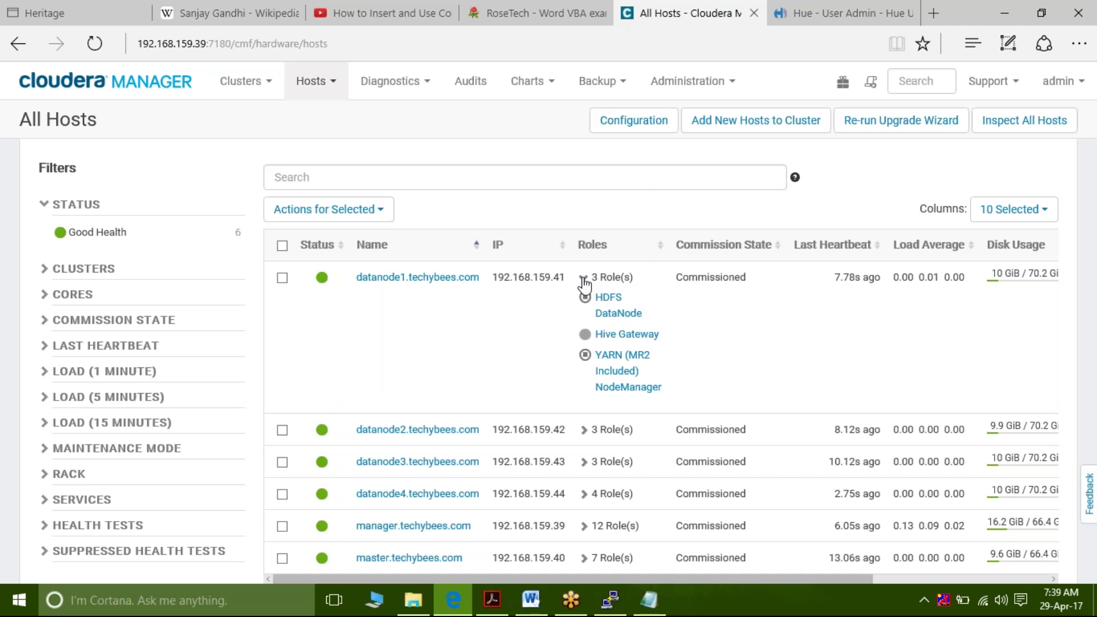
click(584, 278)
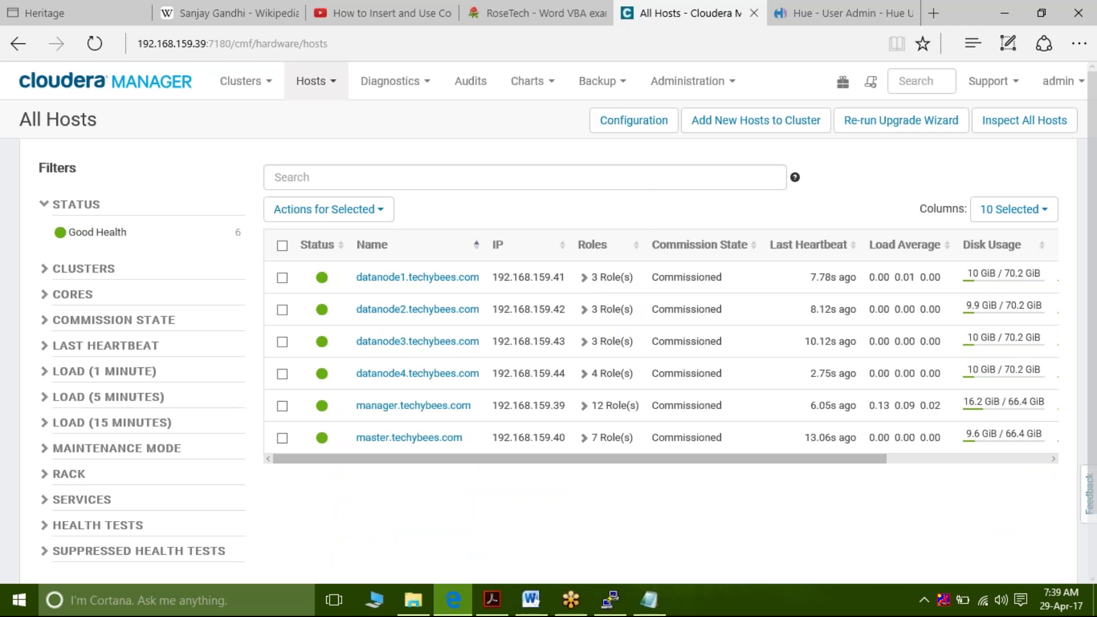
click(584, 311)
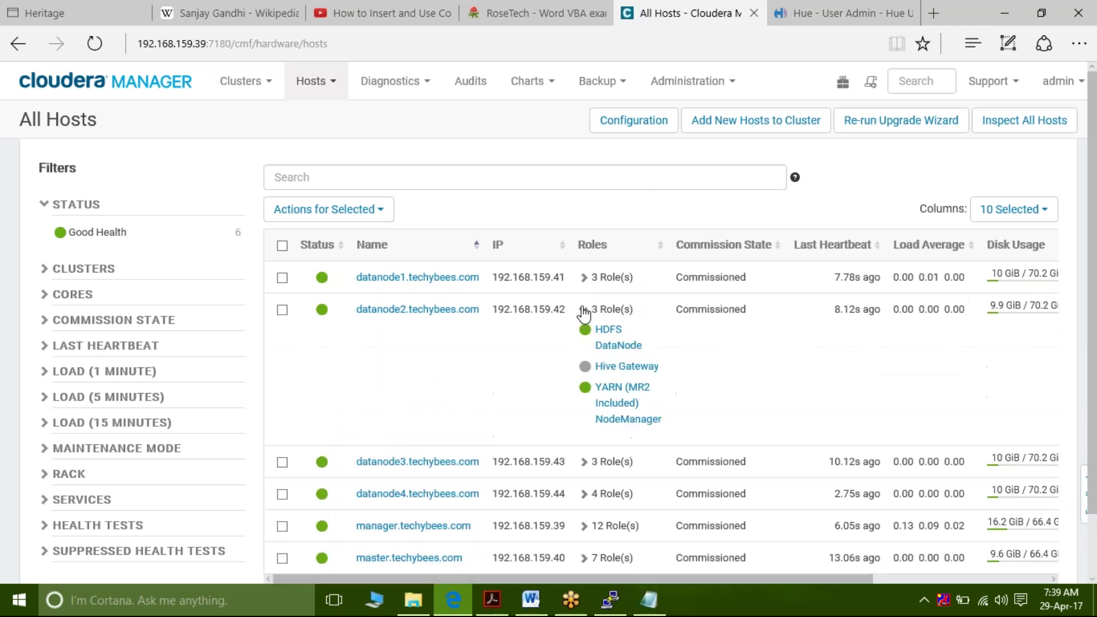
click(584, 311)
click(584, 279)
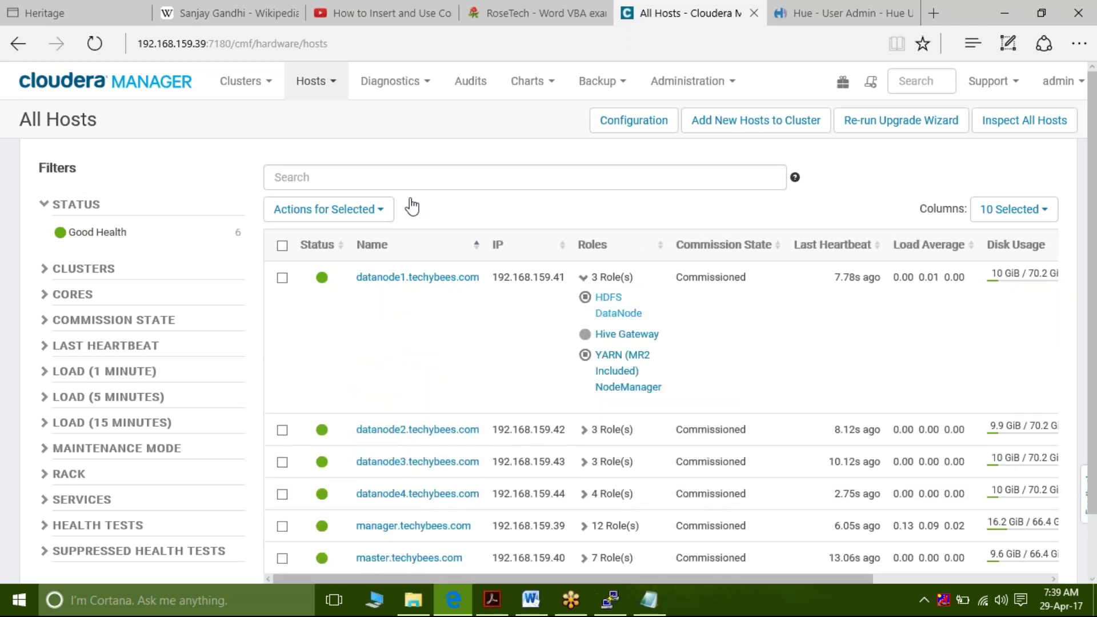
click(80, 82)
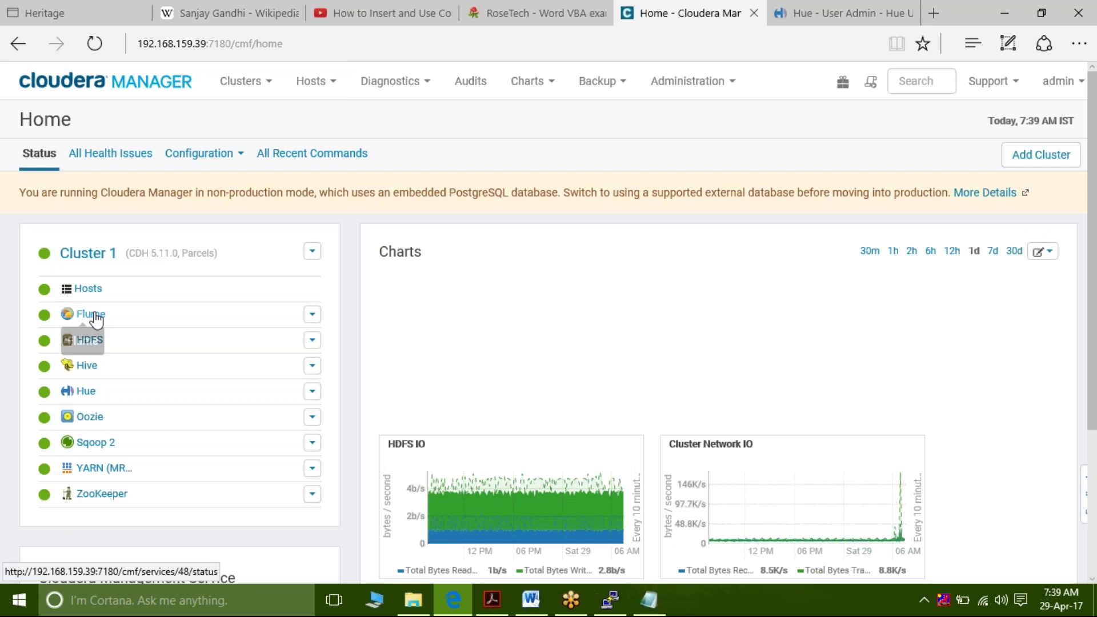
Open the Hosts list under Cluster 1 from the Home page
click(101, 288)
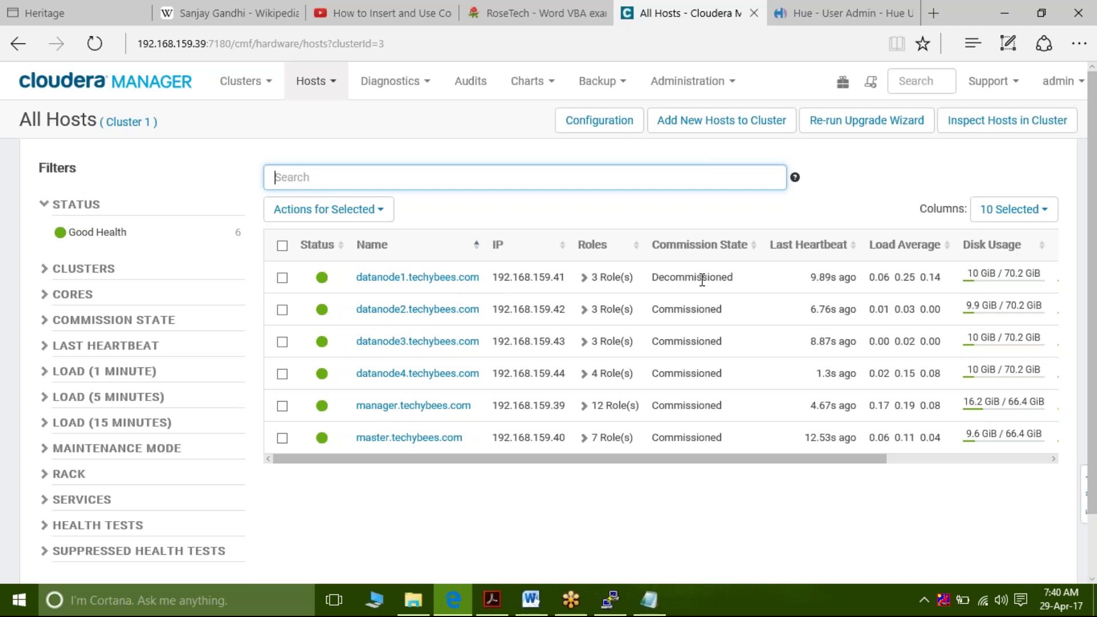
Tick the decommissioned datanode1 host and open the Actions for Selected (1) menu
click(282, 279)
click(403, 212)
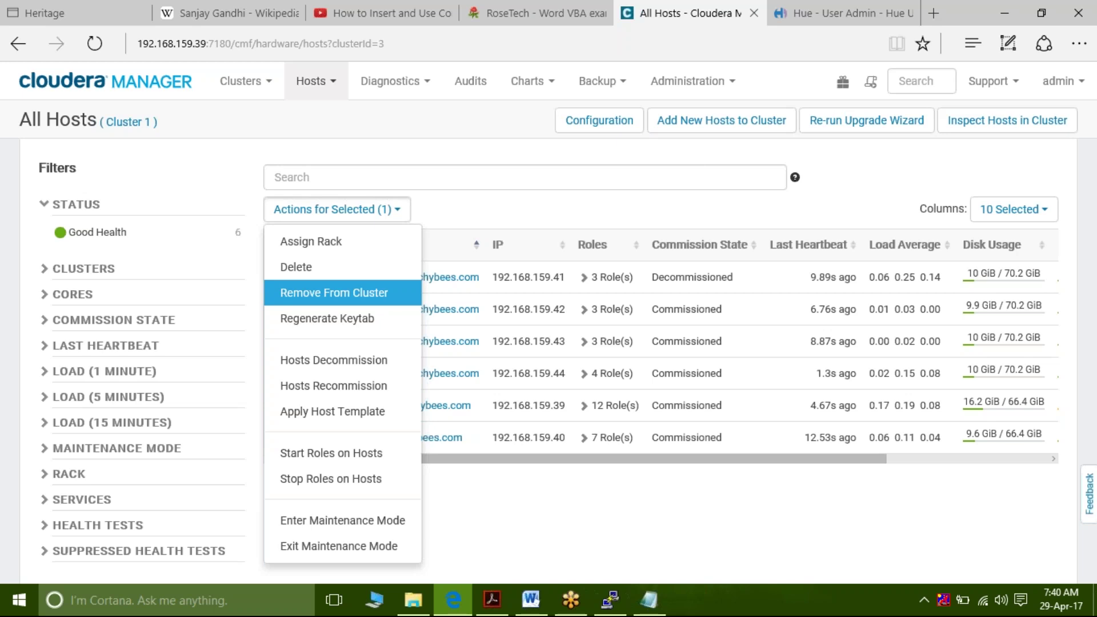
Recommission datanode1, check the YARN NodeManagers step, close the report and go Home
click(348, 387)
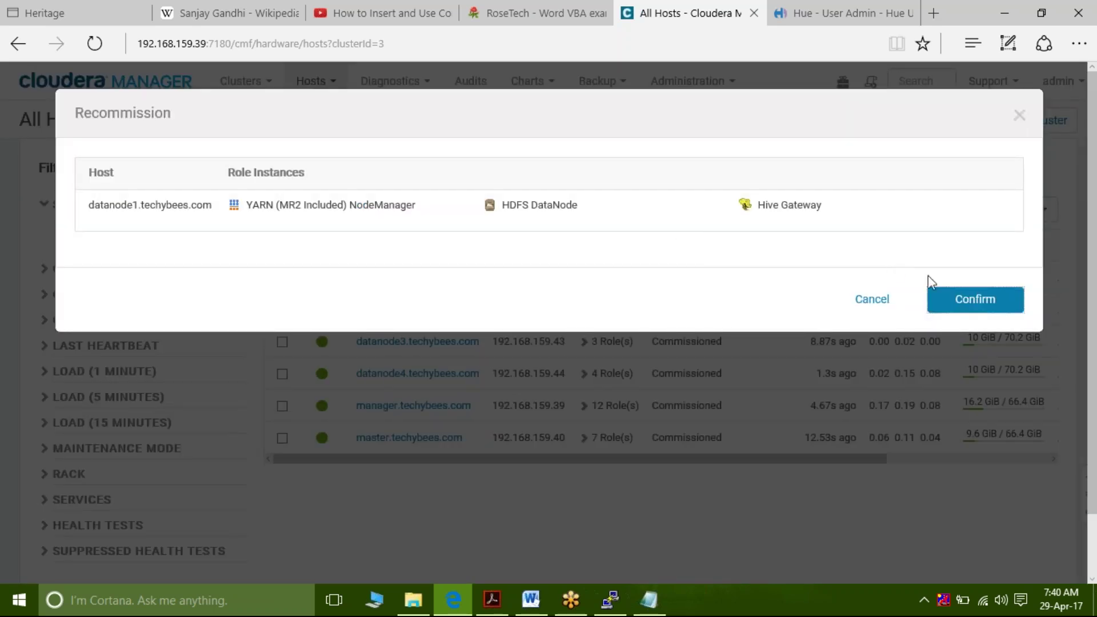
click(951, 314)
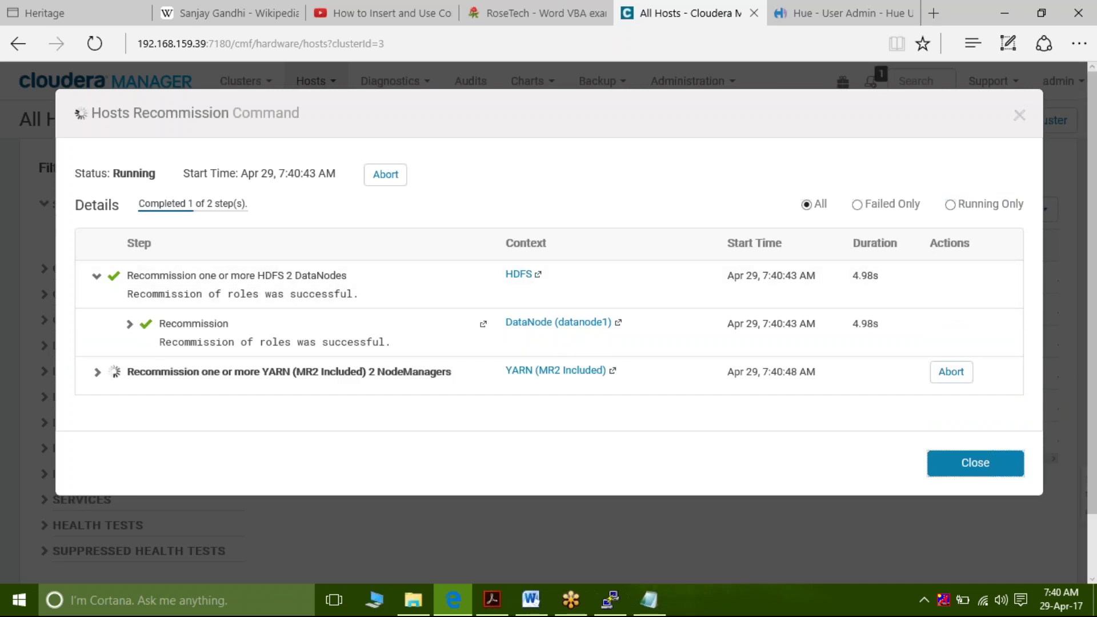
click(97, 373)
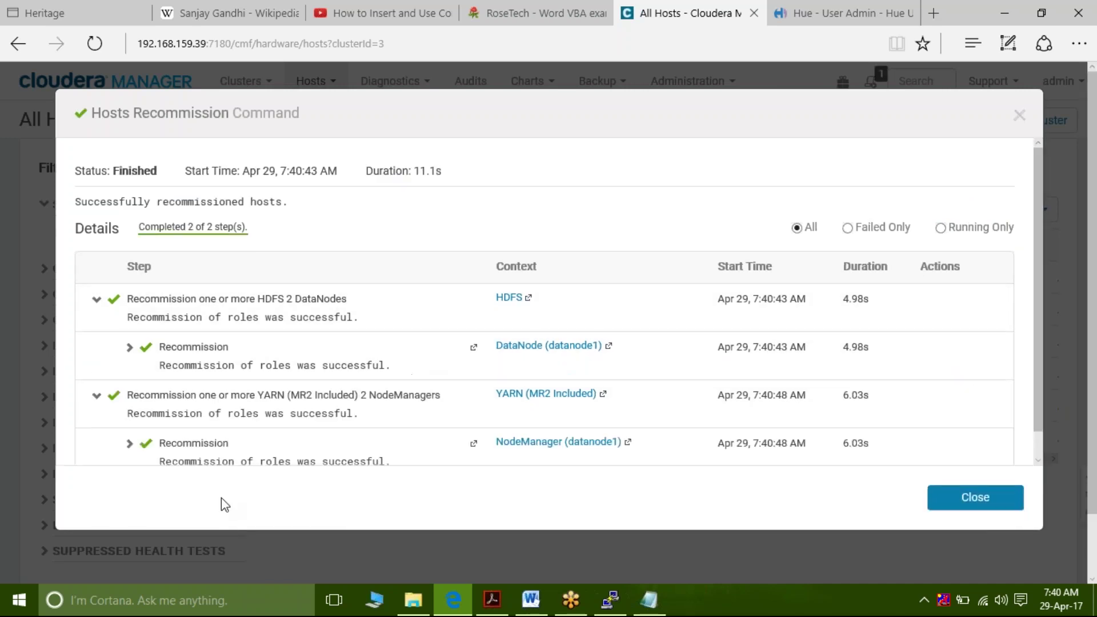
scroll(221, 498, down, 1)
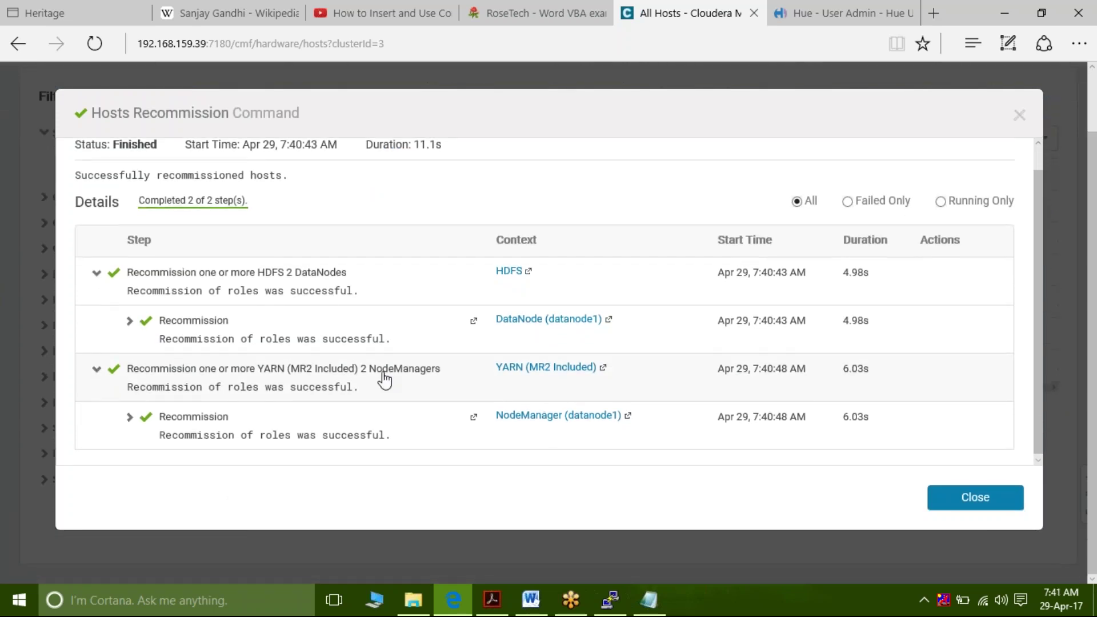
click(944, 500)
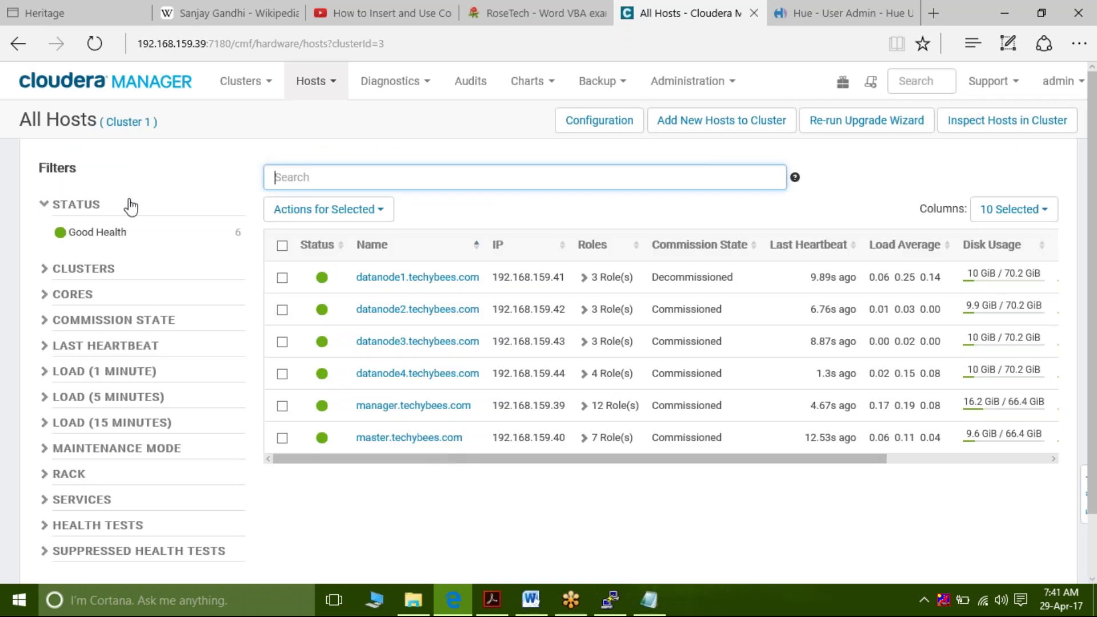
click(121, 117)
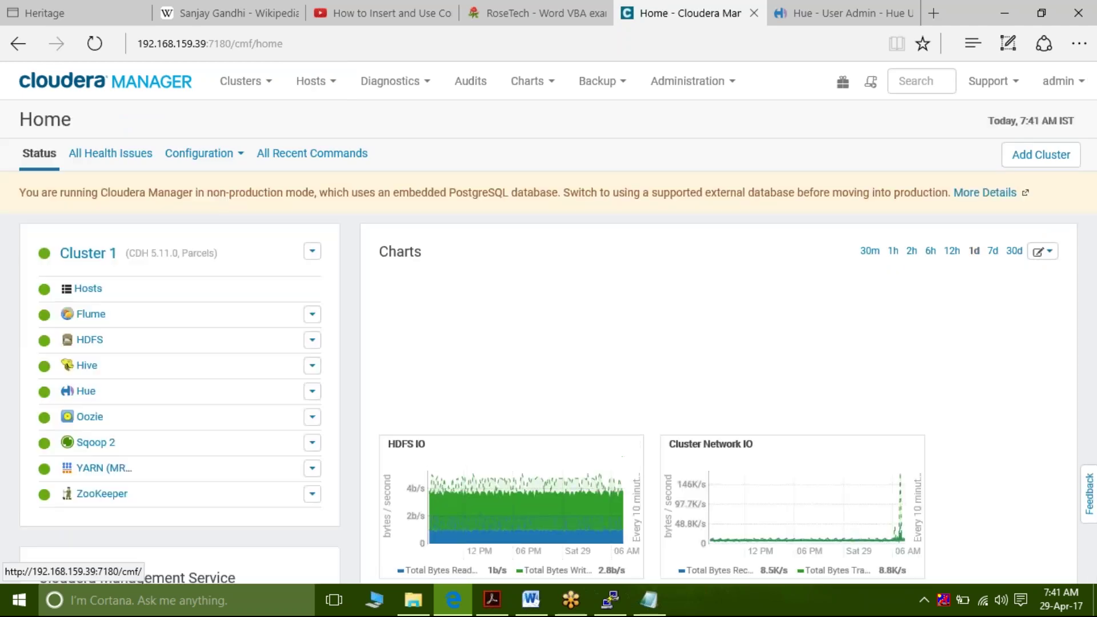
Open datanode1's status page and its Actions menu, then return to All Hosts
click(92, 293)
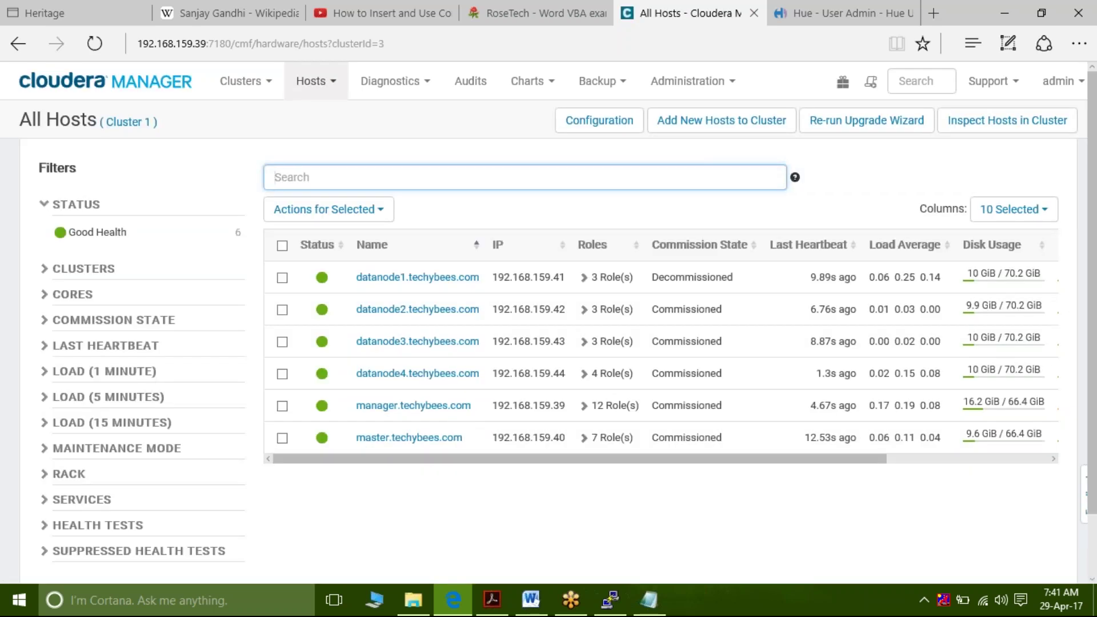
click(423, 309)
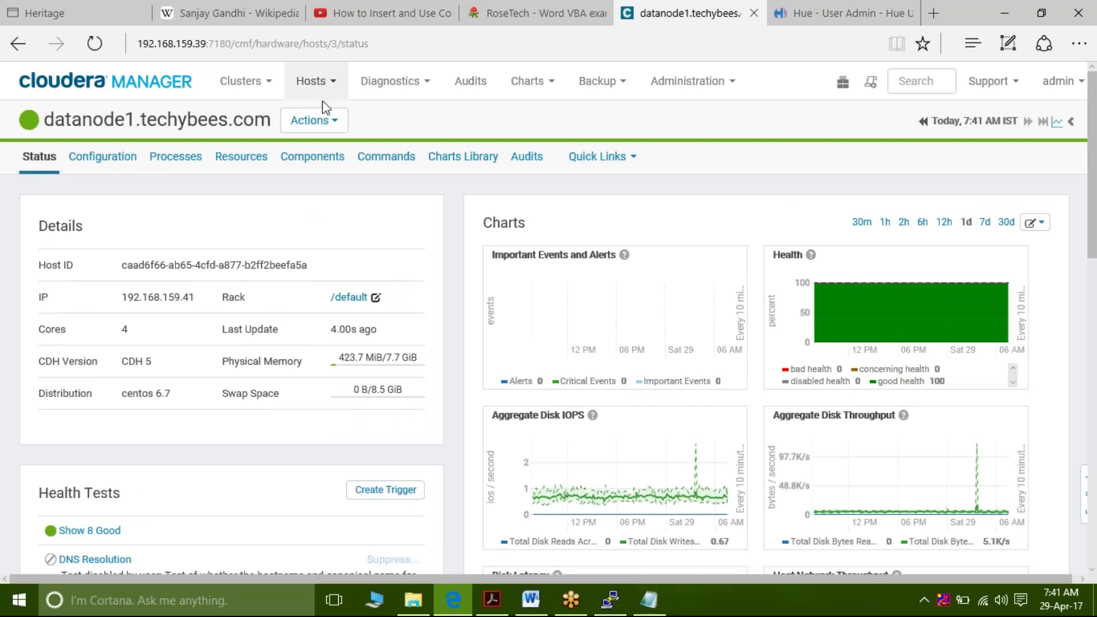
click(331, 123)
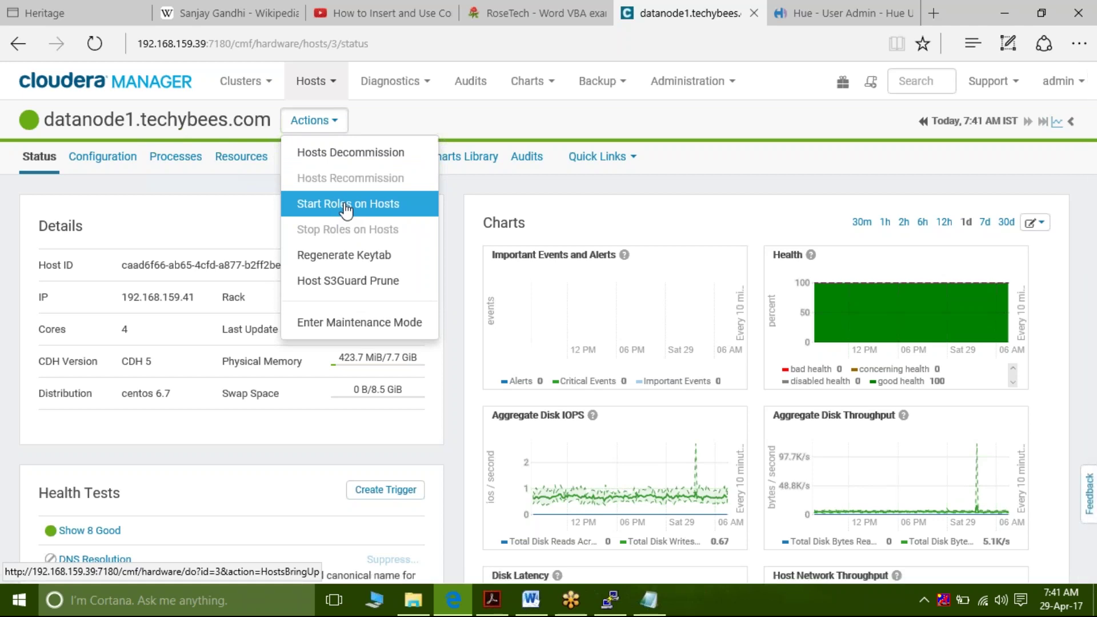
click(161, 120)
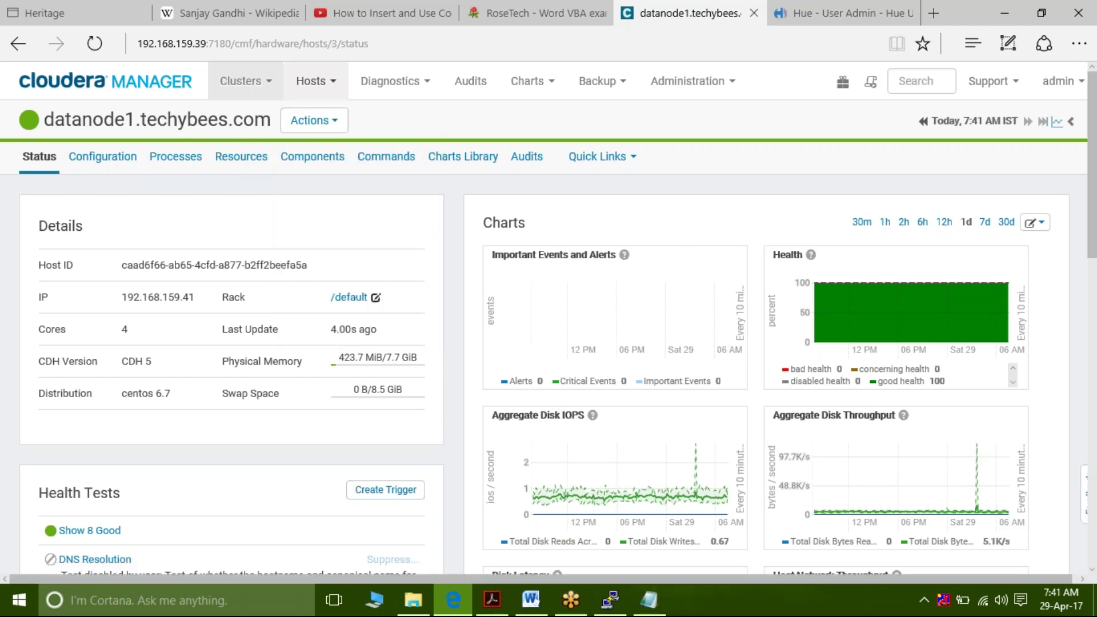
click(323, 92)
click(316, 119)
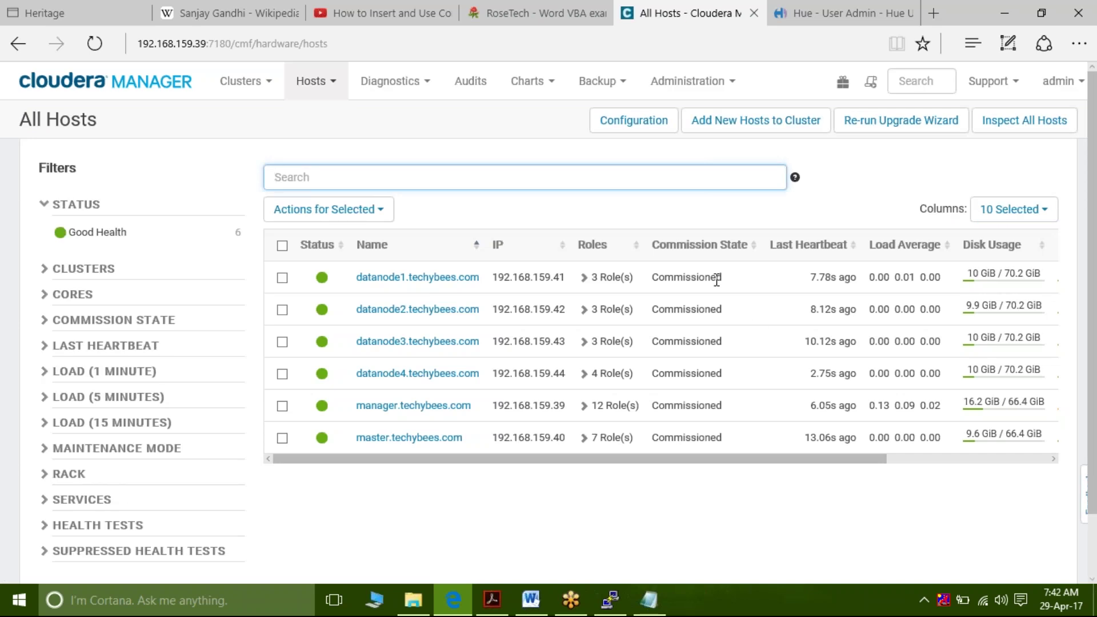
Start all three roles on datanode1 with Start Roles on Hosts, then switch to Notepad
click(604, 276)
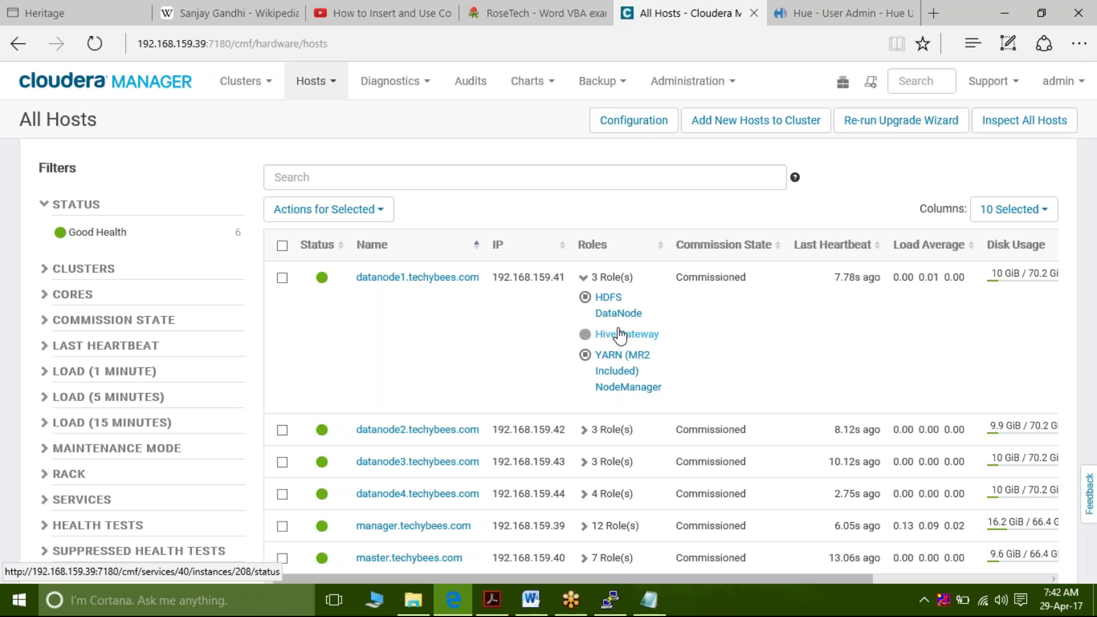
click(282, 277)
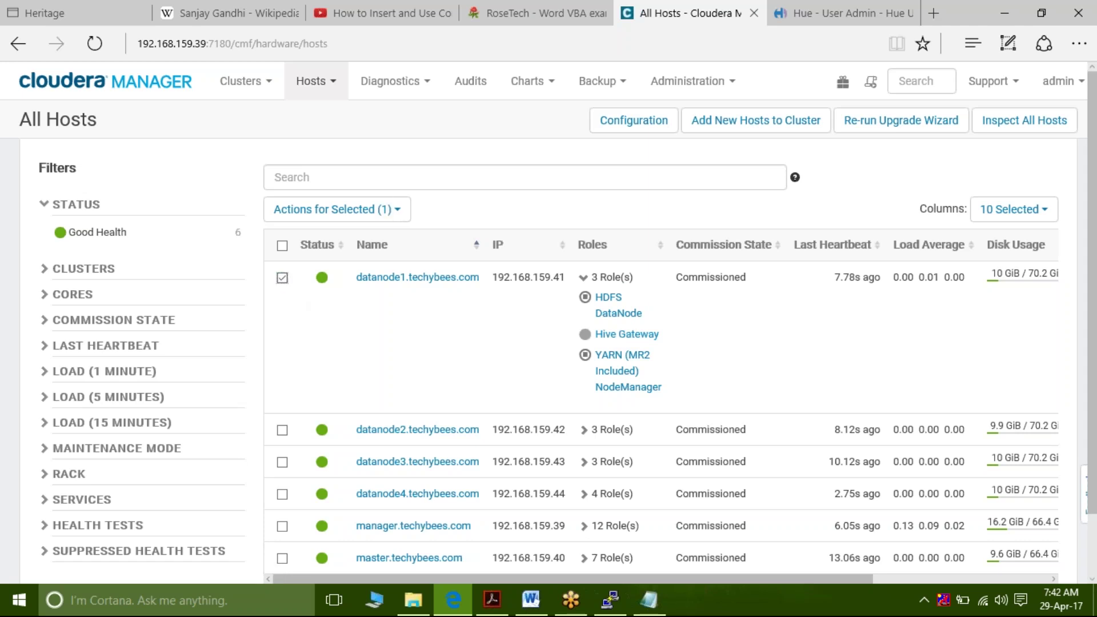
click(399, 211)
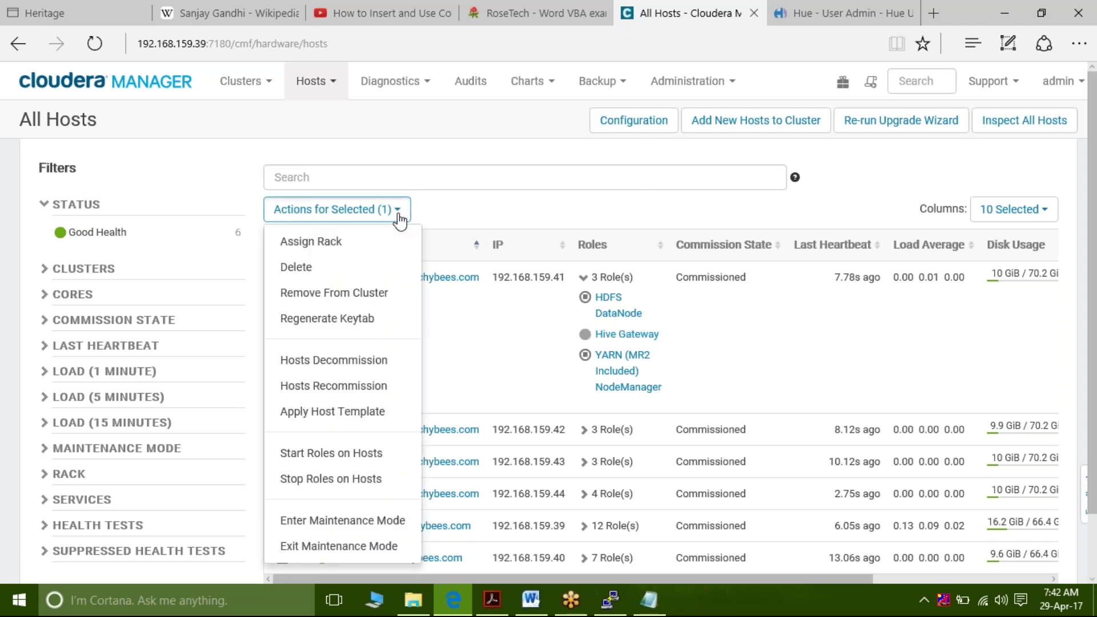
click(345, 455)
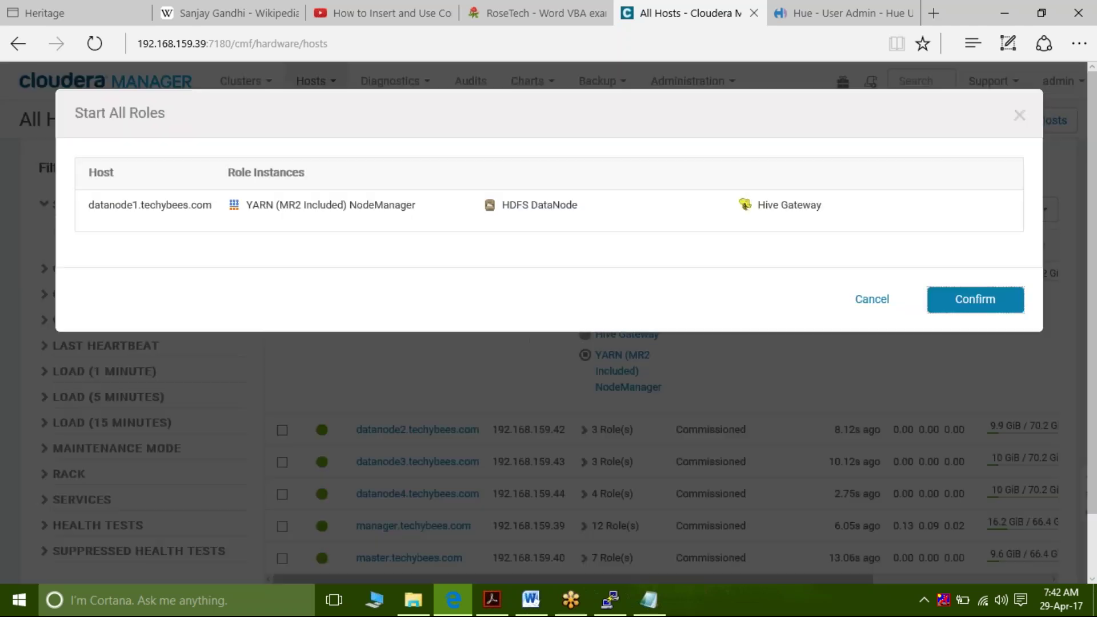
click(985, 312)
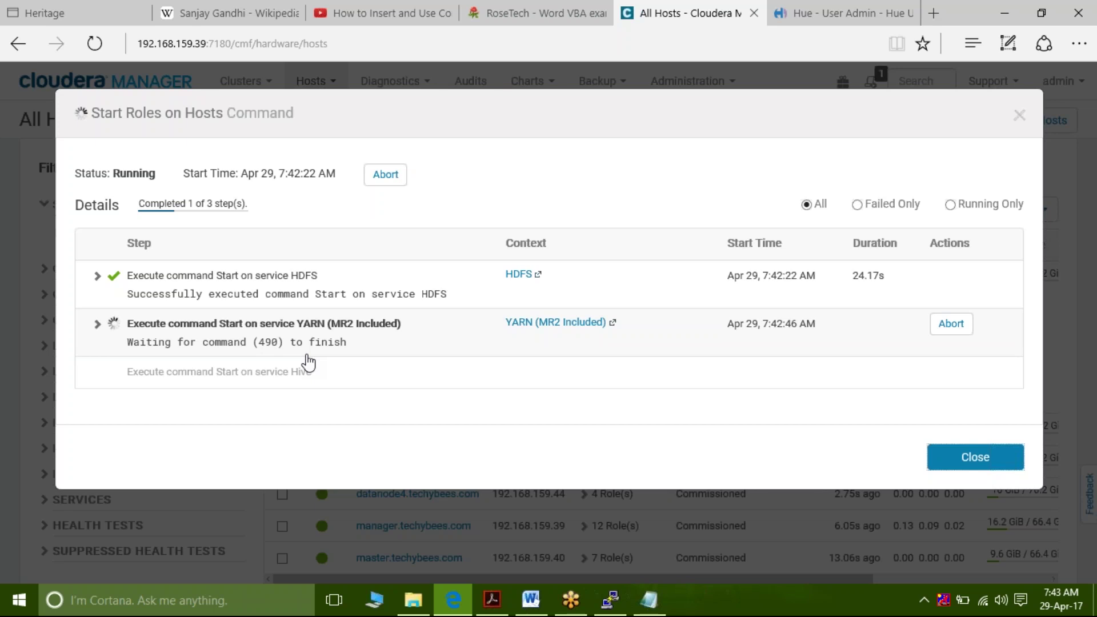
click(650, 600)
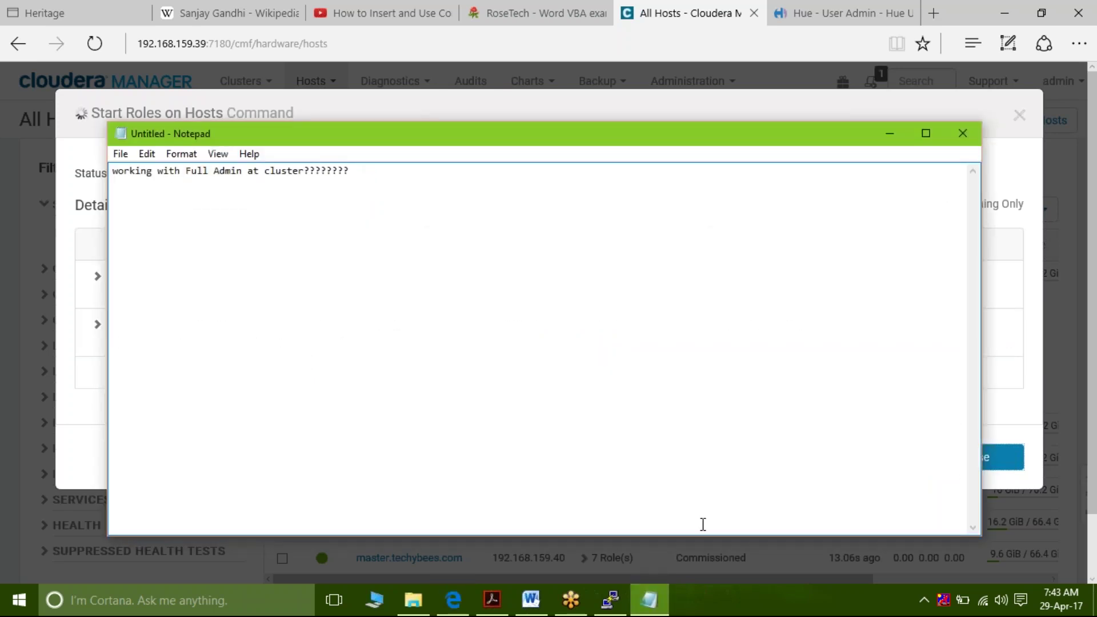
Add note lines 'decommission', 'remove from cluster' and 'remove physically from rack'
key(Return)
key(Return)
key(Return)
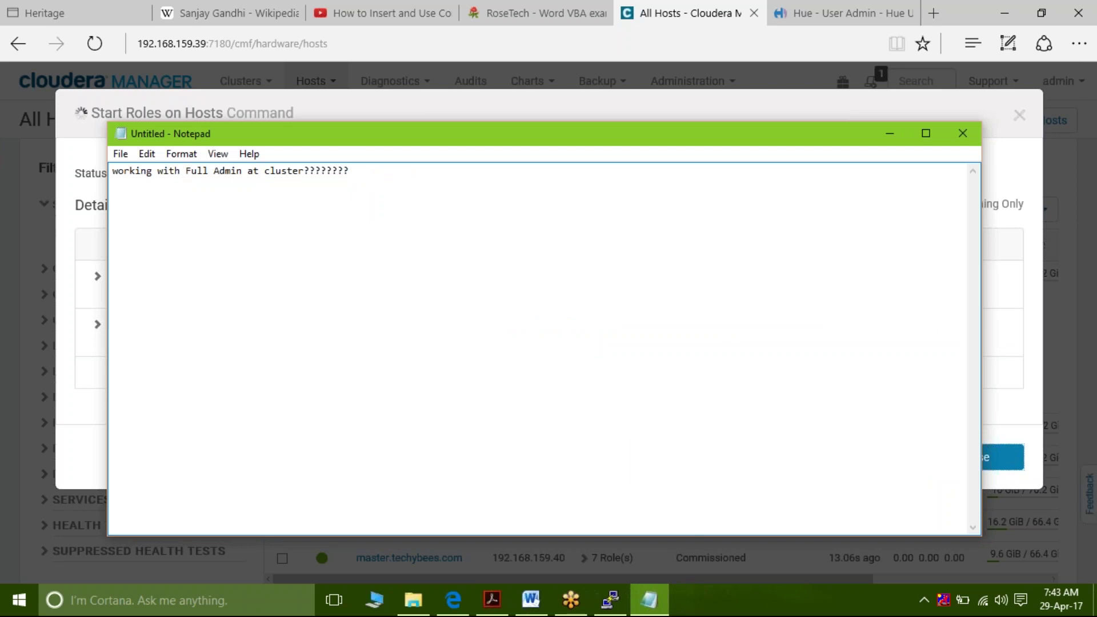
text(decommission)
key(Return)
text(remove from cluster)
key(Return)
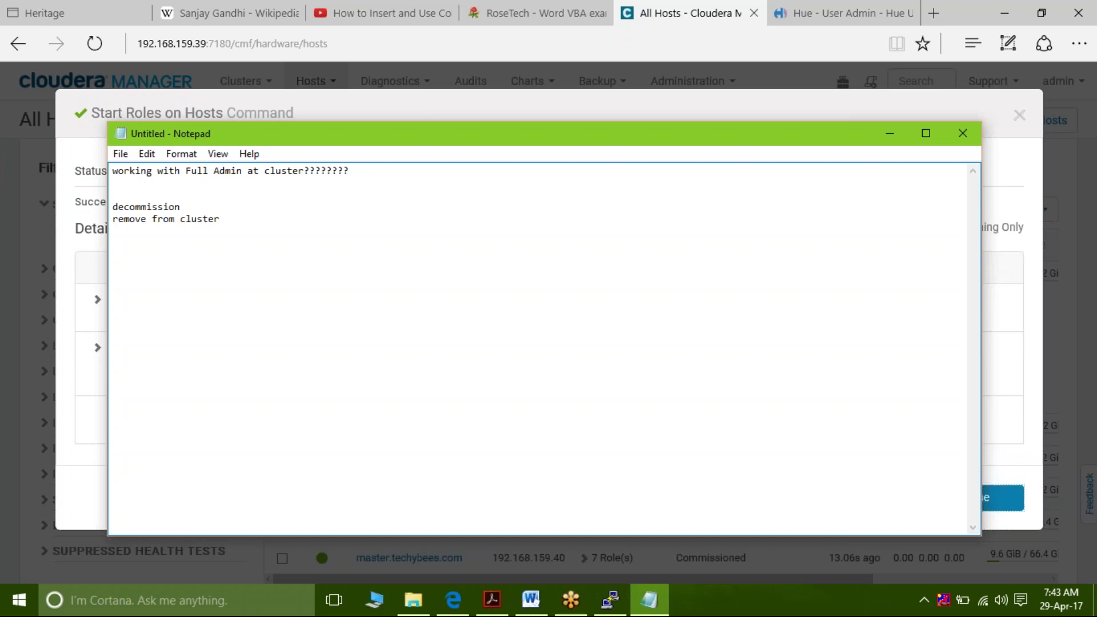
text(remove physically from )
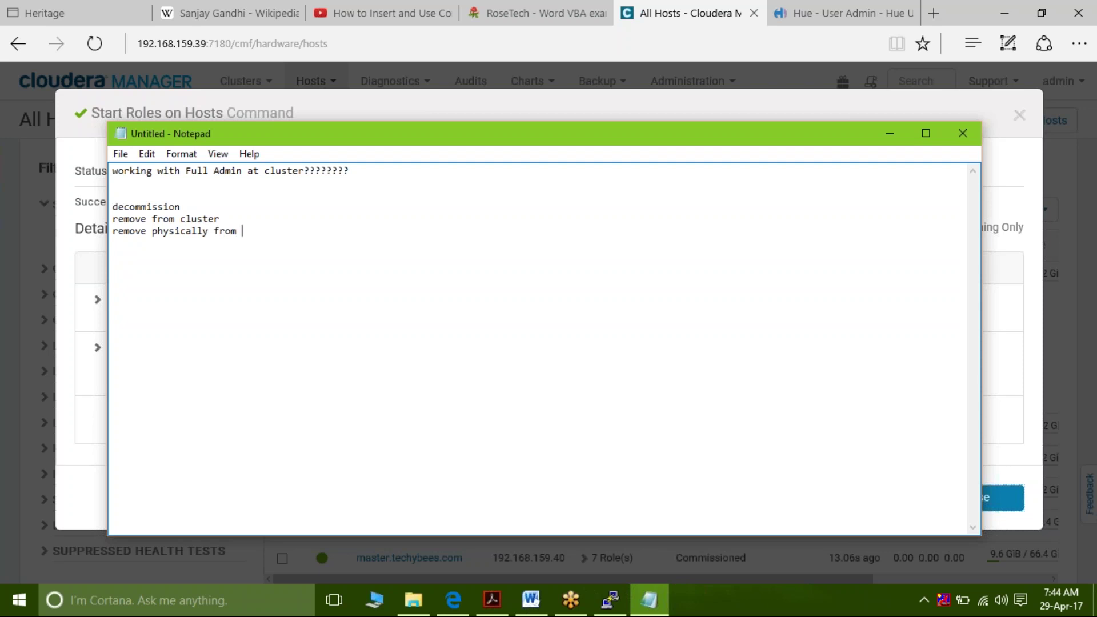
text(rack)
key(Return)
key(Return)
key(Return)
Add a note about keeping the machine in the rack where its IP is assigned
text(asdf)
key(BackSpace)
key(BackSpace)
key(BackSpace)
key(BackSpace)
text(keep the machine in the a)
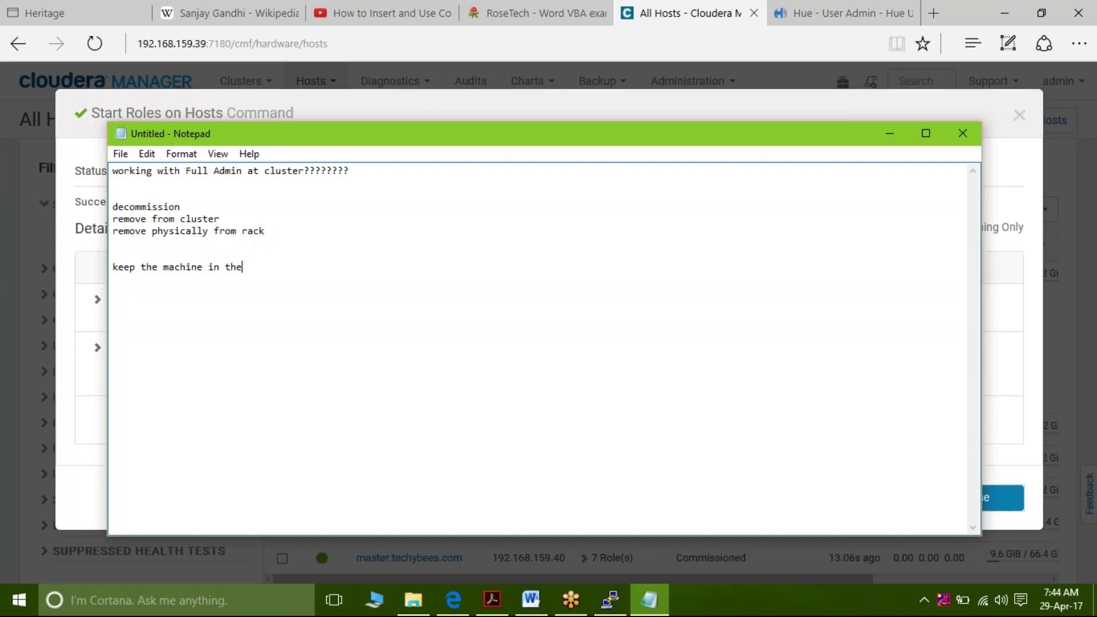
key(BackSpace)
text(rack(ip ad)
key(BackSpace)
key(BackSpace)
text(is assigned))
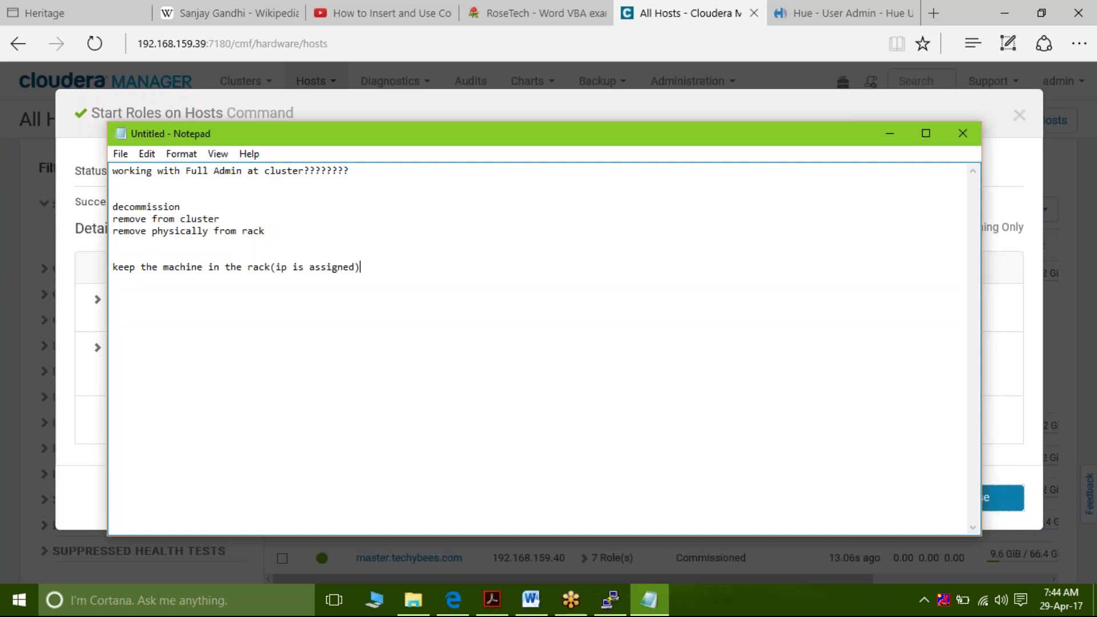
key(Return)
Add the line 'identify in the cluster and deploy the necessary configuration'
text(in)
key(BackSpace)
text(dentify in the cluster and)
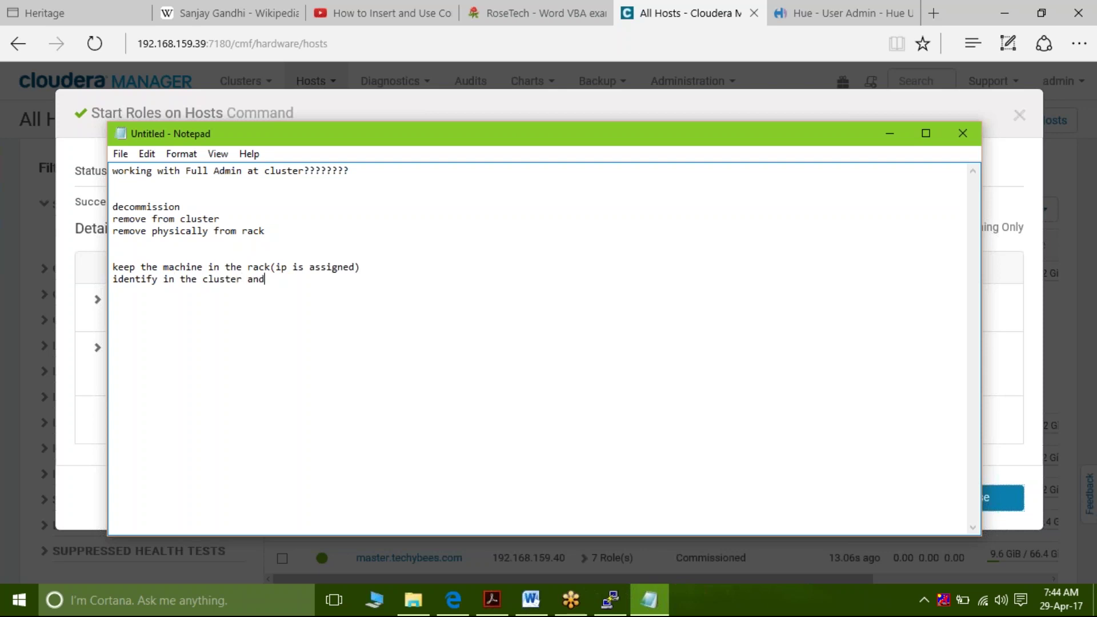
text( deploy the necessary config)
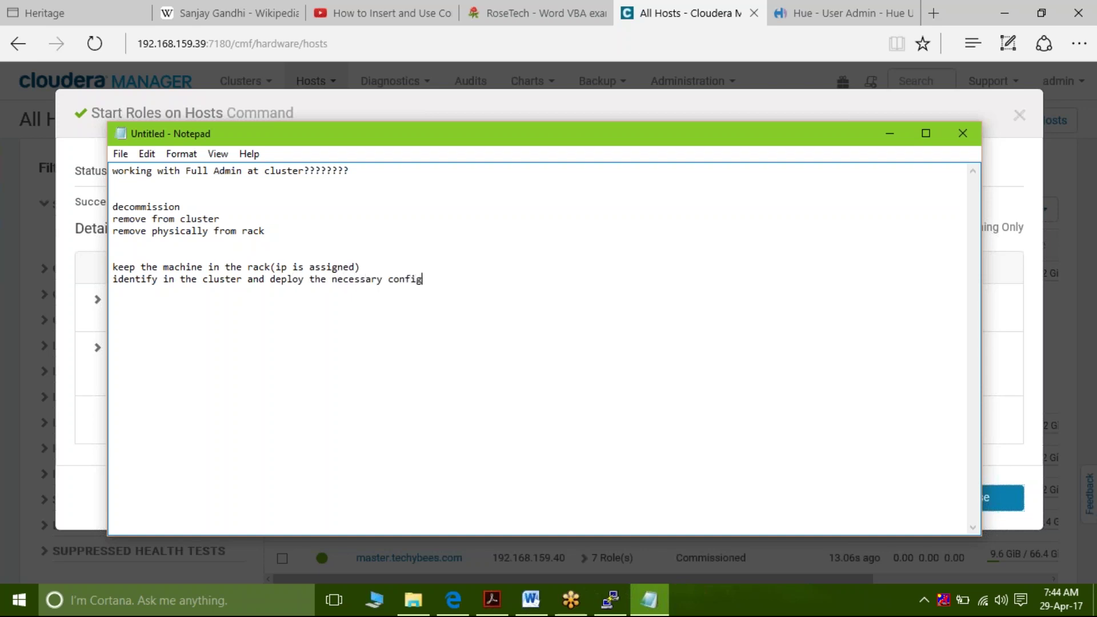
text(uration)
key(BackSpace)
key(BackSpace)
text(on)
key(Return)
Add three dotted placeholder lines, then 'services' with a tab-indented 'roles' below it
text(...)
key(Return)
text(....)
key(Return)
text(.....)
key(Return)
text(services)
key(Return)
key(Tab)
text(roles)
key(Return)
key(Tab)
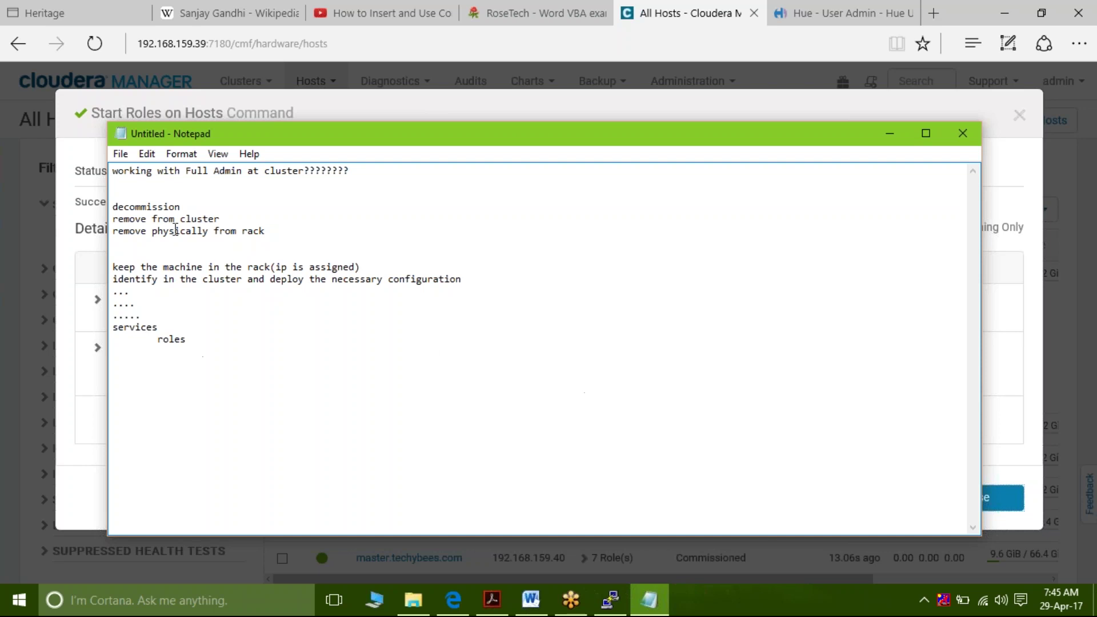
drag(153, 206, 209, 212)
Close the Start Roles report and check datanode1's DataNode and NodeManager roles under All Hosts
click(1039, 386)
click(992, 500)
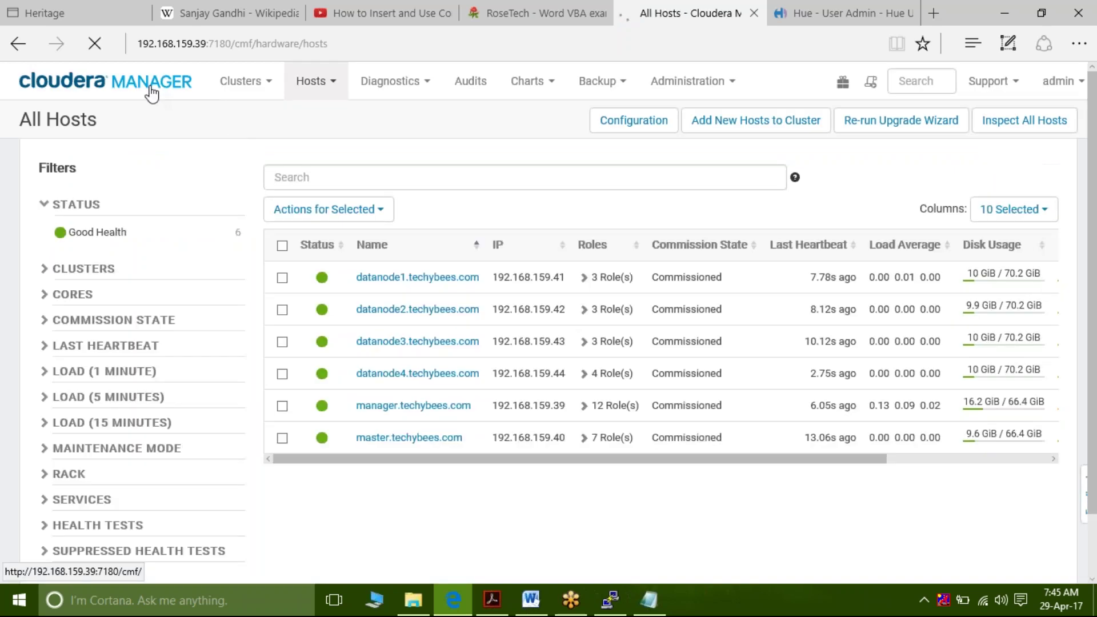
click(152, 91)
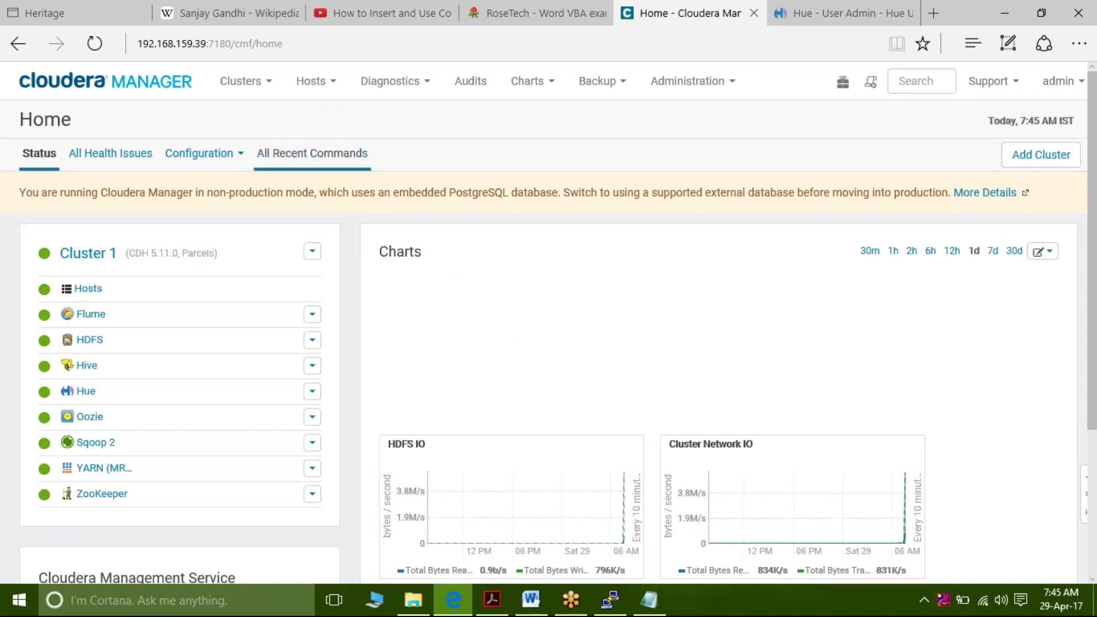
click(323, 86)
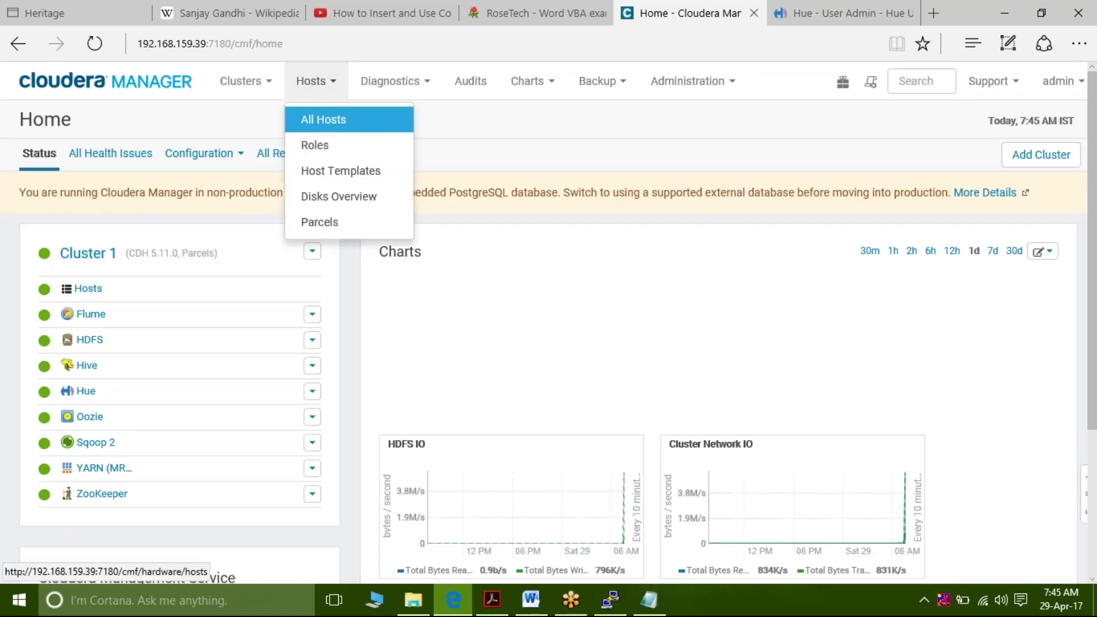
click(321, 120)
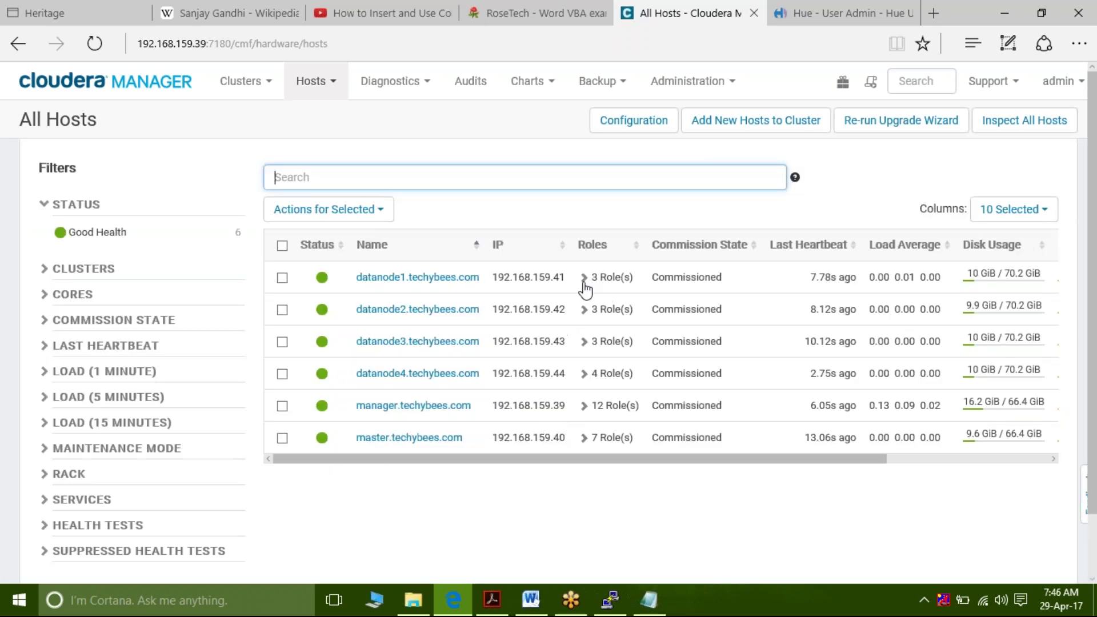
click(583, 279)
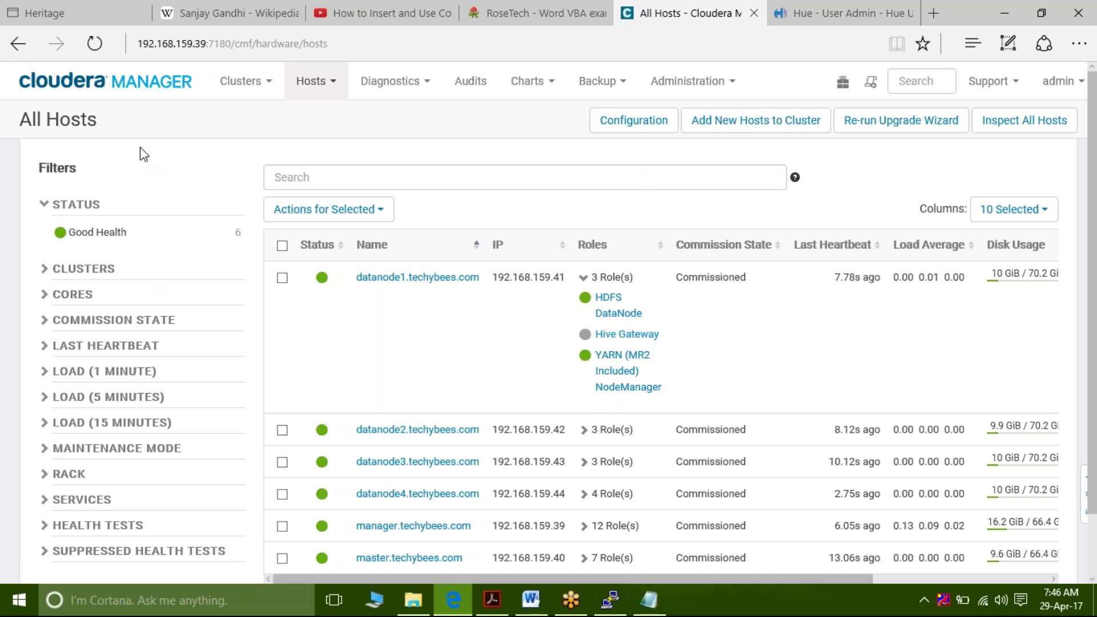
click(149, 89)
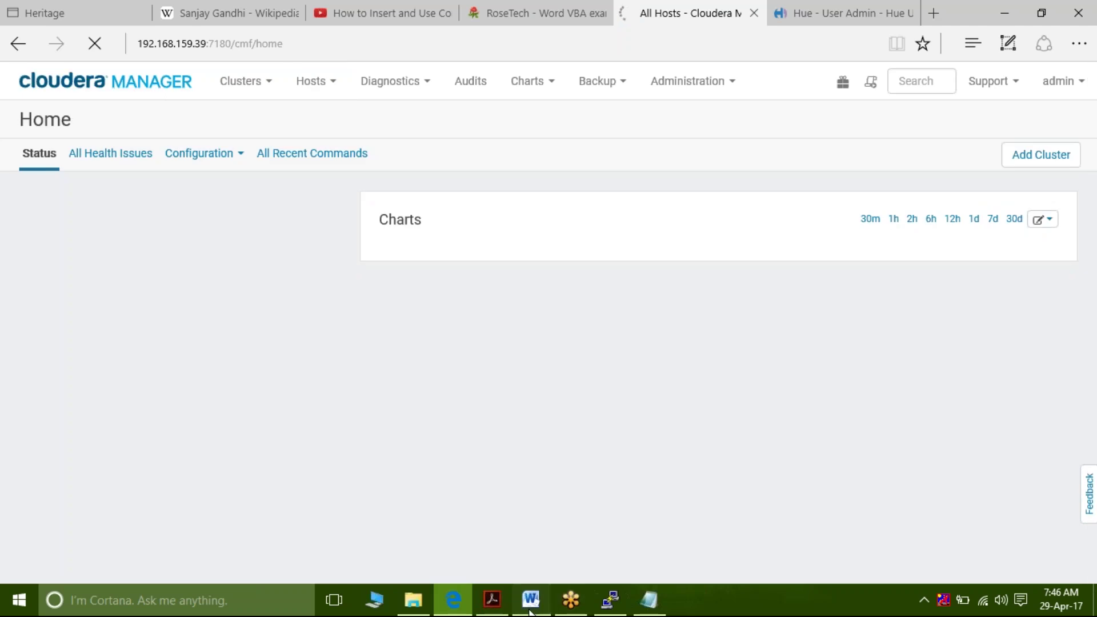
click(531, 600)
Read the guide's Recommissioning Hosts and Restarting All The Roles on a Host sections
click(449, 410)
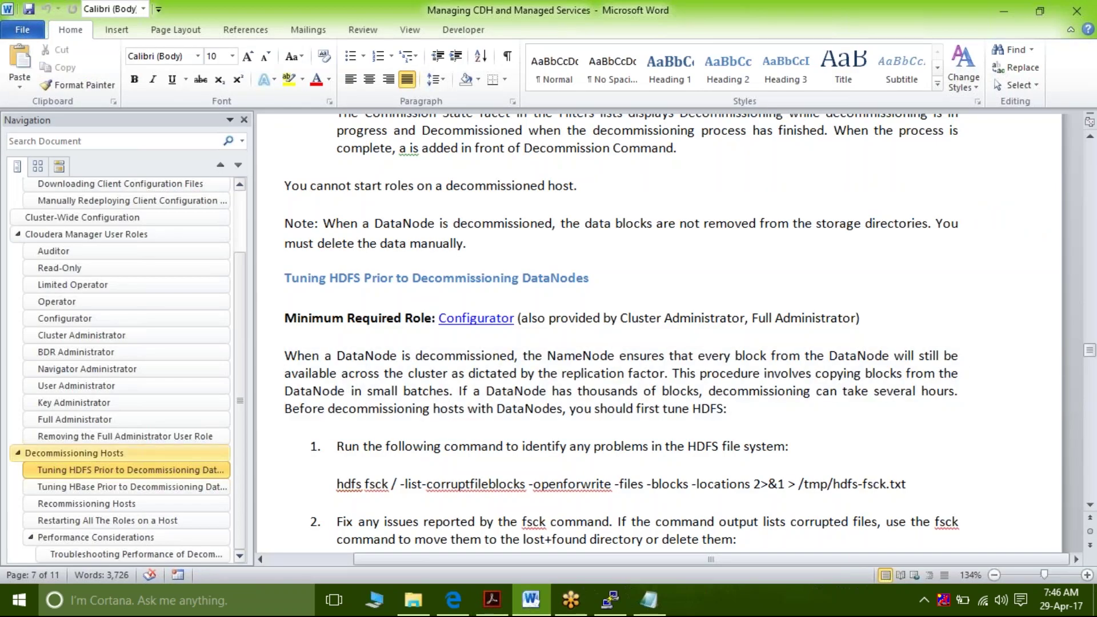
click(132, 499)
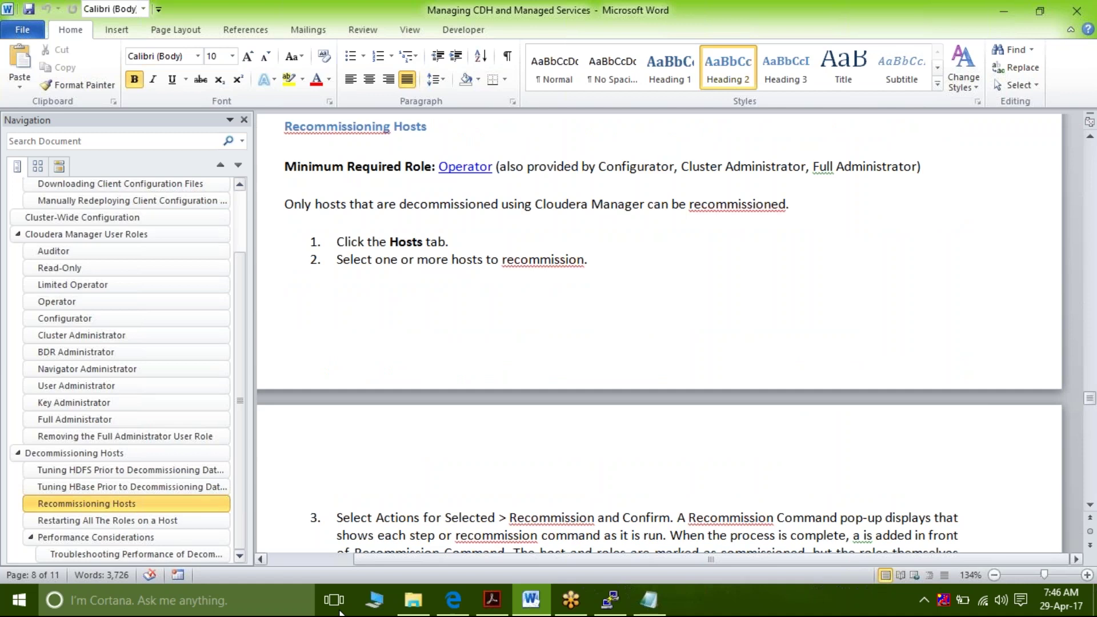
click(130, 522)
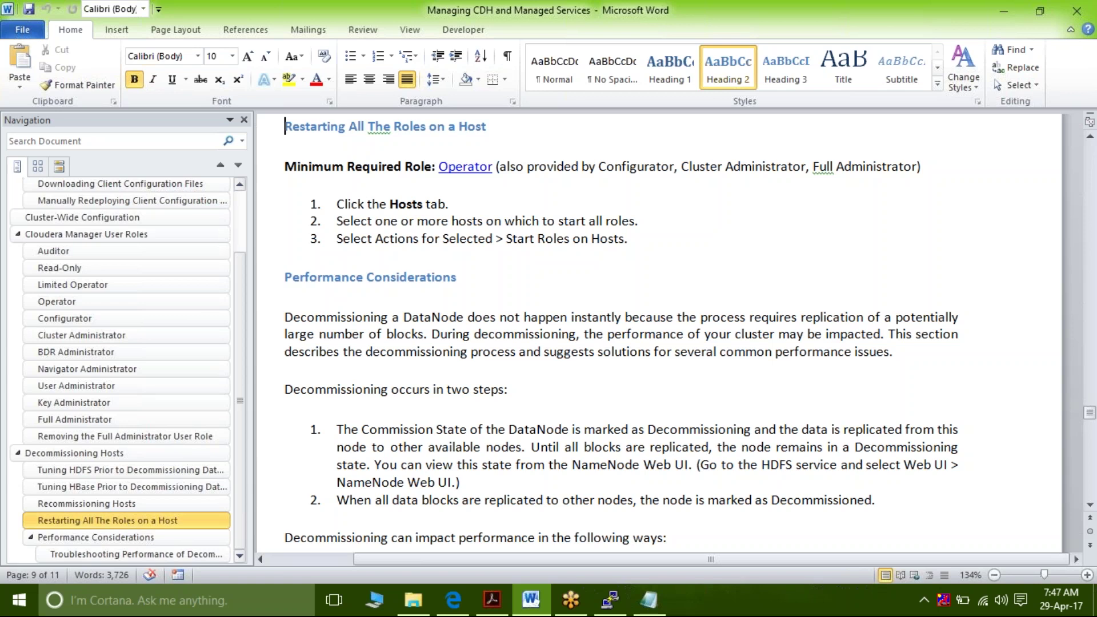
click(650, 600)
Add the note 'Setup the cluster (manual and through cloudera manager)' below roles
click(539, 340)
key(Return)
key(Return)
key(Return)
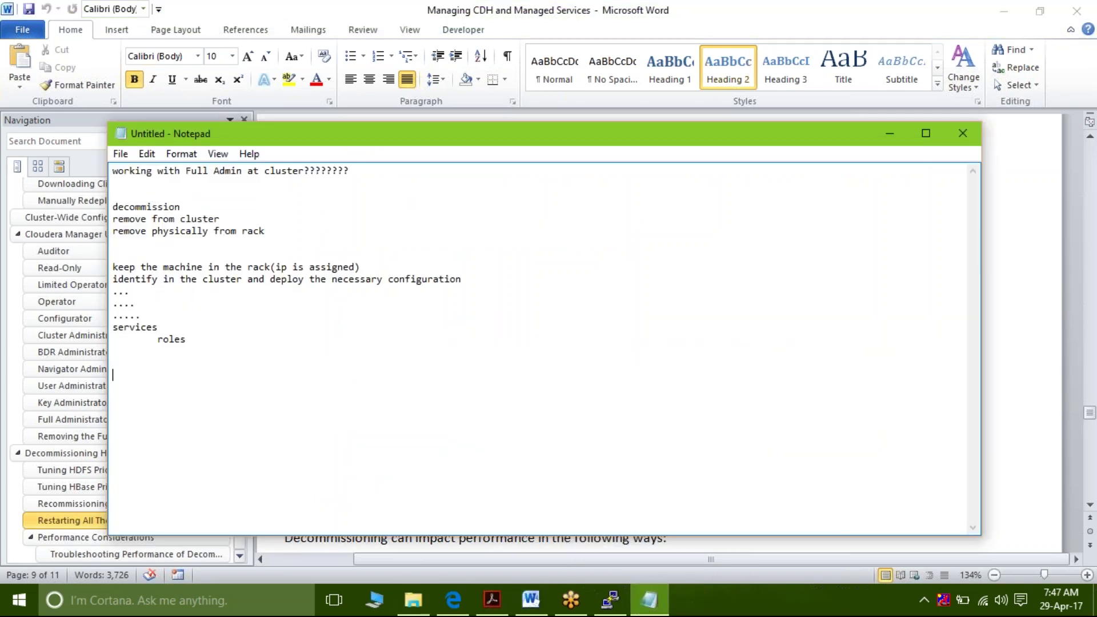
text(Setup the cluster (manula)
key(BackSpace)
key(BackSpace)
text(al and )
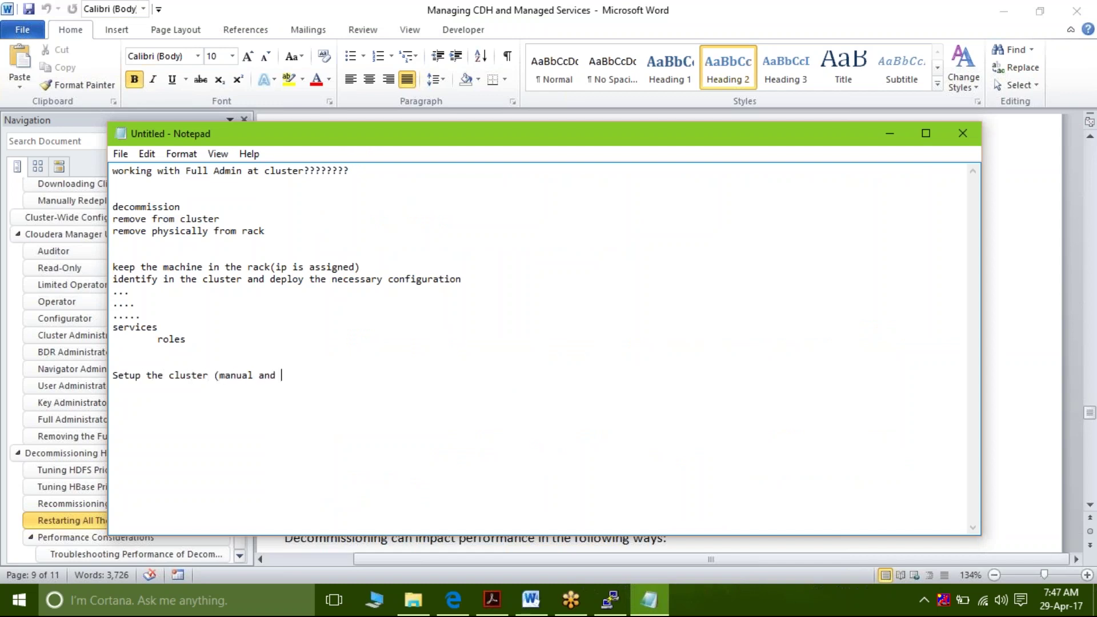
text(through cloudera manager))
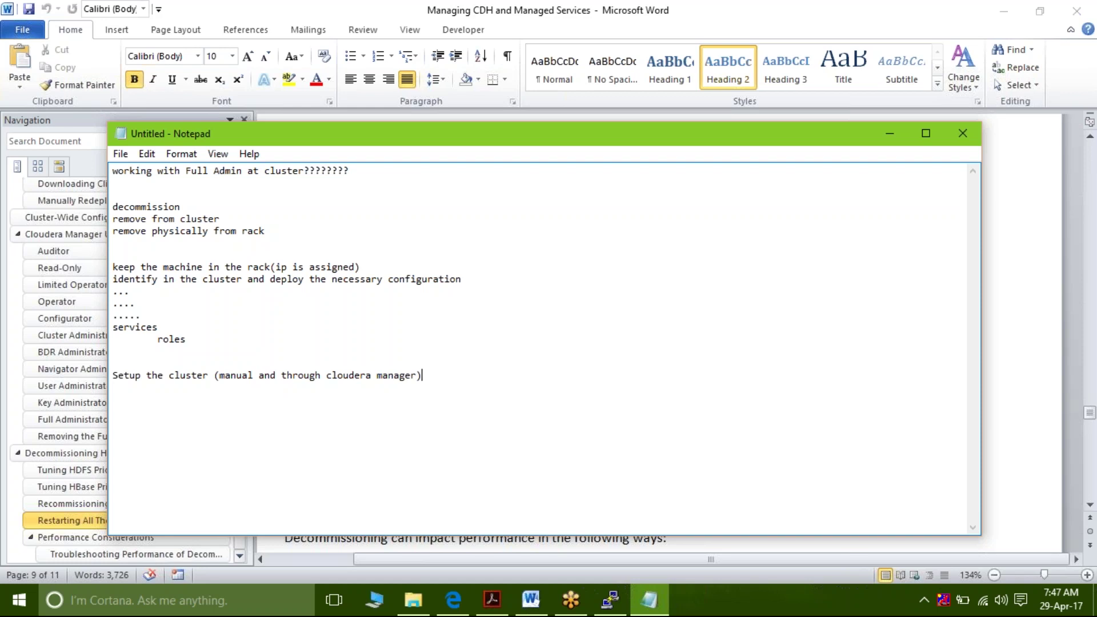
key(Return)
Add the note 'add hosts to the cluster' on the next line
text(add hosts to th cluste)
key(BackSpace)
key(BackSpace)
key(BackSpace)
key(BackSpace)
key(BackSpace)
key(BackSpace)
text(cluster)
key(Return)
Launch Add New Hosts to Cluster from All Hosts and reach the host-specification page
click(454, 601)
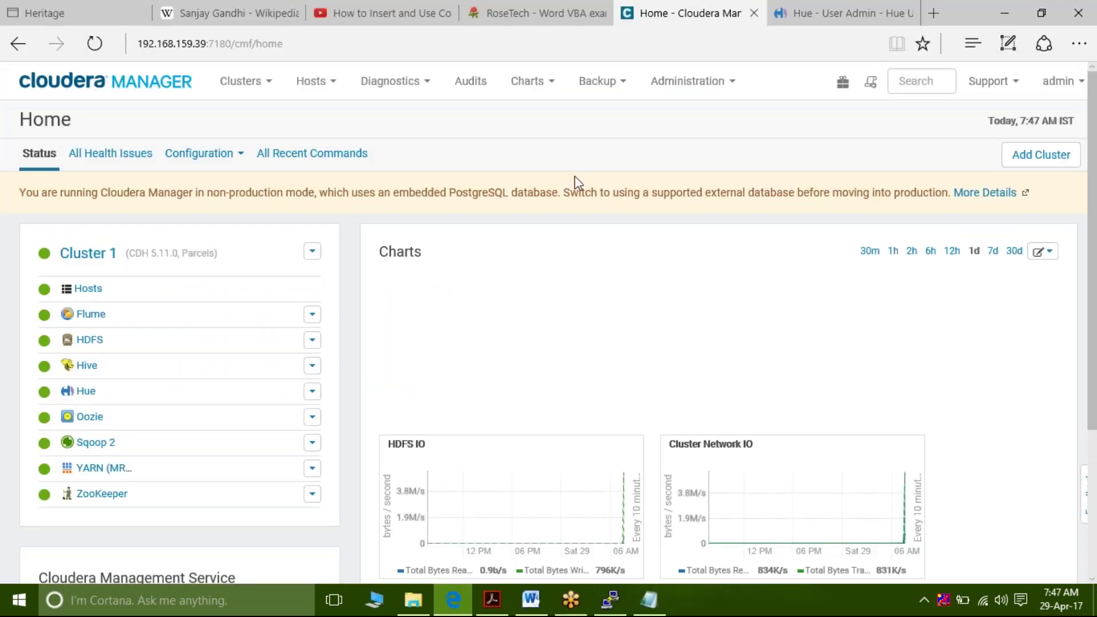
click(322, 86)
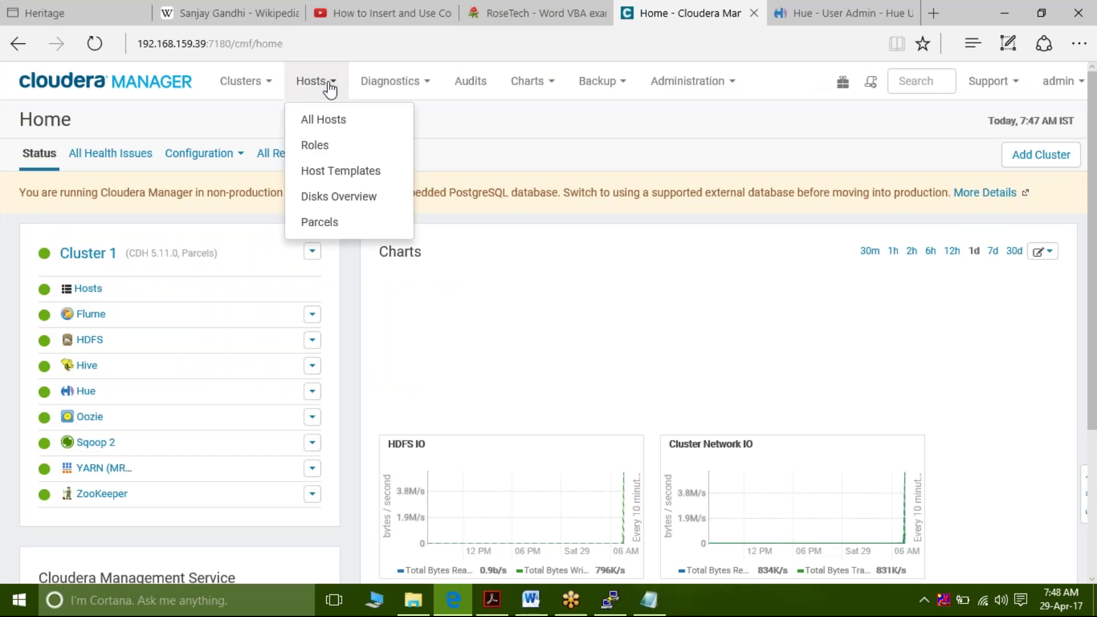
click(332, 122)
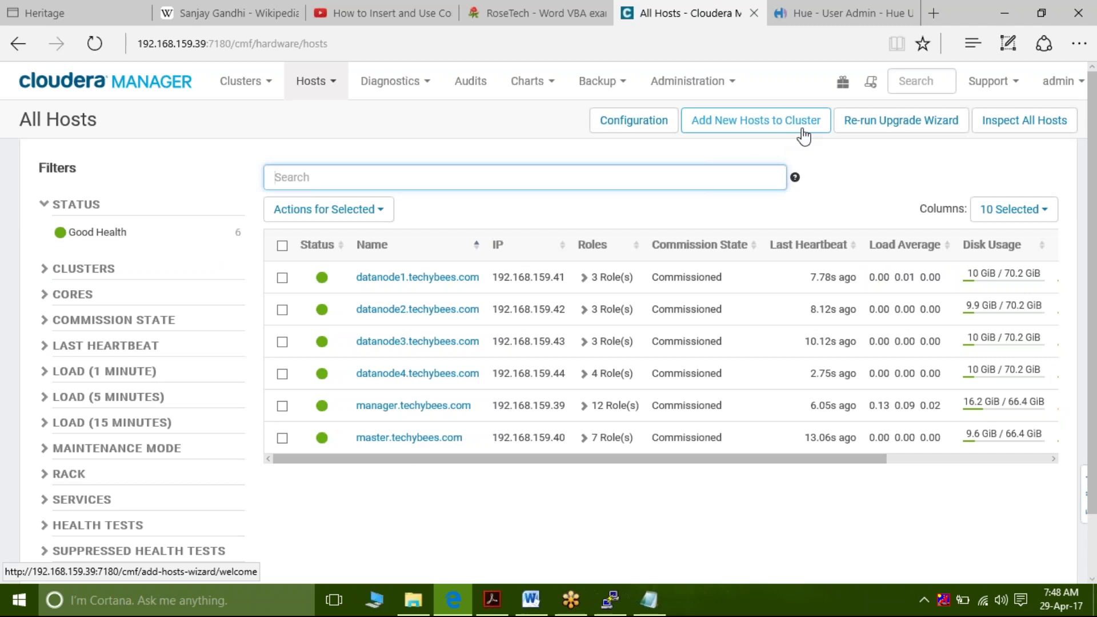
click(804, 135)
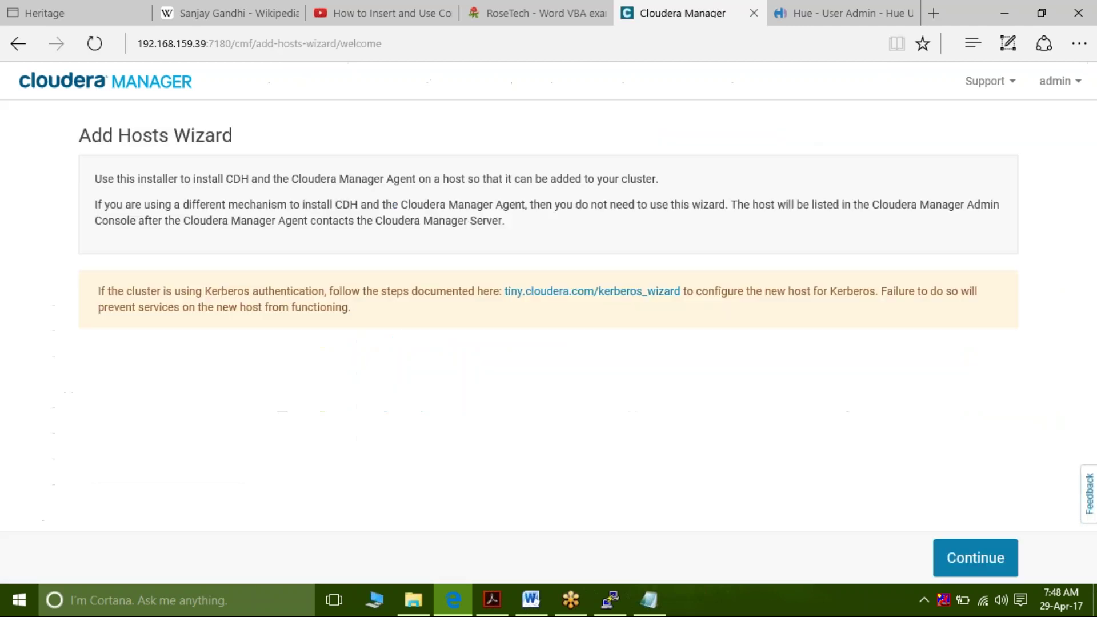
click(976, 558)
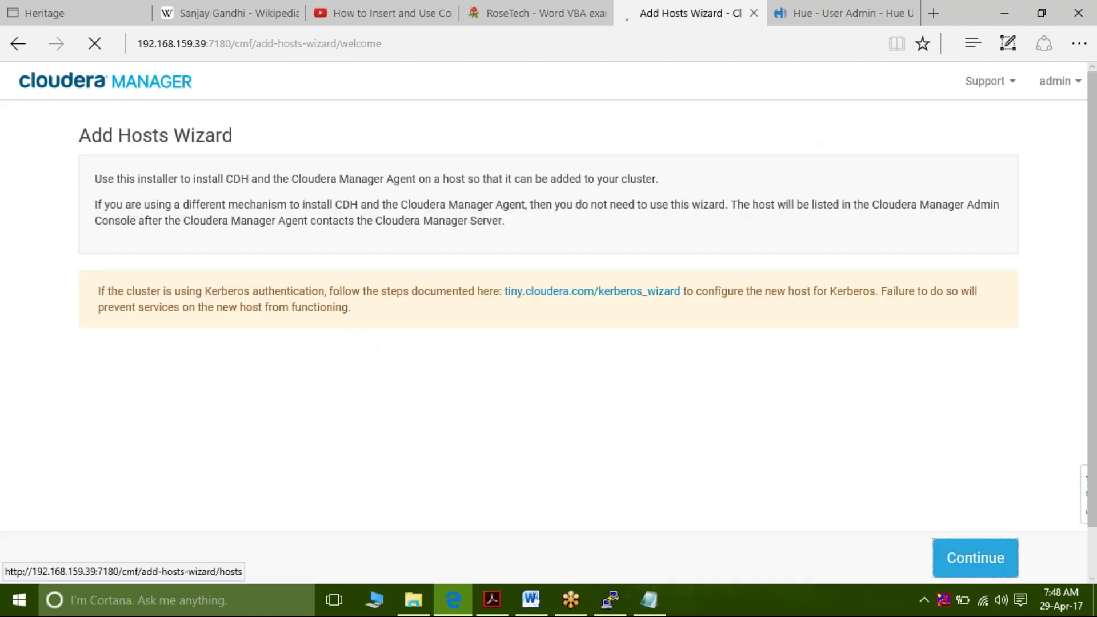
click(380, 217)
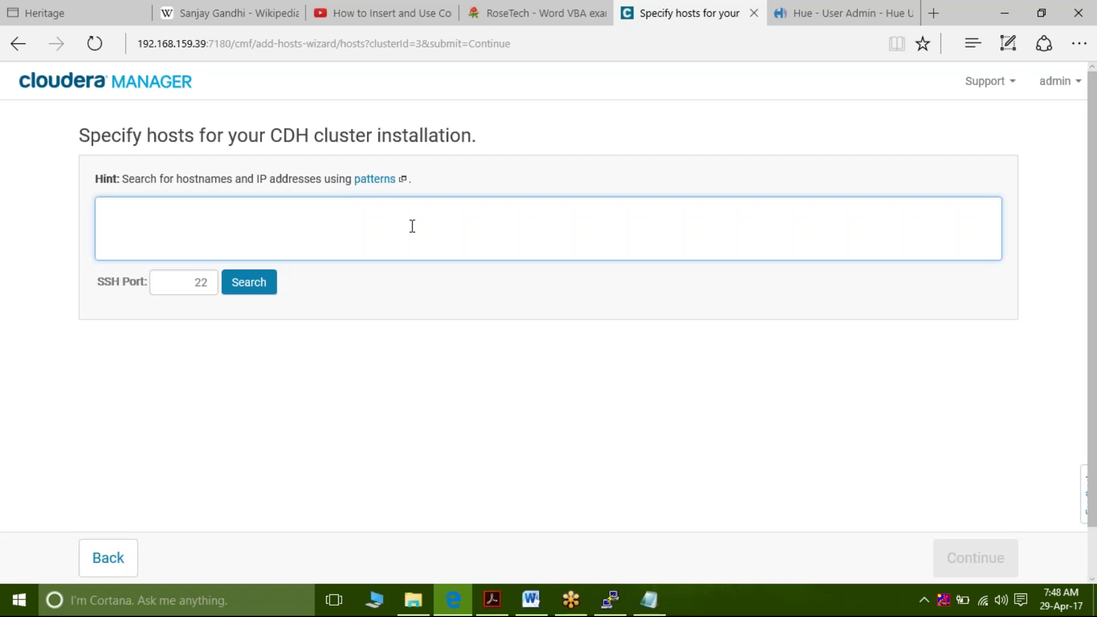
click(148, 83)
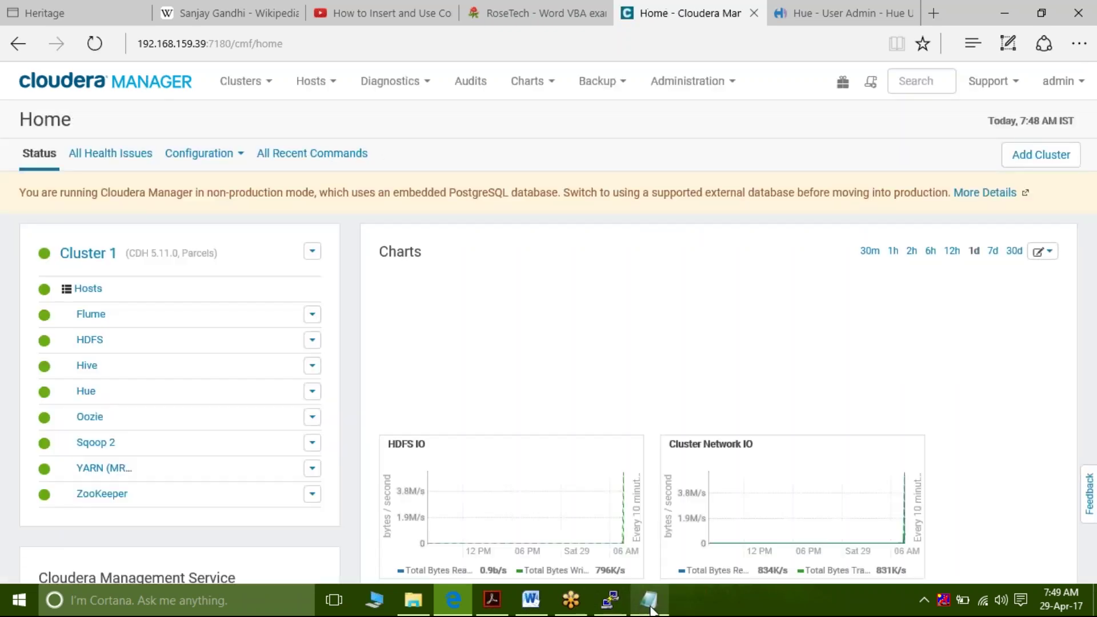
Switch to the Notepad notes ending with 'add hosts to the cluster'
click(650, 600)
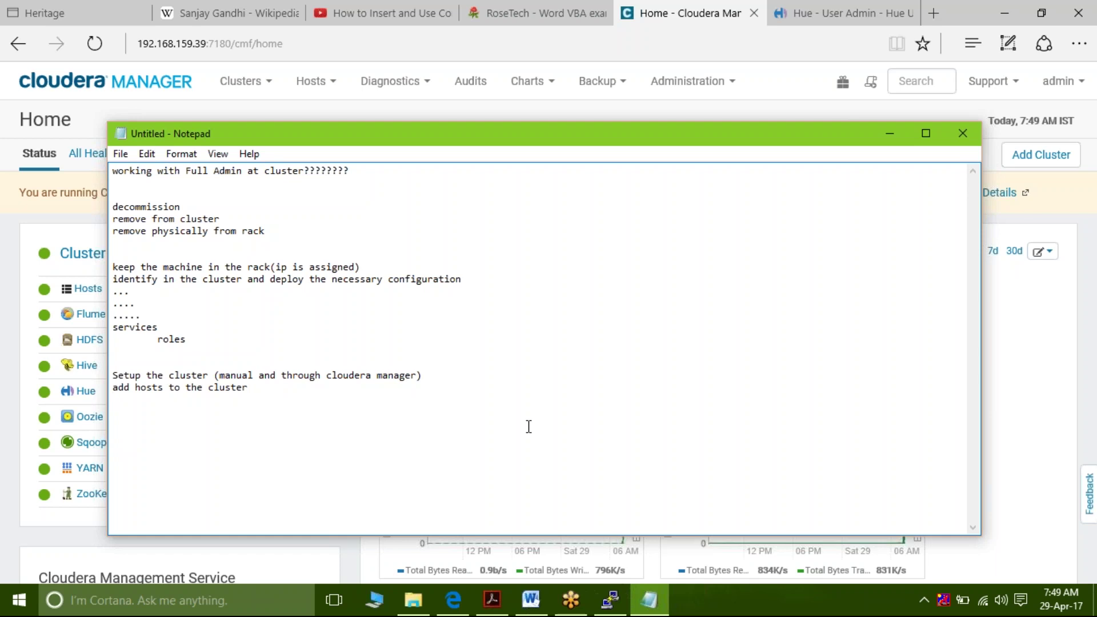
Add a 'YARN --->' heading under the hosts note and return to the line above
key(Return)
key(Return)
text(YARN --->)
click(113, 410)
Add a tab-separated row 'JobTracker MR V1 JobTracker' below the YARN heading
key(Down)
key(Down)
key(Down)
text(JobTracker)
key(Tab)
text(MV)
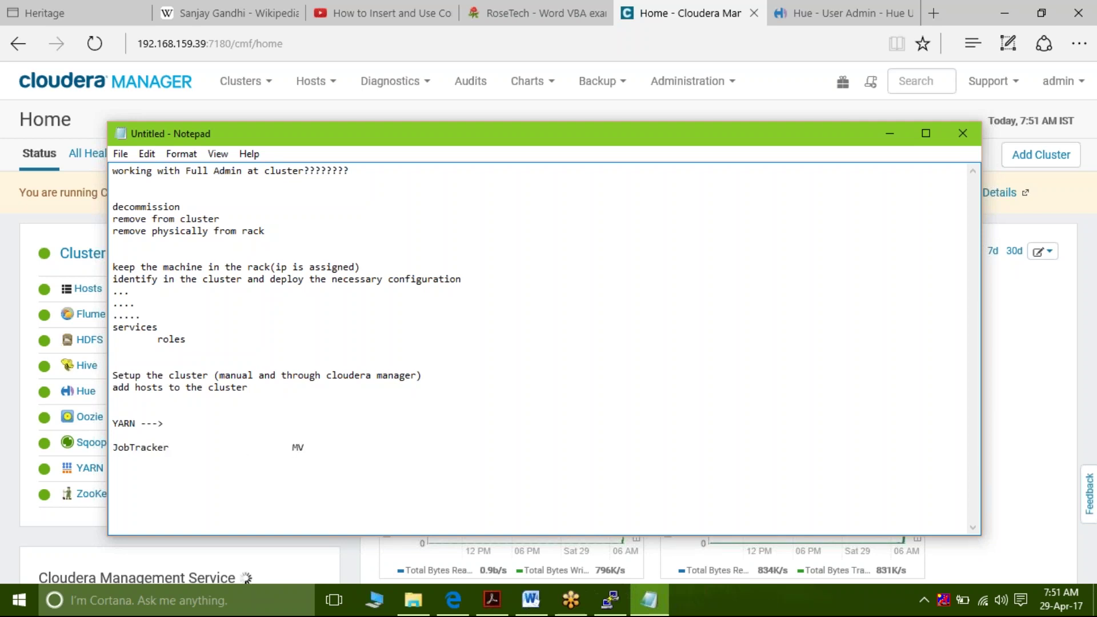
key(BackSpace)
text(R V1)
key(Tab)
key(Tab)
text(JobTracker)
Add the indented note 'data is present there only the processing happens.' and another 'YARN --->' line
key(Return)
key(Tab)
key(Tab)
key(Tab)
text(data is present there only the processing happens.)
key(Return)
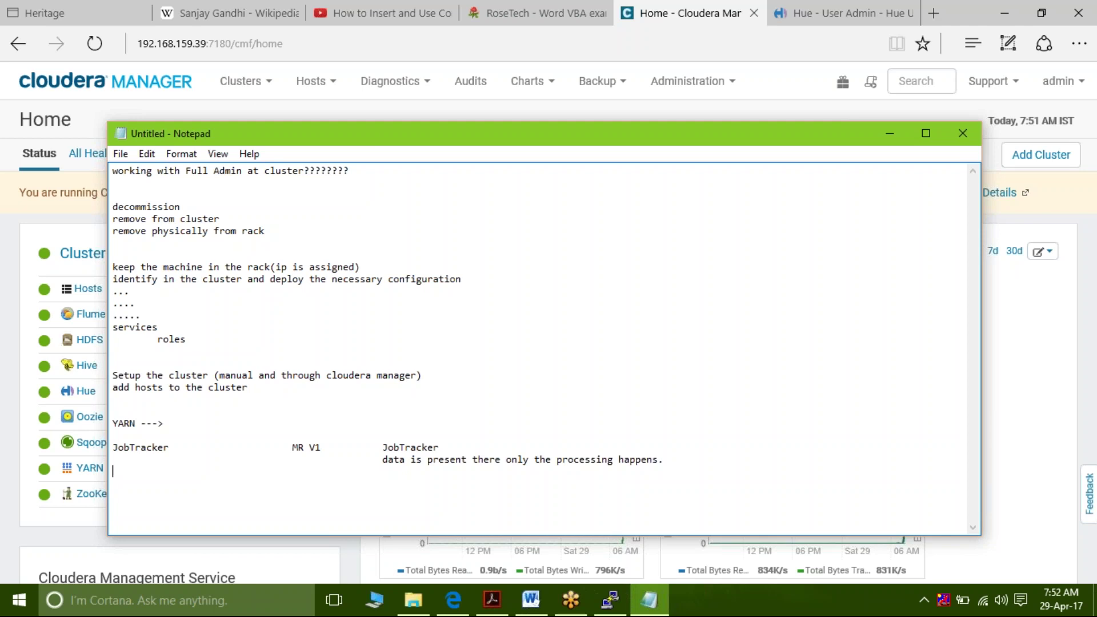
key(Return)
text(YARN --->)
Add 'Host Decommision' and 'Recommision' lines below the second YARN heading
key(Return)
key(Return)
text(D)
key(BackSpace)
text(Host Decommi)
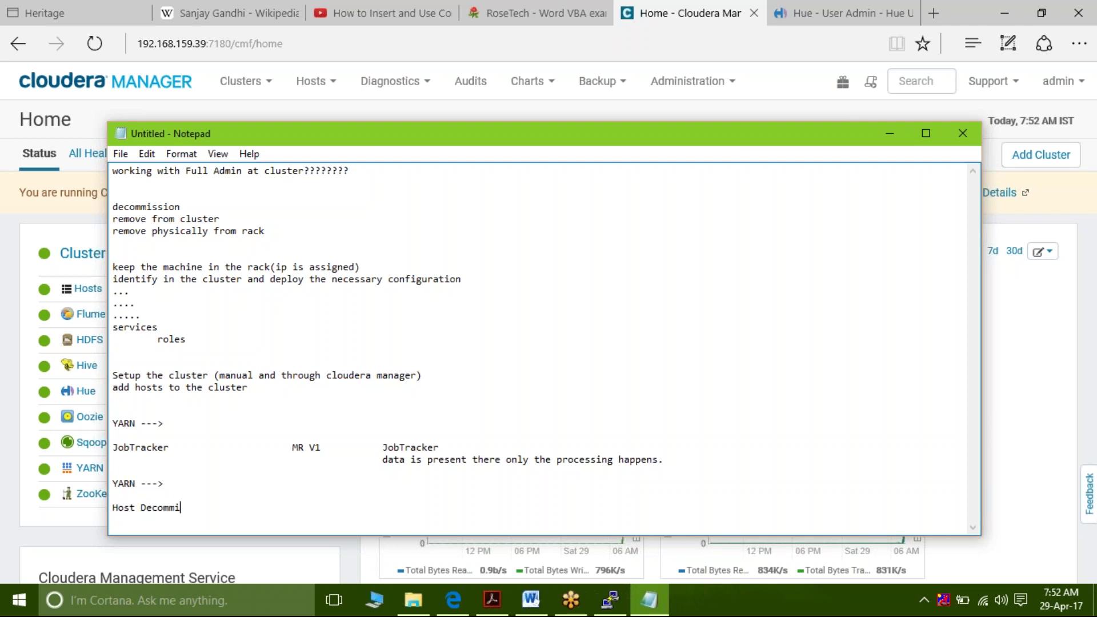
text(sion)
key(Return)
text(Rcomm)
key(BackSpace)
key(BackSpace)
key(BackSpace)
key(BackSpace)
text(ecommision)
key(Return)
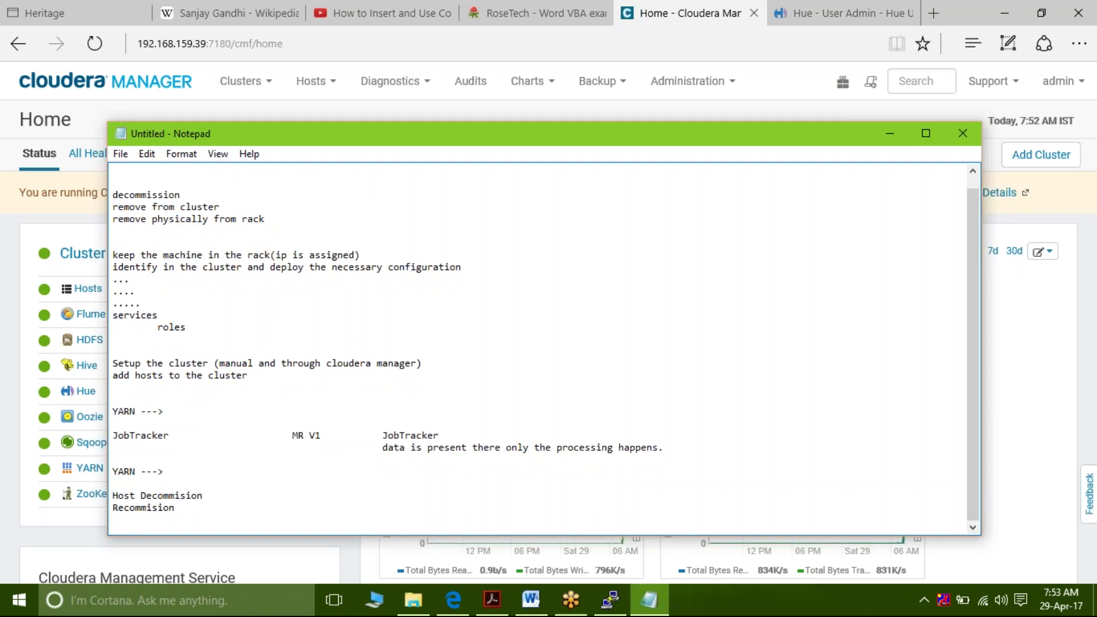
Add 'remove' and 'physically' lines beneath them
text(remove)
key(Return)
text(physiall)
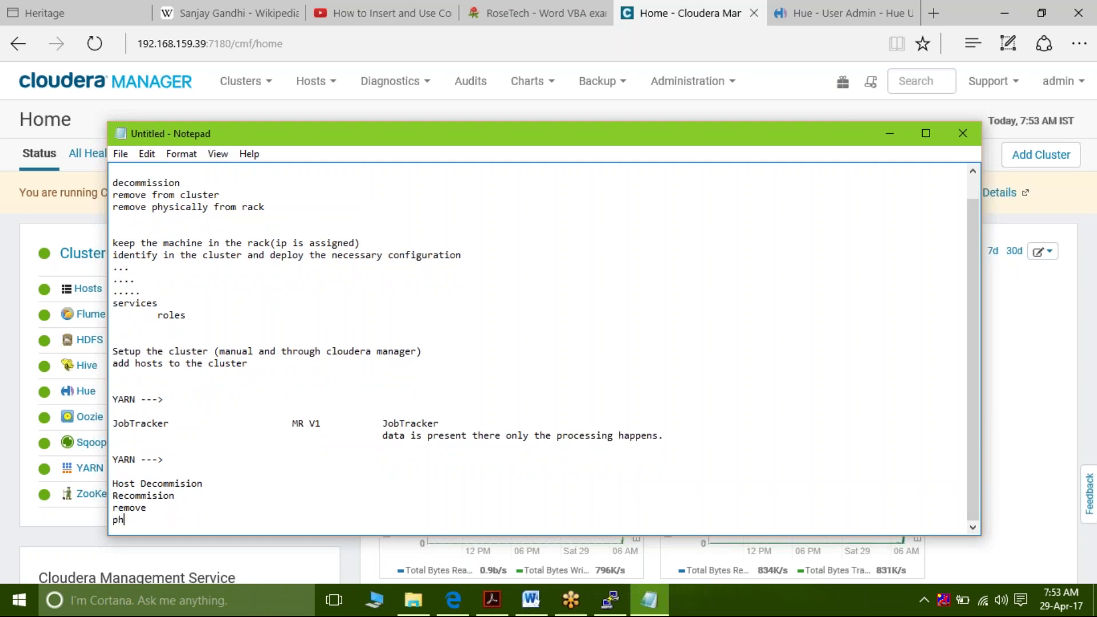
key(BackSpace)
key(BackSpace)
key(BackSpace)
text(cally)
key(Return)
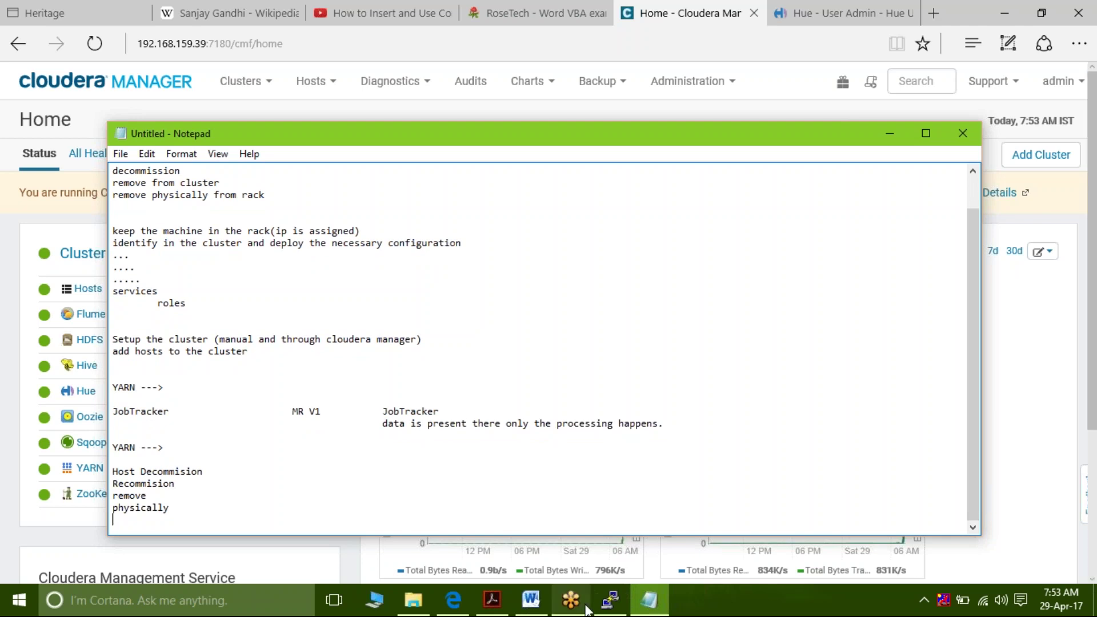
mouse_move(540, 604)
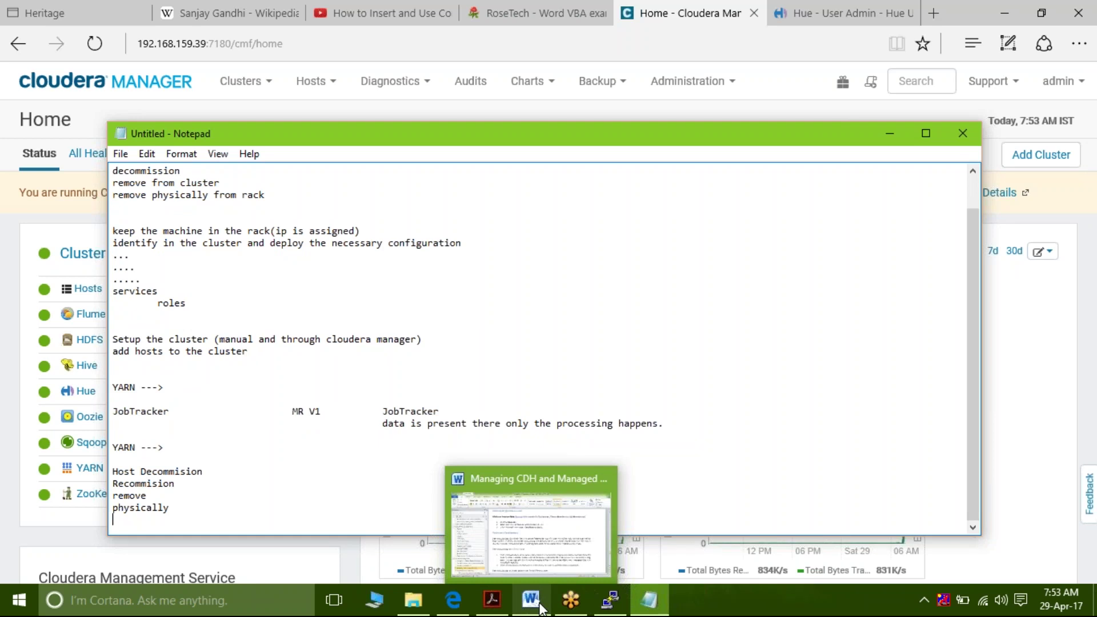
Open datanode1.techybees.com's status page from Hosts > All Hosts
click(284, 109)
click(282, 92)
click(330, 93)
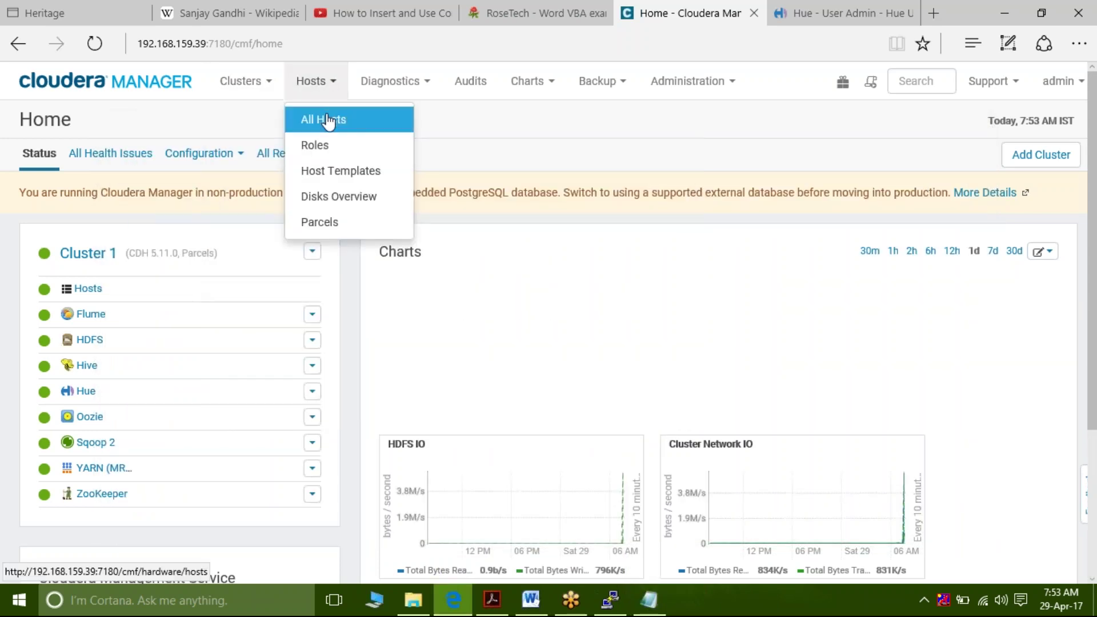
click(327, 119)
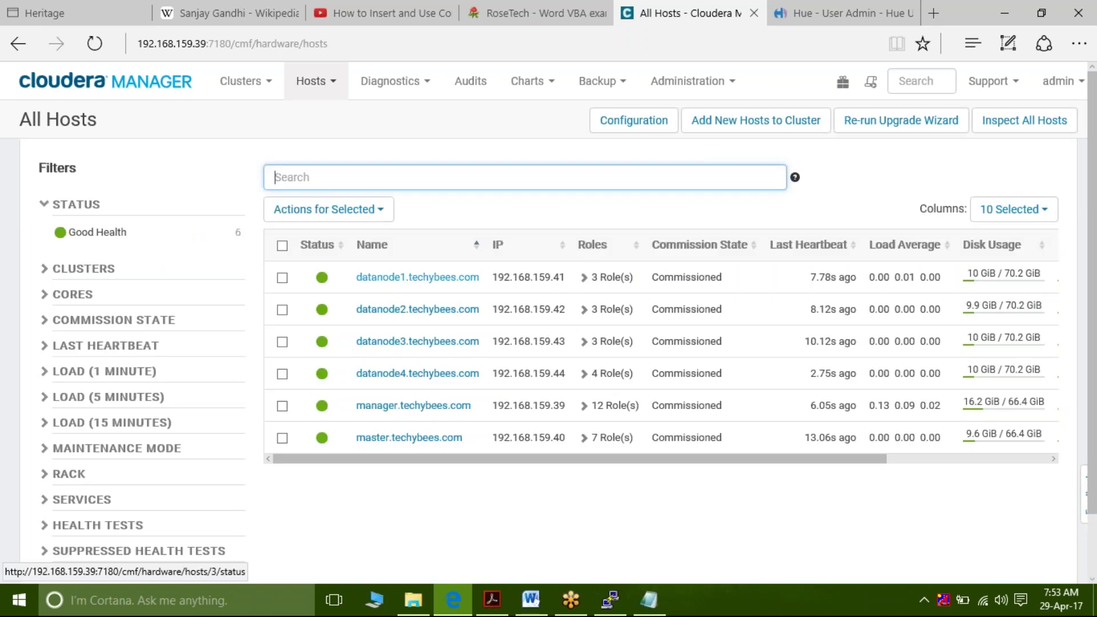
click(418, 277)
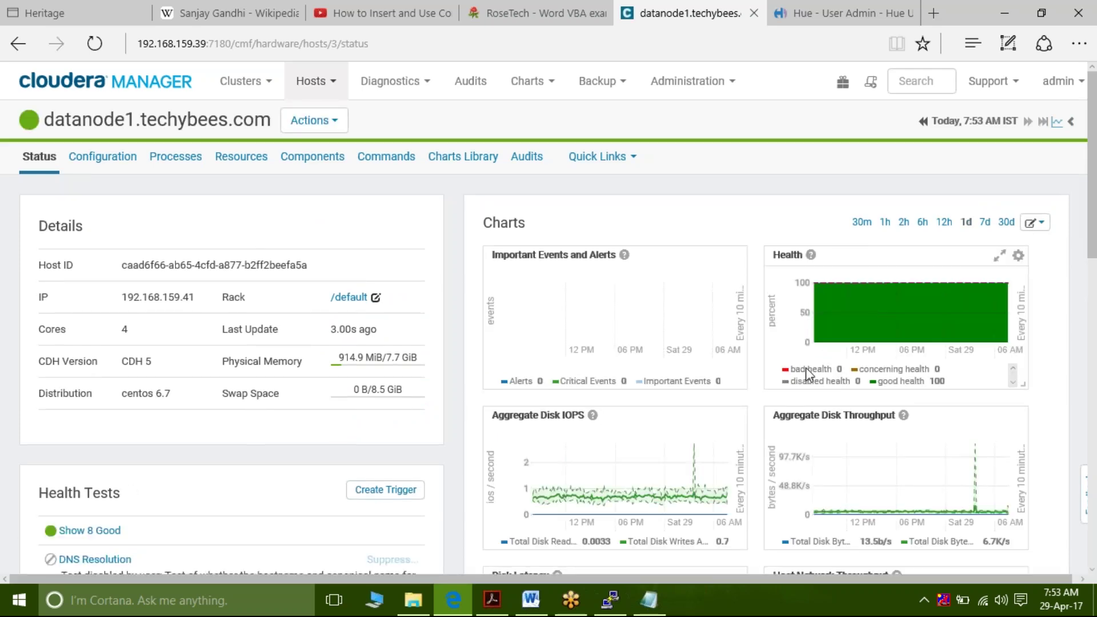
mouse_move(614, 325)
scroll(622, 455, down, 1)
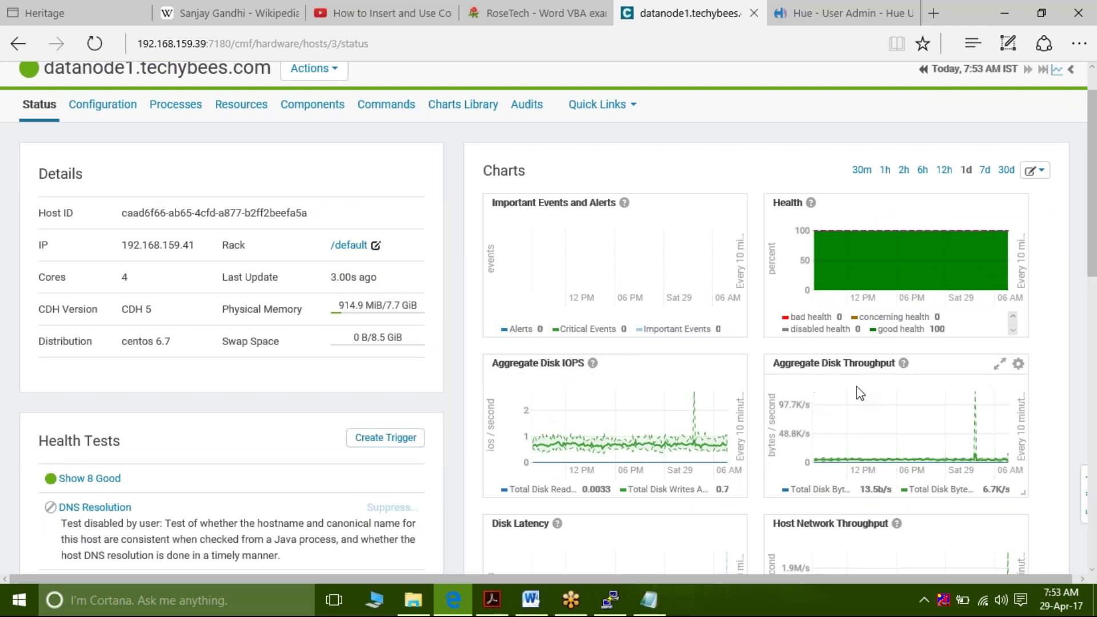
scroll(857, 389, down, 2)
scroll(860, 393, down, 1)
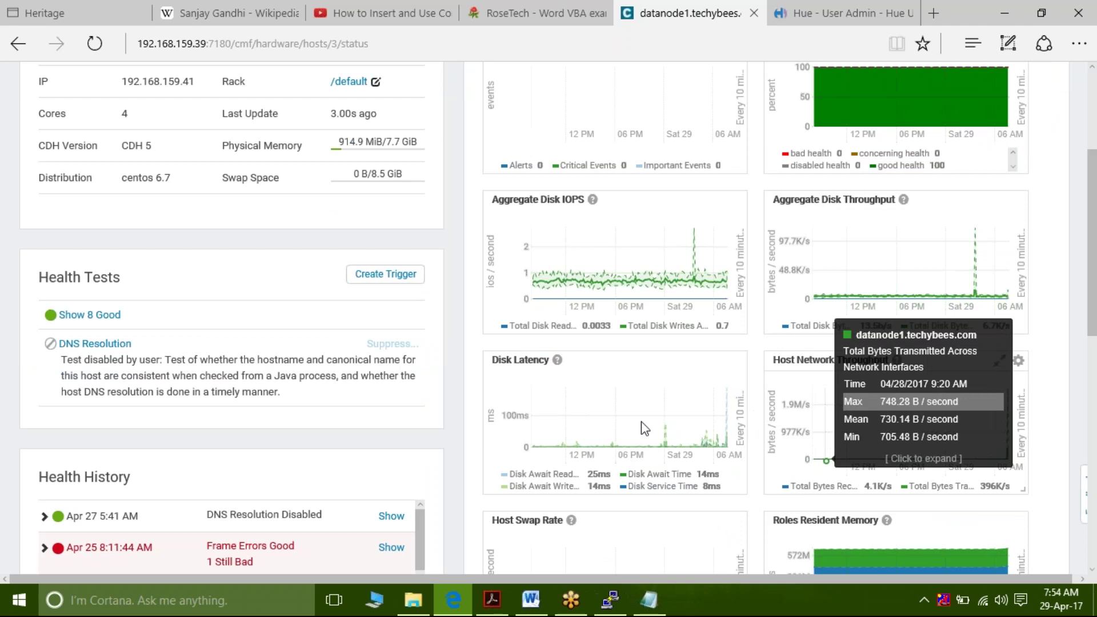
scroll(643, 422, down, 1)
scroll(634, 377, down, 5)
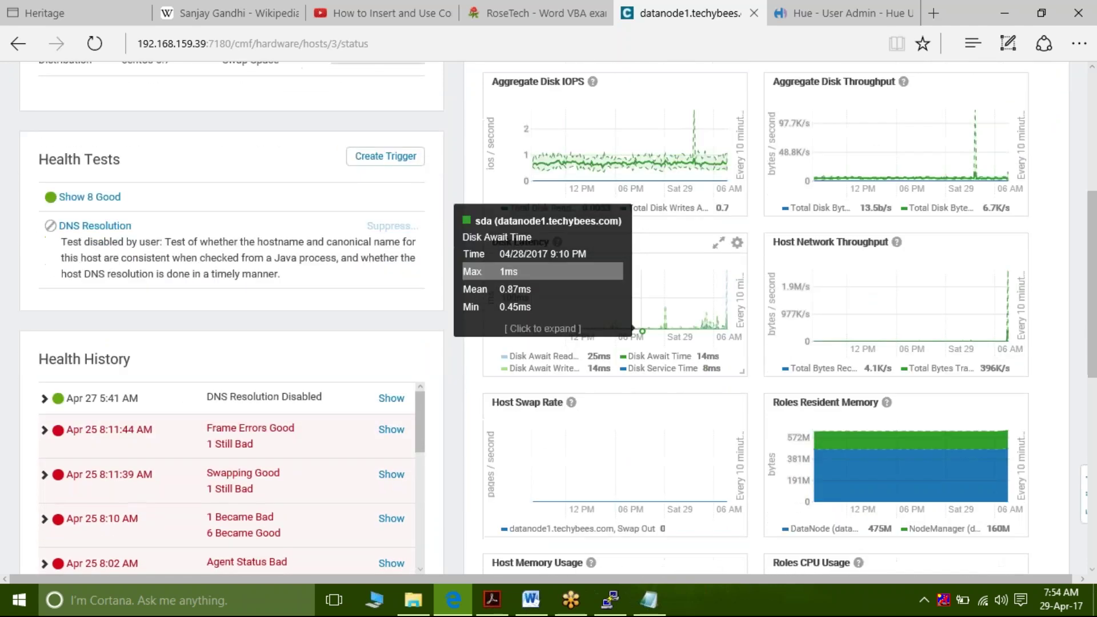
scroll(632, 342, down, 1)
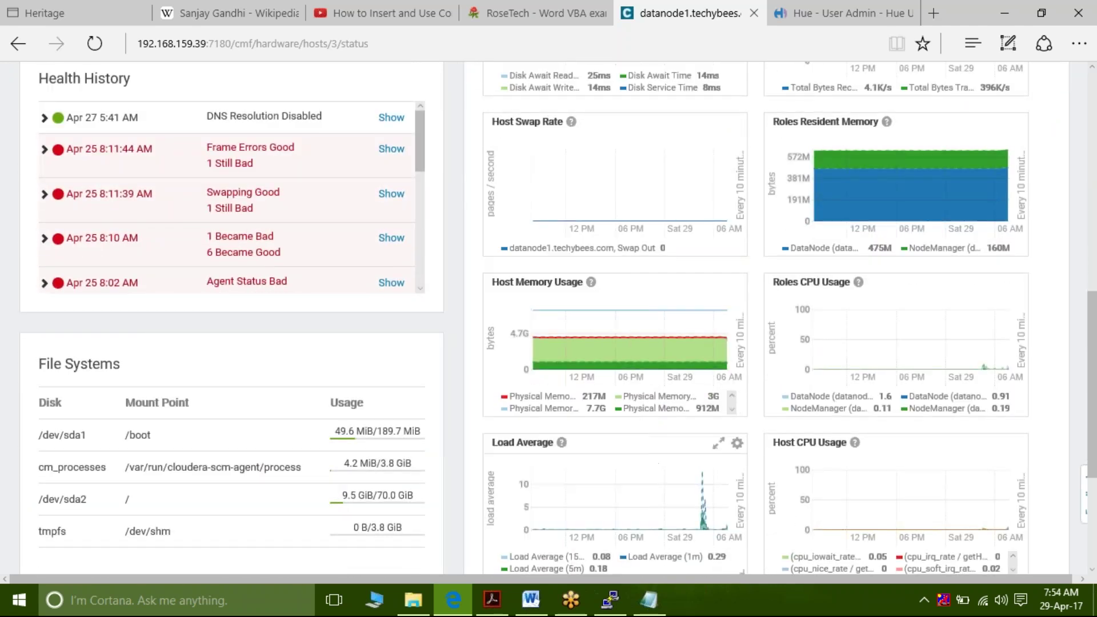
scroll(667, 516, down, 2)
scroll(669, 519, up, 8)
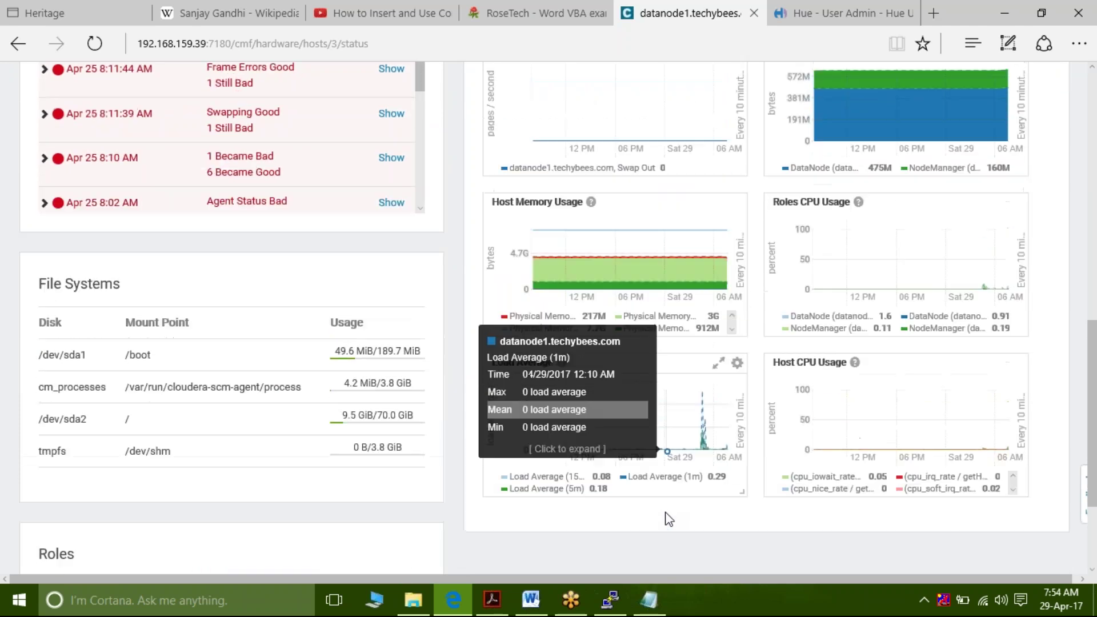
scroll(669, 519, up, 2)
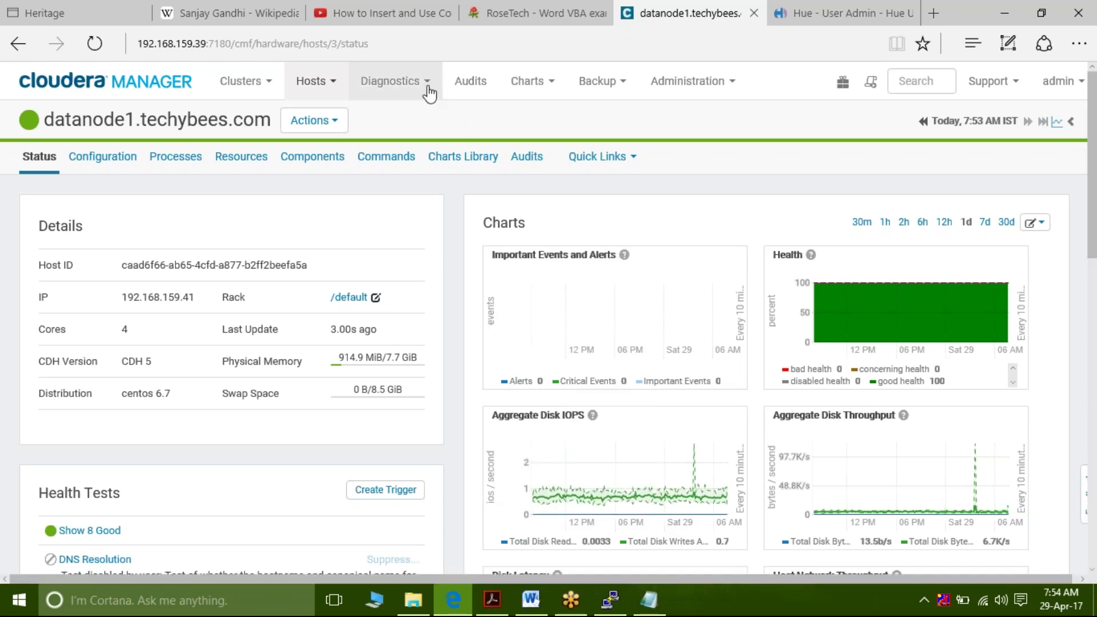
Return to the All Hosts page from the Hosts menu to view all six commissioned hosts
click(334, 92)
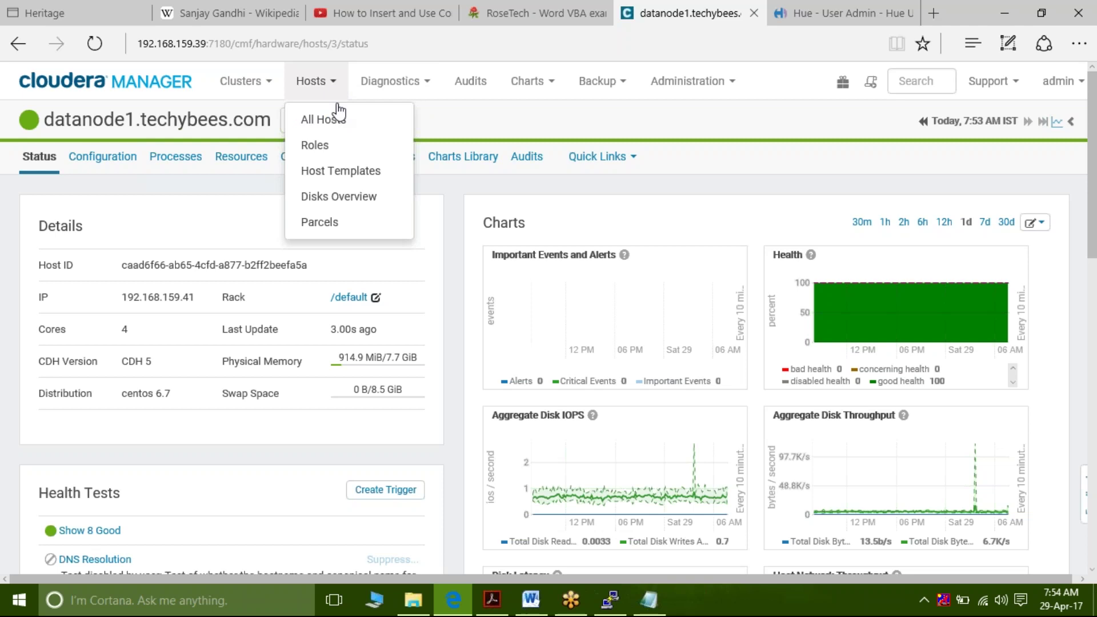
click(340, 117)
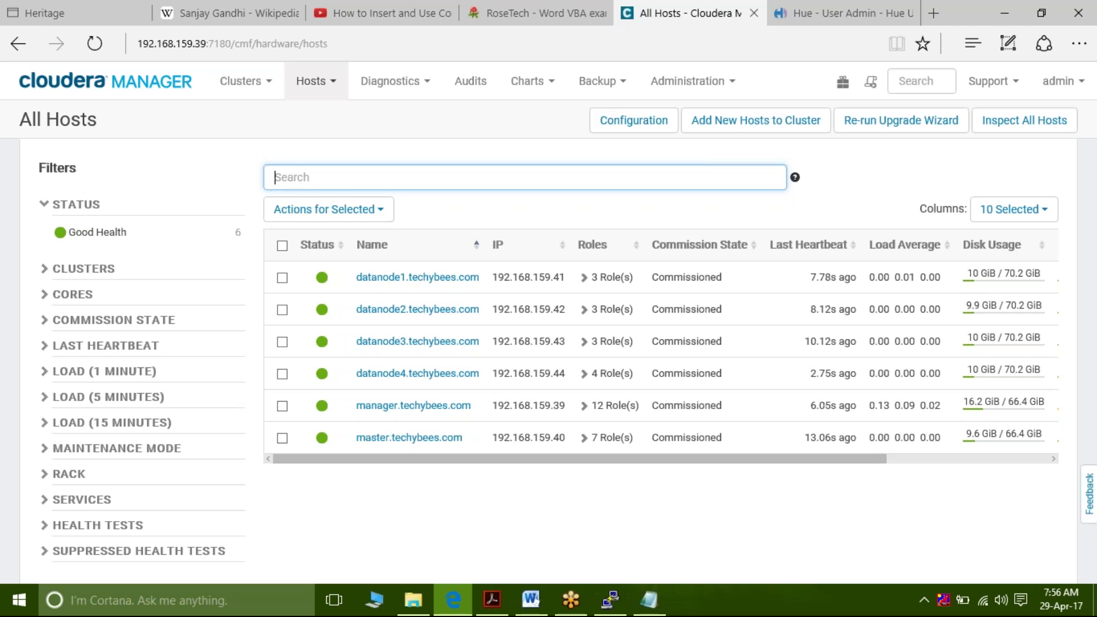
right_click(341, 114)
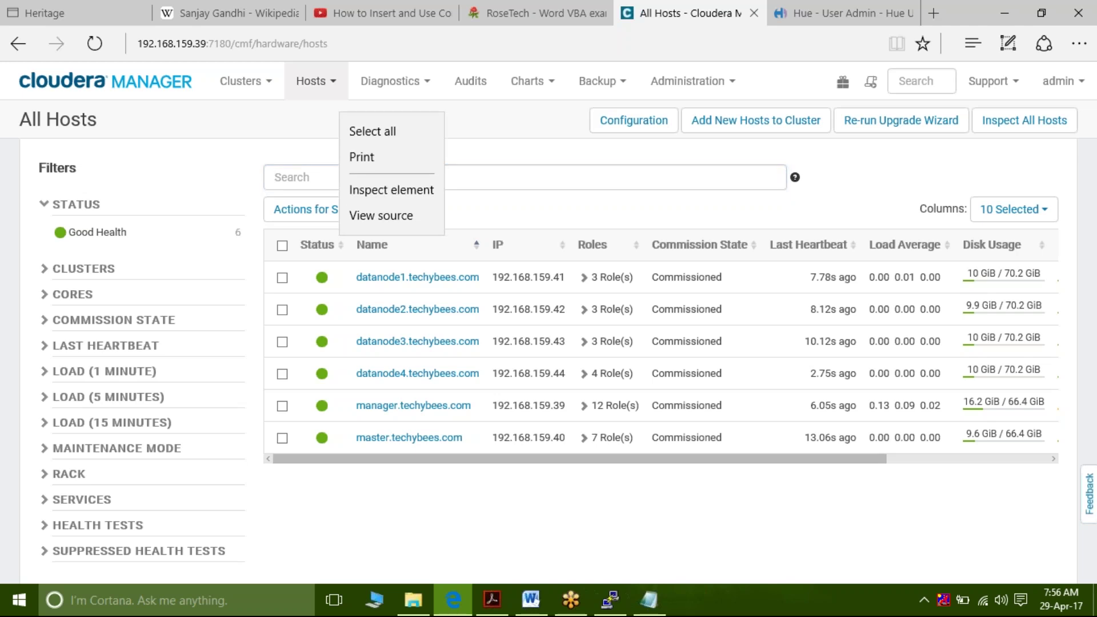
key(Escape)
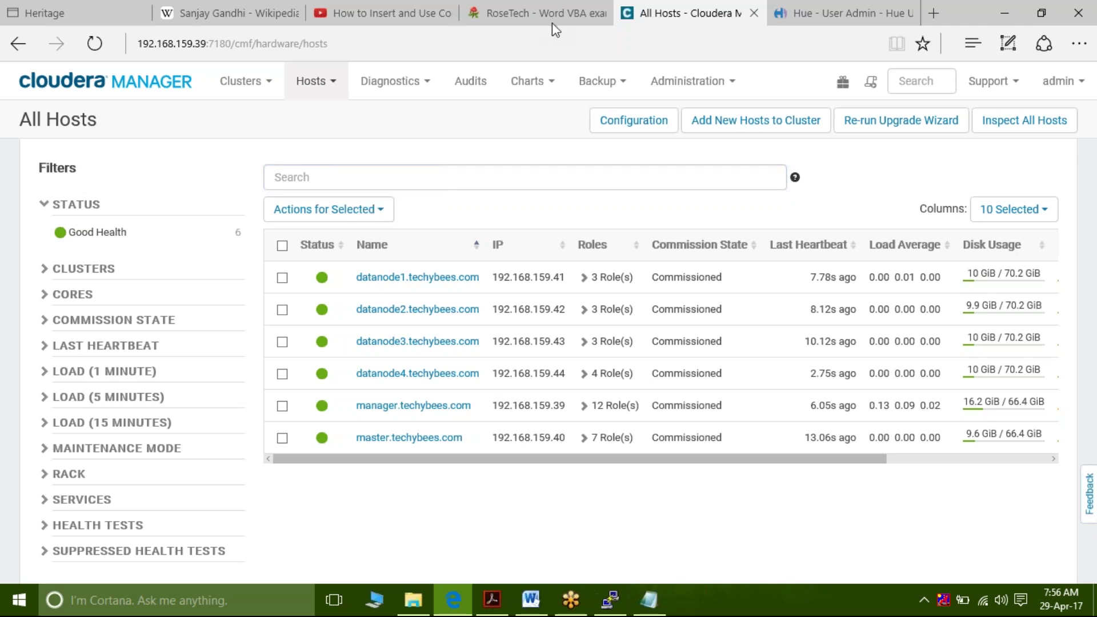